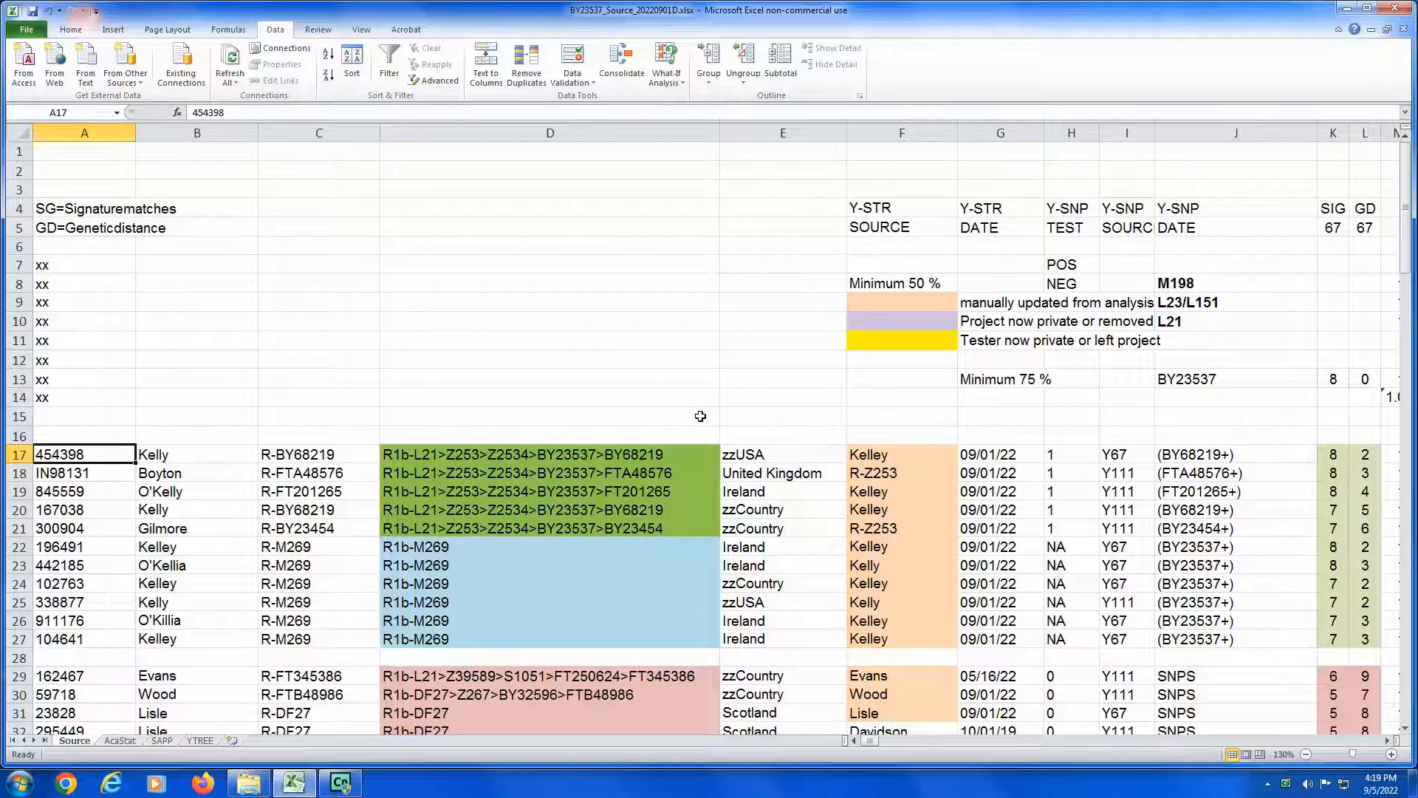
Step: Examine the signature-match formula in K13 and the BY23537 signature markers along row 13
{"action": "left_click", "coordinate": [1337, 381]}
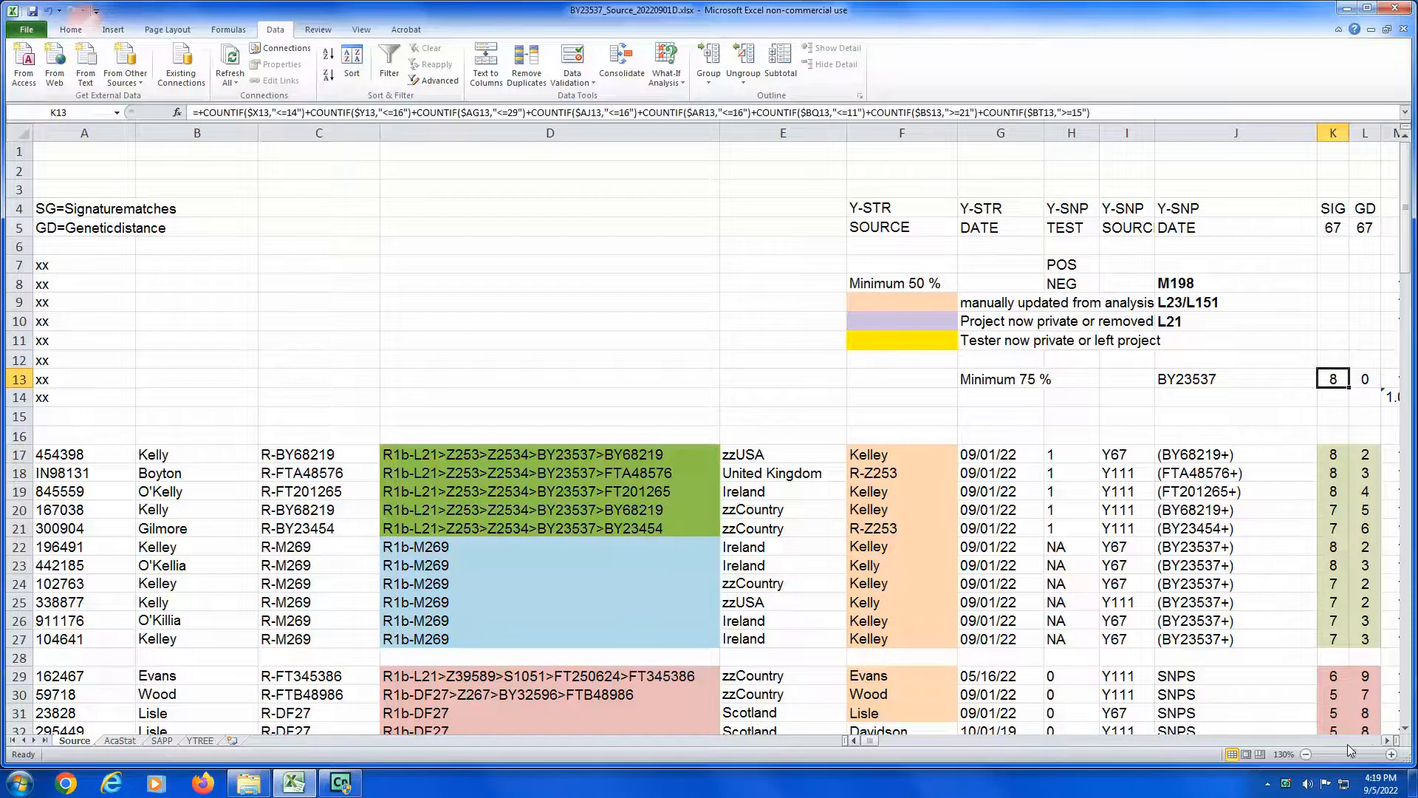
{"action": "left_click", "coordinate": [1387, 740]}
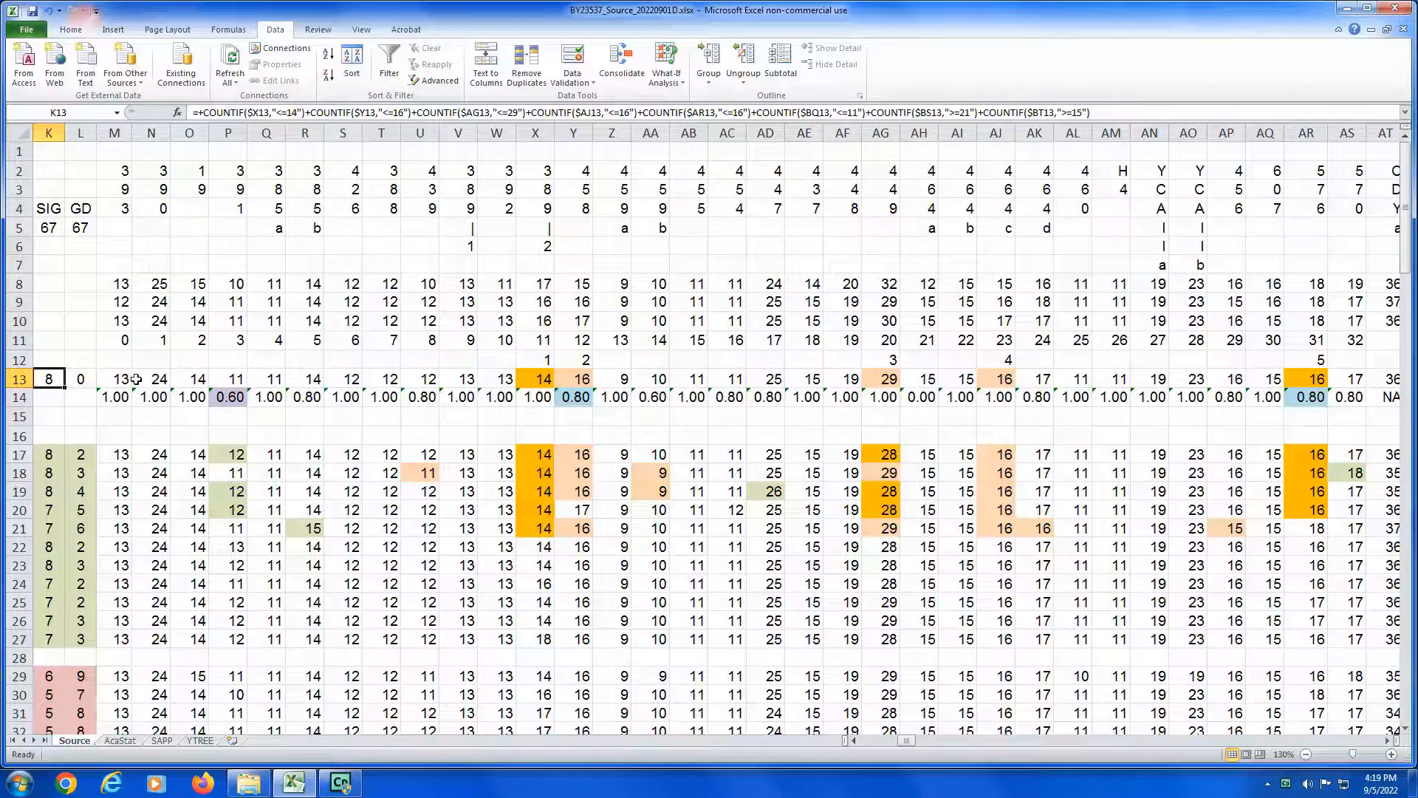
{"action": "key", "text": "Left"}
{"action": "key", "text": "Left"}
{"action": "key", "text": "Right"}
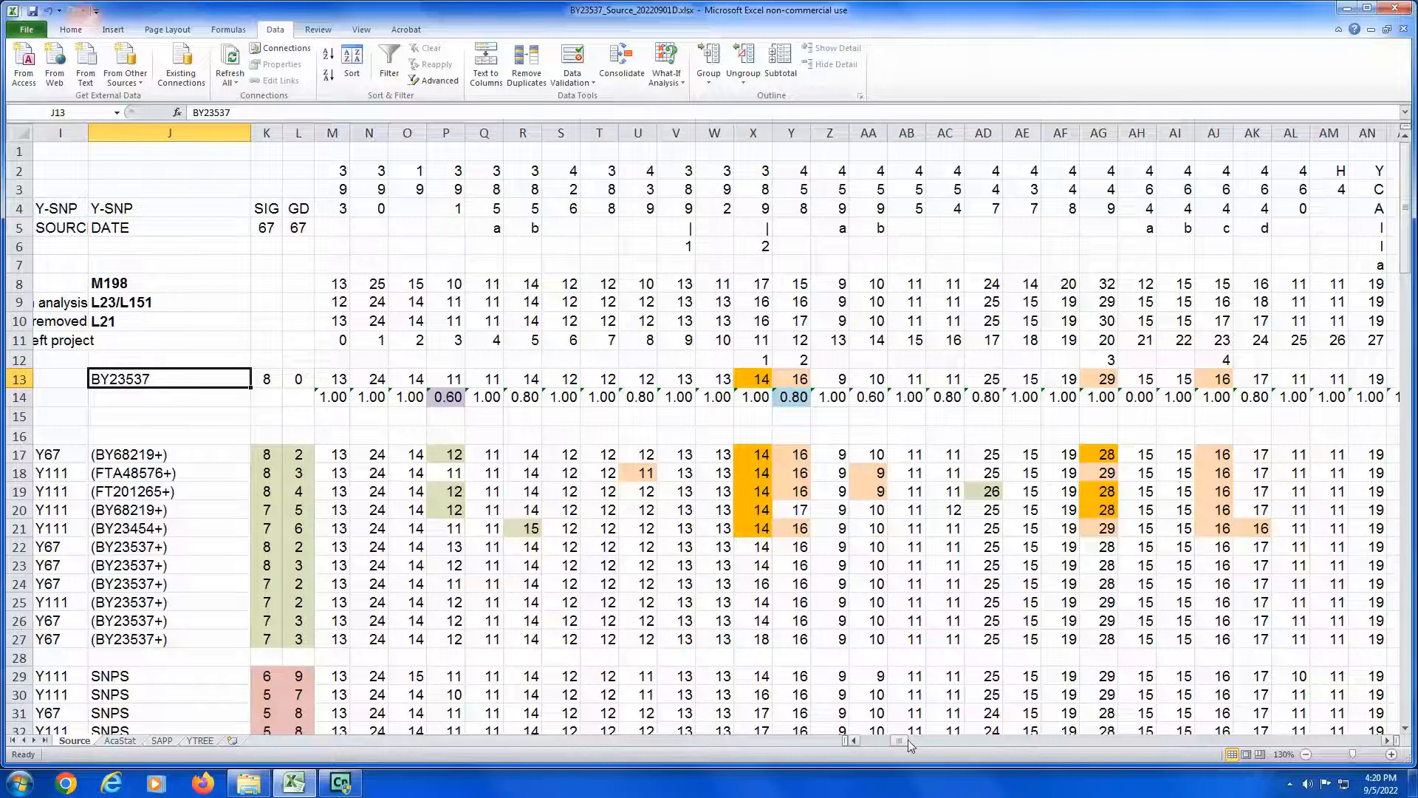
{"action": "left_click_drag", "start_coordinate": [900, 740], "coordinate": [858, 741]}
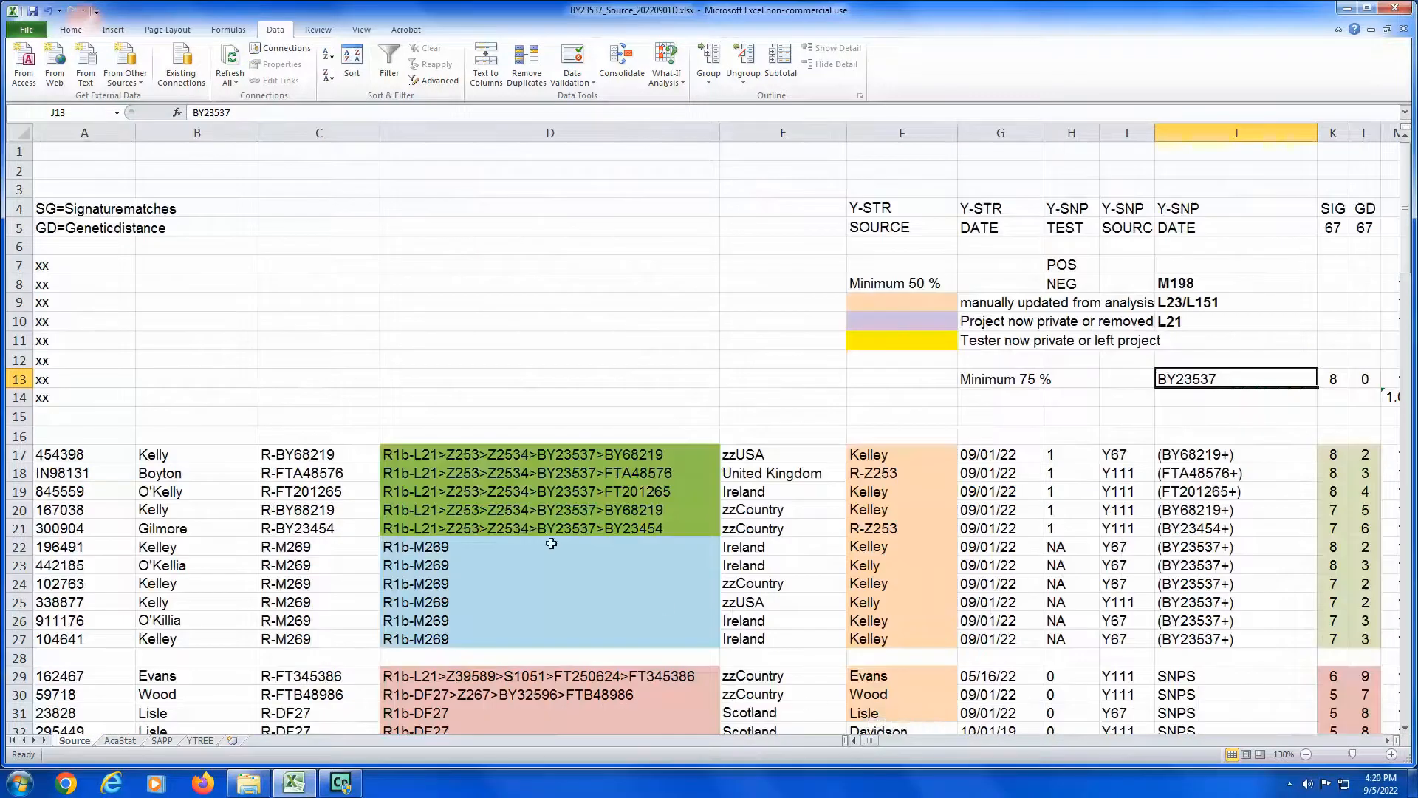
Step: Insert a new row above row 22, between the green BY23537 testers and the blue R1b-M269 testers
{"action": "left_click", "coordinate": [4, 546]}
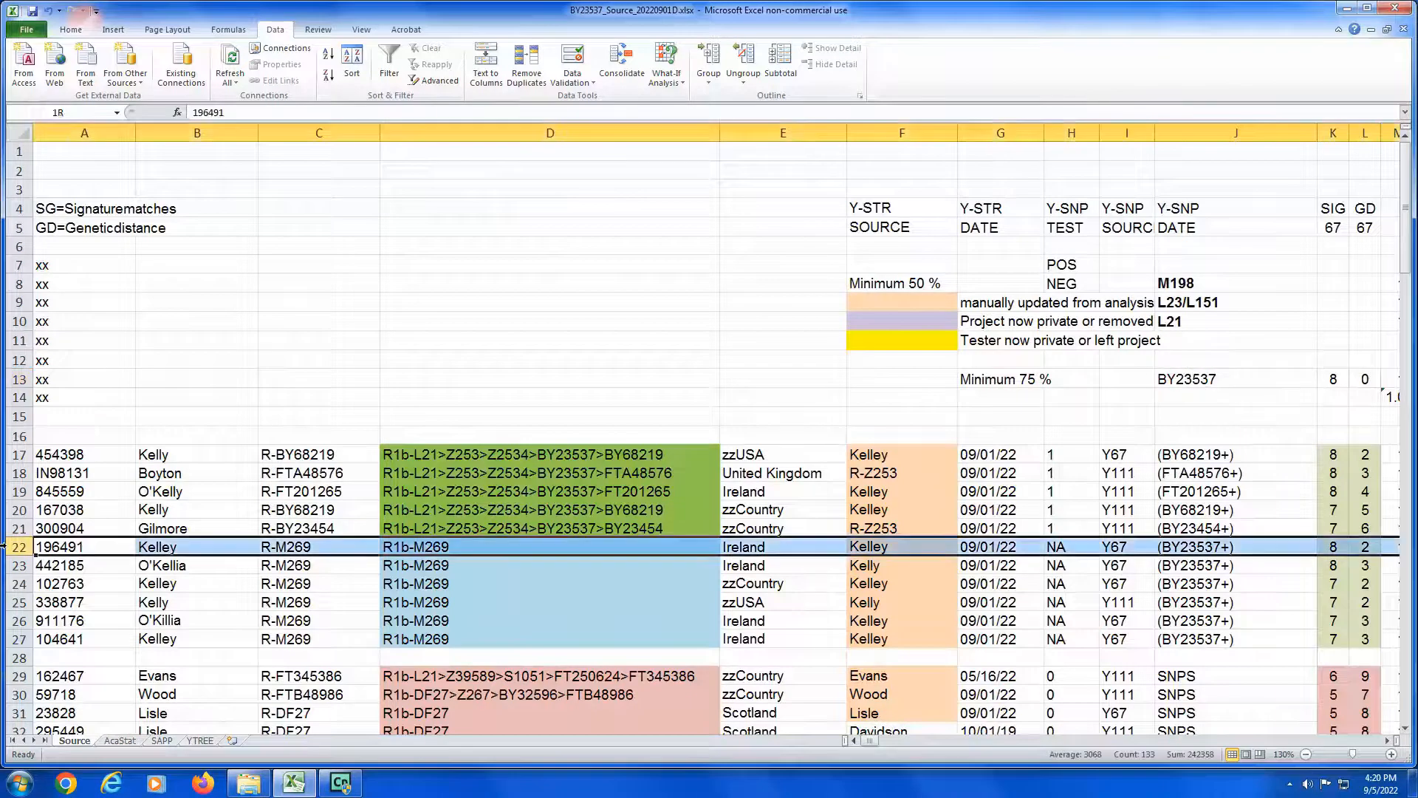
{"action": "right_click", "coordinate": [5, 547]}
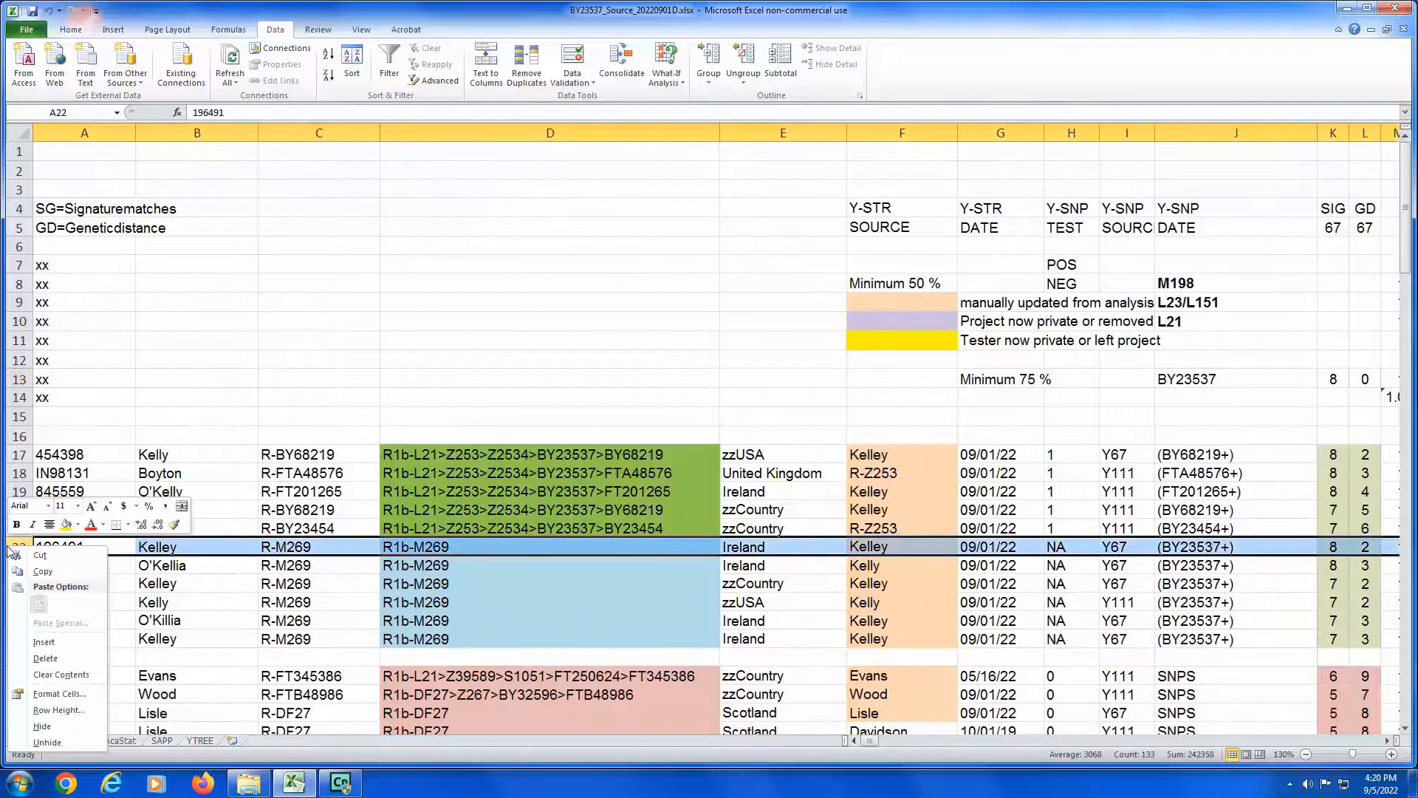
{"action": "left_click", "coordinate": [37, 642]}
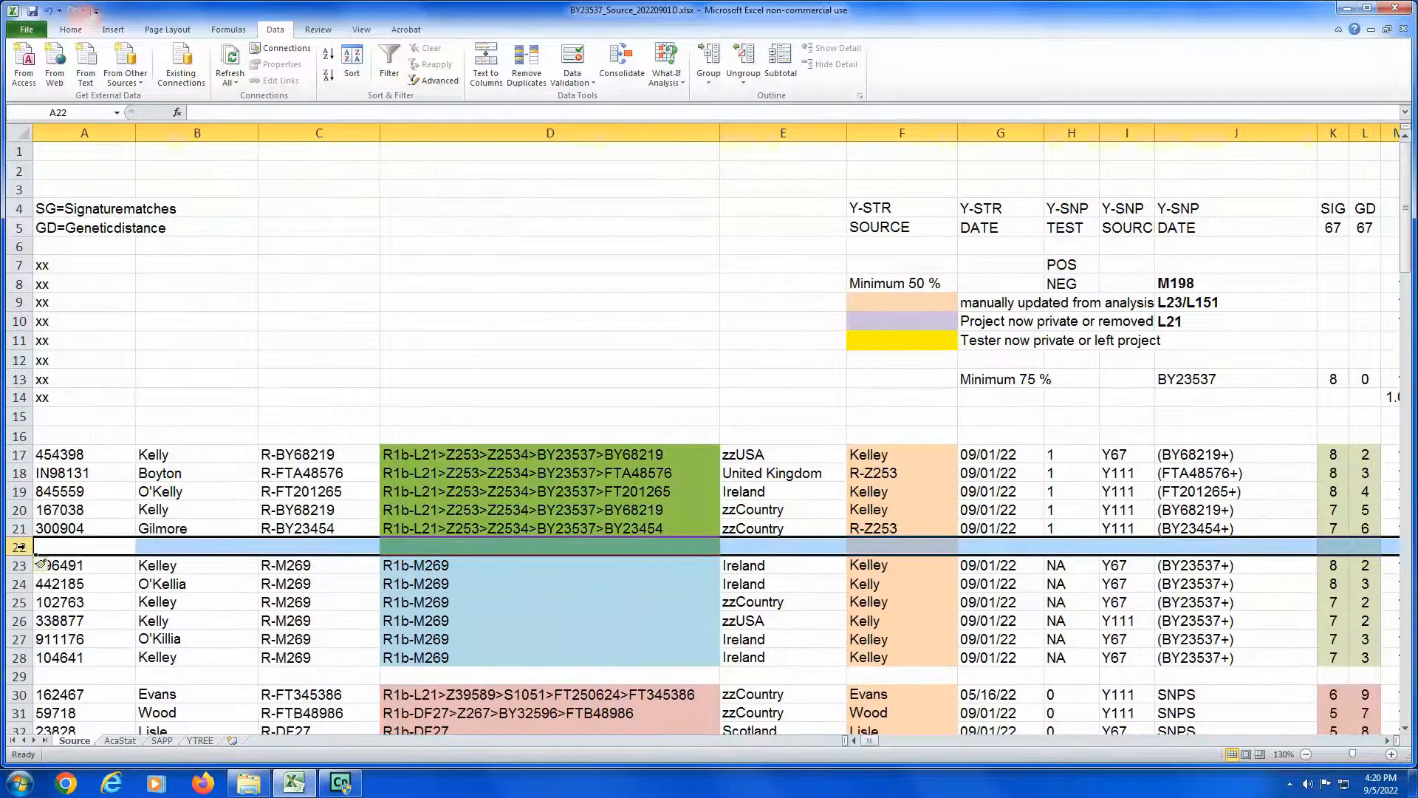
Step: Copy blank row 16 onto the new row 22 to clear its inherited cell colours
{"action": "left_click", "coordinate": [16, 436]}
{"action": "key", "text": "ctrl+c"}
{"action": "key", "text": "Down"}
{"action": "key", "text": "Down"}
{"action": "key", "text": "Down"}
{"action": "key", "text": "Down"}
{"action": "key", "text": "Down"}
{"action": "key", "text": "Down"}
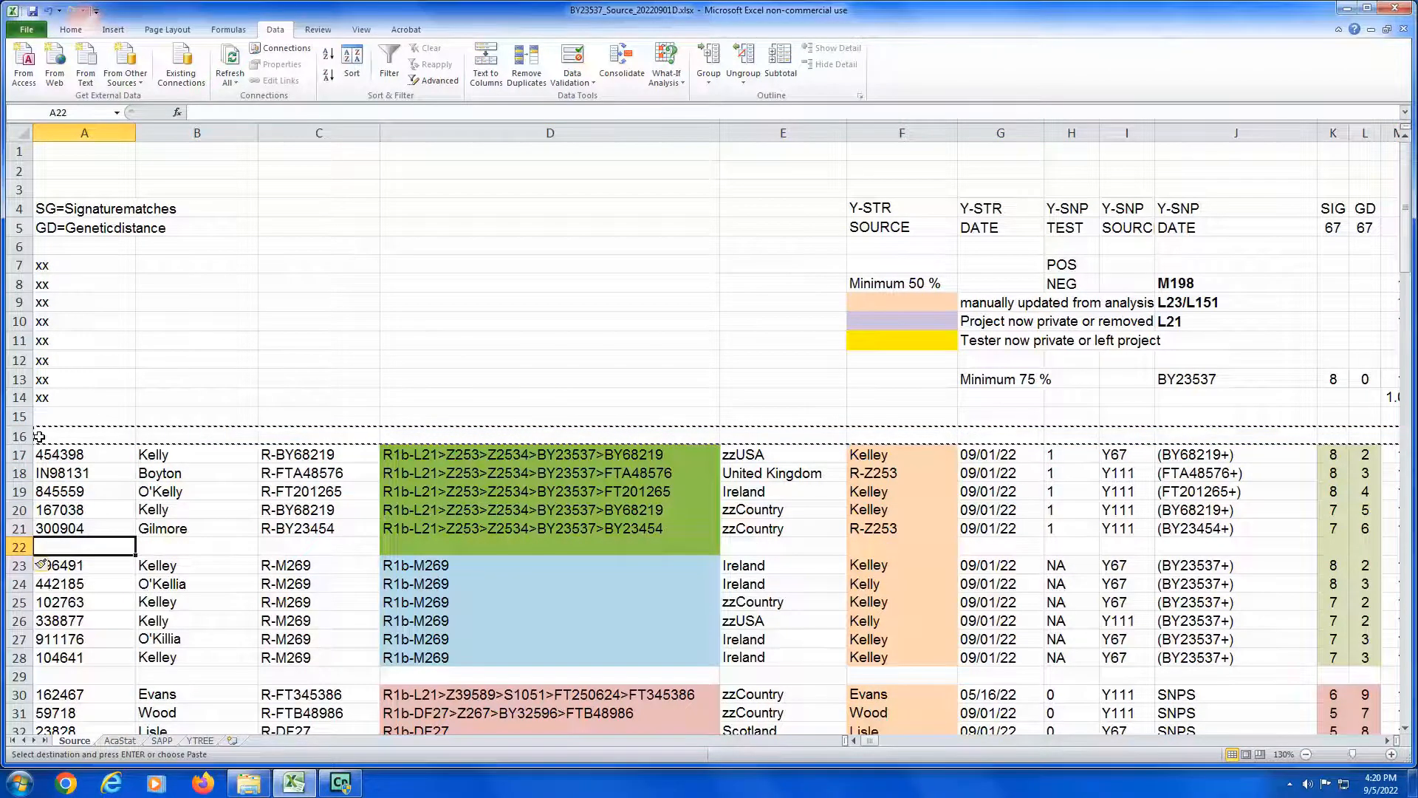
{"action": "key", "text": "ctrl+v"}
{"action": "key", "text": "Escape"}
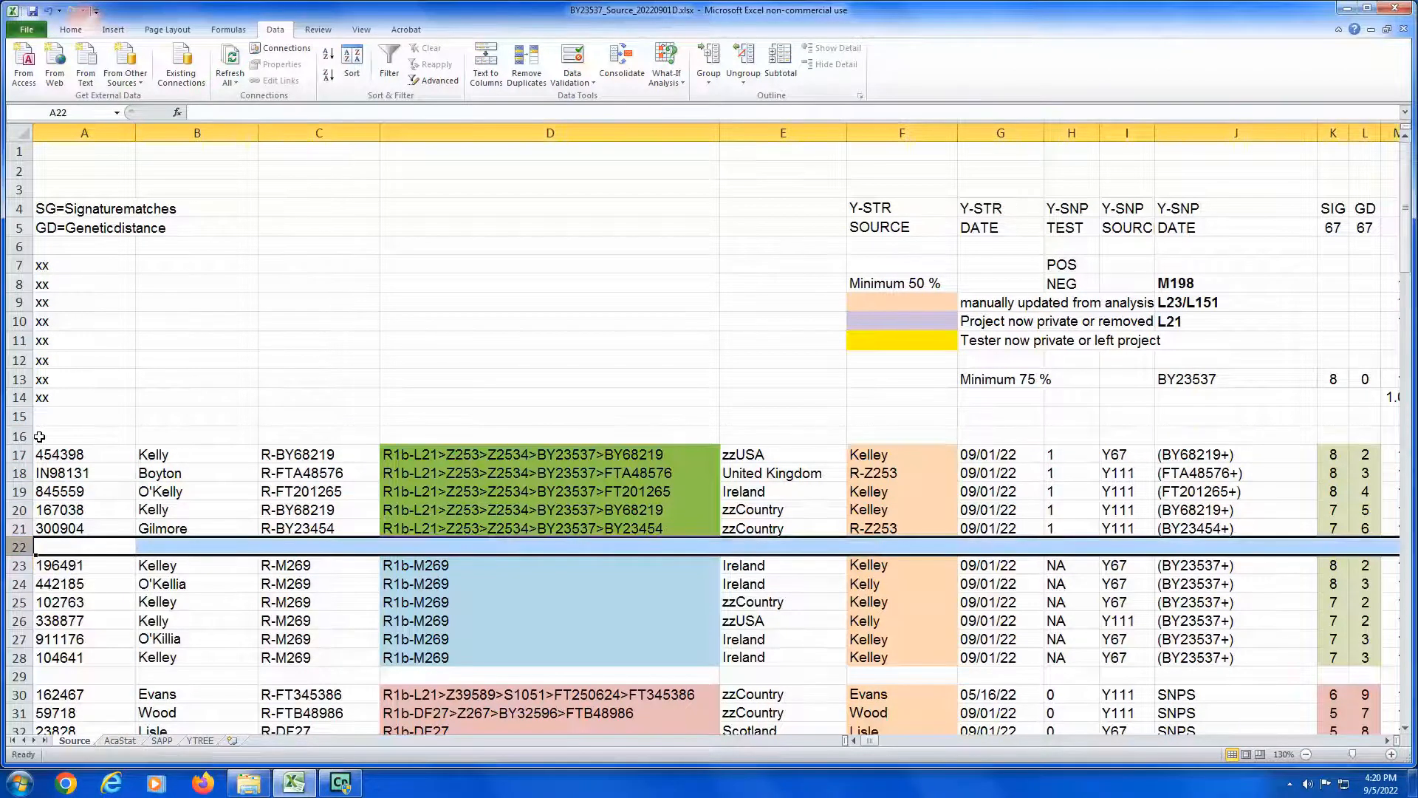
Step: Examine the BY23537 marker values and frequencies up to the first signature marker in X13
{"action": "key", "text": "Up"}
{"action": "key", "text": "Up"}
{"action": "key", "text": "Up"}
{"action": "key", "text": "Up"}
{"action": "key", "text": "Up"}
{"action": "key", "text": "Up"}
{"action": "key", "text": "Right"}
{"action": "key", "text": "Right"}
{"action": "key", "text": "Right"}
{"action": "key", "text": "Right"}
{"action": "key", "text": "Right"}
{"action": "key", "text": "Right"}
{"action": "key", "text": "Right"}
{"action": "key", "text": "Right"}
{"action": "key", "text": "Right"}
{"action": "key", "text": "Right"}
{"action": "key", "text": "Right"}
{"action": "key", "text": "Right"}
{"action": "key", "text": "Right"}
{"action": "key", "text": "Right"}
{"action": "key", "text": "Right"}
{"action": "key", "text": "Right"}
{"action": "key", "text": "Right"}
{"action": "key", "text": "Right"}
{"action": "key", "text": "Right"}
{"action": "key", "text": "Right"}
{"action": "key", "text": "Right"}
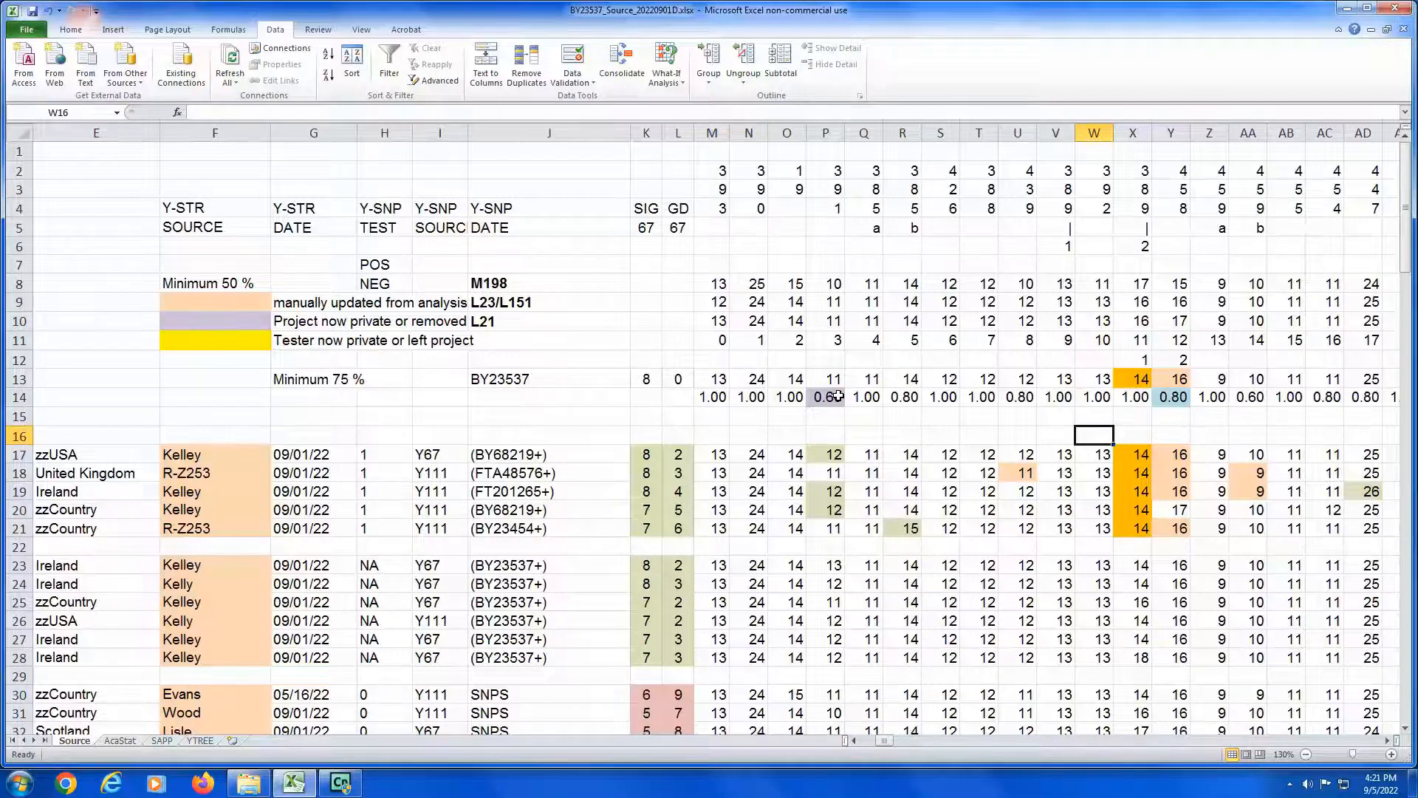
{"action": "key", "text": "Up"}
{"action": "key", "text": "Up"}
{"action": "key", "text": "Up"}
{"action": "key", "text": "Right"}
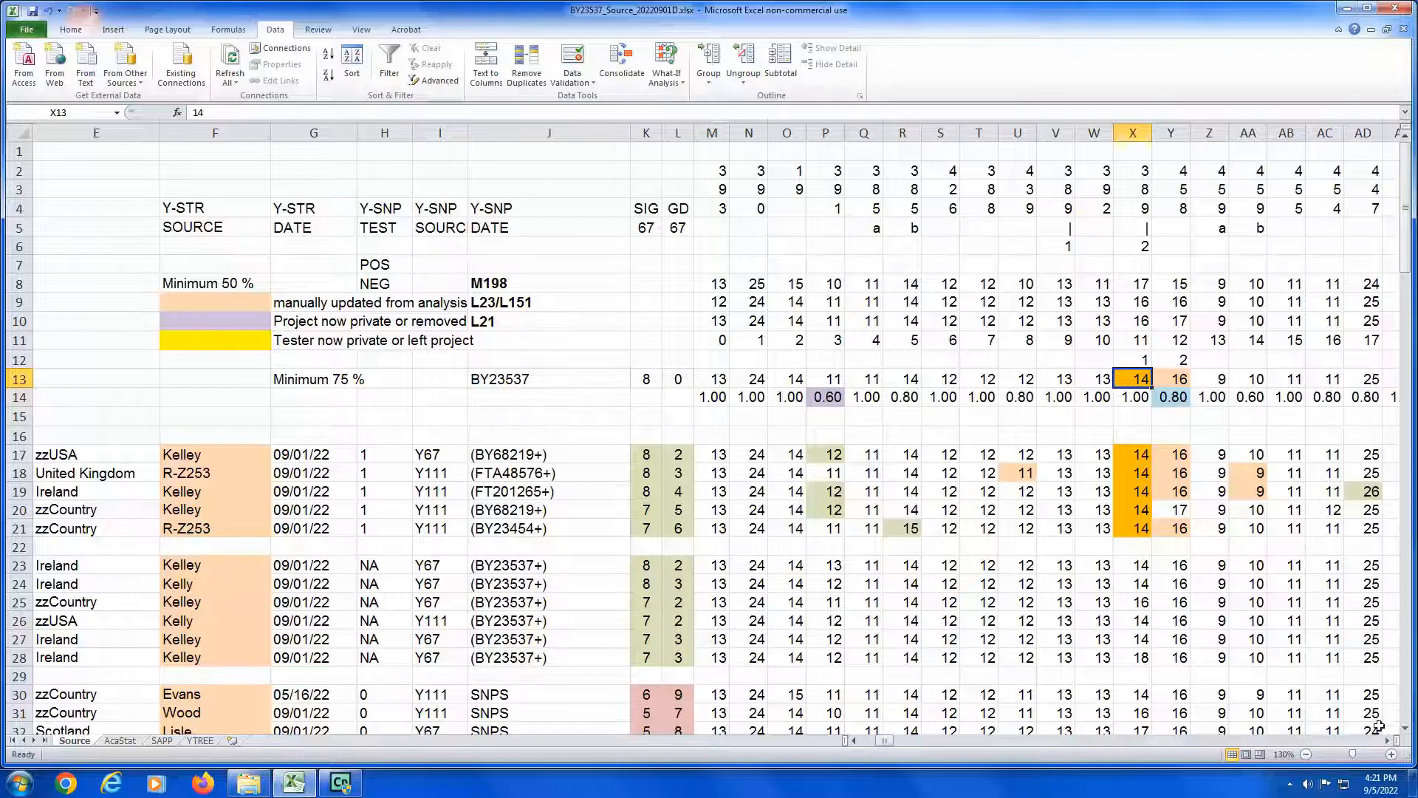
Step: Examine the signature markers in AJ13 and AR13, along with the frequency formula in AR14
{"action": "left_click_drag", "start_coordinate": [1387, 740], "coordinate": [1388, 745]}
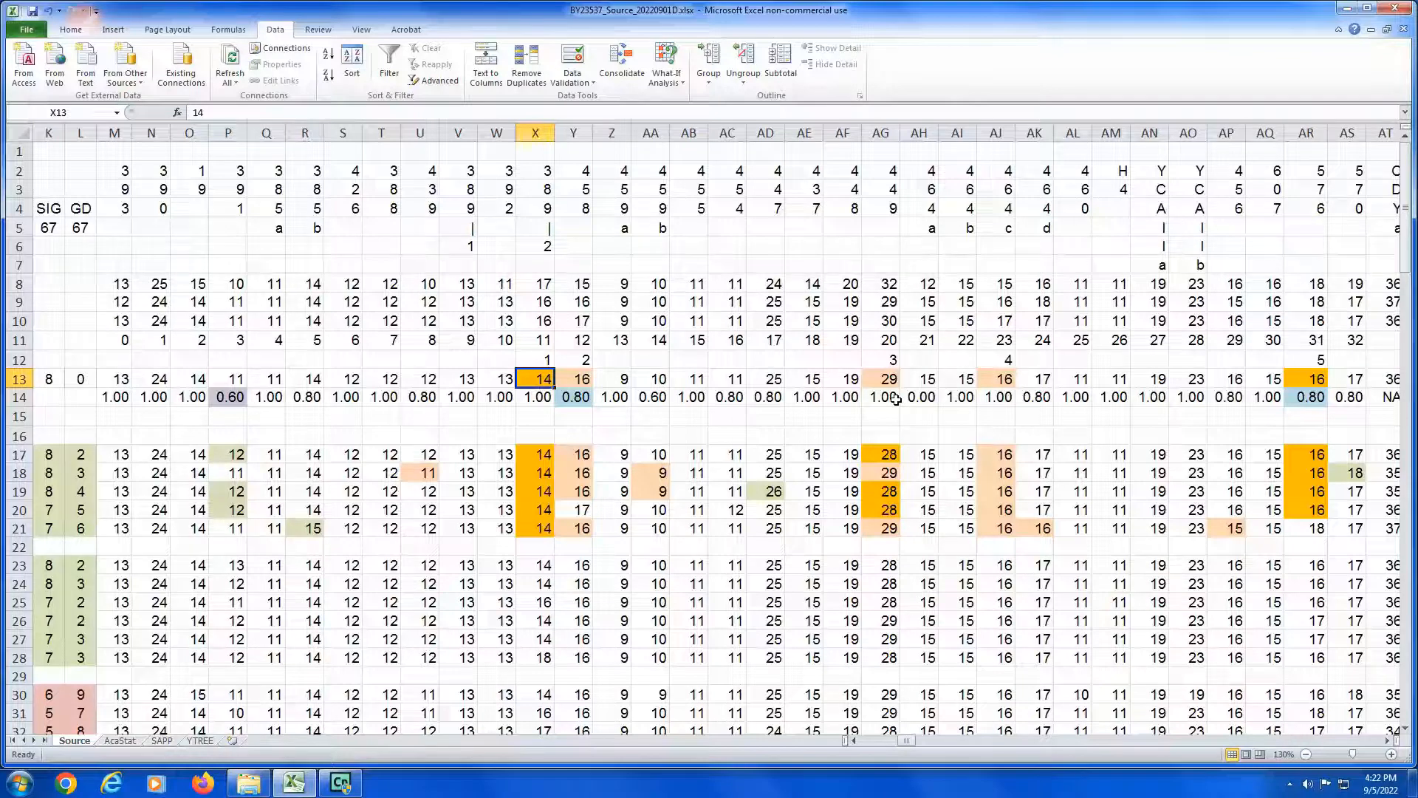
{"action": "left_click", "coordinate": [1004, 376]}
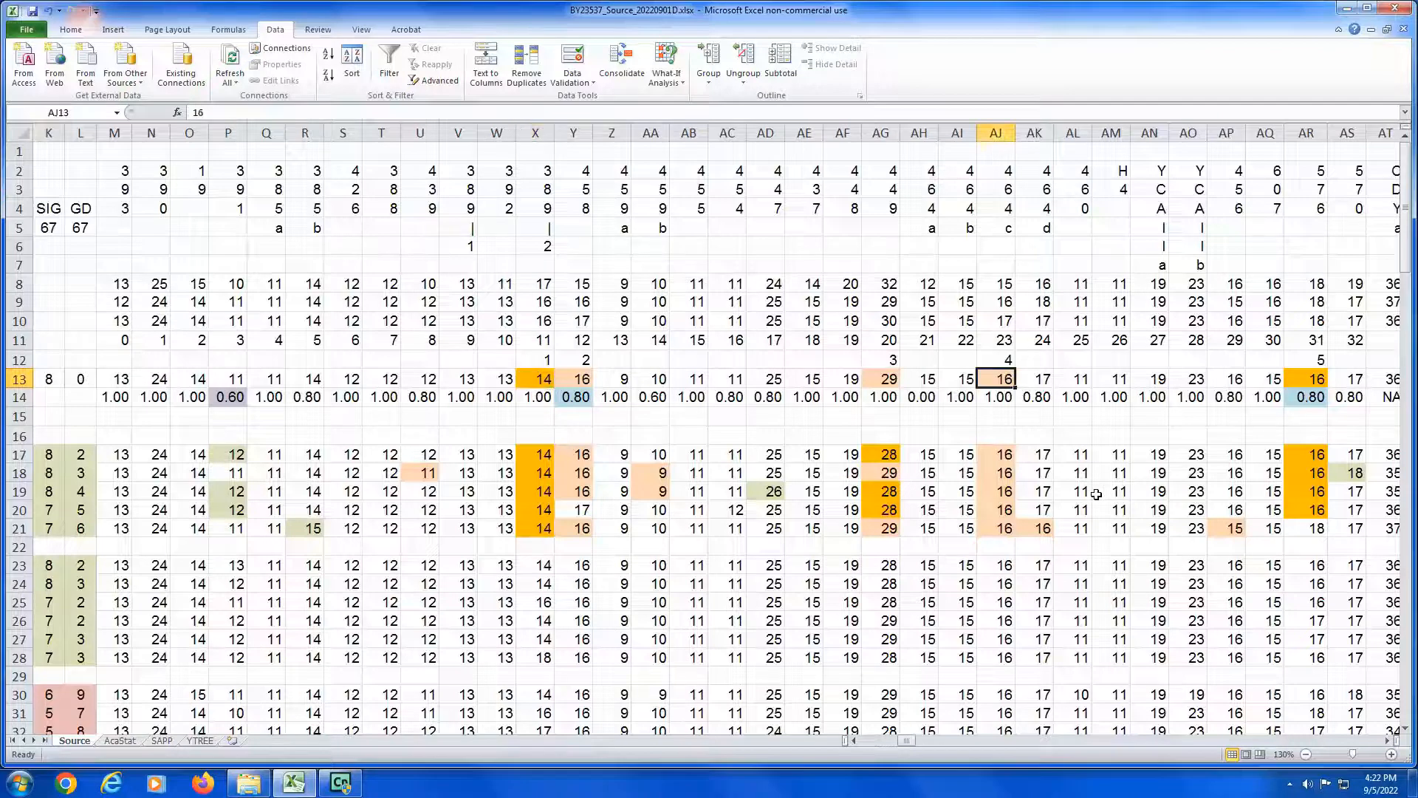
{"action": "key", "text": "Right"}
{"action": "key", "text": "Right"}
{"action": "key", "text": "Right"}
{"action": "key", "text": "Right"}
{"action": "key", "text": "Right"}
{"action": "key", "text": "Right"}
{"action": "key", "text": "Right"}
{"action": "key", "text": "Right"}
{"action": "key", "text": "Right"}
{"action": "key", "text": "Right"}
{"action": "key", "text": "Right"}
{"action": "key", "text": "Right"}
{"action": "key", "text": "Right"}
{"action": "key", "text": "Right"}
{"action": "key", "text": "Right"}
{"action": "key", "text": "Right"}
{"action": "key", "text": "Left"}
{"action": "key", "text": "Left"}
{"action": "key", "text": "Left"}
{"action": "key", "text": "Left"}
{"action": "key", "text": "Left"}
{"action": "key", "text": "Left"}
{"action": "key", "text": "Left"}
{"action": "key", "text": "Left"}
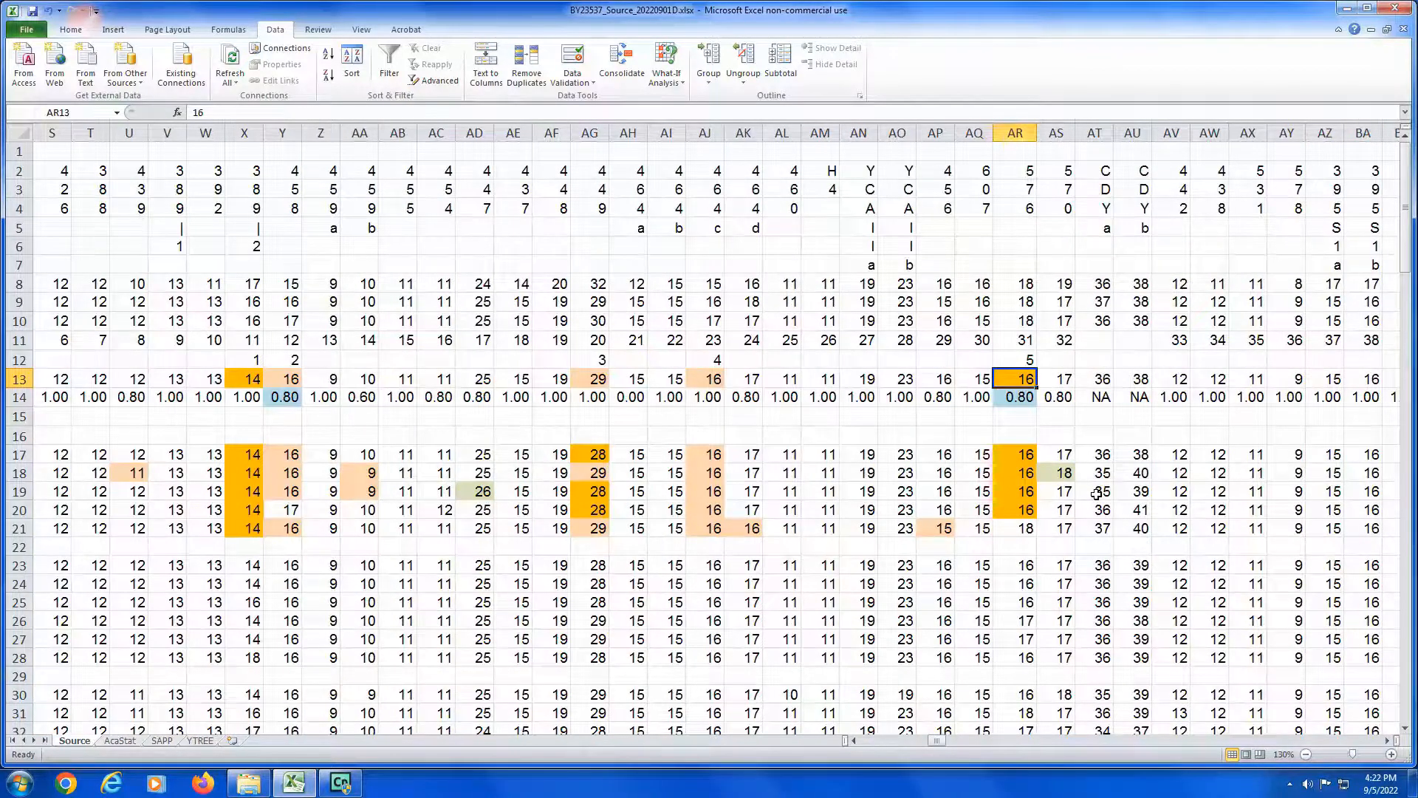
{"action": "key", "text": "Down"}
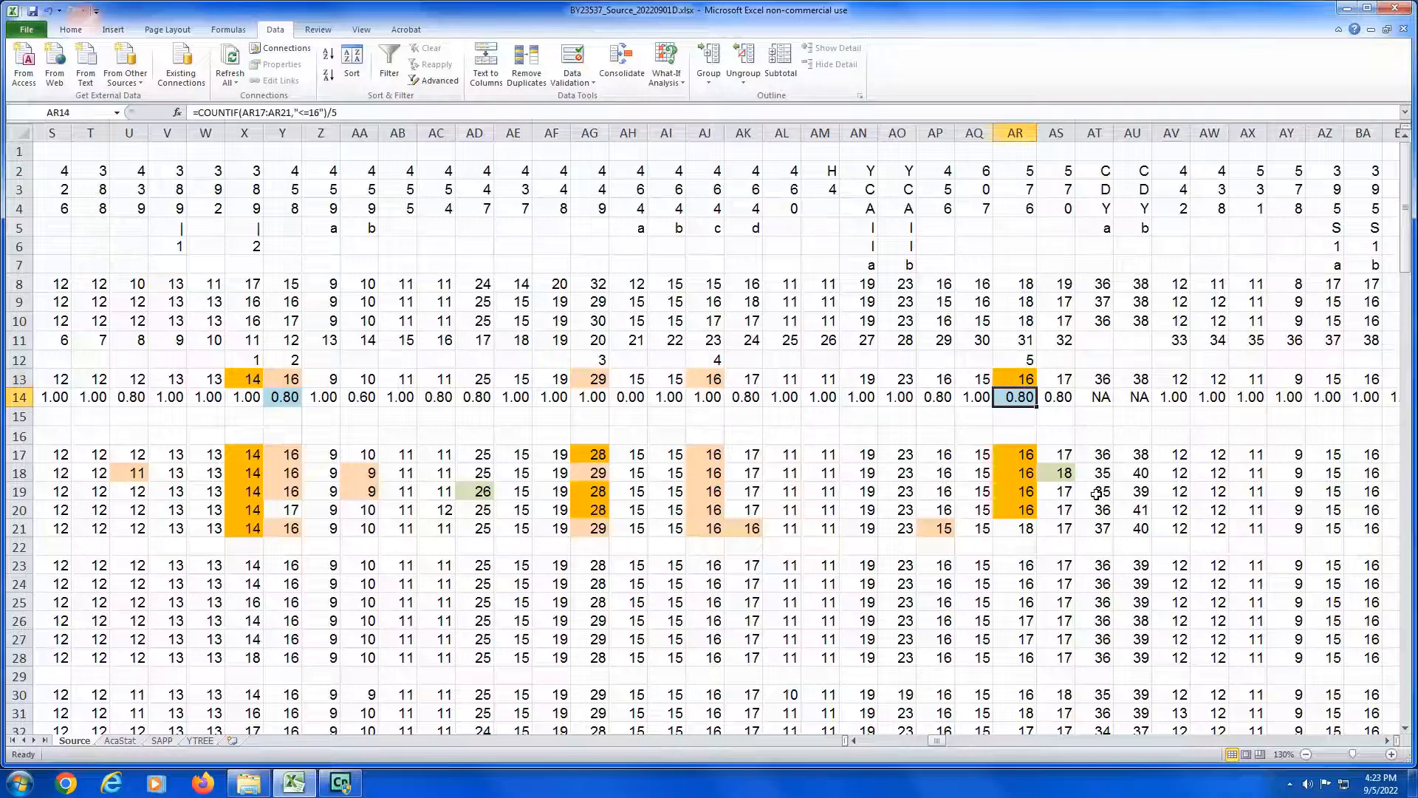
{"action": "key", "text": "Up"}
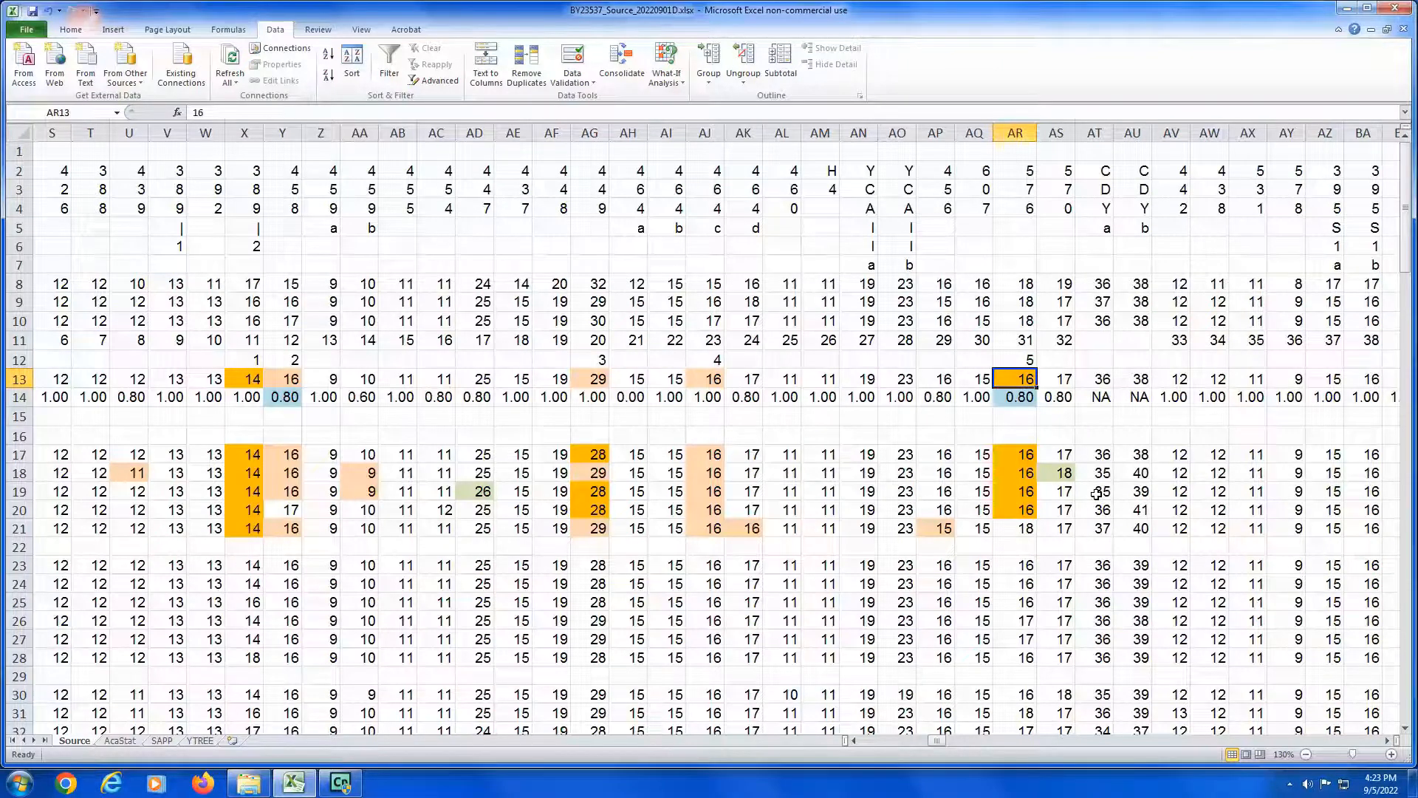
Step: Examine the remaining signature markers of row 13 in BQ13, BS13 and BT13, up to column BX
{"action": "key", "text": "Right"}
{"action": "key", "text": "Right"}
{"action": "key", "text": "Right"}
{"action": "key", "text": "Right"}
{"action": "key", "text": "Right"}
{"action": "key", "text": "Right"}
{"action": "key", "text": "Right"}
{"action": "key", "text": "Right"}
{"action": "key", "text": "Right"}
{"action": "key", "text": "Right"}
{"action": "key", "text": "Right"}
{"action": "key", "text": "Right"}
{"action": "key", "text": "Right"}
{"action": "key", "text": "Right"}
{"action": "key", "text": "Right"}
{"action": "key", "text": "Right"}
{"action": "key", "text": "Right"}
{"action": "key", "text": "Right"}
{"action": "key", "text": "Right"}
{"action": "key", "text": "Right"}
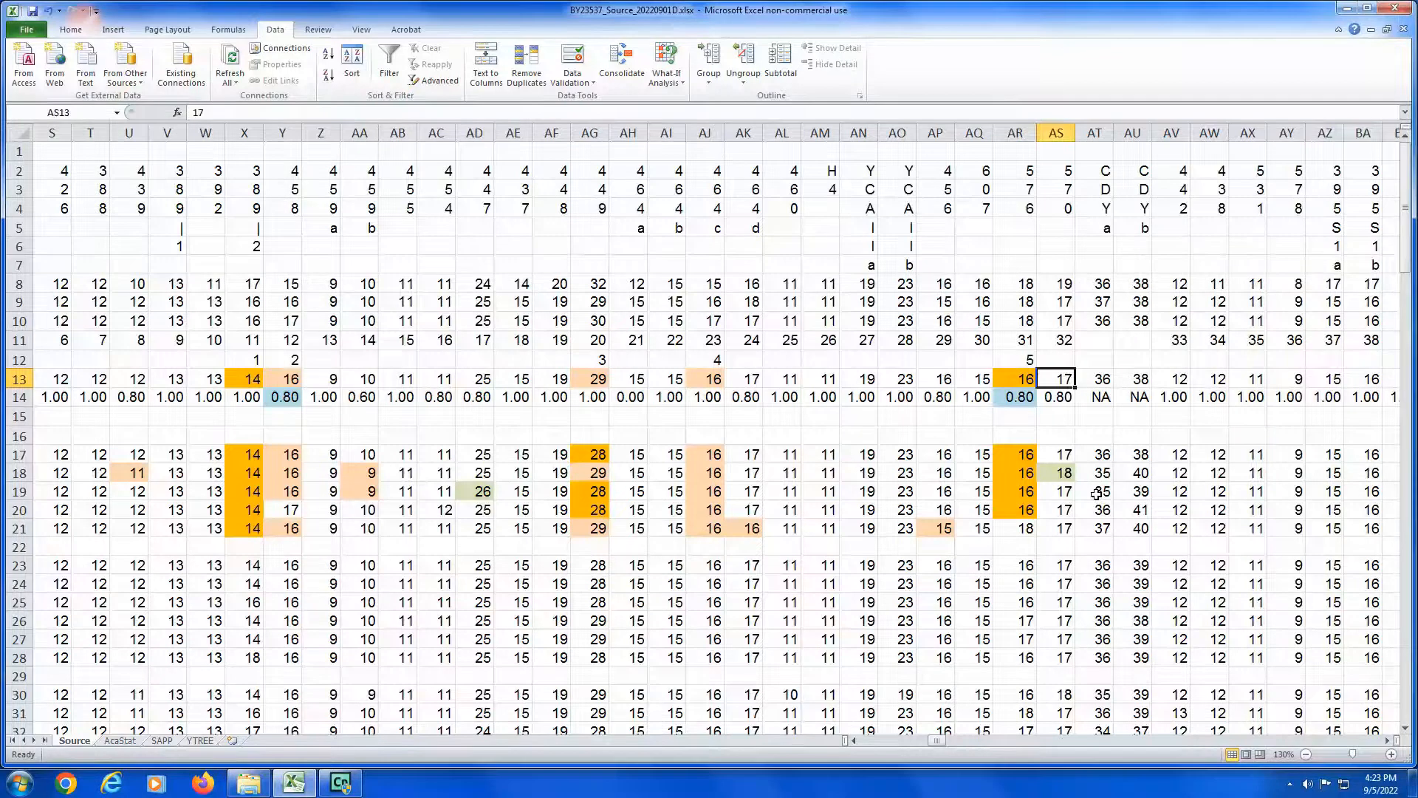
{"action": "key", "text": "Left"}
{"action": "key", "text": "Left"}
{"action": "key", "text": "Left"}
{"action": "key", "text": "Left"}
{"action": "key", "text": "Left"}
{"action": "key", "text": "Left"}
{"action": "key", "text": "Left"}
{"action": "key", "text": "Left"}
{"action": "key", "text": "Left"}
{"action": "key", "text": "Left"}
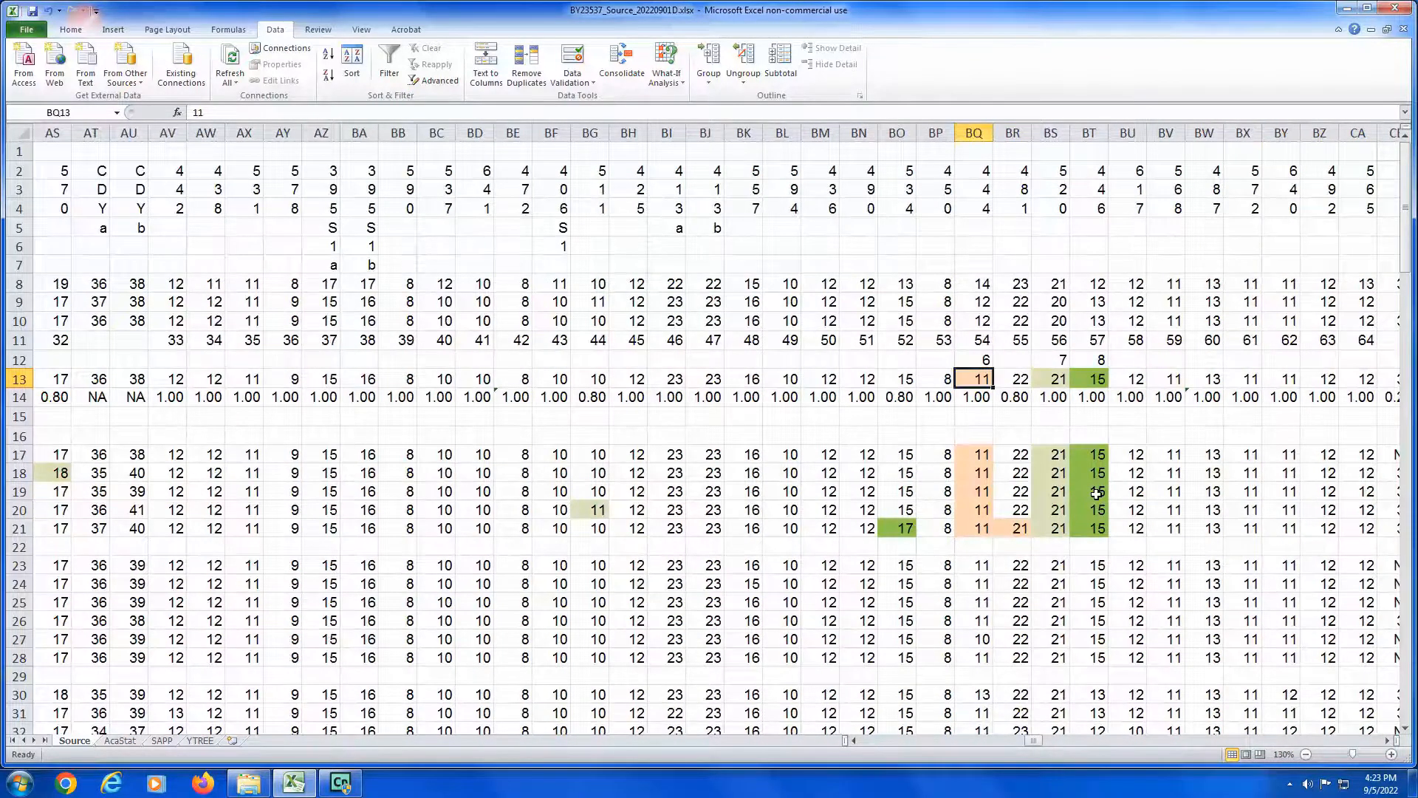
{"action": "key", "text": "Right"}
{"action": "key", "text": "Right"}
{"action": "key", "text": "Right"}
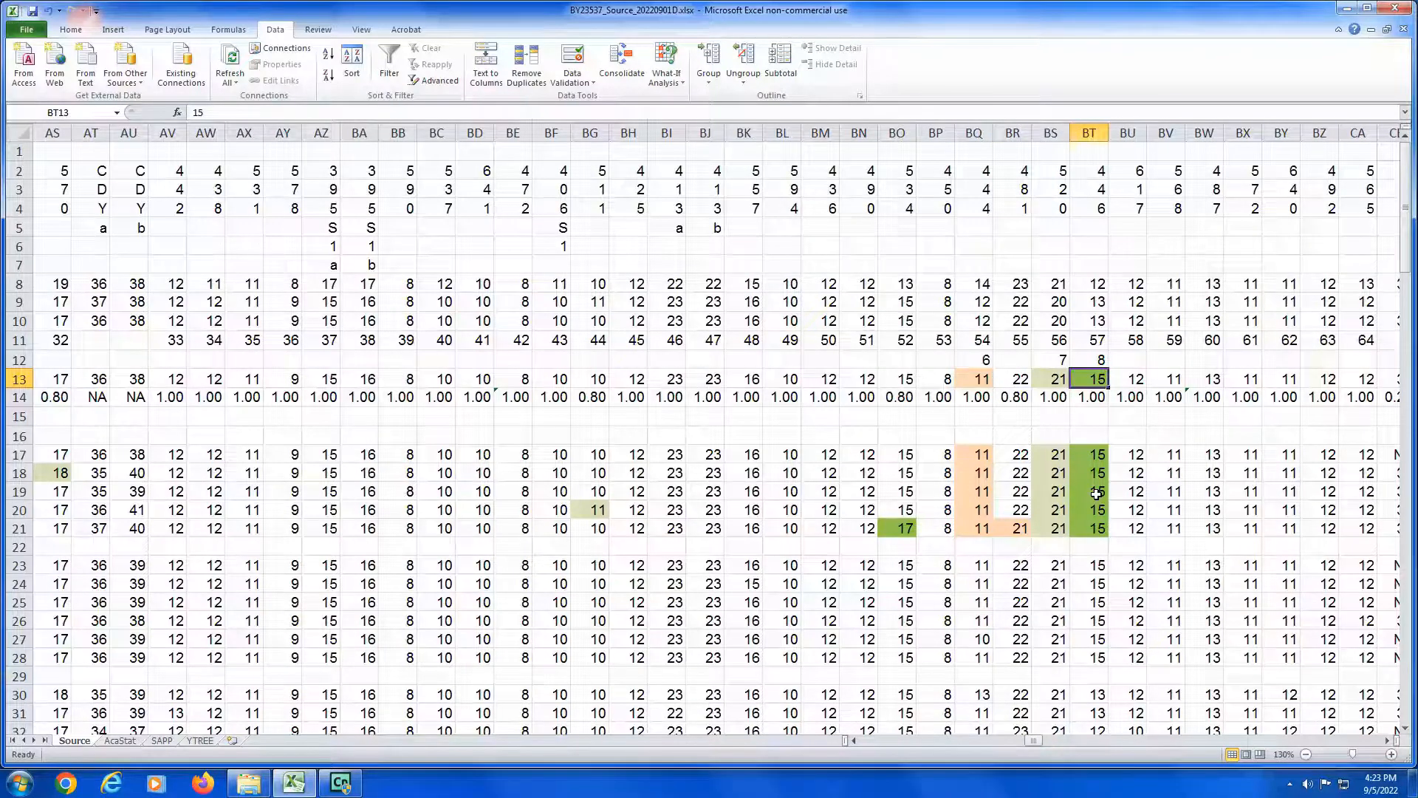
{"action": "key", "text": "Right"}
{"action": "key", "text": "Right"}
{"action": "key", "text": "Right"}
{"action": "key", "text": "Right"}
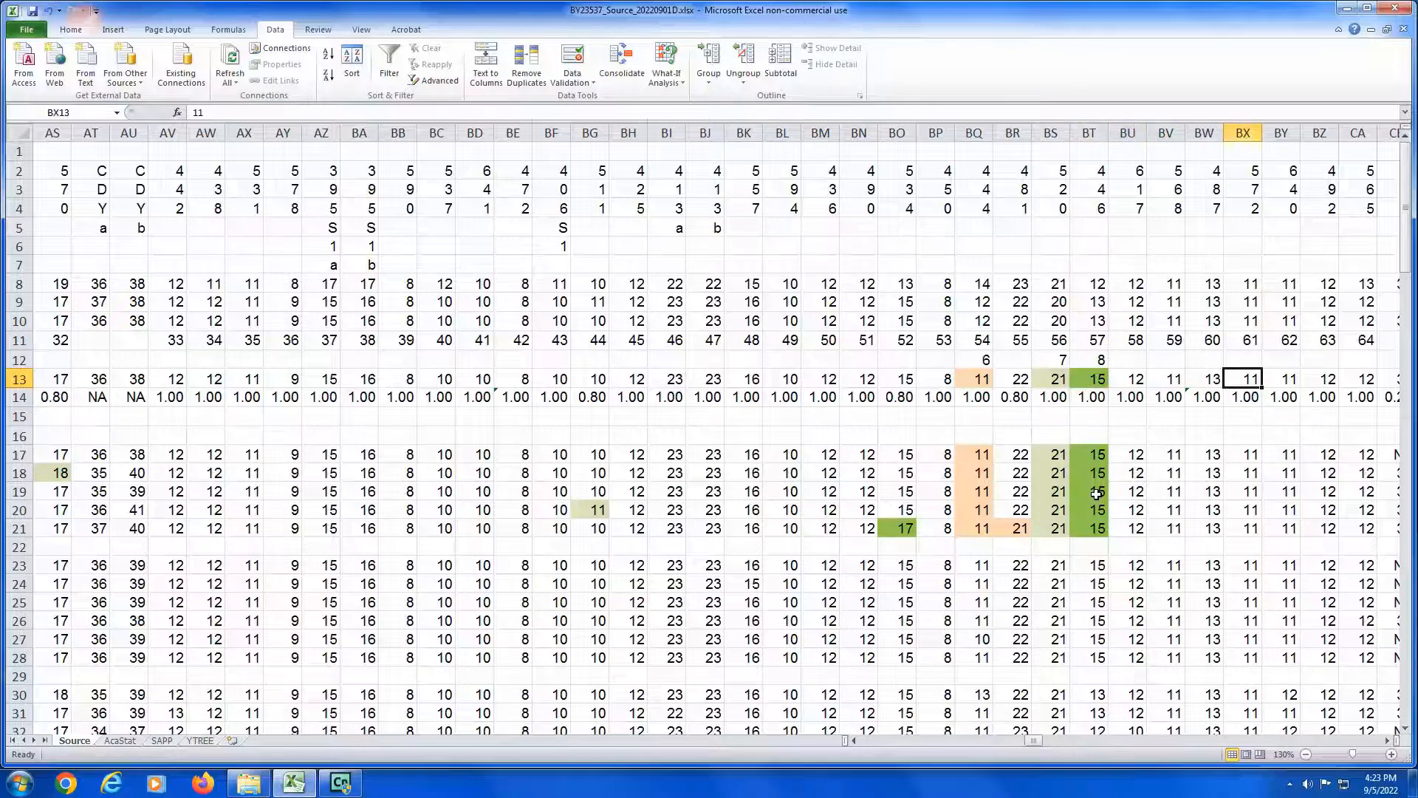
Step: Go back along row 13 to the signature match count in K13
{"action": "key", "text": "Left"}
{"action": "key", "text": "Left"}
{"action": "key", "text": "Left"}
{"action": "key", "text": "Left"}
{"action": "key", "text": "Left"}
{"action": "key", "text": "Left"}
{"action": "key", "text": "Left"}
{"action": "key", "text": "Left"}
{"action": "key", "text": "Left"}
{"action": "key", "text": "Left"}
{"action": "key", "text": "Left"}
{"action": "key", "text": "Left"}
{"action": "key", "text": "Left"}
{"action": "key", "text": "Left"}
{"action": "key", "text": "Left"}
{"action": "key", "text": "Left"}
{"action": "key", "text": "Left"}
{"action": "key", "text": "Left"}
{"action": "key", "text": "Left"}
{"action": "key", "text": "Left"}
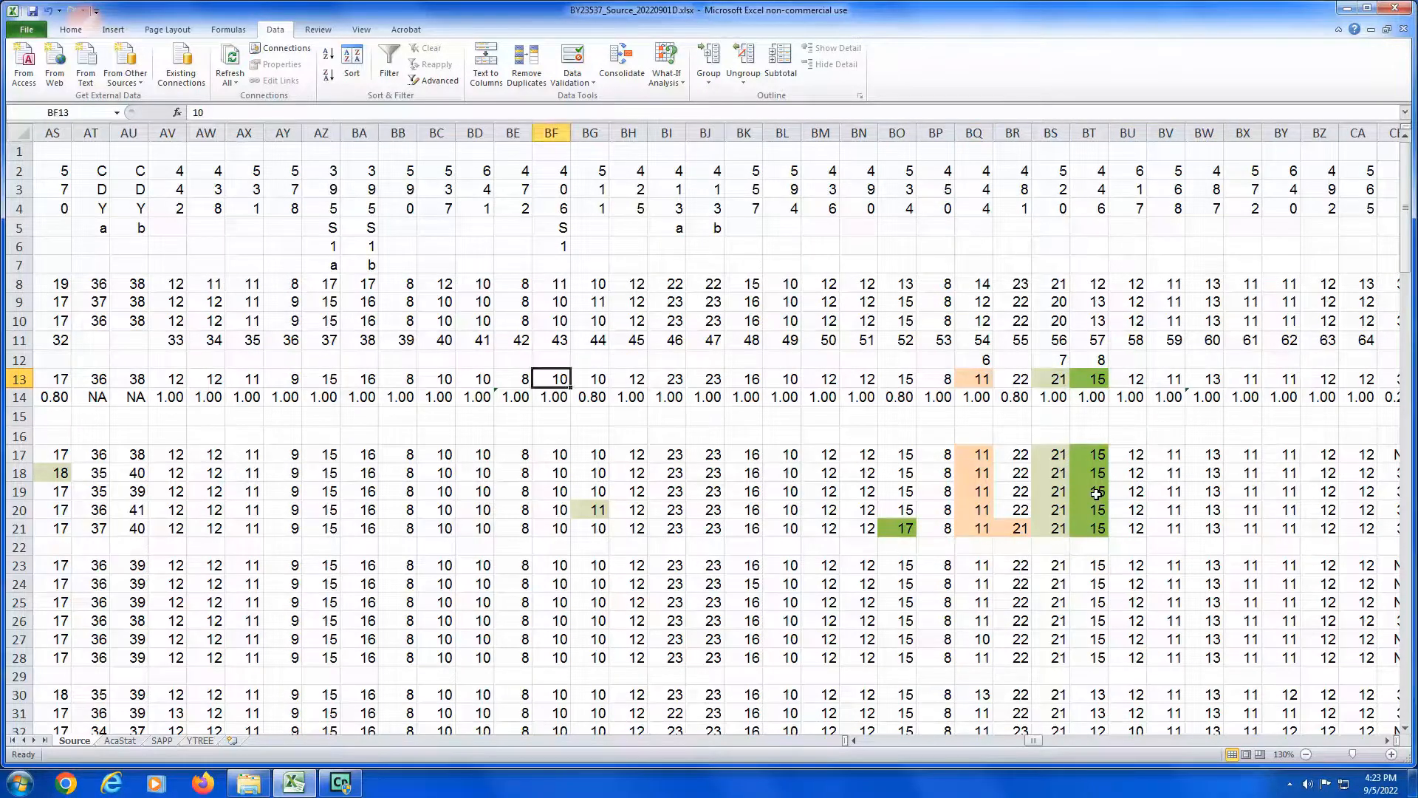
{"action": "key", "text": "Left"}
{"action": "key", "text": "Left"}
{"action": "key", "text": "Left"}
{"action": "key", "text": "Left"}
{"action": "key", "text": "Left"}
{"action": "key", "text": "Left"}
{"action": "key", "text": "Left"}
{"action": "key", "text": "Left"}
{"action": "key", "text": "Left"}
{"action": "key", "text": "Left"}
{"action": "key", "text": "Left"}
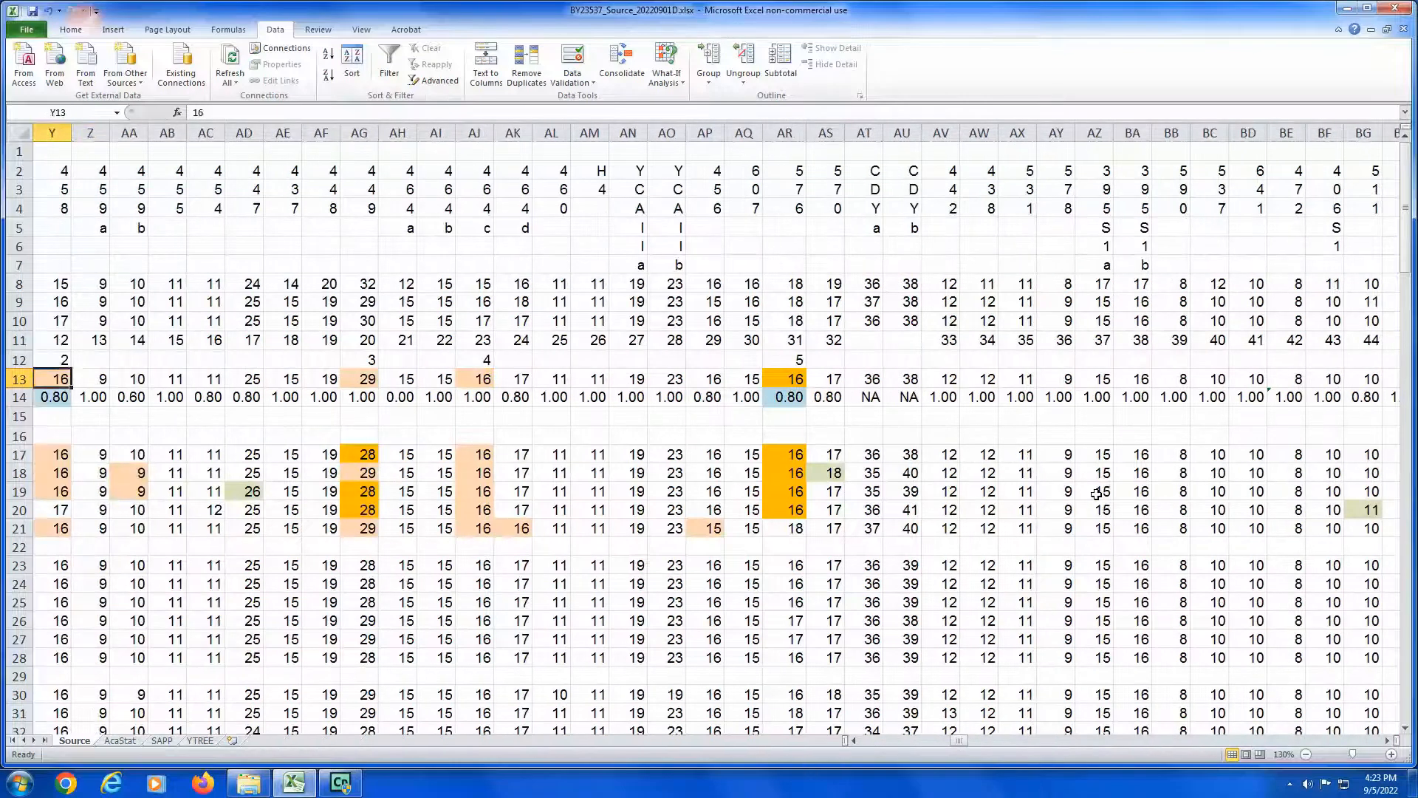
{"action": "key", "text": "Left"}
{"action": "key", "text": "Left"}
{"action": "key", "text": "Left"}
{"action": "key", "text": "Left"}
{"action": "key", "text": "Left"}
{"action": "key", "text": "Left"}
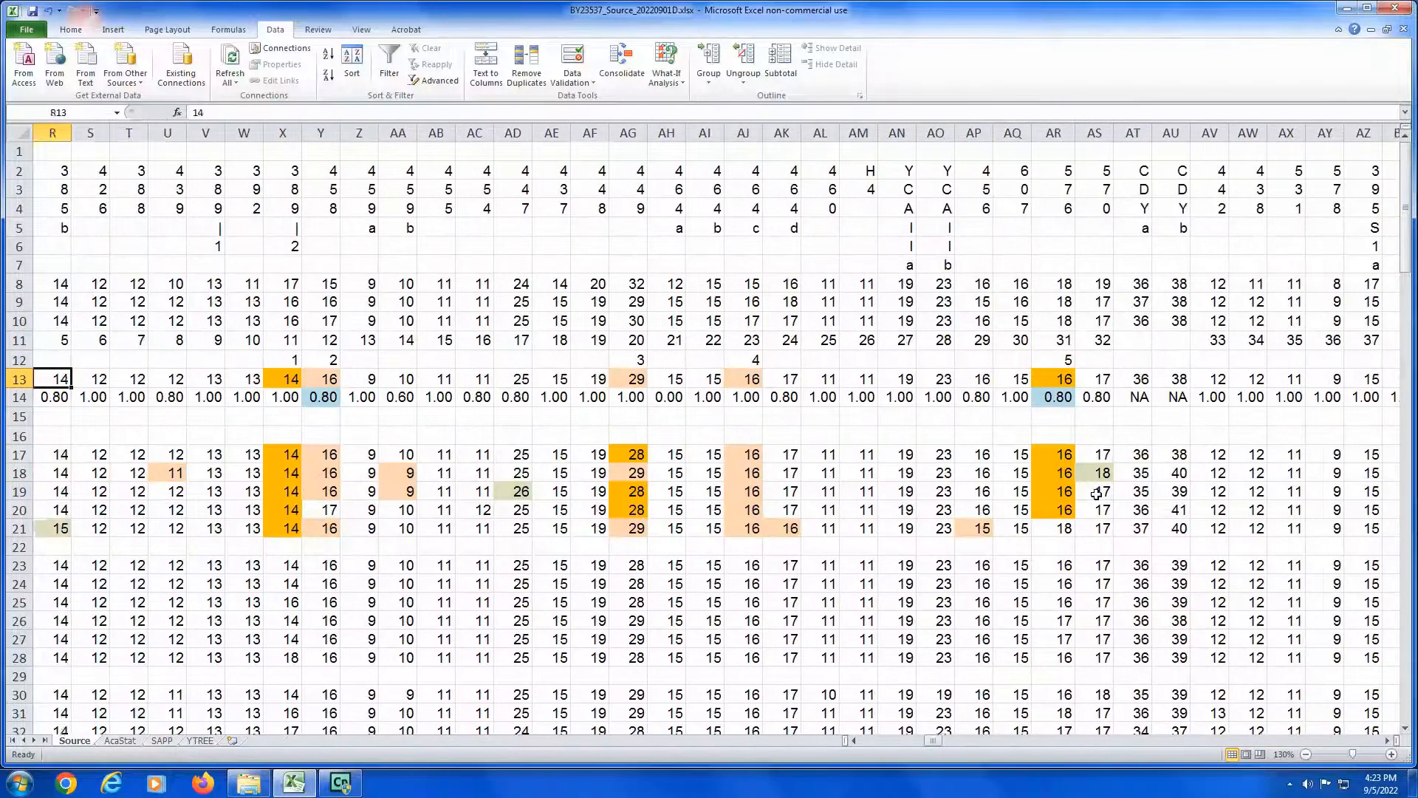
{"action": "key", "text": "Left"}
{"action": "key", "text": "Left"}
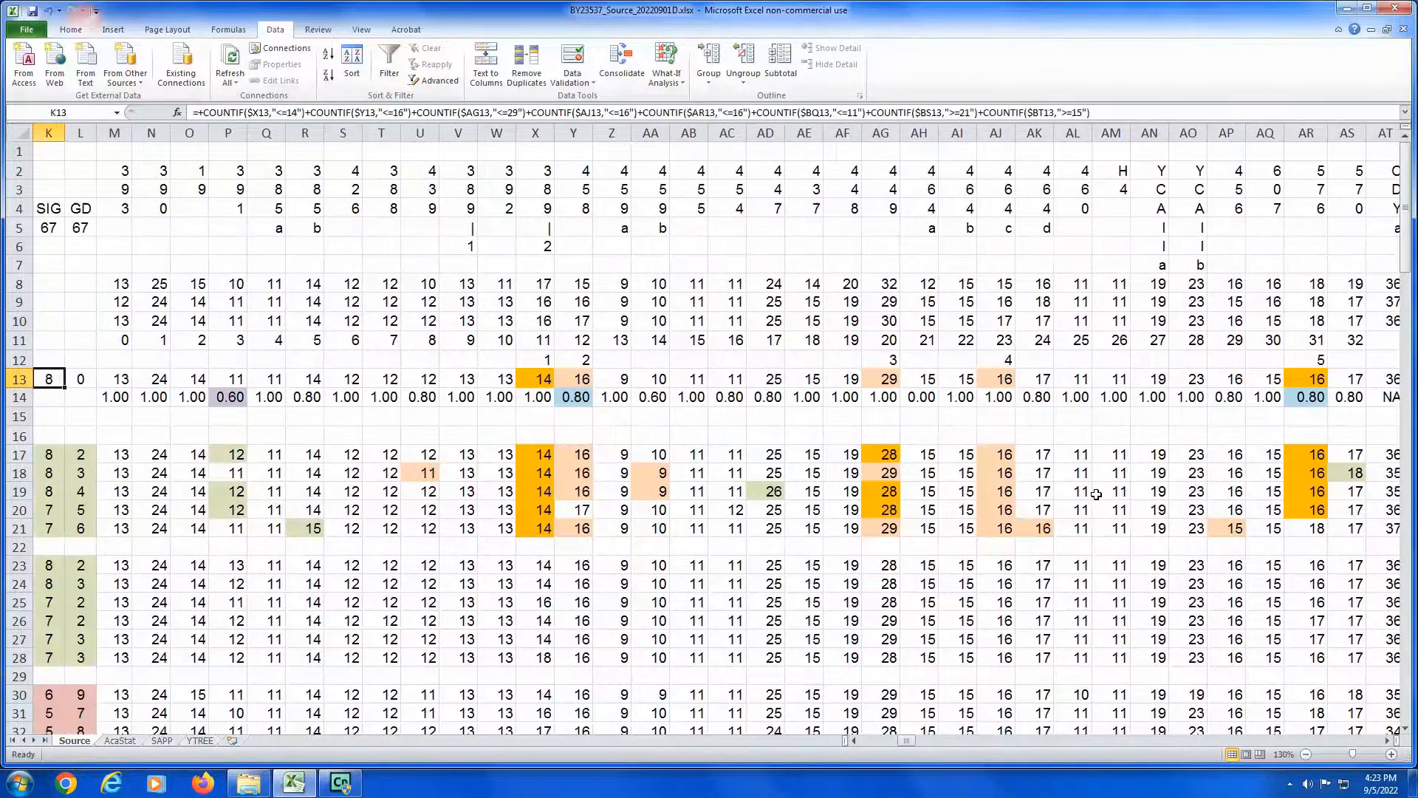
Step: Examine the COUNTIF signature match formula in K13 and the marker cells it references
{"action": "key", "text": "Right"}
{"action": "key", "text": "Right"}
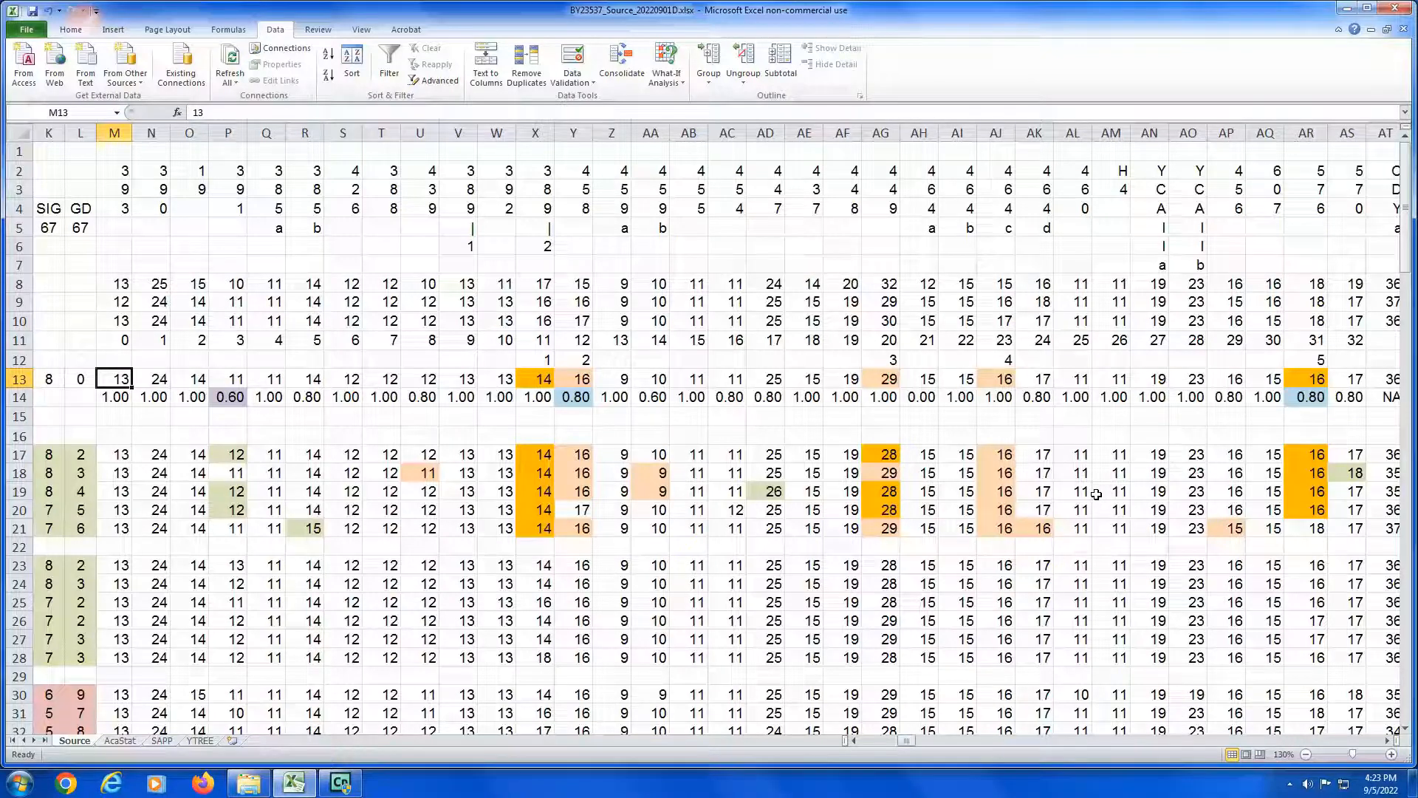
{"action": "key", "text": "Left"}
{"action": "key", "text": "Left"}
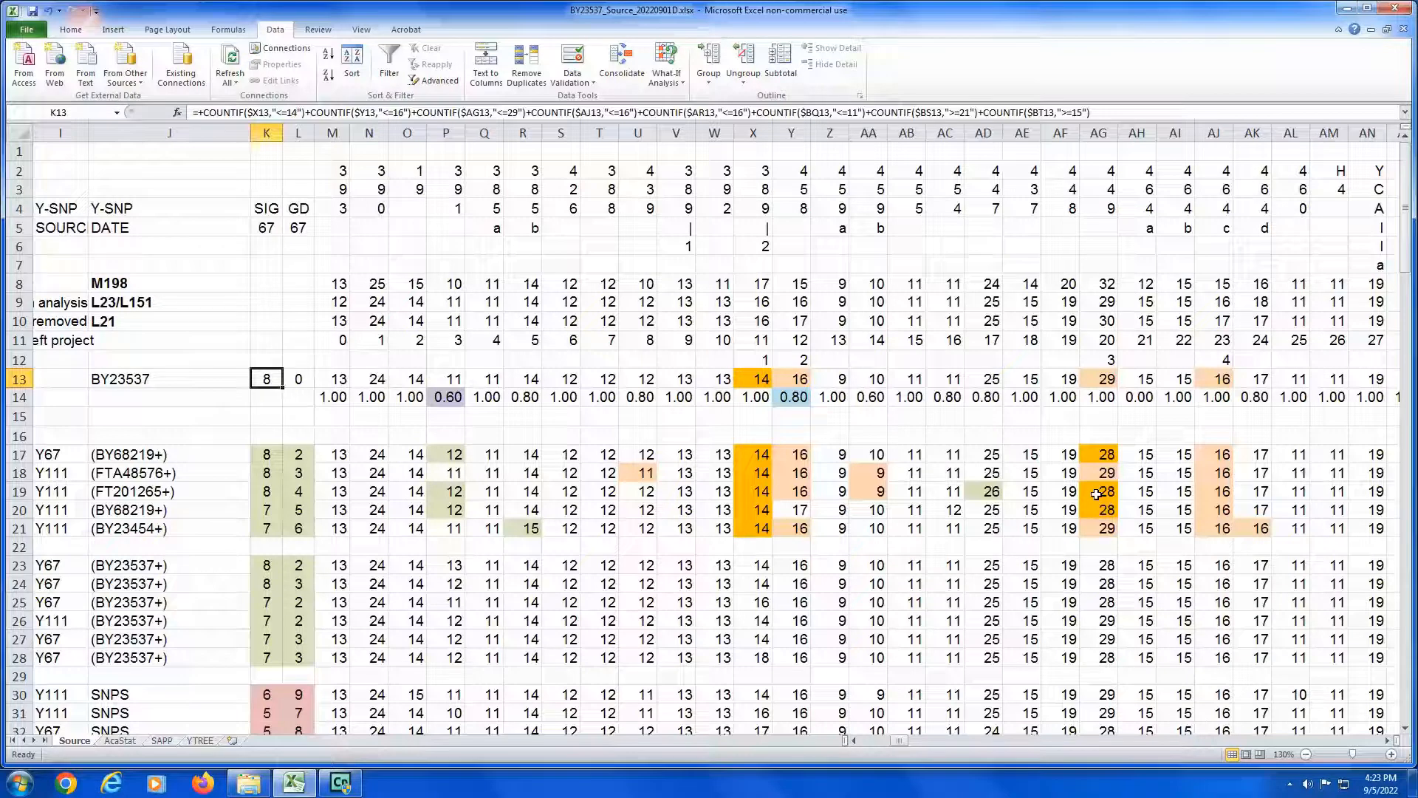
{"action": "left_click", "coordinate": [837, 111]}
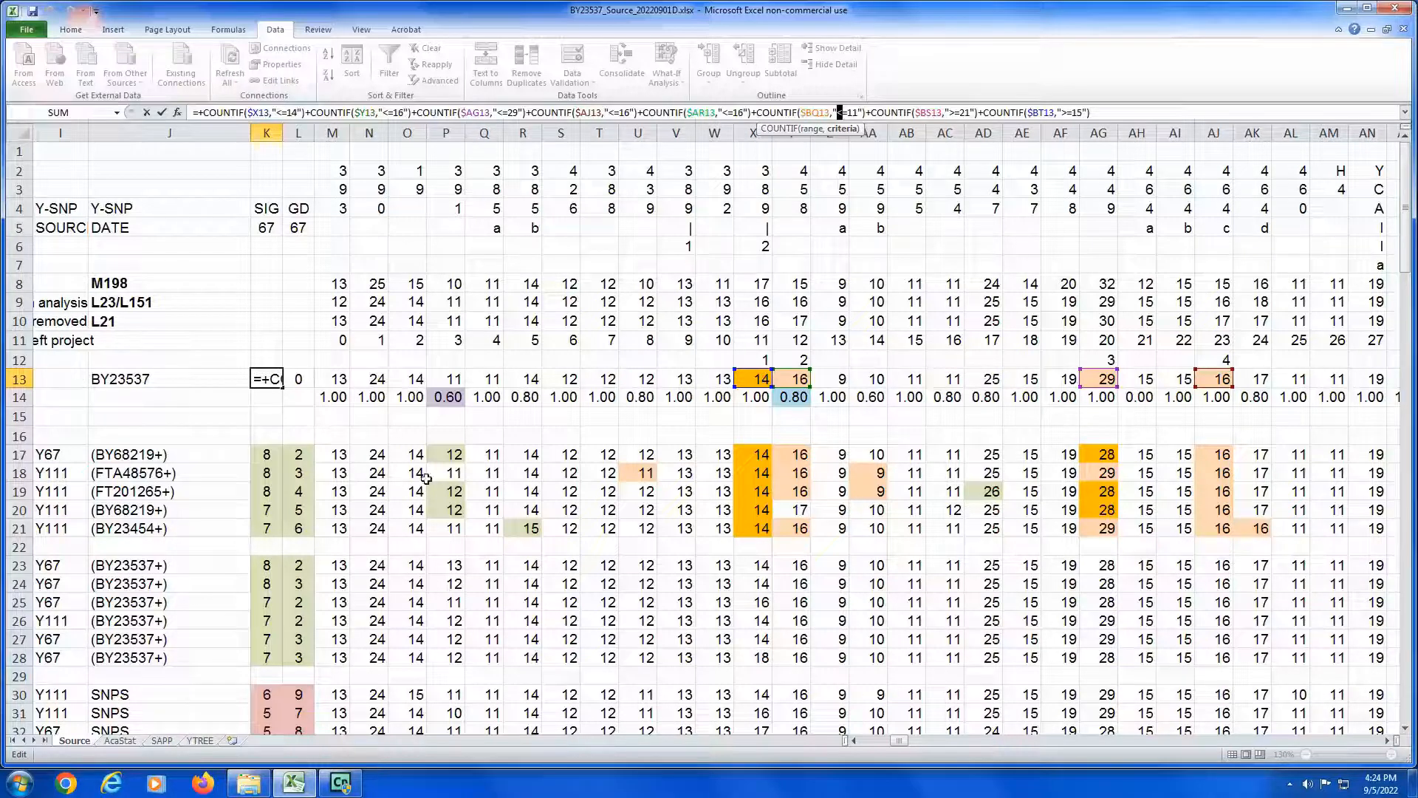
{"action": "key", "text": "Return"}
{"action": "key", "text": "Up"}
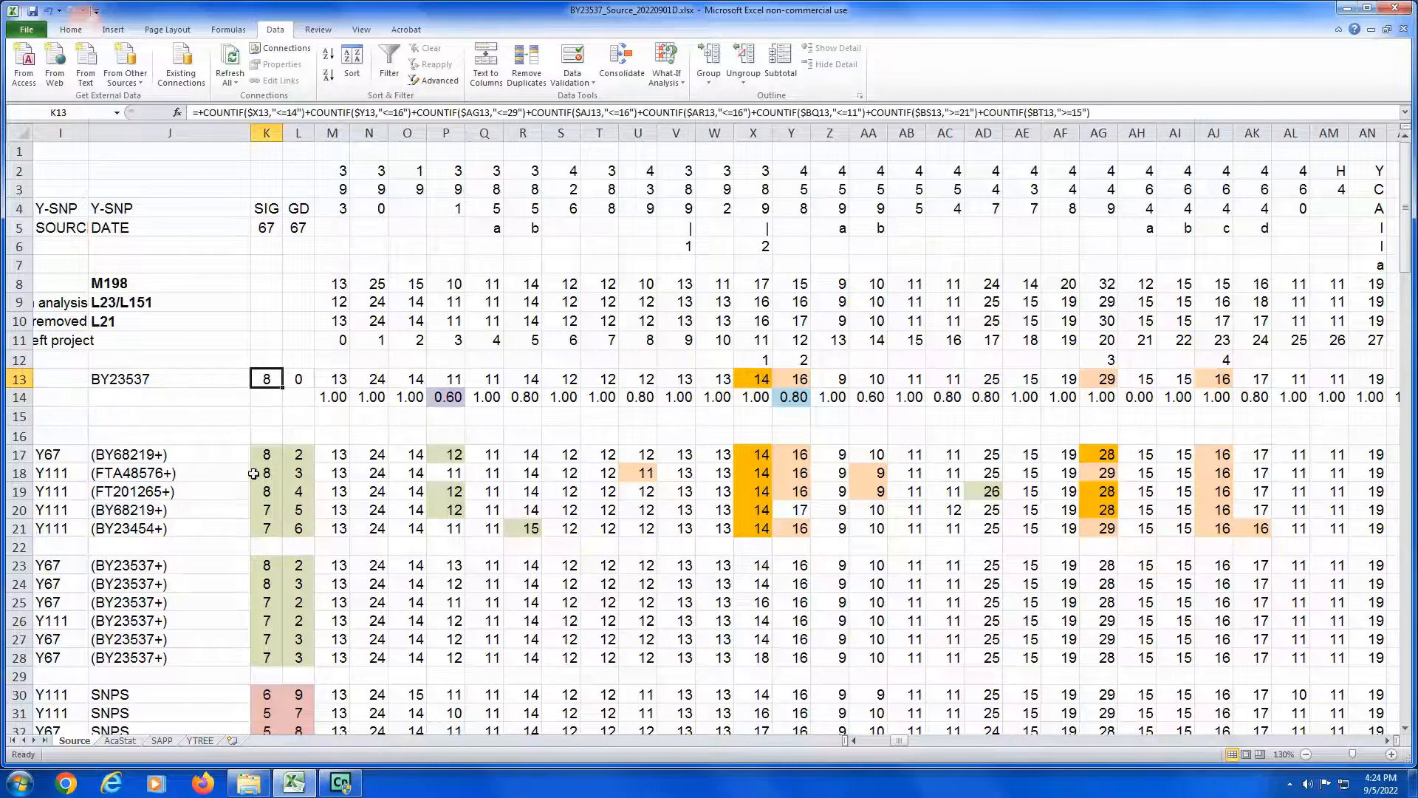
{"action": "key", "text": "F2"}
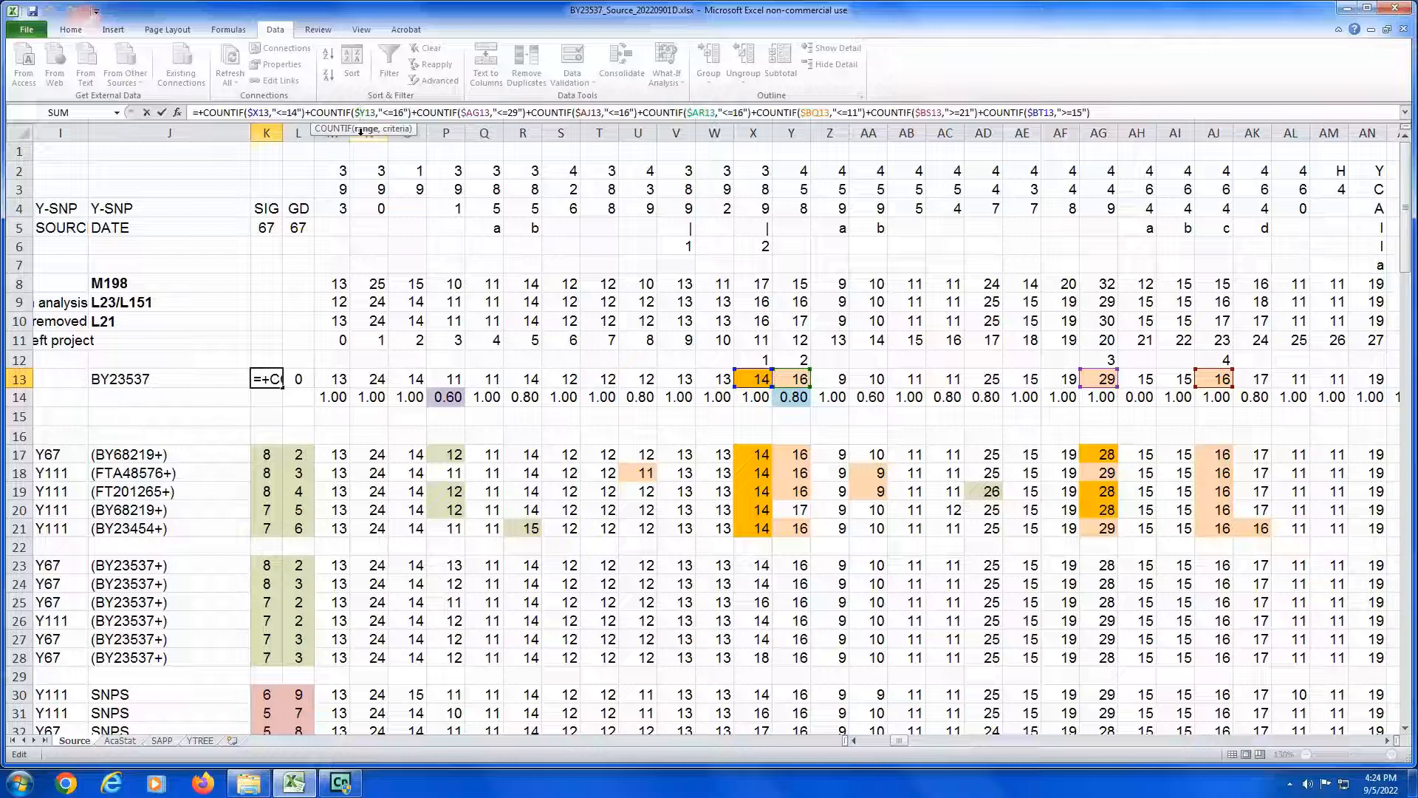
Step: Examine the signature match formula in K21 and follow that tester's marker values along row 21 to AN21
{"action": "left_click", "coordinate": [267, 529]}
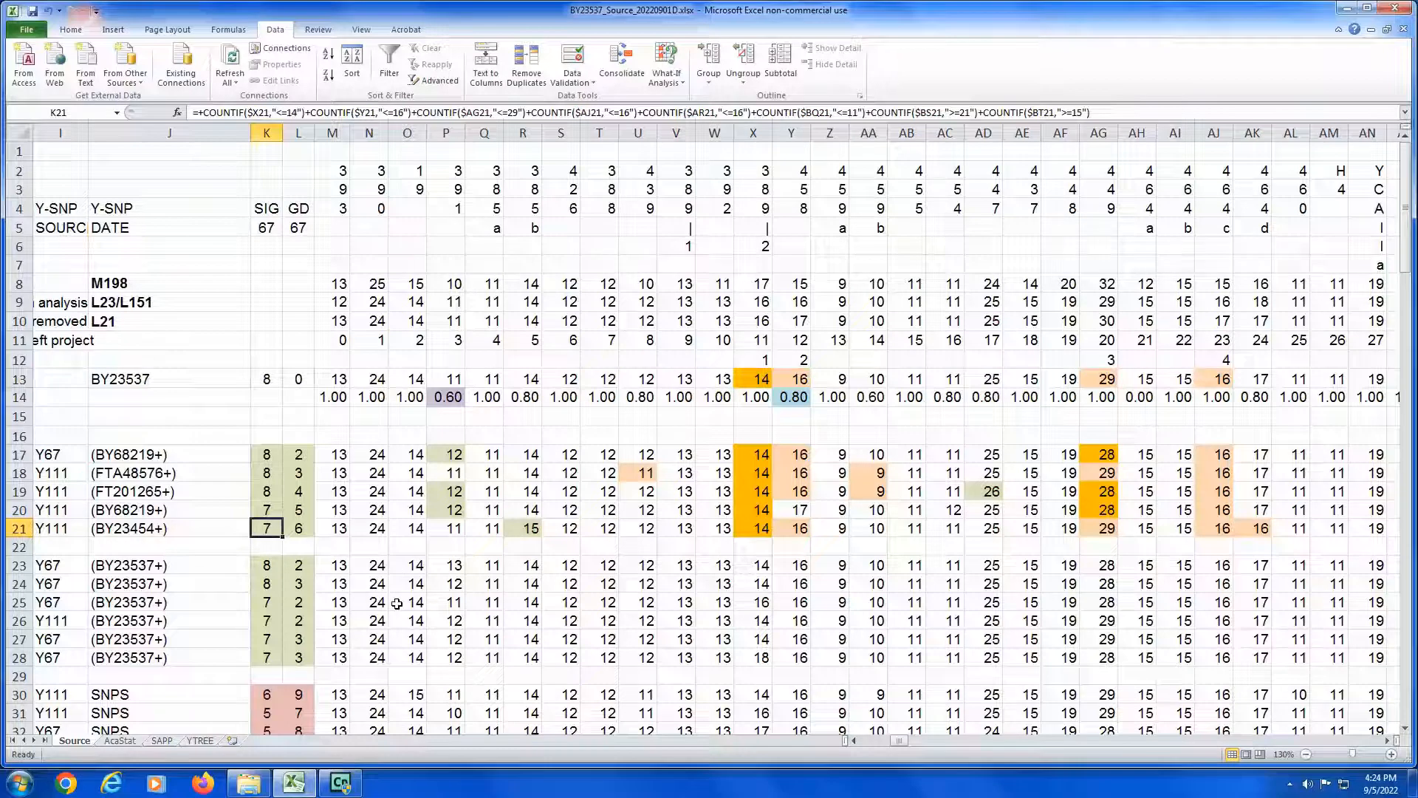
{"action": "key", "text": "Right"}
{"action": "key", "text": "Right"}
{"action": "key", "text": "Right"}
{"action": "key", "text": "Right"}
{"action": "key", "text": "Right"}
{"action": "key", "text": "Right"}
{"action": "key", "text": "Right"}
{"action": "key", "text": "Right"}
{"action": "key", "text": "Right"}
{"action": "key", "text": "Right"}
{"action": "key", "text": "Right"}
{"action": "key", "text": "Right"}
{"action": "key", "text": "Right"}
{"action": "key", "text": "Right"}
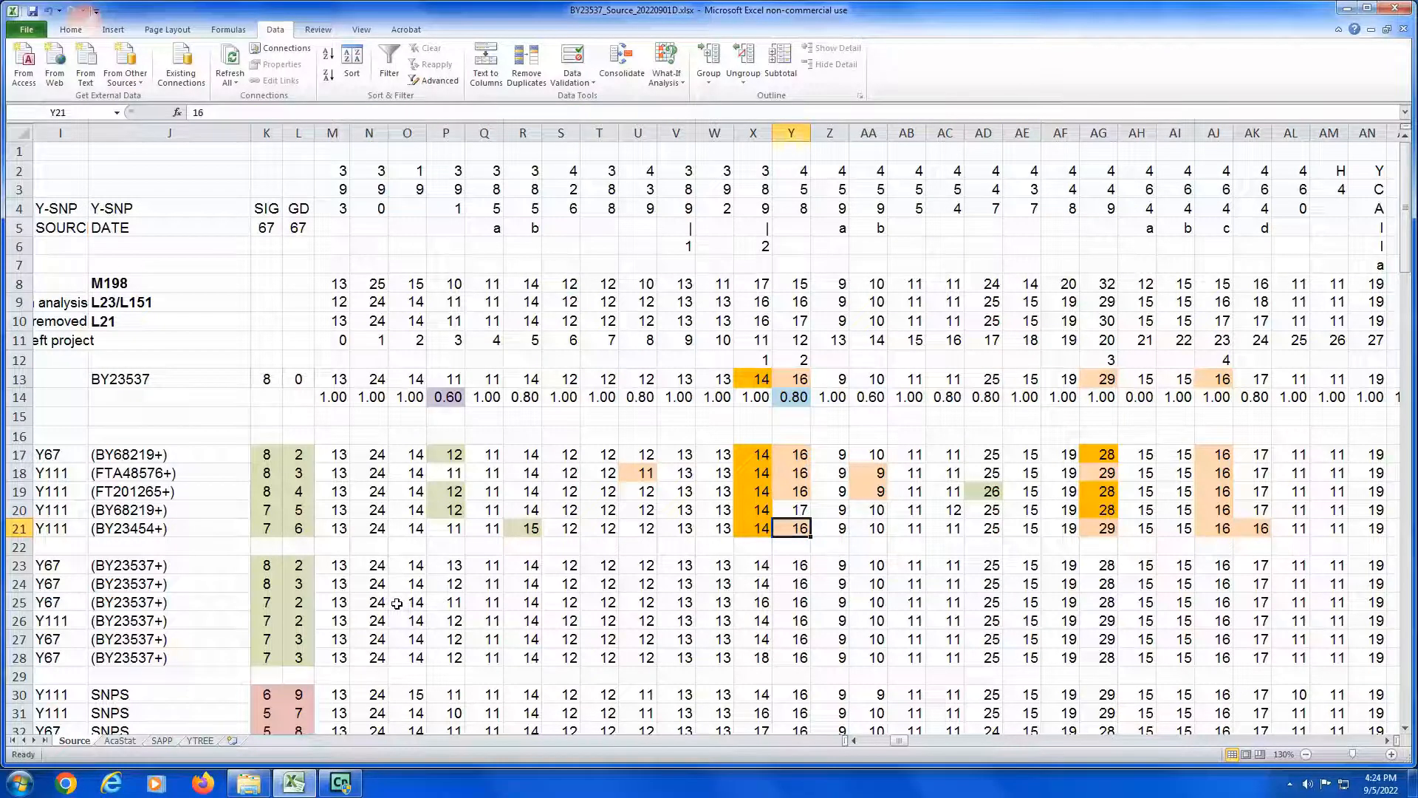
{"action": "key", "text": "Right"}
{"action": "key", "text": "Right"}
{"action": "key", "text": "Right"}
{"action": "key", "text": "Right"}
{"action": "key", "text": "Right"}
{"action": "key", "text": "Right"}
{"action": "key", "text": "Right"}
{"action": "key", "text": "Right"}
{"action": "key", "text": "Right"}
{"action": "key", "text": "Right"}
{"action": "key", "text": "Right"}
{"action": "key", "text": "Right"}
{"action": "key", "text": "Right"}
{"action": "key", "text": "Right"}
{"action": "key", "text": "Right"}
{"action": "key", "text": "Right"}
{"action": "key", "text": "Right"}
{"action": "key", "text": "Right"}
{"action": "key", "text": "Right"}
{"action": "key", "text": "Right"}
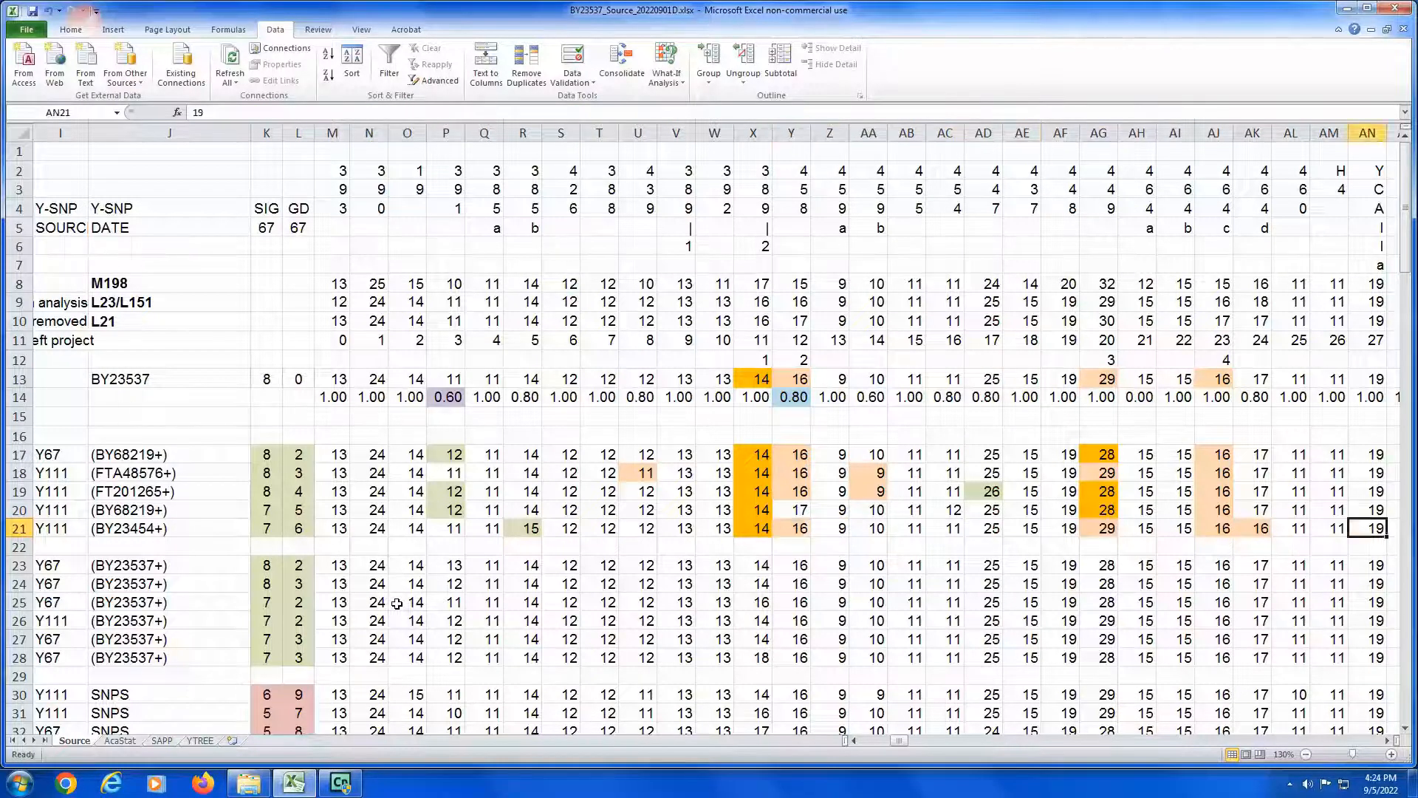
Step: Check the tester's marker value in AR21 against the signature and return to the match count in K21
{"action": "key", "text": "Left"}
{"action": "key", "text": "Left"}
{"action": "key", "text": "Left"}
{"action": "key", "text": "Left"}
{"action": "key", "text": "Left"}
{"action": "key", "text": "Left"}
{"action": "key", "text": "Left"}
{"action": "key", "text": "Left"}
{"action": "key", "text": "Left"}
{"action": "key", "text": "Left"}
{"action": "key", "text": "Left"}
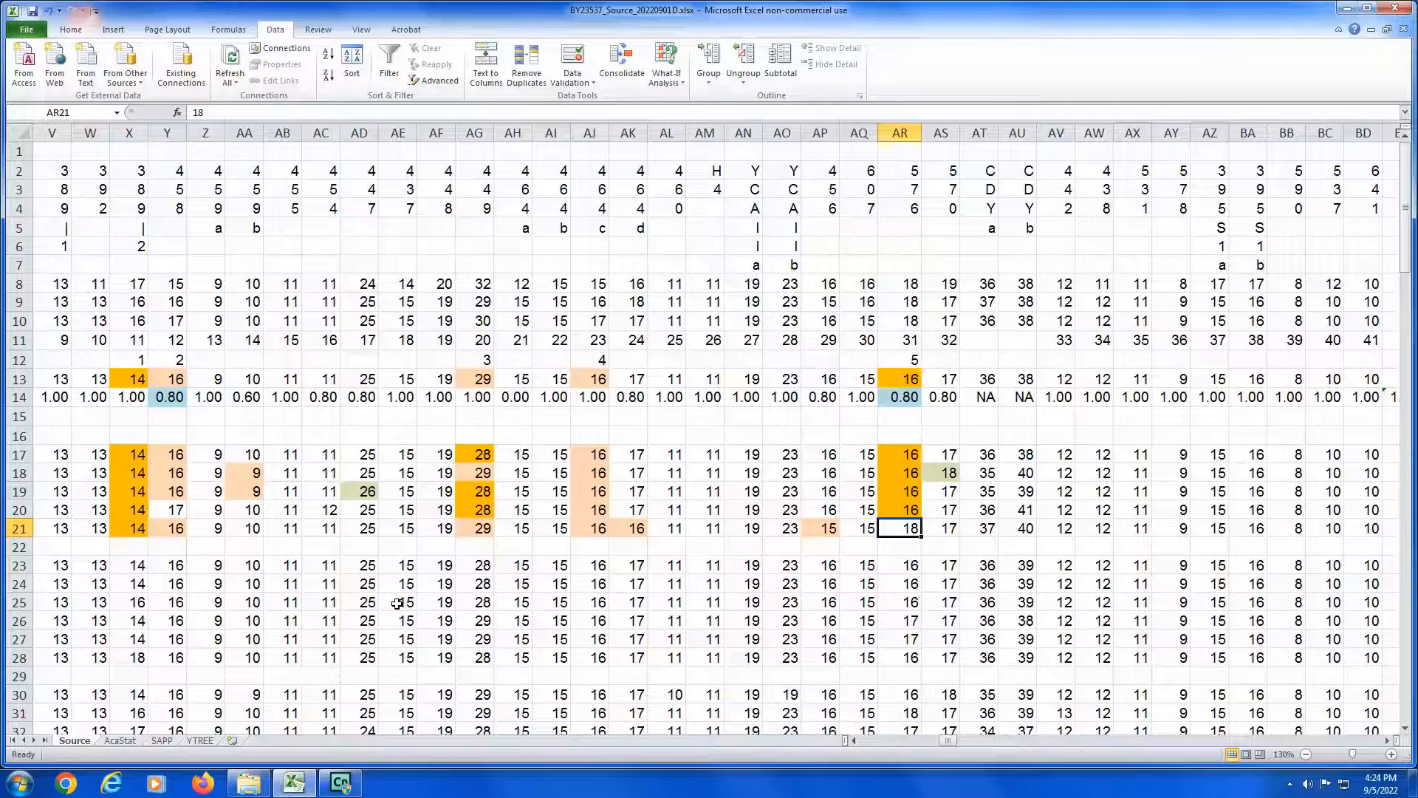
{"action": "key", "text": "Left"}
{"action": "key", "text": "Left"}
{"action": "key", "text": "Left"}
{"action": "key", "text": "Left"}
{"action": "key", "text": "Left"}
{"action": "key", "text": "Left"}
{"action": "key", "text": "Left"}
{"action": "key", "text": "Left"}
{"action": "key", "text": "Left"}
{"action": "key", "text": "Left"}
{"action": "key", "text": "Left"}
{"action": "key", "text": "Left"}
{"action": "key", "text": "Left"}
{"action": "key", "text": "Left"}
{"action": "key", "text": "Left"}
{"action": "key", "text": "Left"}
{"action": "key", "text": "Left"}
{"action": "key", "text": "Left"}
{"action": "key", "text": "Left"}
{"action": "key", "text": "Left"}
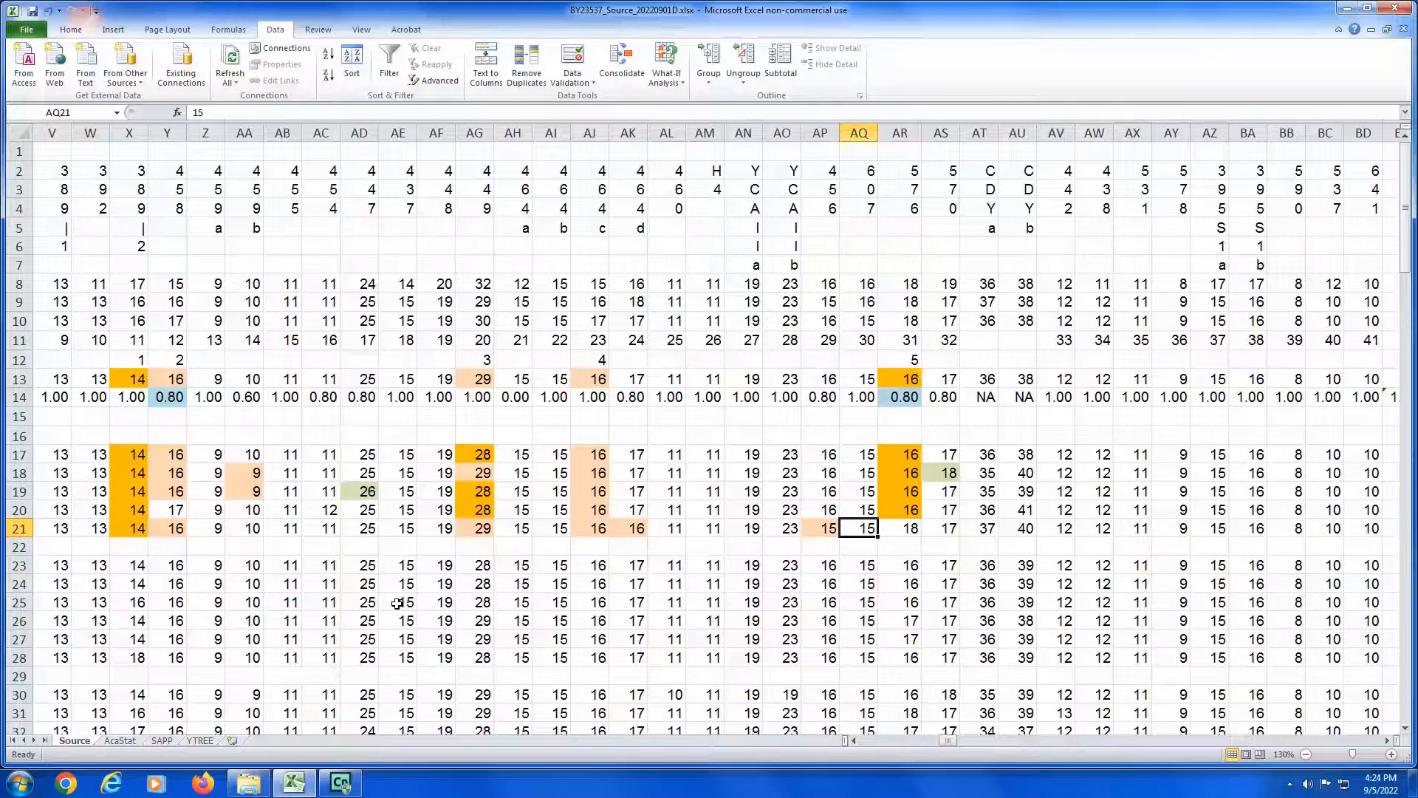
{"action": "key", "text": "Right"}
{"action": "key", "text": "Right"}
{"action": "key", "text": "Right"}
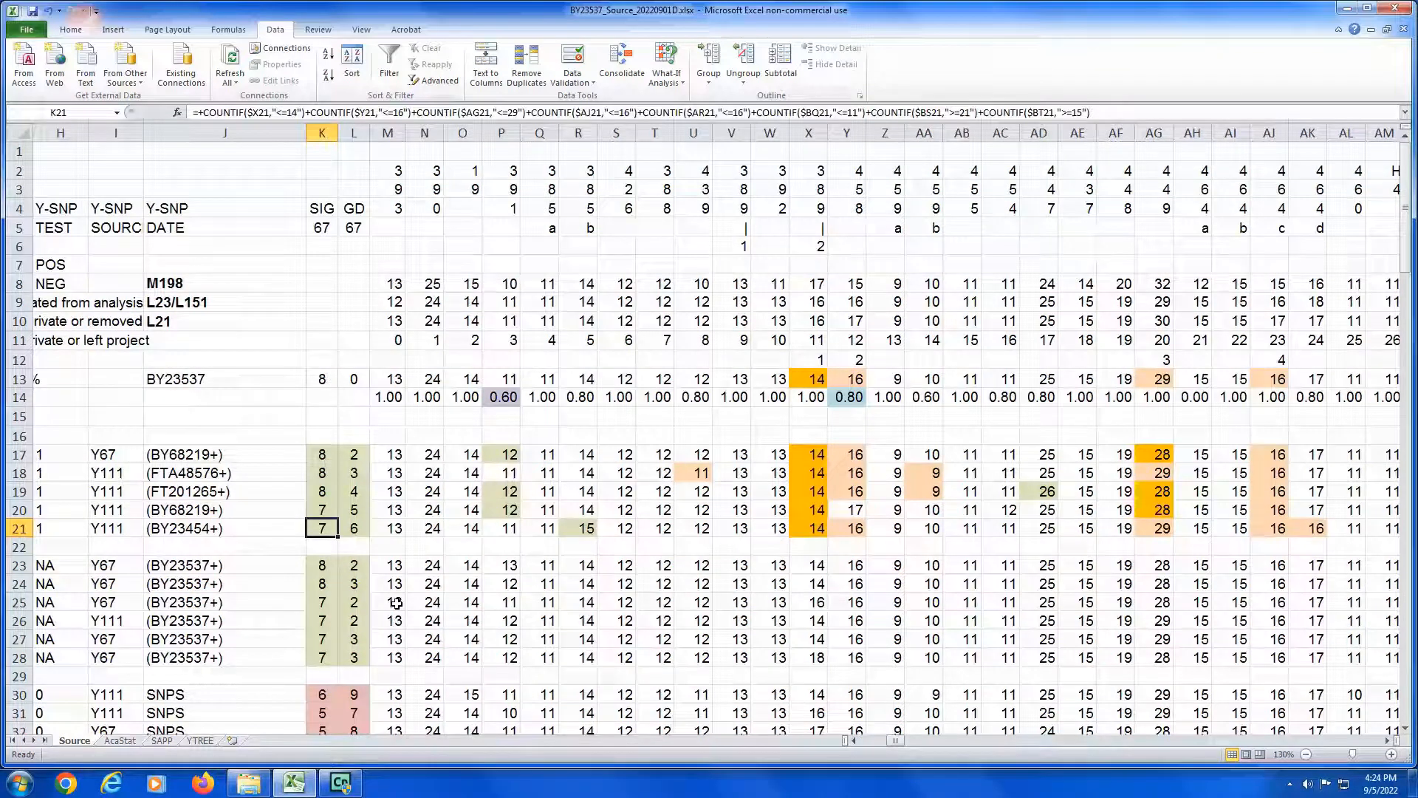
Step: Review the signature formula in K13 and the genetic distance cell L13, and follow row 13 to the panel match counts
{"action": "left_click", "coordinate": [320, 379]}
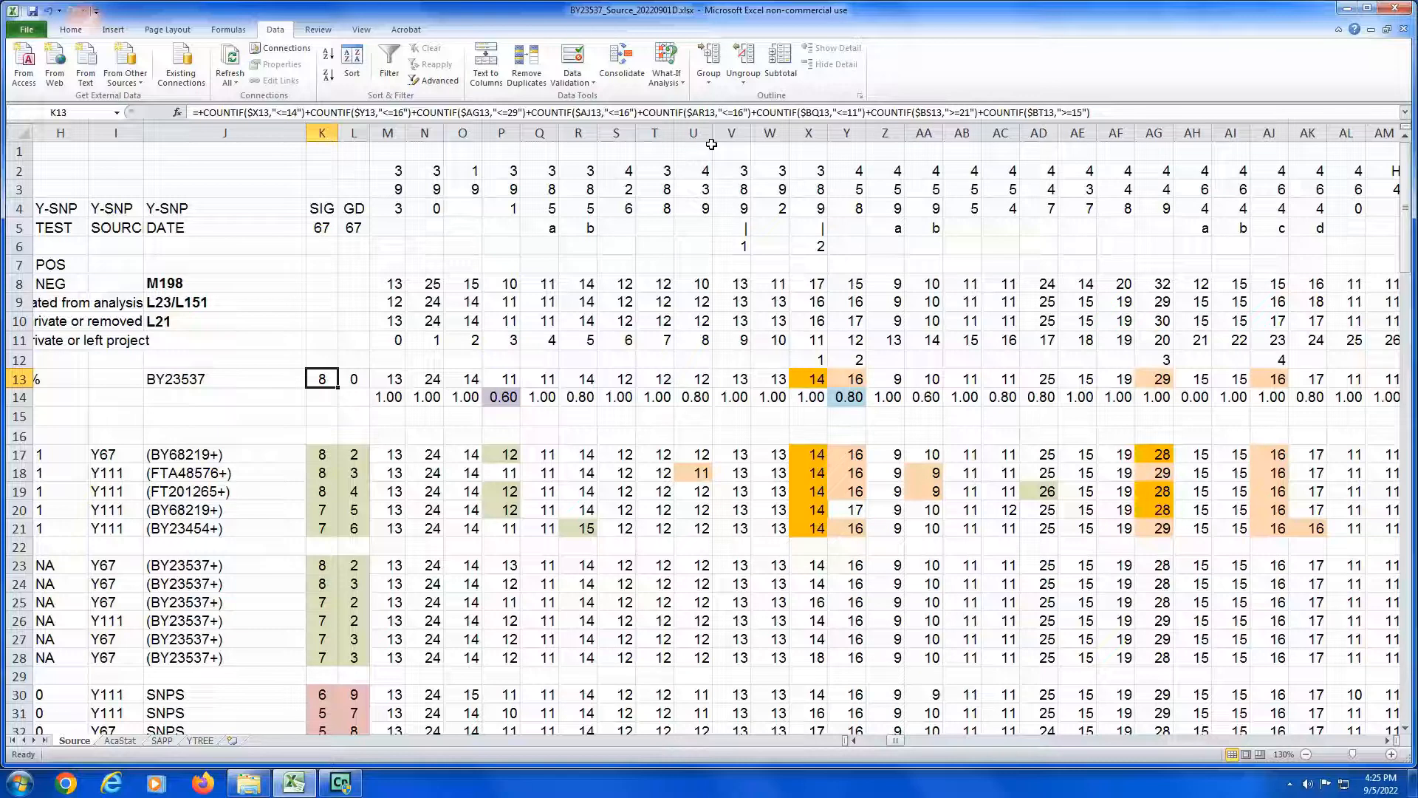
{"action": "key", "text": "Right"}
{"action": "key", "text": "Up"}
{"action": "key", "text": "Up"}
{"action": "key", "text": "Down"}
{"action": "key", "text": "Down"}
{"action": "key", "text": "ctrl+Right"}
{"action": "key", "text": "ctrl+Right"}
{"action": "key", "text": "ctrl+Right"}
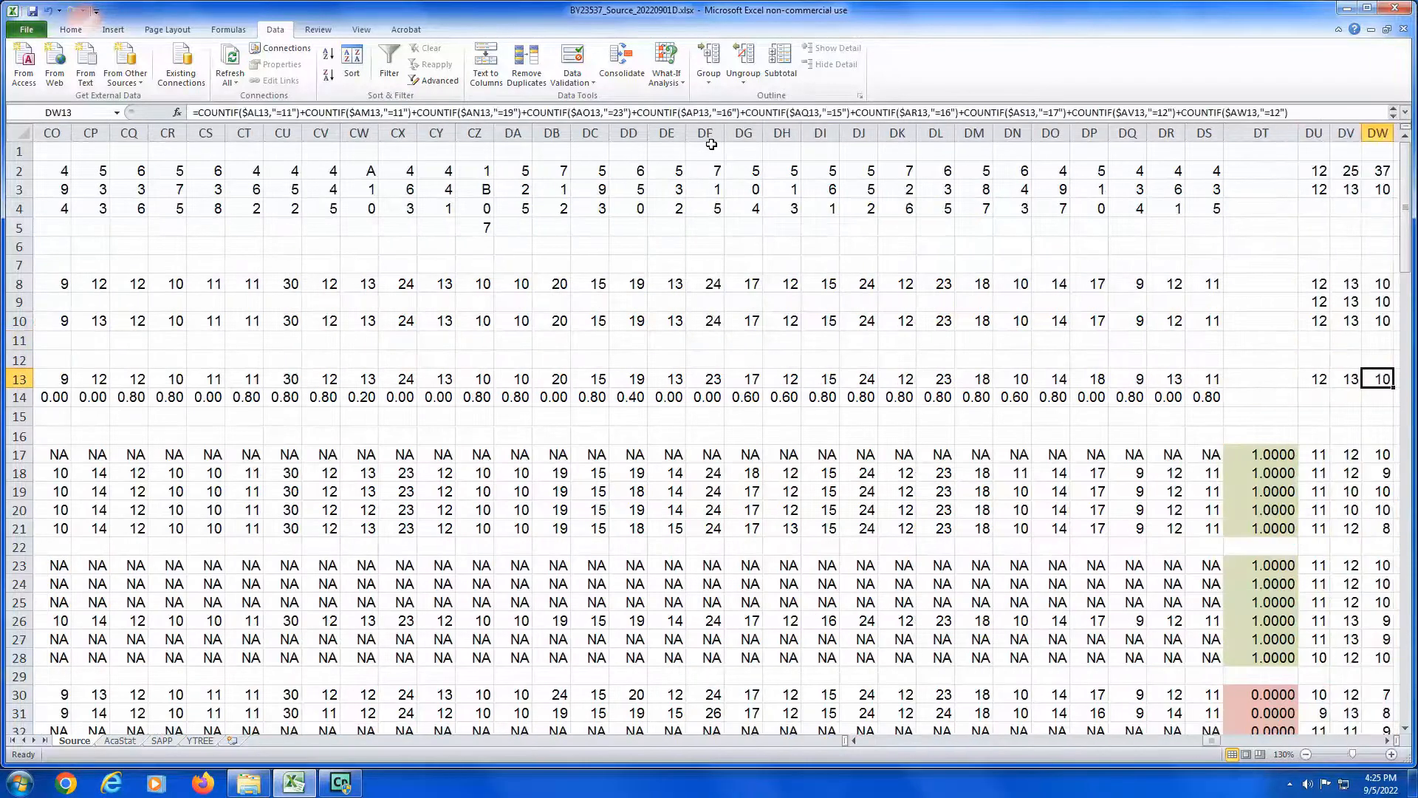
Step: Examine the panel match counts in columns DU to EA, including the COUNTIF formulas in DU10 and DU13
{"action": "key", "text": "Right"}
{"action": "key", "text": "Right"}
{"action": "key", "text": "Right"}
{"action": "key", "text": "Right"}
{"action": "key", "text": "Right"}
{"action": "key", "text": "Left"}
{"action": "key", "text": "Left"}
{"action": "key", "text": "Left"}
{"action": "key", "text": "Left"}
{"action": "key", "text": "Left"}
{"action": "key", "text": "Up"}
{"action": "key", "text": "Up"}
{"action": "key", "text": "Up"}
{"action": "key", "text": "Left"}
{"action": "key", "text": "Left"}
{"action": "key", "text": "Left"}
{"action": "key", "text": "Left"}
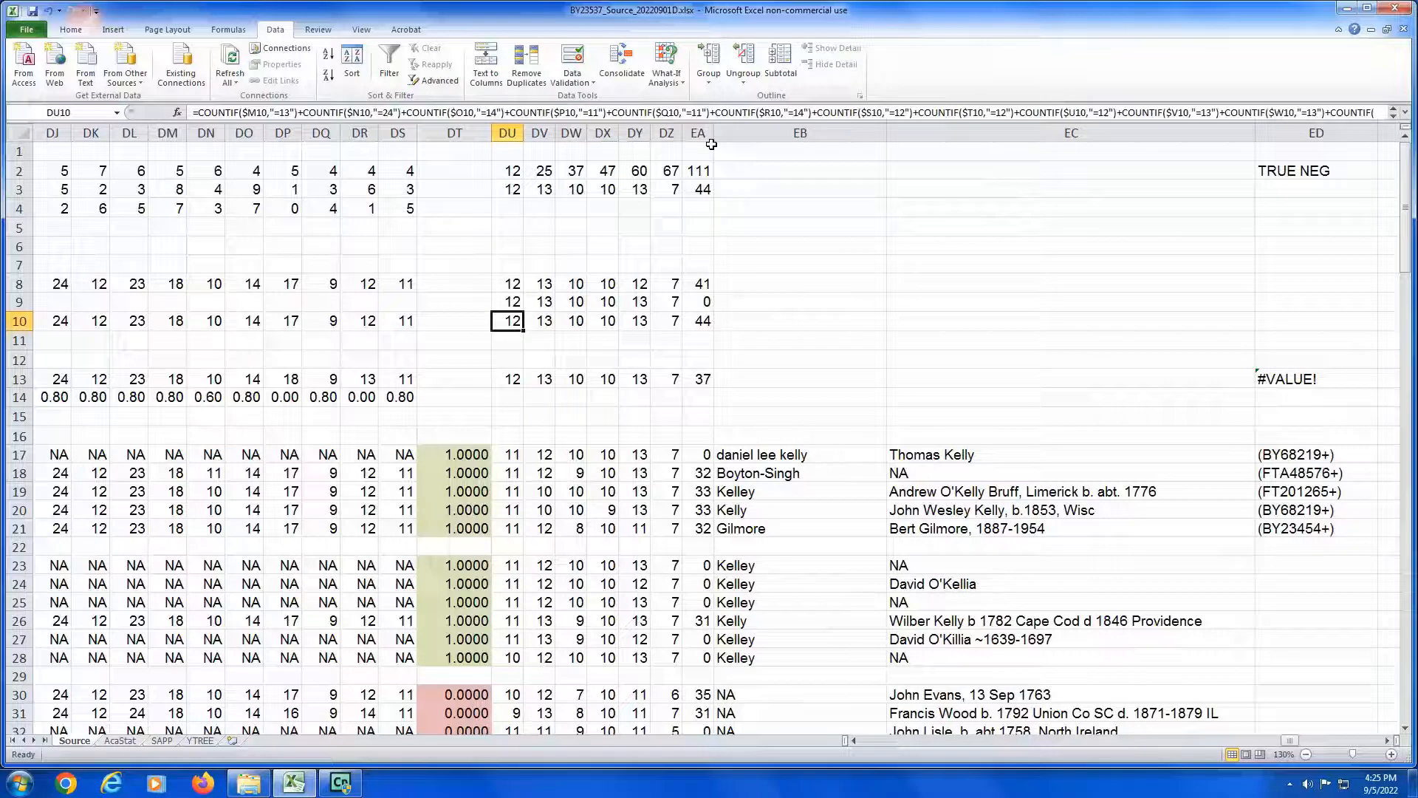
{"action": "key", "text": "Down"}
{"action": "key", "text": "Down"}
{"action": "key", "text": "Down"}
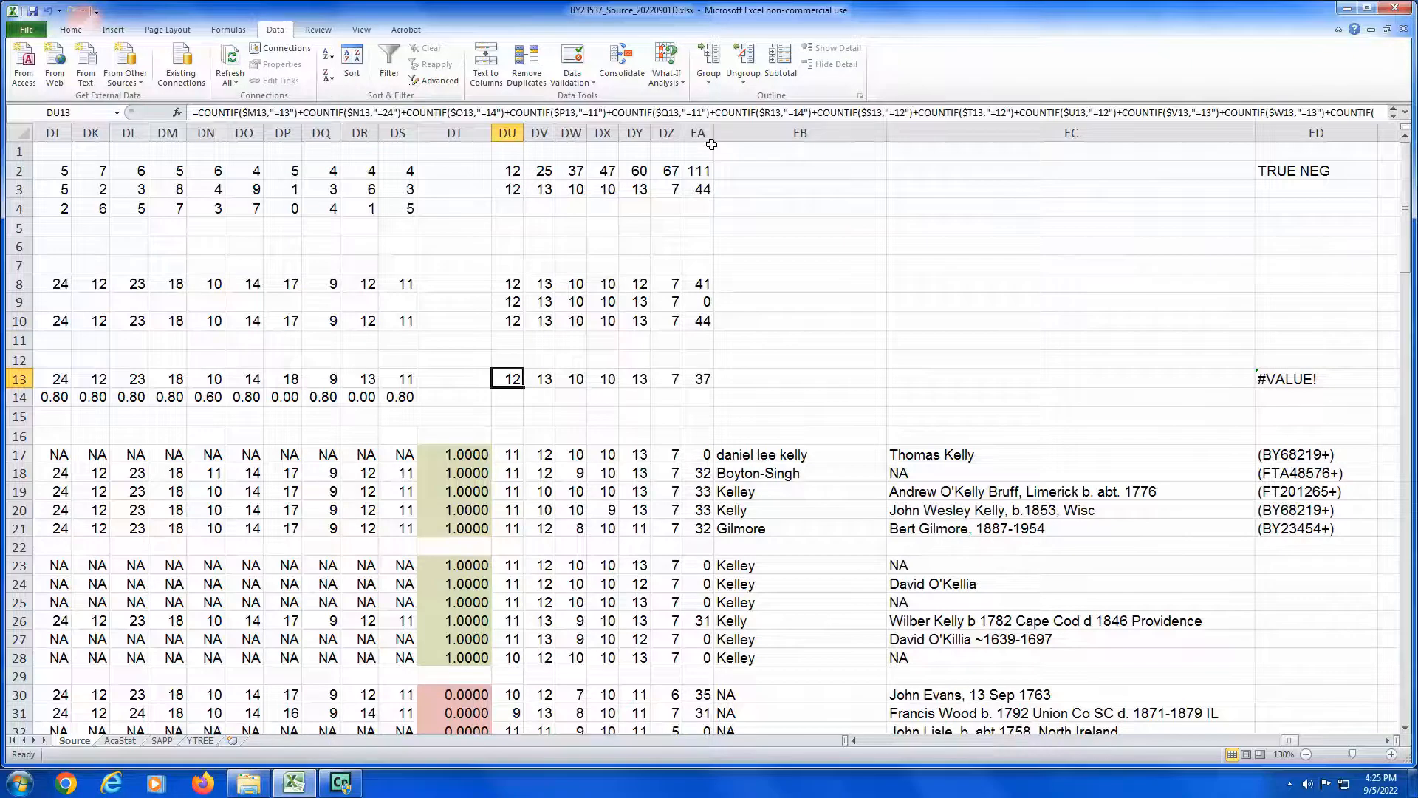
Step: Return along row 13 to the genetic distance formula in L13
{"action": "key", "text": "Home"}
{"action": "key", "text": "Right"}
{"action": "key", "text": "Right"}
{"action": "key", "text": "Right"}
{"action": "key", "text": "Right"}
{"action": "key", "text": "Right"}
{"action": "key", "text": "Right"}
{"action": "key", "text": "Right"}
{"action": "key", "text": "Right"}
{"action": "key", "text": "Right"}
{"action": "key", "text": "Right"}
{"action": "key", "text": "Right"}
{"action": "key", "text": "Right"}
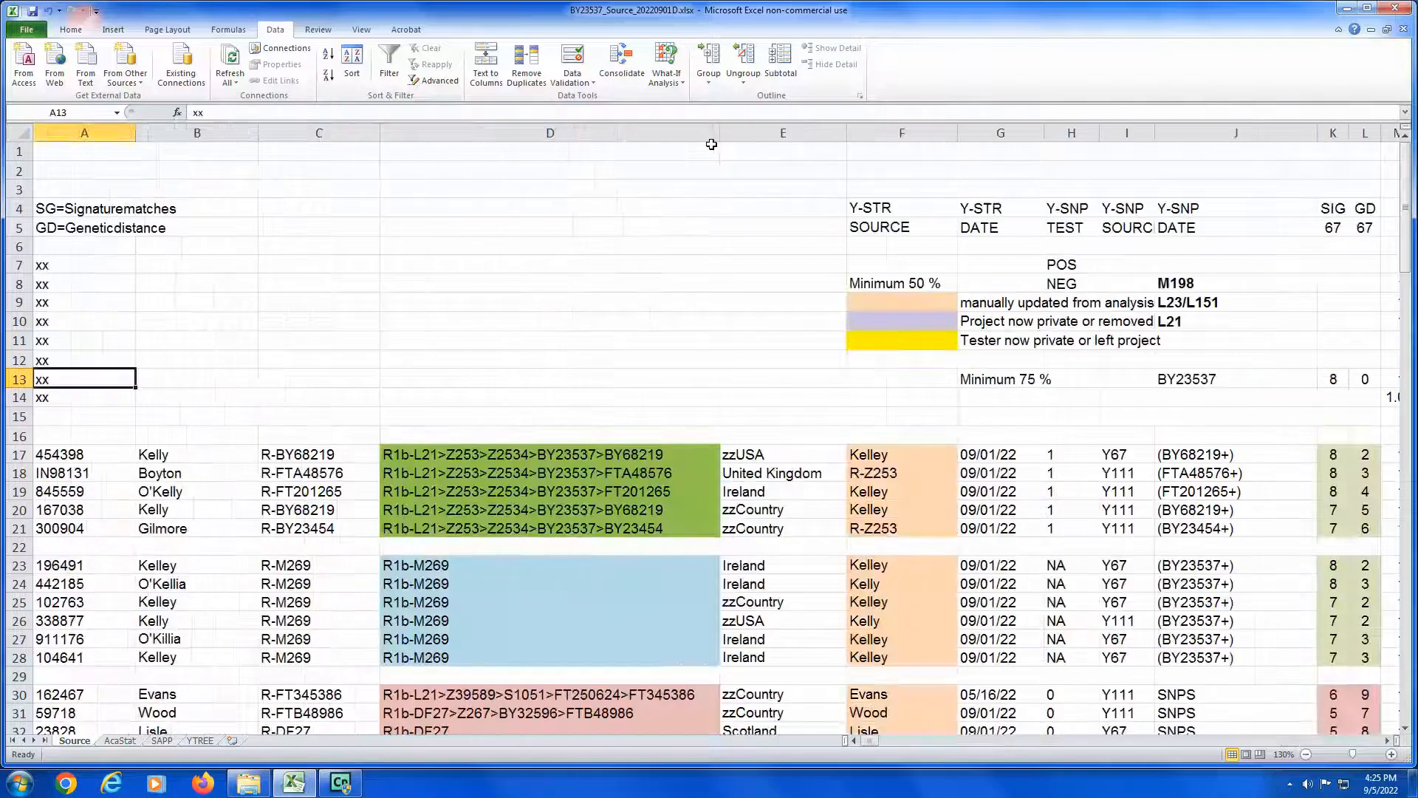
{"action": "key", "text": "Left"}
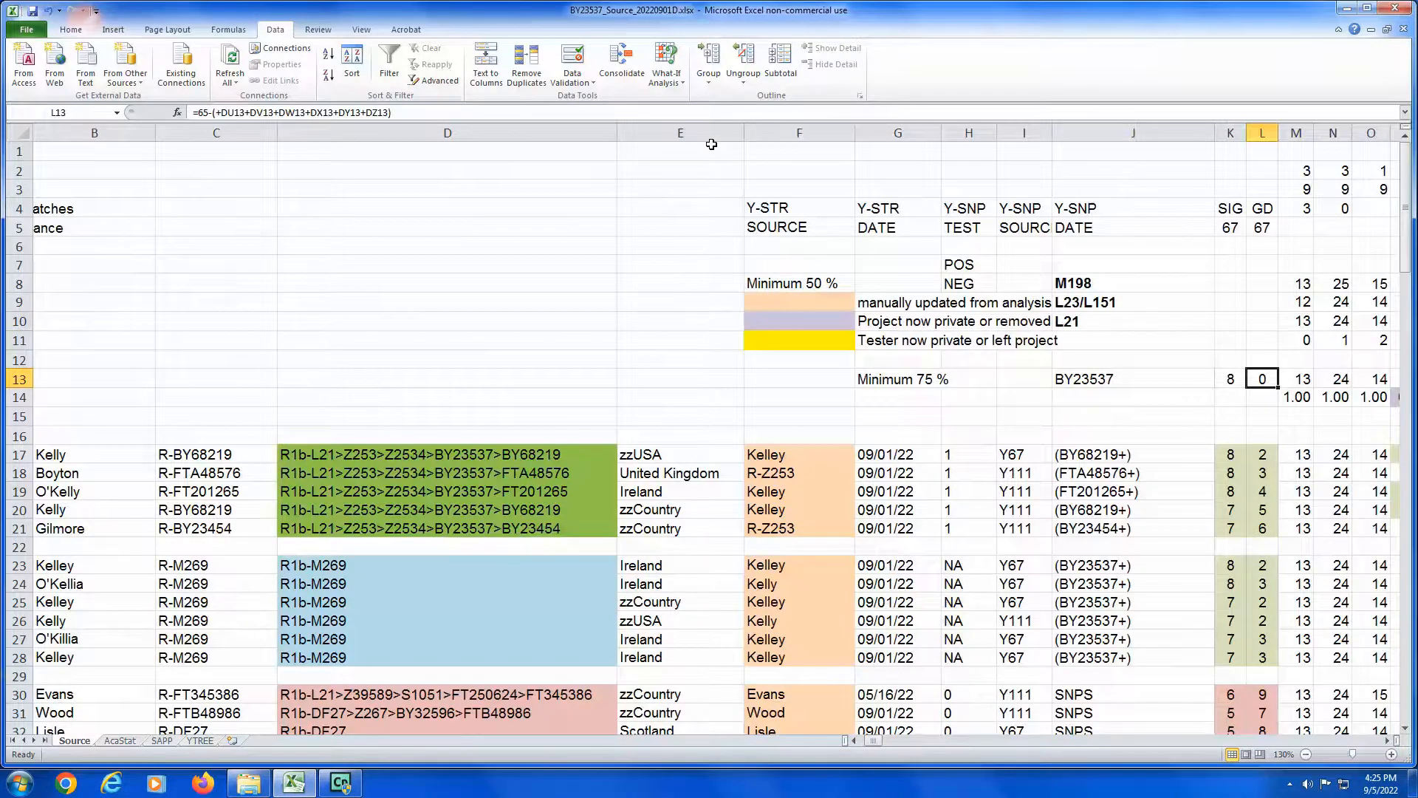
Step: Review the BY23537 marker values along row 13 up to the signature marker in AR13
{"action": "key", "text": "Right"}
{"action": "key", "text": "Right"}
{"action": "key", "text": "Right"}
{"action": "key", "text": "Right"}
{"action": "key", "text": "Right"}
{"action": "key", "text": "Right"}
{"action": "key", "text": "Right"}
{"action": "key", "text": "Right"}
{"action": "key", "text": "Right"}
{"action": "key", "text": "Right"}
{"action": "key", "text": "Right"}
{"action": "key", "text": "Right"}
{"action": "key", "text": "Right"}
{"action": "key", "text": "Right"}
{"action": "key", "text": "Right"}
{"action": "key", "text": "Right"}
{"action": "key", "text": "Right"}
{"action": "key", "text": "Right"}
{"action": "key", "text": "Right"}
{"action": "key", "text": "Right"}
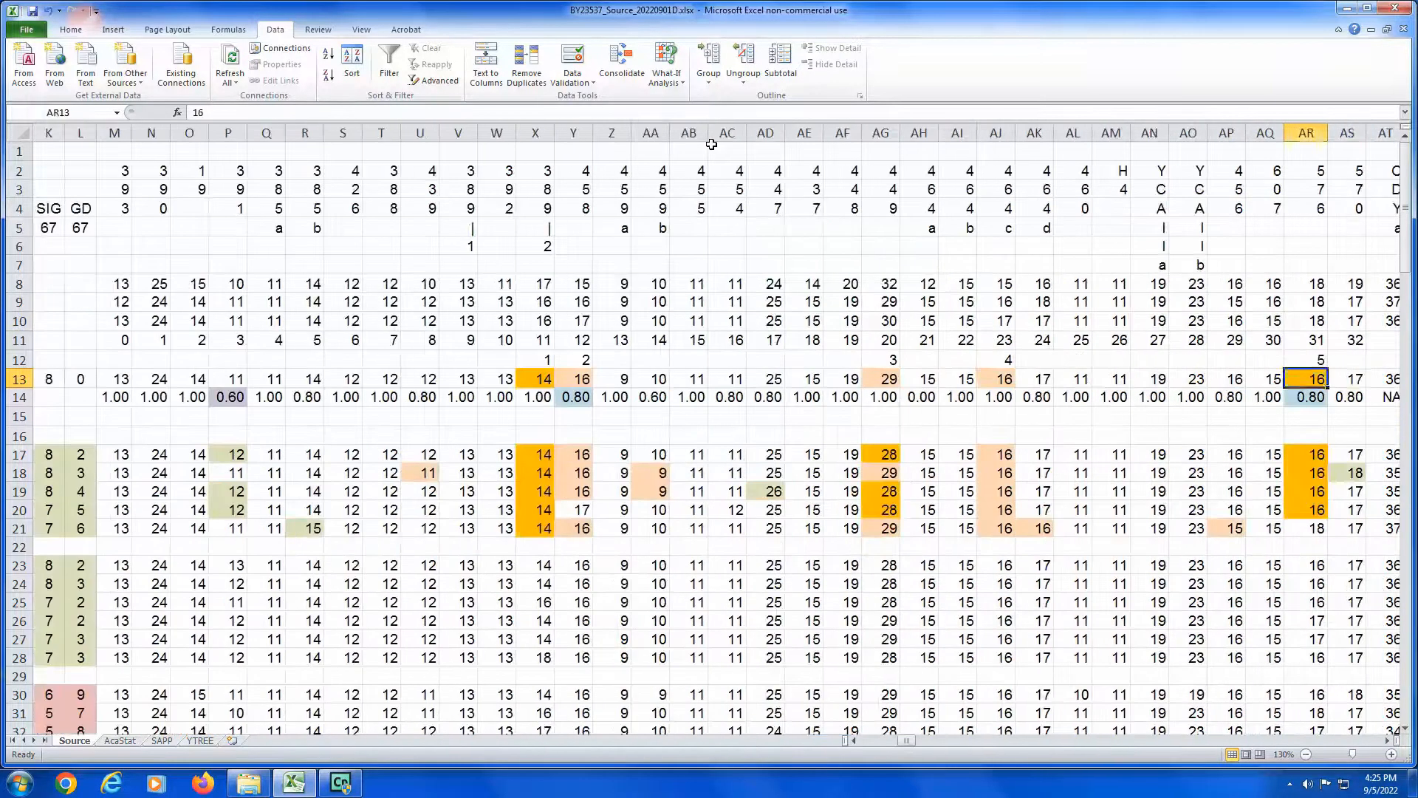
Step: Look back over the BY23537 marker values in row 13 from AR13 to Z13
{"action": "key", "text": "Left"}
{"action": "key", "text": "Left"}
{"action": "key", "text": "Left"}
{"action": "key", "text": "Left"}
{"action": "key", "text": "Left"}
{"action": "key", "text": "Left"}
{"action": "key", "text": "Left"}
{"action": "key", "text": "Left"}
{"action": "key", "text": "Left"}
{"action": "key", "text": "Left"}
{"action": "key", "text": "Left"}
{"action": "key", "text": "Left"}
{"action": "key", "text": "Left"}
{"action": "key", "text": "Left"}
{"action": "key", "text": "Left"}
{"action": "key", "text": "Left"}
{"action": "key", "text": "Left"}
{"action": "key", "text": "Left"}
{"action": "key", "text": "Left"}
{"action": "key", "text": "Left"}
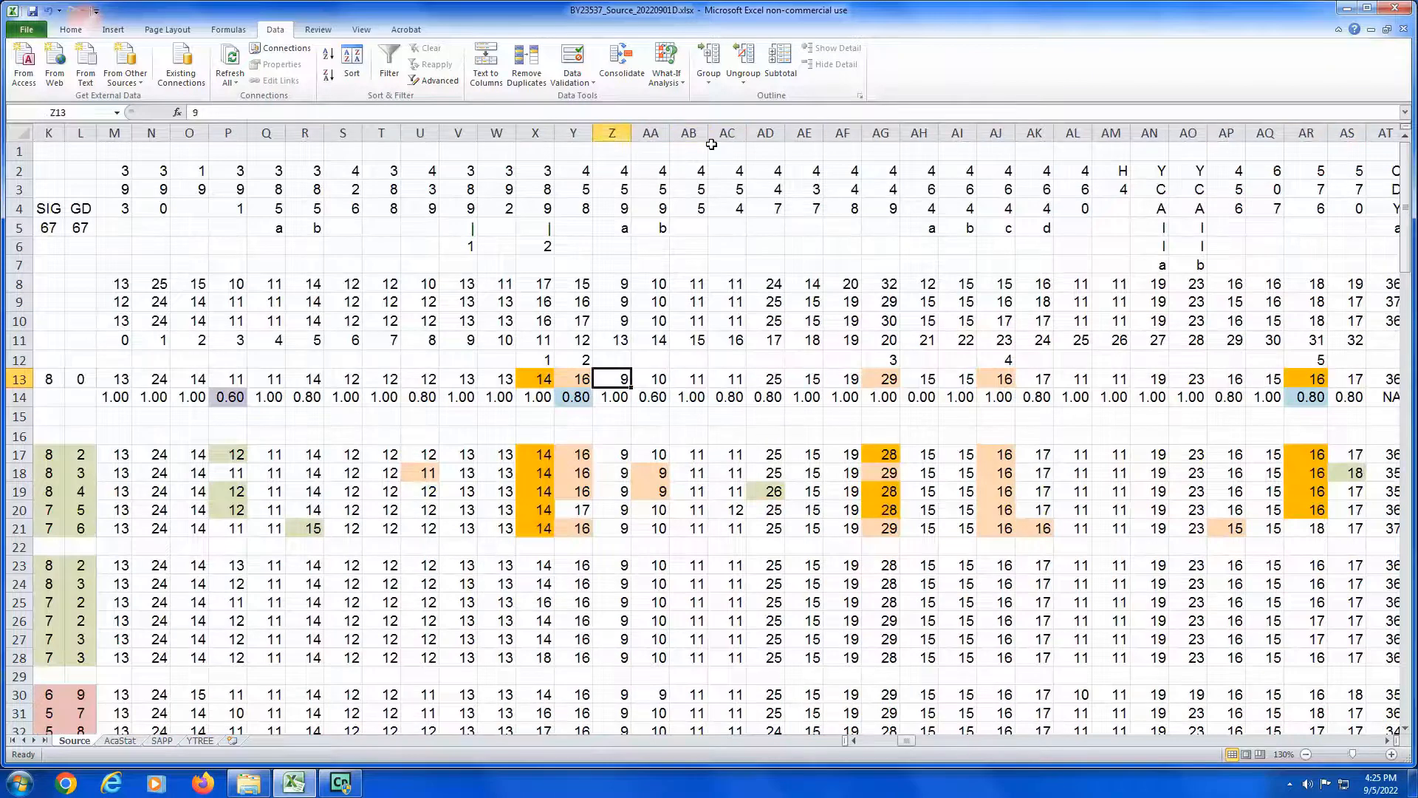
Step: Follow the BY23537 values along row 13 past the remaining markers to the 12-marker panel match count in DU13
{"action": "key", "text": "Right"}
{"action": "key", "text": "Right"}
{"action": "key", "text": "Right"}
{"action": "key", "text": "Right"}
{"action": "key", "text": "Right"}
{"action": "key", "text": "Right"}
{"action": "key", "text": "Right"}
{"action": "key", "text": "Right"}
{"action": "key", "text": "Right"}
{"action": "key", "text": "Right"}
{"action": "key", "text": "Right"}
{"action": "key", "text": "Right"}
{"action": "key", "text": "Right"}
{"action": "key", "text": "Right"}
{"action": "key", "text": "Right"}
{"action": "key", "text": "Right"}
{"action": "key", "text": "Right"}
{"action": "key", "text": "Right"}
{"action": "key", "text": "Right"}
{"action": "key", "text": "Right"}
{"action": "key", "text": "Right"}
{"action": "key", "text": "Right"}
{"action": "key", "text": "Right"}
{"action": "key", "text": "Right"}
{"action": "key", "text": "Right"}
{"action": "key", "text": "Right"}
{"action": "key", "text": "Right"}
{"action": "key", "text": "Right"}
{"action": "key", "text": "Right"}
{"action": "key", "text": "Right"}
{"action": "key", "text": "Right"}
{"action": "key", "text": "Right"}
{"action": "key", "text": "Right"}
{"action": "key", "text": "Right"}
{"action": "key", "text": "Right"}
{"action": "key", "text": "Right"}
{"action": "key", "text": "Right"}
{"action": "key", "text": "Right"}
{"action": "key", "text": "Right"}
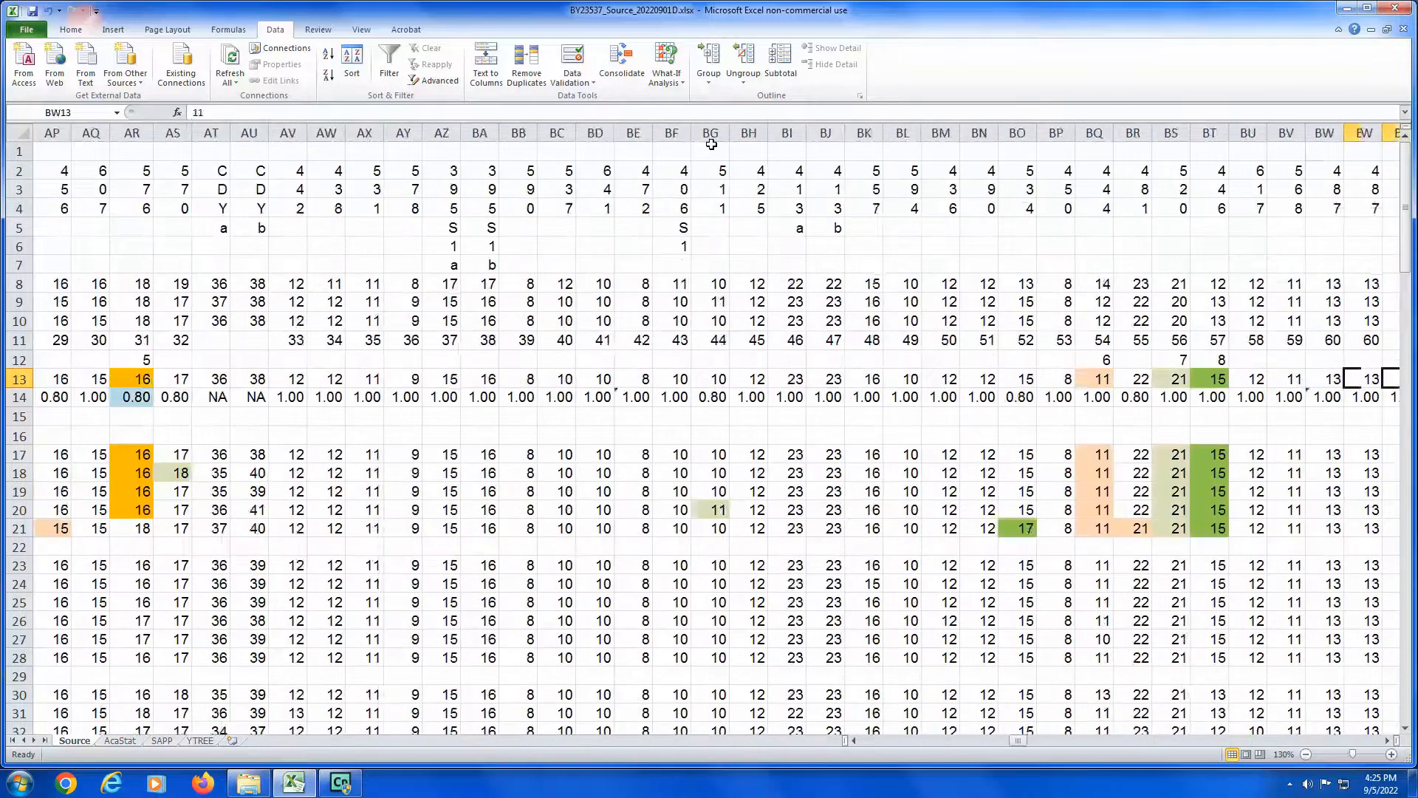
{"action": "key", "text": "Right"}
{"action": "key", "text": "Right"}
{"action": "key", "text": "Right"}
{"action": "key", "text": "Right"}
{"action": "key", "text": "Right"}
{"action": "key", "text": "Right"}
{"action": "key", "text": "Right"}
{"action": "key", "text": "Right"}
{"action": "key", "text": "Right"}
{"action": "key", "text": "Right"}
{"action": "key", "text": "Right"}
{"action": "key", "text": "Right"}
{"action": "key", "text": "Right"}
{"action": "key", "text": "Right"}
{"action": "key", "text": "Right"}
{"action": "key", "text": "Right"}
{"action": "key", "text": "Right"}
{"action": "key", "text": "Right"}
{"action": "key", "text": "Right"}
{"action": "key", "text": "Right"}
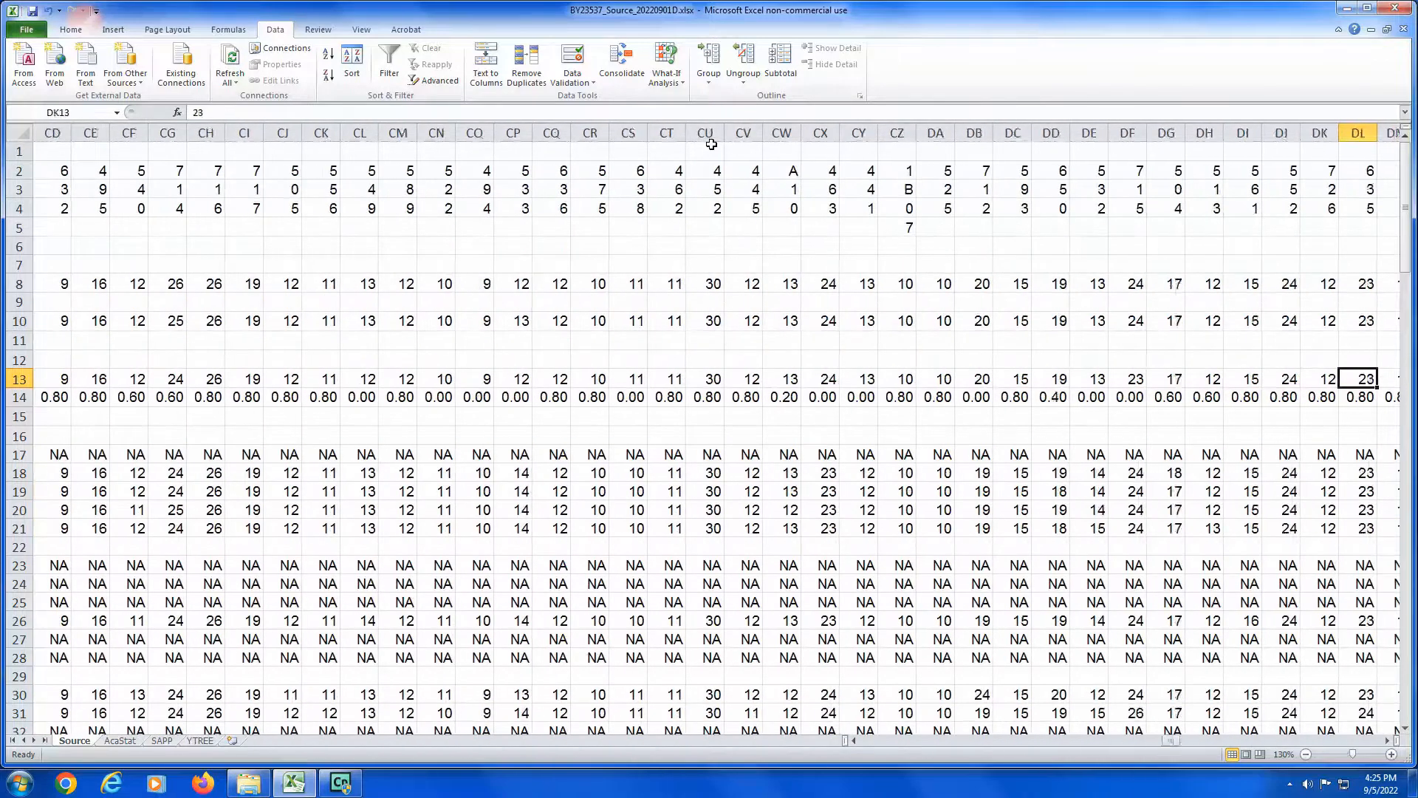
{"action": "key", "text": "Left"}
{"action": "key", "text": "Left"}
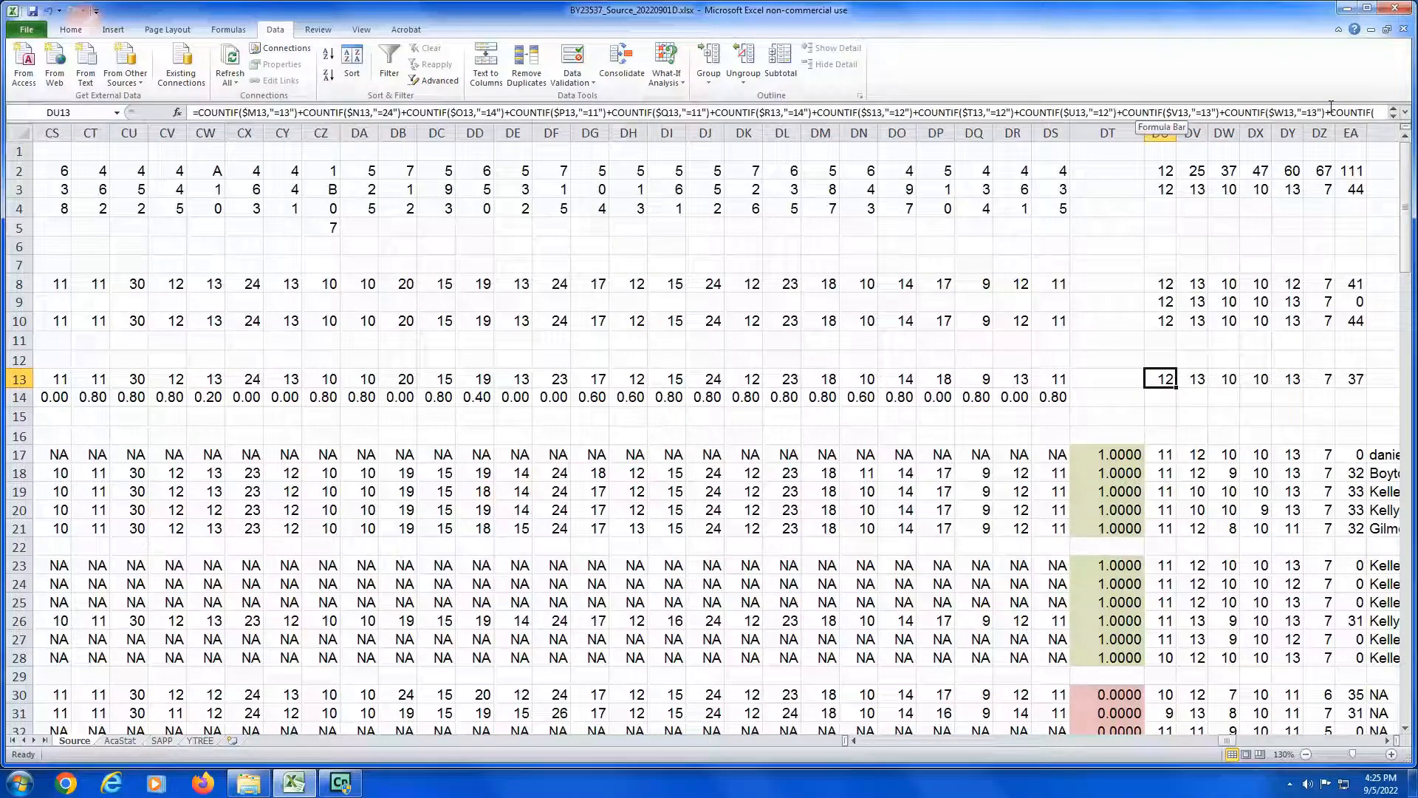
Step: Examine the COUNTIF formula in DU13 through its final term, which tests $X13 for "=14", and close the formula
{"action": "left_click", "coordinate": [1302, 111]}
{"action": "type", "text": "$X13,\"=14\")"}
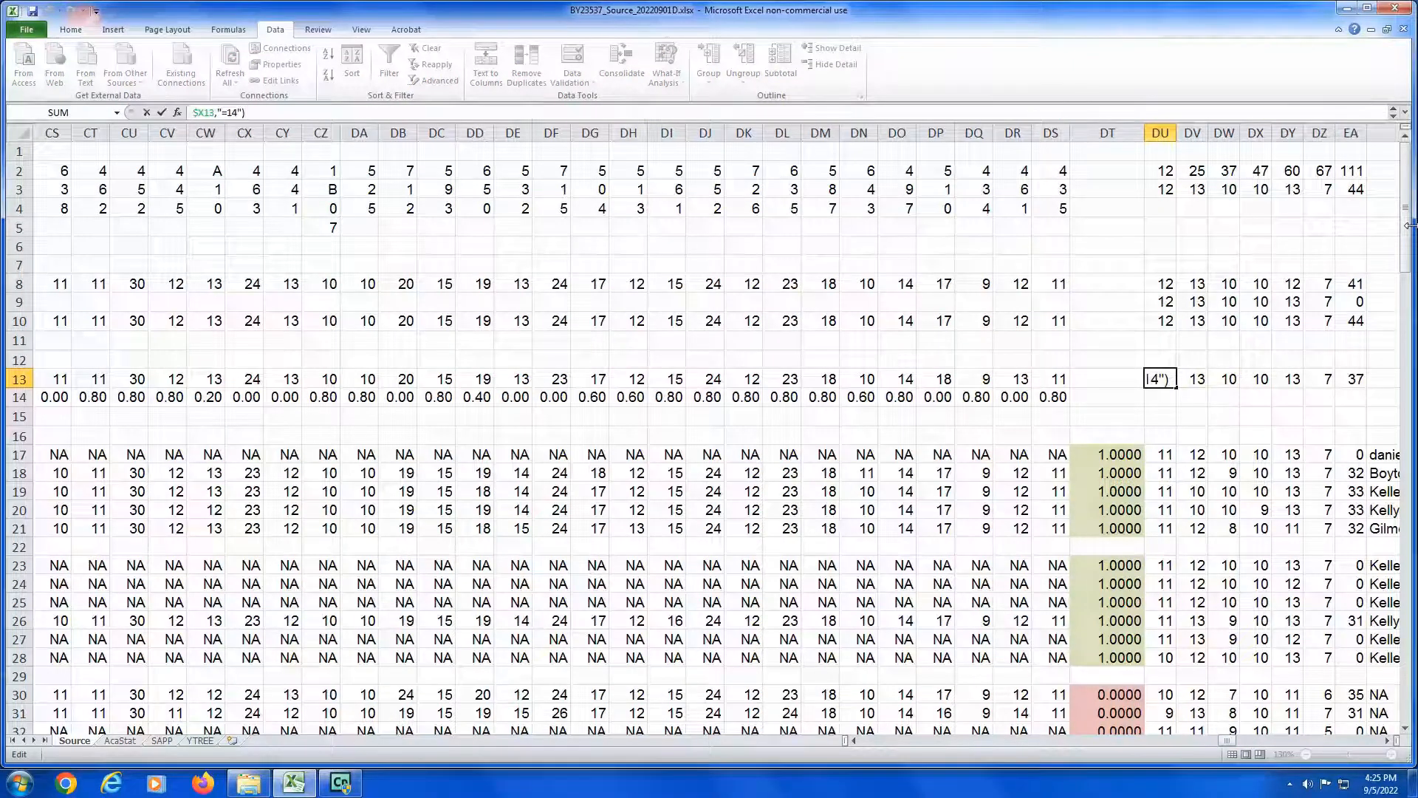
{"action": "key", "text": "Return"}
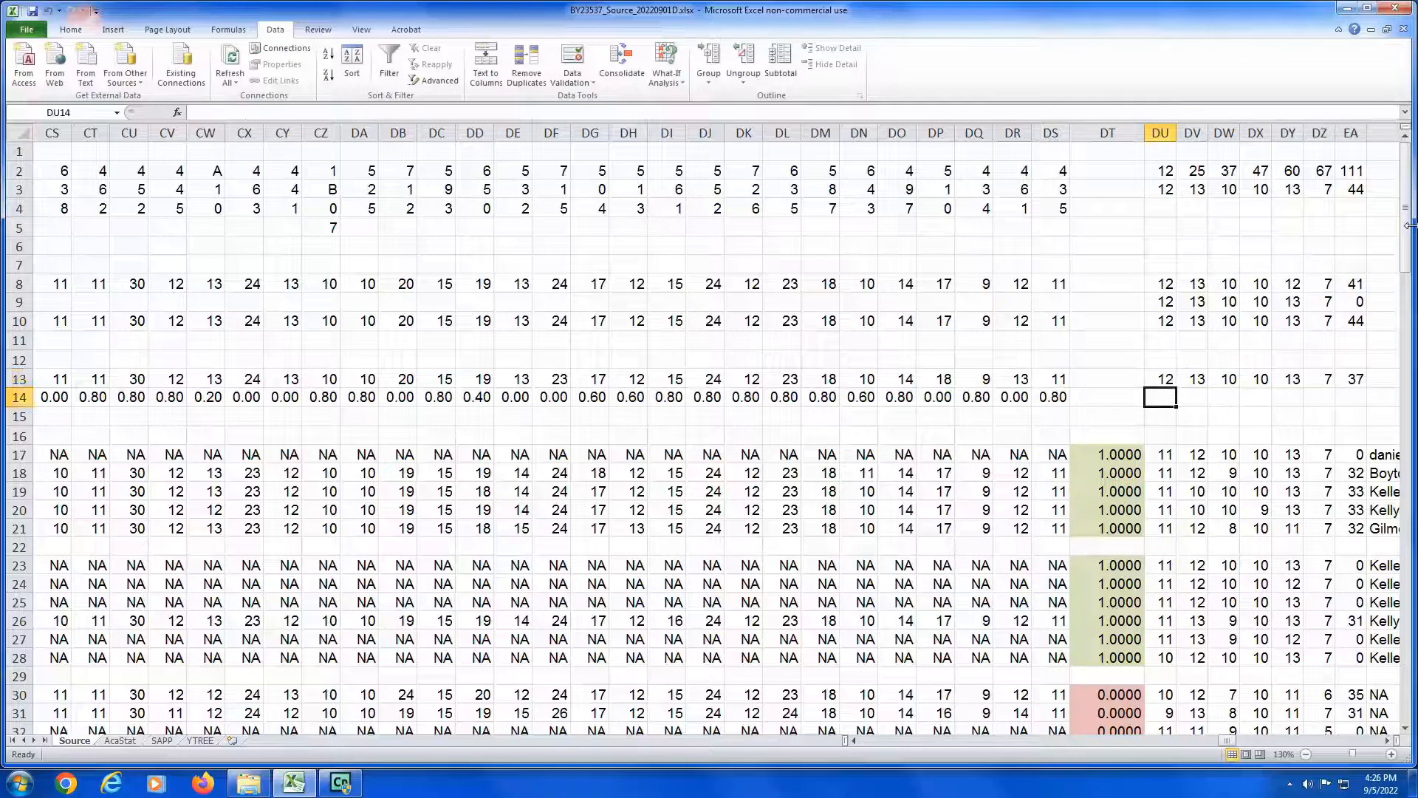
{"action": "key", "text": "Up"}
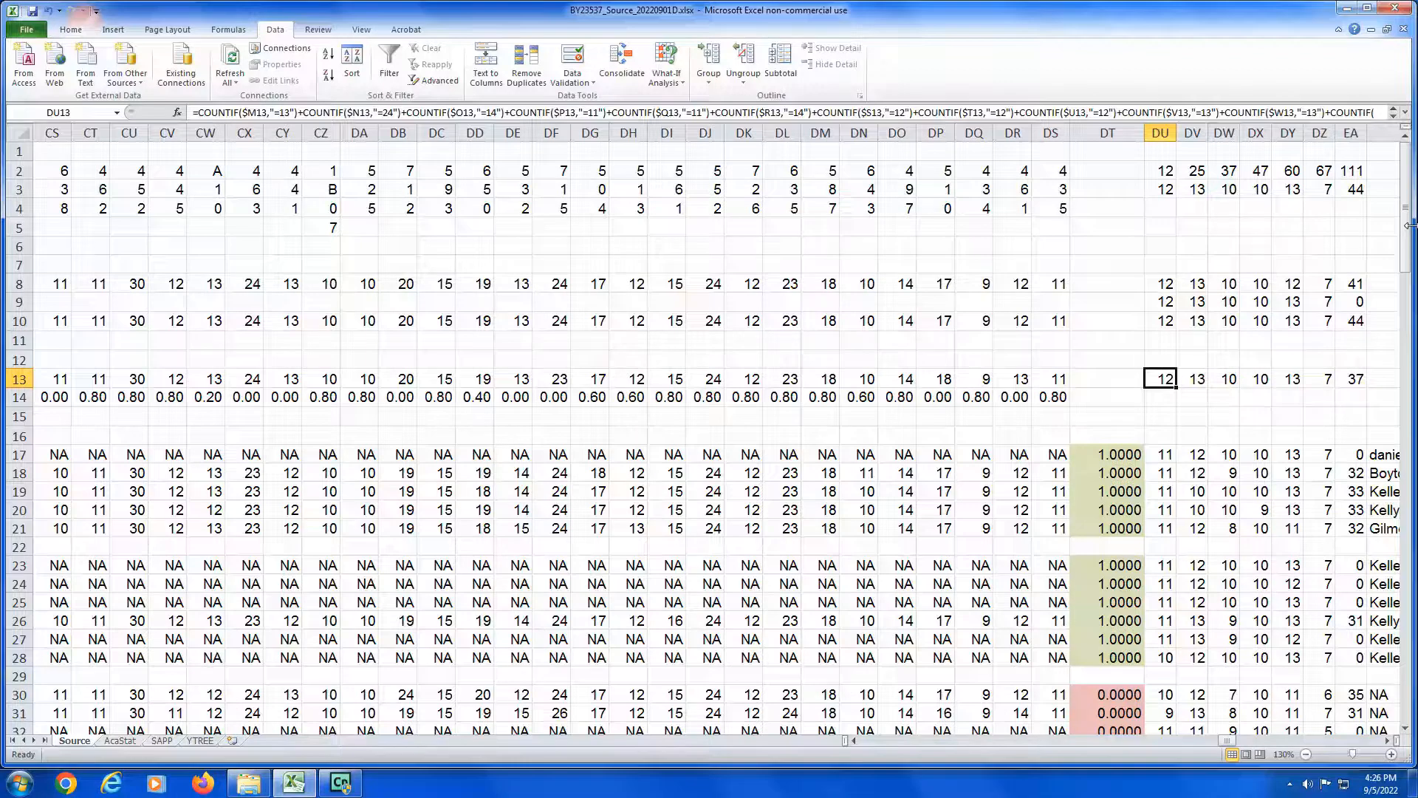
Step: Go back to the start of row 13 and review the genetic distance formula in L13
{"action": "key", "text": "Home"}
{"action": "key", "text": "Right"}
{"action": "key", "text": "Right"}
{"action": "key", "text": "Right"}
{"action": "key", "text": "Right"}
{"action": "key", "text": "Right"}
{"action": "key", "text": "Right"}
{"action": "key", "text": "Right"}
{"action": "key", "text": "Right"}
{"action": "key", "text": "Right"}
{"action": "key", "text": "Right"}
{"action": "key", "text": "Right"}
{"action": "key", "text": "Right"}
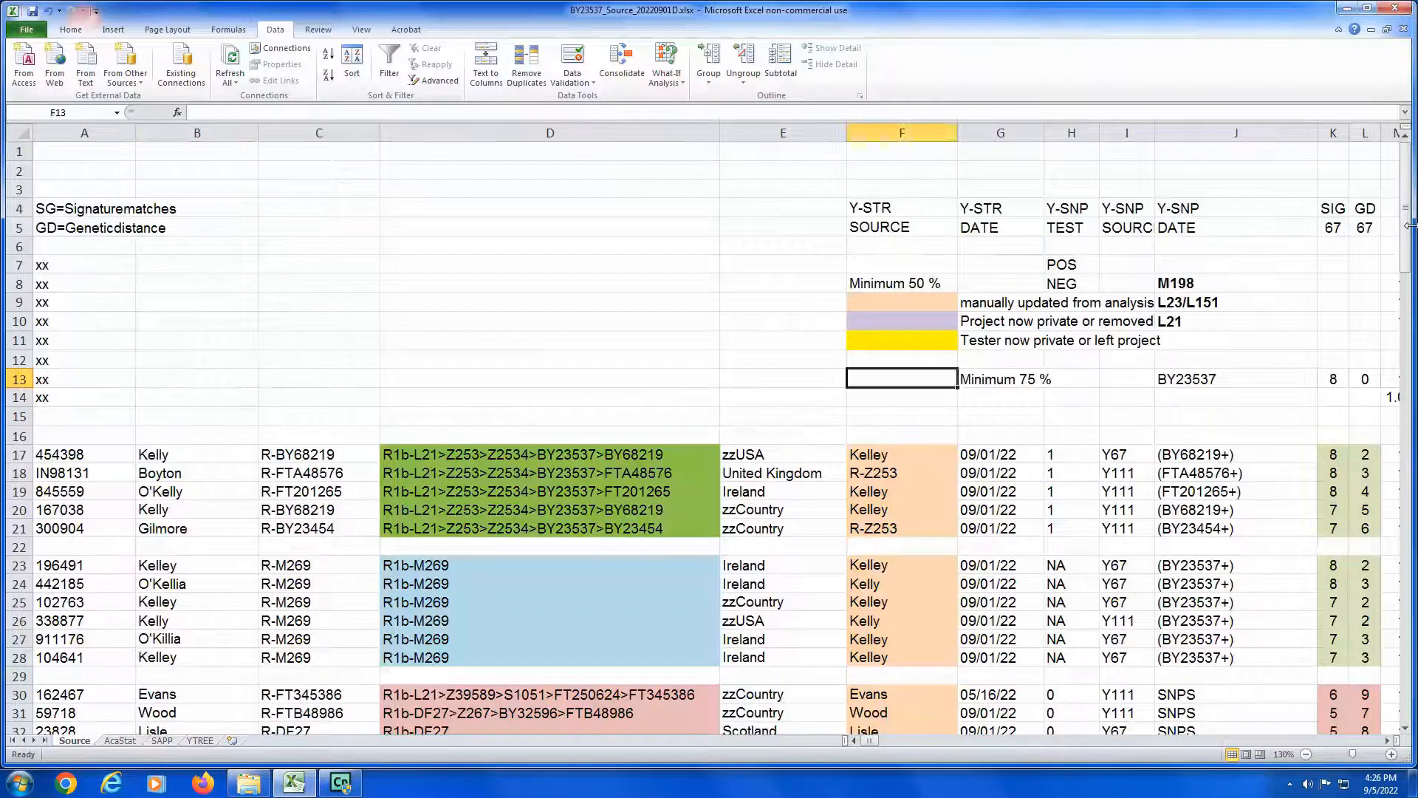
{"action": "key", "text": "Left"}
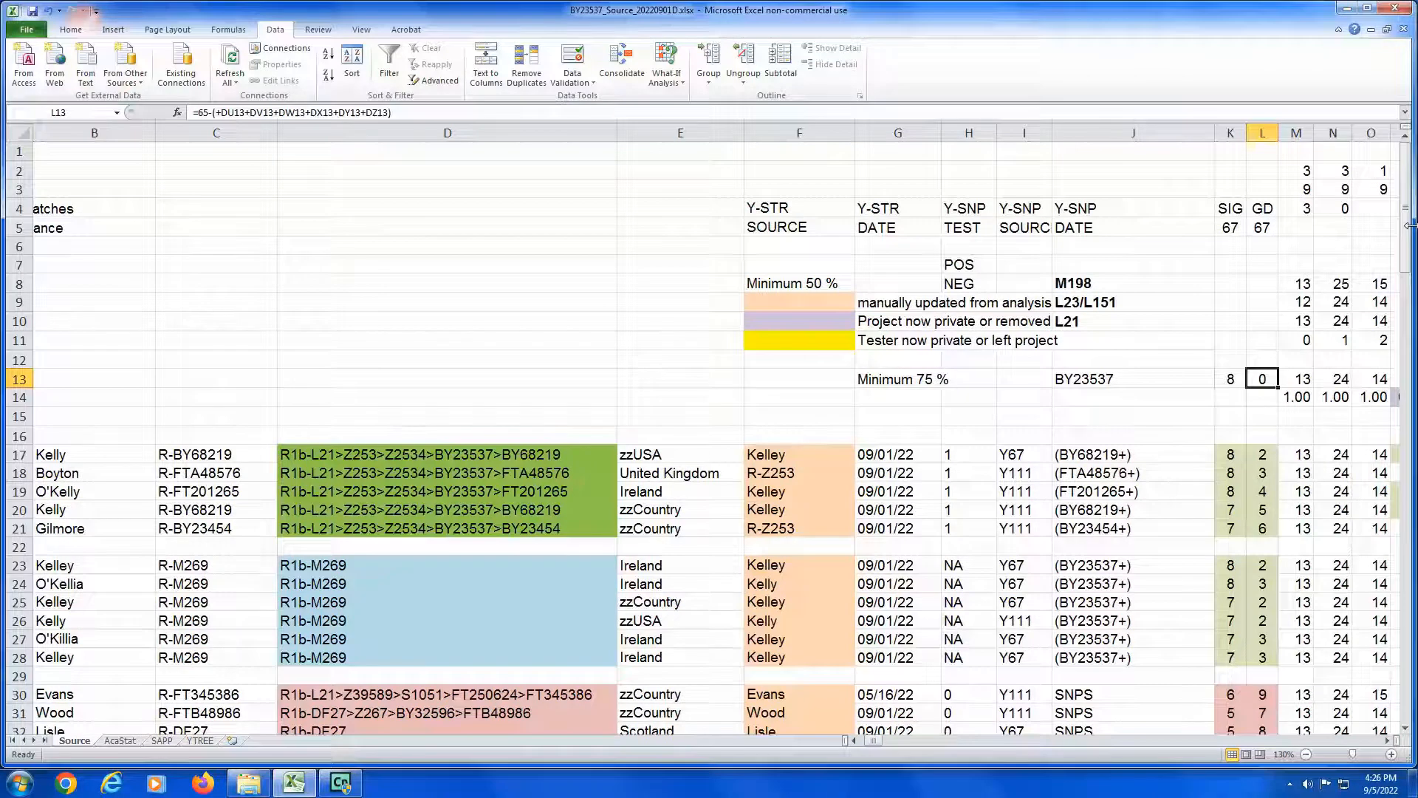
Step: Follow the BY23537 marker values along row 13 from L13 to the panel counts and review the 25-marker COUNTIF formula in DV13
{"action": "key", "text": "Right"}
{"action": "key", "text": "Right"}
{"action": "key", "text": "Right"}
{"action": "key", "text": "Right"}
{"action": "key", "text": "Right"}
{"action": "key", "text": "Right"}
{"action": "key", "text": "Right"}
{"action": "key", "text": "Right"}
{"action": "key", "text": "Right"}
{"action": "key", "text": "Right"}
{"action": "key", "text": "Right"}
{"action": "key", "text": "Right"}
{"action": "key", "text": "Right"}
{"action": "key", "text": "Right"}
{"action": "key", "text": "Right"}
{"action": "key", "text": "Right"}
{"action": "key", "text": "Right"}
{"action": "key", "text": "Right"}
{"action": "key", "text": "Right"}
{"action": "key", "text": "Right"}
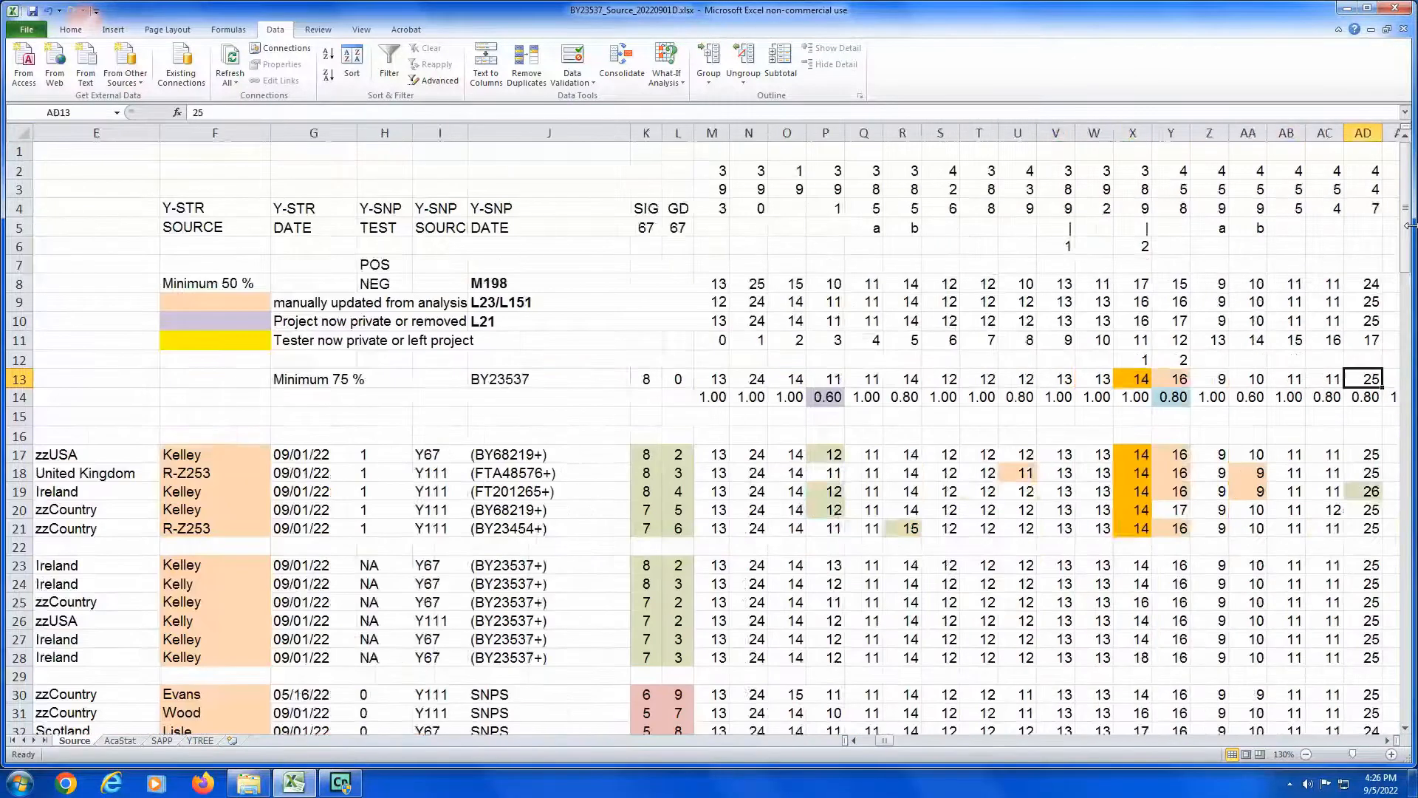
{"action": "key", "text": "Right"}
{"action": "key", "text": "Right"}
{"action": "key", "text": "Right"}
{"action": "key", "text": "Right"}
{"action": "key", "text": "Right"}
{"action": "key", "text": "Right"}
{"action": "key", "text": "Right"}
{"action": "key", "text": "Right"}
{"action": "key", "text": "Right"}
{"action": "key", "text": "Right"}
{"action": "key", "text": "Right"}
{"action": "key", "text": "Right"}
{"action": "key", "text": "Right"}
{"action": "key", "text": "Right"}
{"action": "key", "text": "Right"}
{"action": "key", "text": "Right"}
{"action": "key", "text": "Right"}
{"action": "key", "text": "Right"}
{"action": "key", "text": "Right"}
{"action": "key", "text": "Right"}
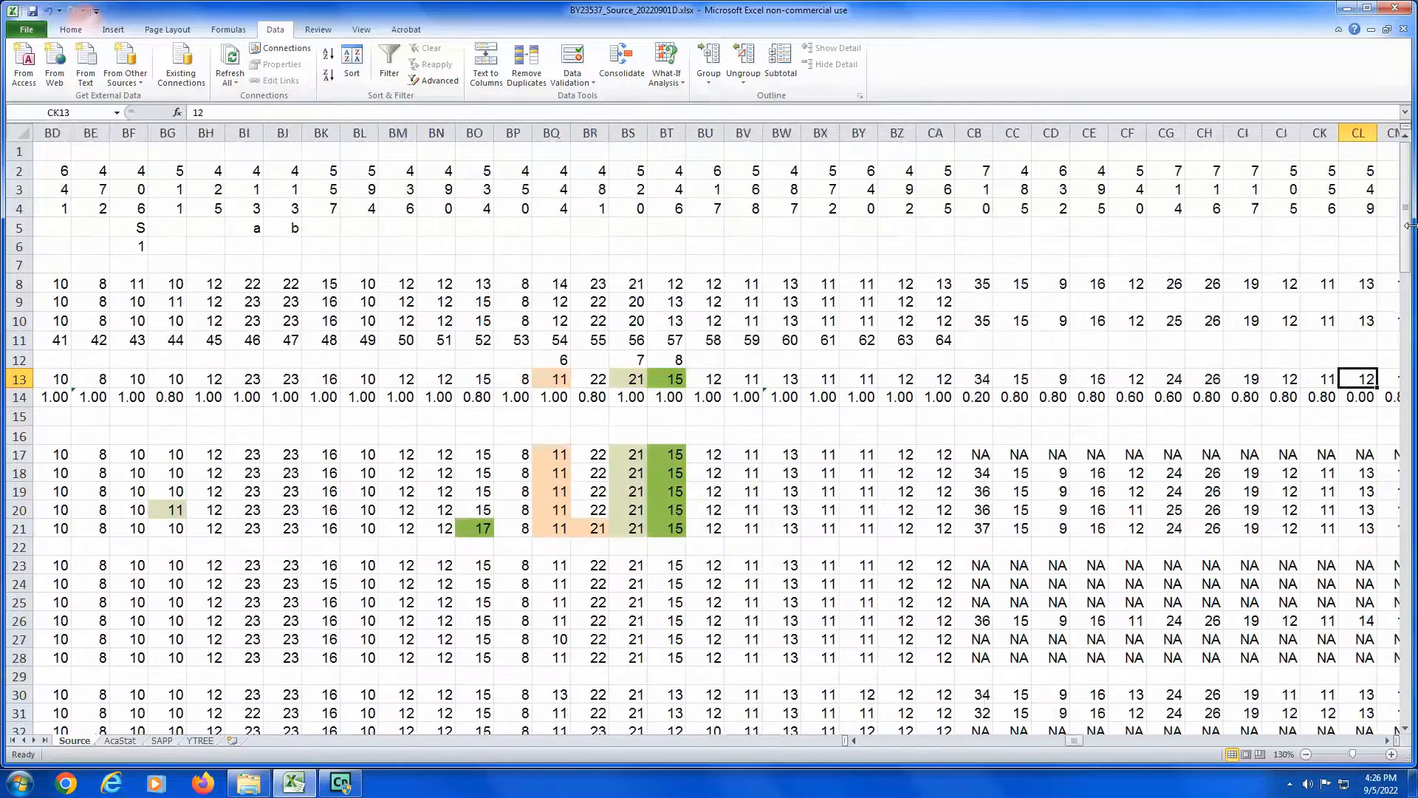
{"action": "key", "text": "Right"}
{"action": "key", "text": "Right"}
{"action": "key", "text": "Right"}
{"action": "key", "text": "Right"}
{"action": "key", "text": "Right"}
{"action": "key", "text": "Right"}
{"action": "key", "text": "Right"}
{"action": "key", "text": "Right"}
{"action": "key", "text": "Right"}
{"action": "key", "text": "Right"}
{"action": "key", "text": "Right"}
{"action": "key", "text": "Right"}
{"action": "key", "text": "Right"}
{"action": "key", "text": "Right"}
{"action": "key", "text": "Right"}
{"action": "key", "text": "Right"}
{"action": "key", "text": "Right"}
{"action": "key", "text": "Right"}
{"action": "key", "text": "Right"}
{"action": "key", "text": "Right"}
{"action": "key", "text": "Left"}
{"action": "key", "text": "Left"}
{"action": "key", "text": "Left"}
{"action": "key", "text": "Left"}
{"action": "key", "text": "Left"}
{"action": "key", "text": "Left"}
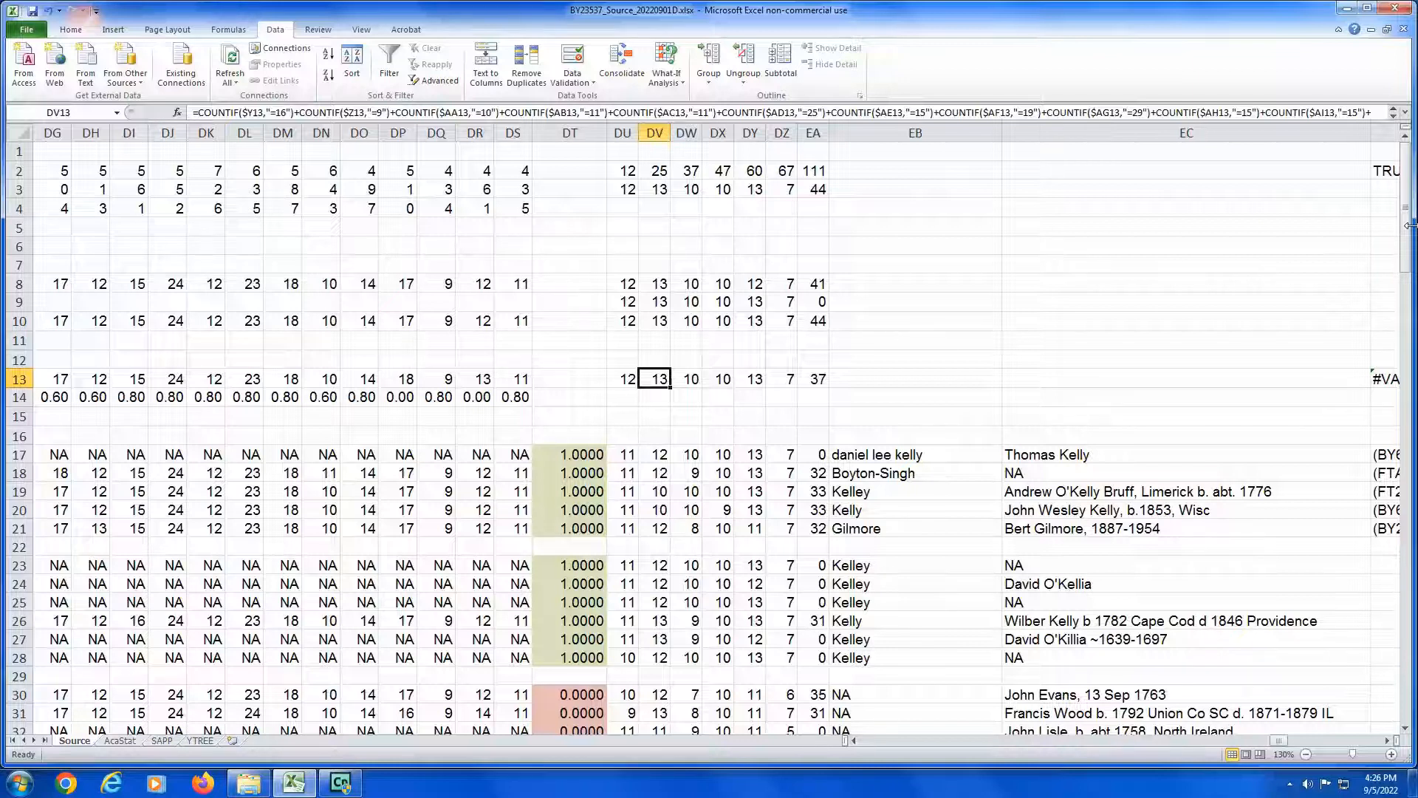
Step: Examine the BY23537 panel match counts from DV13 across to the 111-marker count in EA13, and back to DU13
{"action": "key", "text": "Right"}
{"action": "key", "text": "Right"}
{"action": "key", "text": "Right"}
{"action": "key", "text": "Right"}
{"action": "key", "text": "Right"}
{"action": "key", "text": "Left"}
{"action": "key", "text": "Left"}
{"action": "key", "text": "Left"}
{"action": "key", "text": "Left"}
{"action": "key", "text": "Left"}
{"action": "key", "text": "Left"}
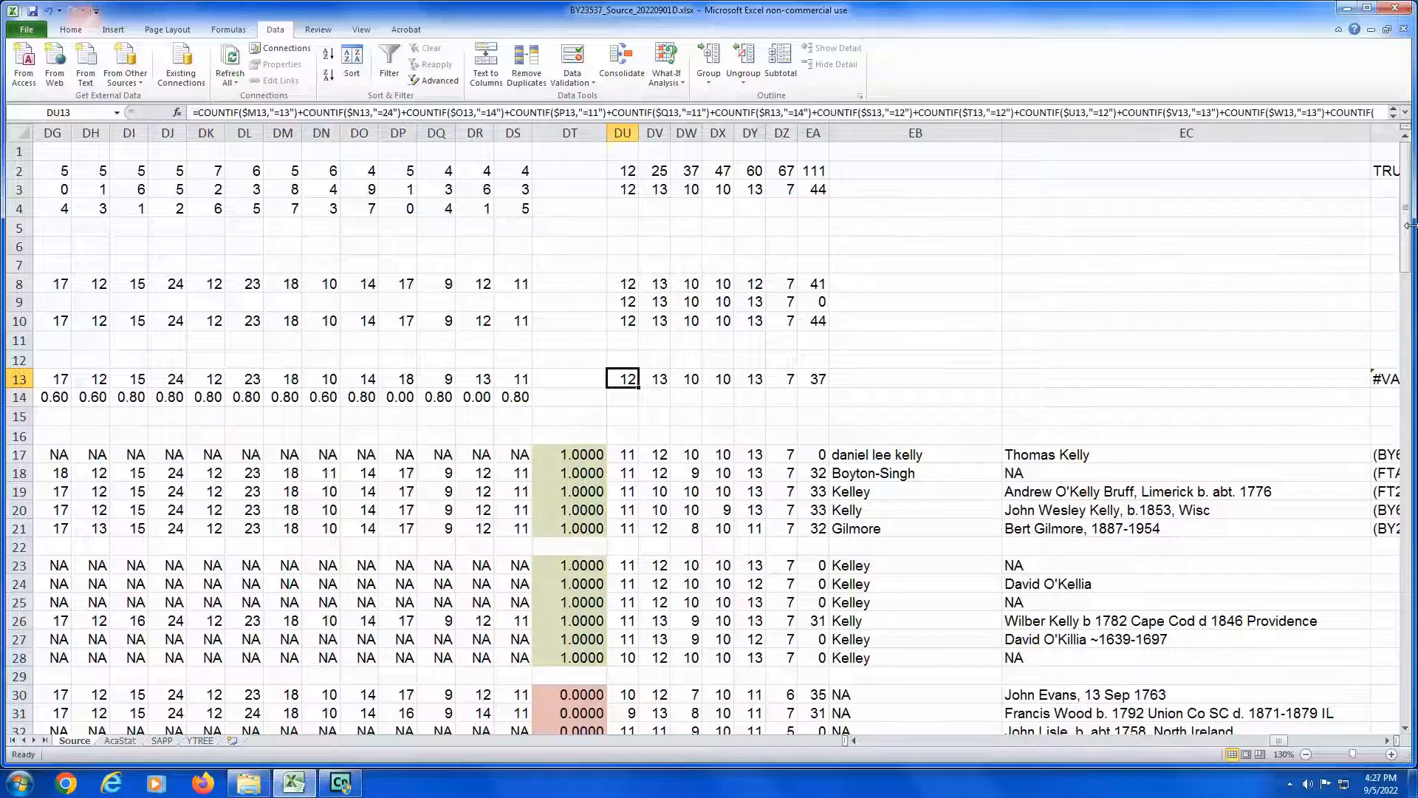
Step: Go back to the start of the sheet and inspect the first SNP-tested tester's row 17 through marker column T
{"action": "key", "text": "Home"}
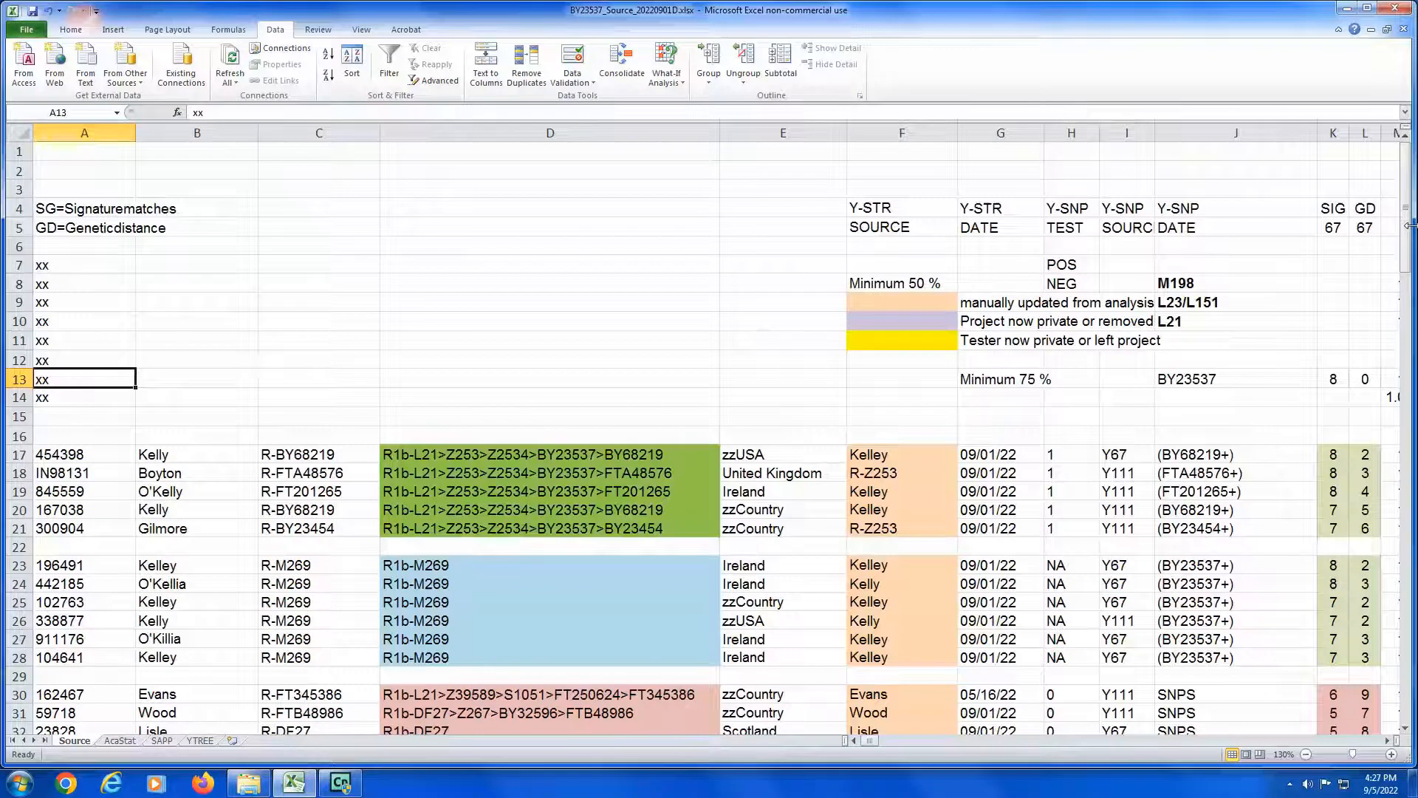
{"action": "key", "text": "Down"}
{"action": "key", "text": "Down"}
{"action": "key", "text": "Down"}
{"action": "key", "text": "Down"}
{"action": "key", "text": "Right"}
{"action": "key", "text": "Right"}
{"action": "key", "text": "Right"}
{"action": "key", "text": "Right"}
{"action": "key", "text": "Right"}
{"action": "key", "text": "Right"}
{"action": "key", "text": "Right"}
{"action": "key", "text": "Right"}
{"action": "key", "text": "Right"}
{"action": "key", "text": "Right"}
{"action": "key", "text": "Right"}
{"action": "key", "text": "Right"}
{"action": "key", "text": "Right"}
{"action": "key", "text": "Right"}
{"action": "key", "text": "Right"}
{"action": "key", "text": "Right"}
{"action": "key", "text": "Right"}
{"action": "key", "text": "Right"}
{"action": "key", "text": "Right"}
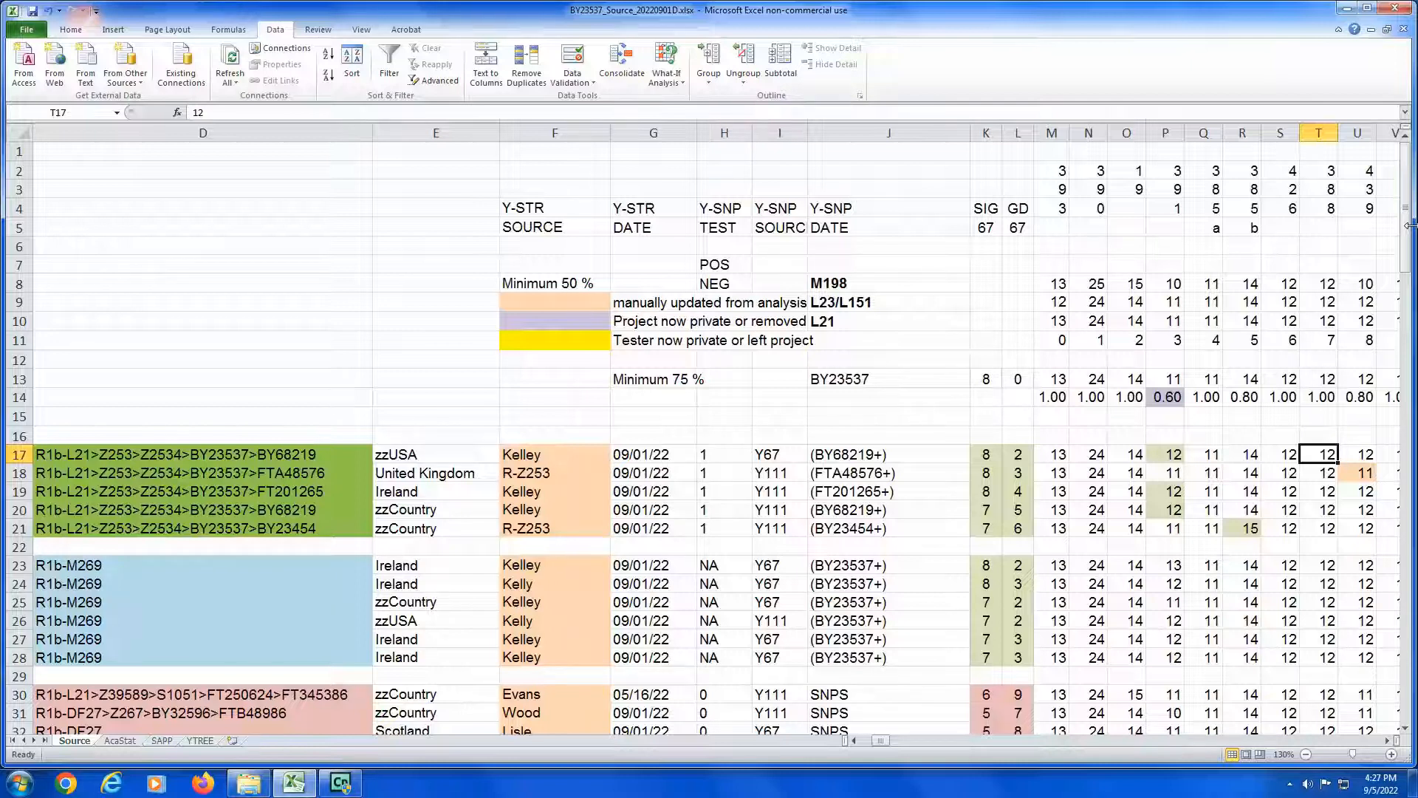
Step: Go back up to the BY23537 row at T13 and review the signature match COUNTIF formula in K13
{"action": "key", "text": "Up"}
{"action": "key", "text": "Up"}
{"action": "key", "text": "Up"}
{"action": "key", "text": "Up"}
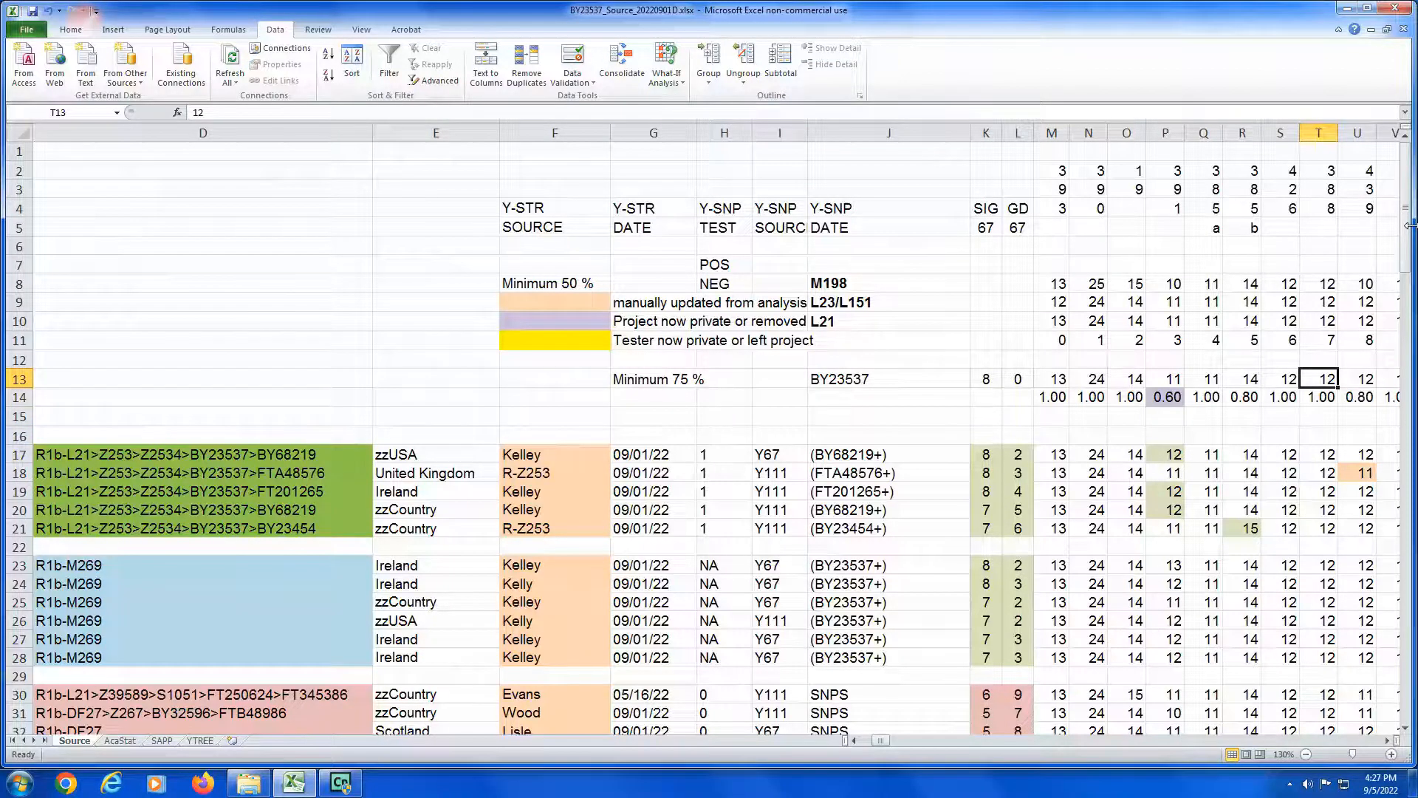
{"action": "key", "text": "Left"}
{"action": "key", "text": "Left"}
{"action": "key", "text": "Left"}
{"action": "key", "text": "Left"}
{"action": "key", "text": "Left"}
{"action": "key", "text": "Left"}
{"action": "key", "text": "Left"}
{"action": "key", "text": "Left"}
{"action": "key", "text": "Left"}
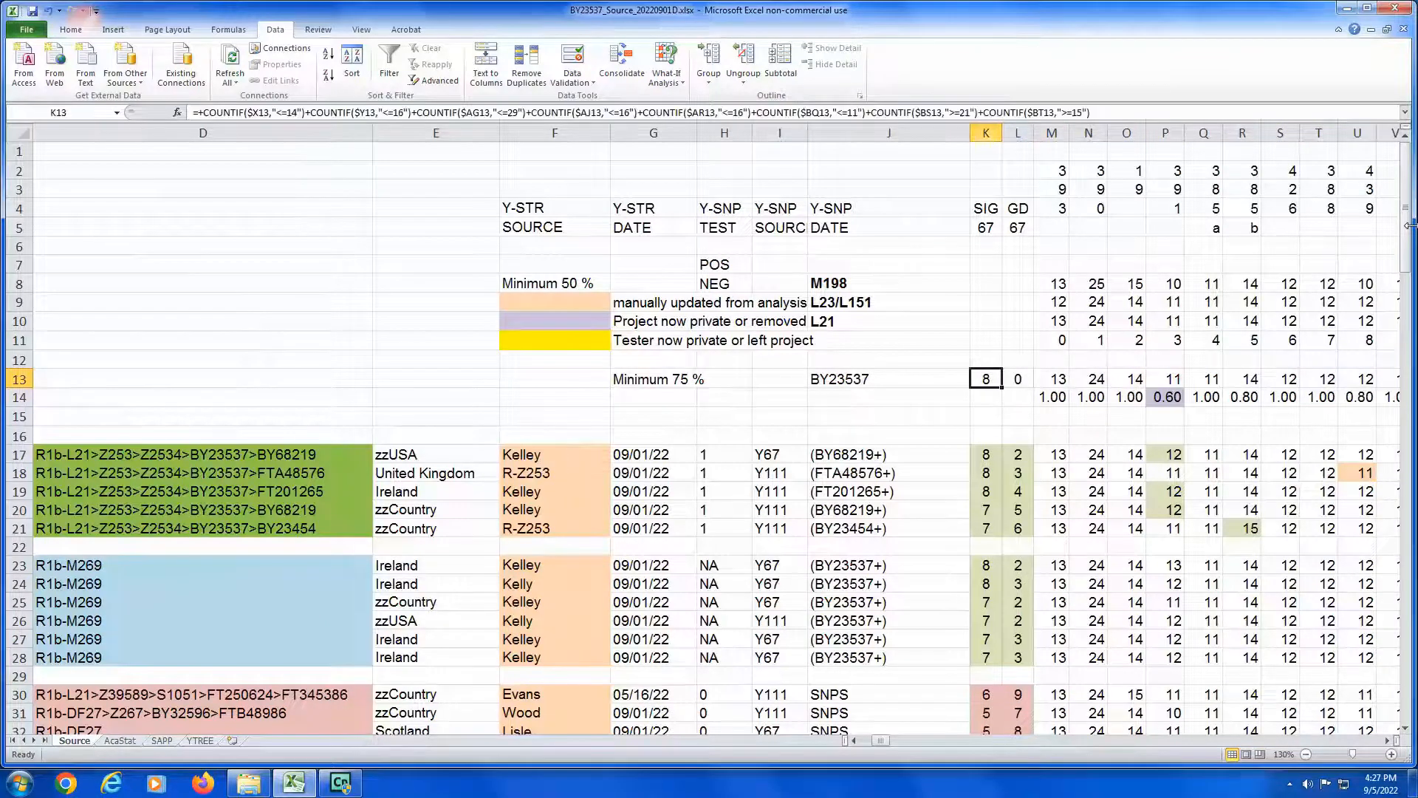
Step: Follow the BY23537 marker values along row 13 from K13 to the panel match counts at DV13
{"action": "key", "text": "Right"}
{"action": "key", "text": "Right"}
{"action": "key", "text": "Right"}
{"action": "key", "text": "Right"}
{"action": "key", "text": "Right"}
{"action": "key", "text": "Right"}
{"action": "key", "text": "Right"}
{"action": "key", "text": "Right"}
{"action": "key", "text": "Right"}
{"action": "key", "text": "Right"}
{"action": "key", "text": "Right"}
{"action": "key", "text": "Right"}
{"action": "key", "text": "Right"}
{"action": "key", "text": "Right"}
{"action": "key", "text": "Right"}
{"action": "key", "text": "Right"}
{"action": "key", "text": "Right"}
{"action": "key", "text": "Right"}
{"action": "key", "text": "Right"}
{"action": "key", "text": "Right"}
{"action": "key", "text": "Right"}
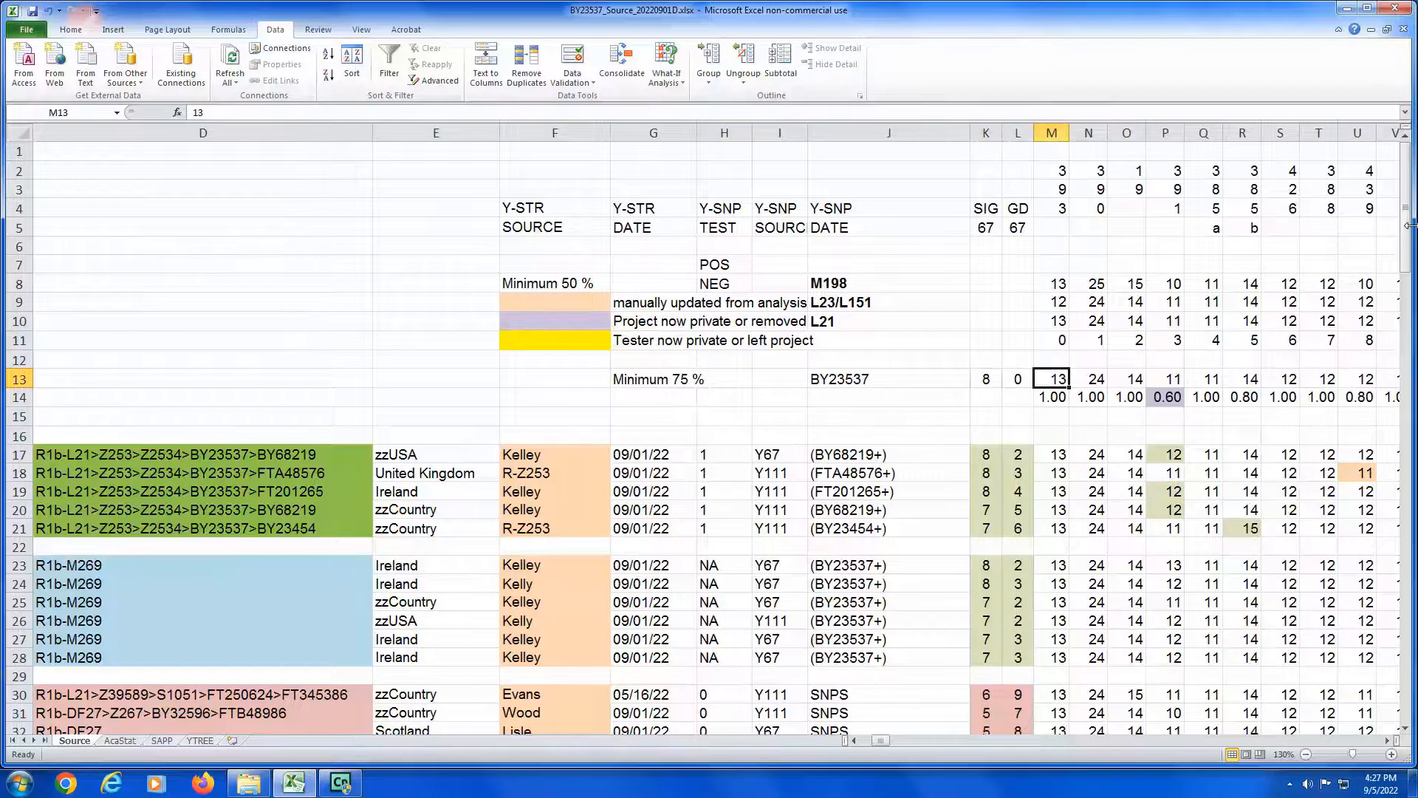
{"action": "key", "text": "Right"}
{"action": "key", "text": "Right"}
{"action": "key", "text": "Right"}
{"action": "key", "text": "Right"}
{"action": "key", "text": "Right"}
{"action": "key", "text": "Right"}
{"action": "key", "text": "Right"}
{"action": "key", "text": "Right"}
{"action": "key", "text": "Right"}
{"action": "key", "text": "Right"}
{"action": "key", "text": "Right"}
{"action": "key", "text": "Right"}
{"action": "key", "text": "Right"}
{"action": "key", "text": "Right"}
{"action": "key", "text": "Right"}
{"action": "key", "text": "Right"}
{"action": "key", "text": "Right"}
{"action": "key", "text": "Right"}
{"action": "key", "text": "Right"}
{"action": "key", "text": "Right"}
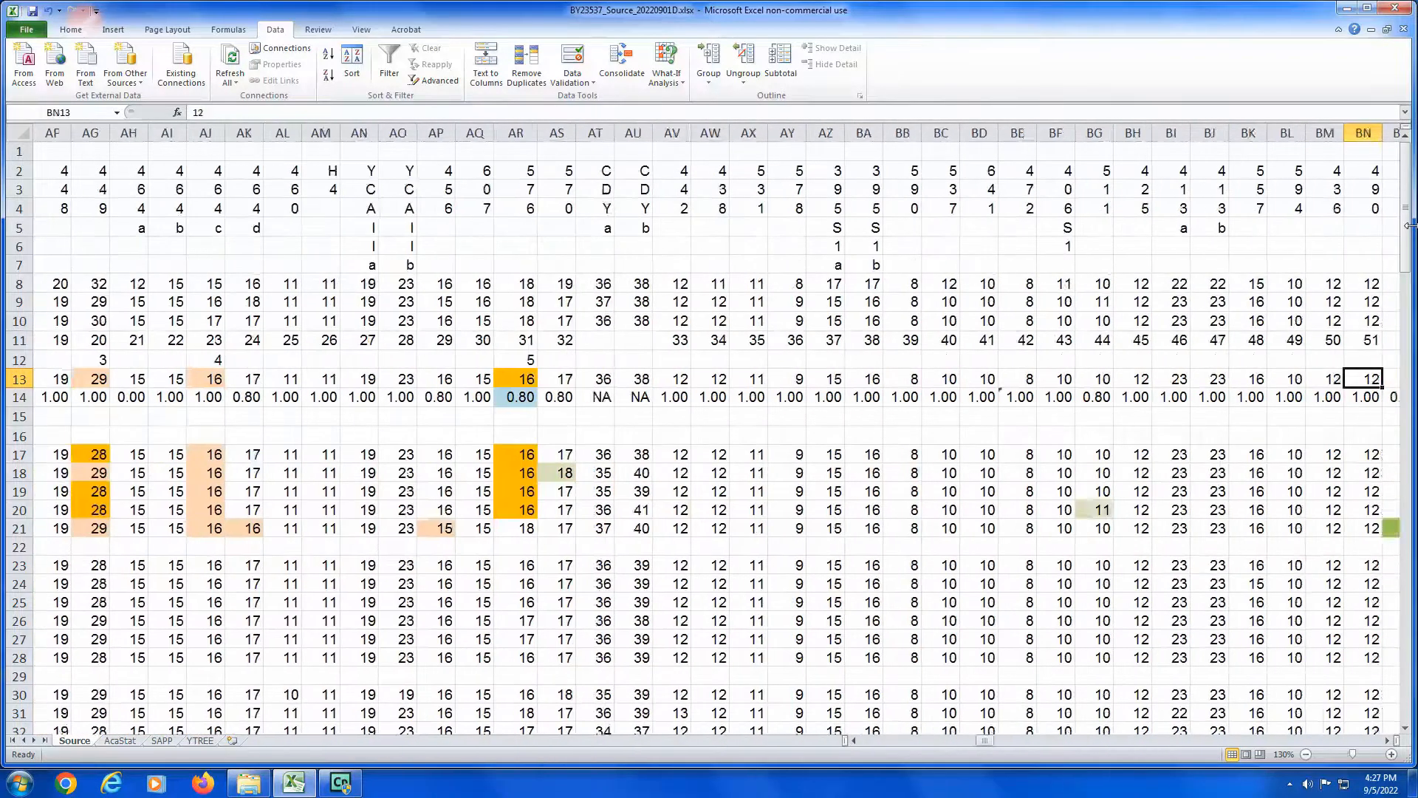
{"action": "key", "text": "Right"}
{"action": "key", "text": "Right"}
{"action": "key", "text": "Right"}
{"action": "key", "text": "Right"}
{"action": "key", "text": "Right"}
{"action": "key", "text": "Right"}
{"action": "key", "text": "Right"}
{"action": "key", "text": "Right"}
{"action": "key", "text": "Right"}
{"action": "key", "text": "Right"}
{"action": "key", "text": "Right"}
{"action": "key", "text": "Right"}
{"action": "key", "text": "Right"}
{"action": "key", "text": "Right"}
{"action": "key", "text": "Right"}
{"action": "key", "text": "Right"}
{"action": "key", "text": "Right"}
{"action": "key", "text": "Right"}
{"action": "key", "text": "Right"}
{"action": "key", "text": "Right"}
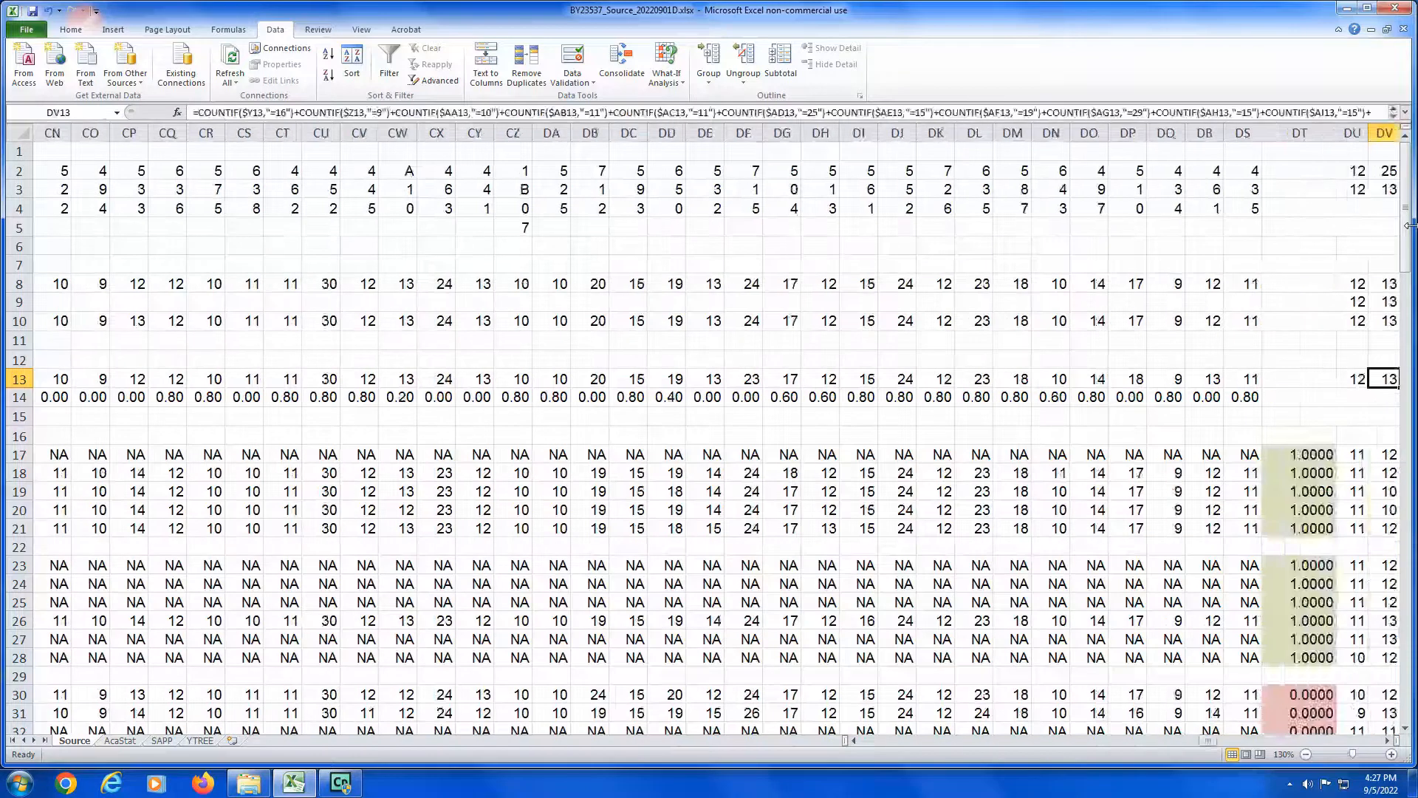
Step: Go back to DU13 and review the 12-marker COUNTIF match formula for BY23537
{"action": "key", "text": "Left"}
{"action": "key", "text": "Left"}
{"action": "key", "text": "Left"}
{"action": "key", "text": "Left"}
{"action": "key", "text": "Left"}
{"action": "key", "text": "Left"}
{"action": "key", "text": "Left"}
{"action": "key", "text": "Left"}
{"action": "key", "text": "Left"}
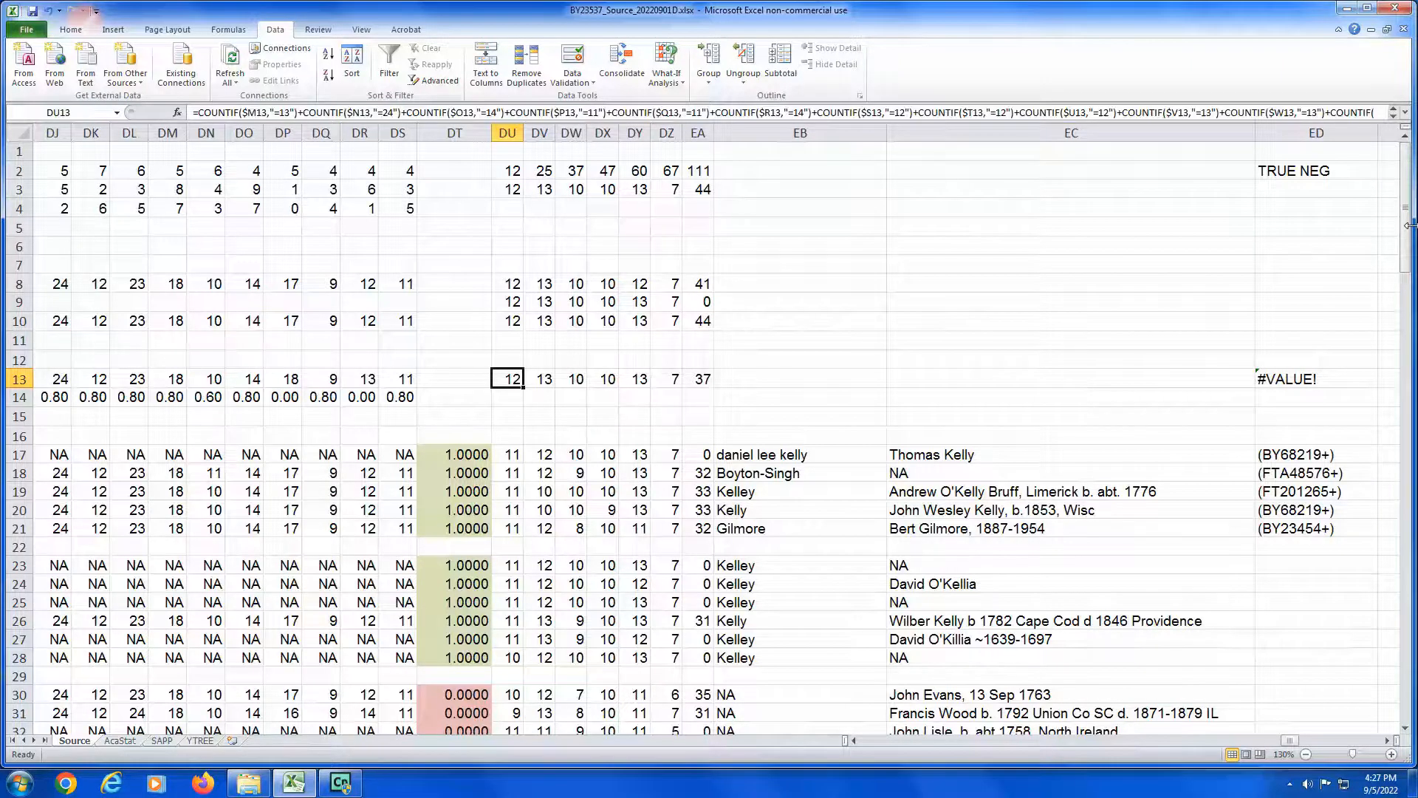
Step: Return to the start of row 13 and review the BY23537 signature match COUNTIF formula in K13
{"action": "key", "text": "Home"}
{"action": "key", "text": "Right"}
{"action": "key", "text": "Right"}
{"action": "key", "text": "Right"}
{"action": "key", "text": "Right"}
{"action": "key", "text": "Right"}
{"action": "key", "text": "Right"}
{"action": "key", "text": "Right"}
{"action": "key", "text": "Right"}
{"action": "key", "text": "Right"}
{"action": "key", "text": "Right"}
{"action": "key", "text": "Right"}
{"action": "key", "text": "Right"}
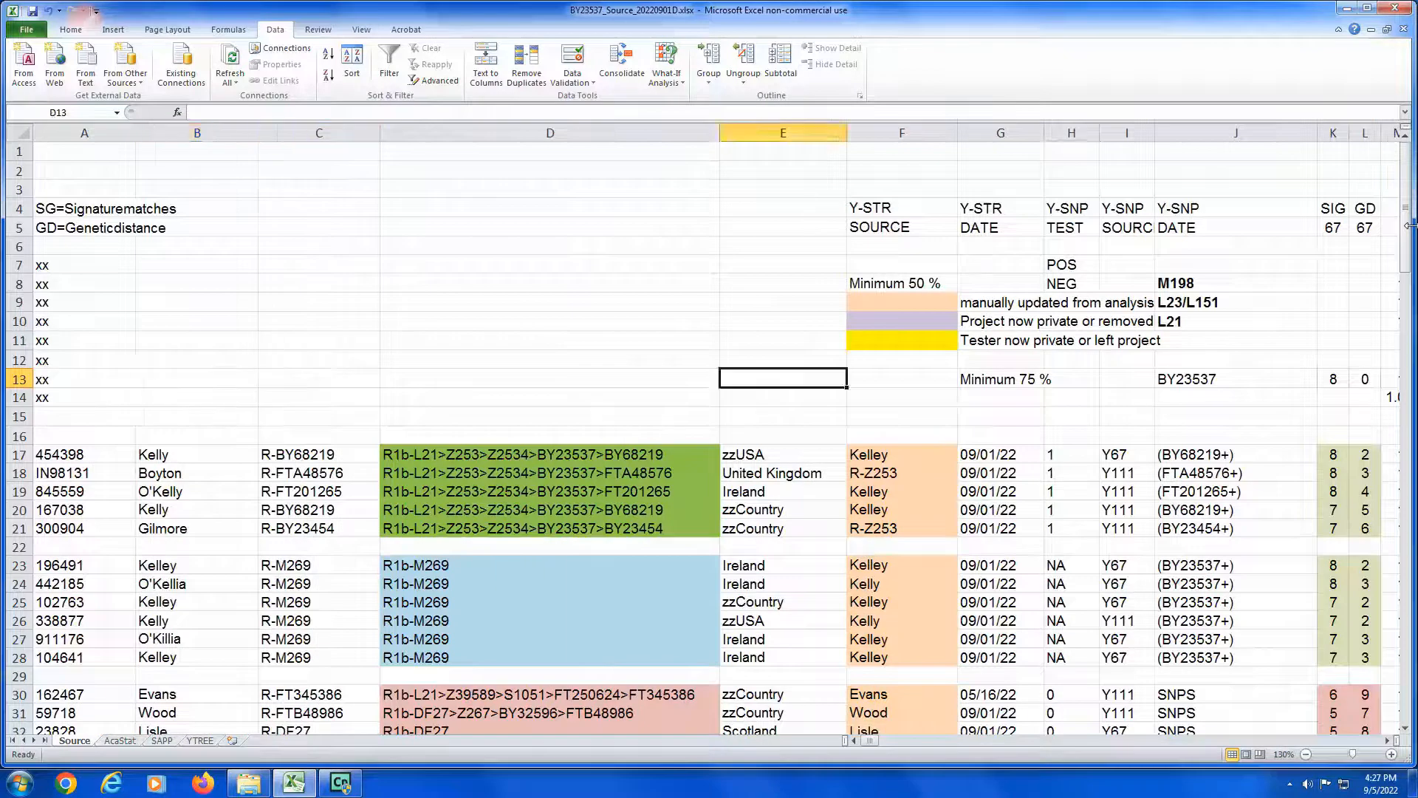
{"action": "key", "text": "Left"}
{"action": "key", "text": "Left"}
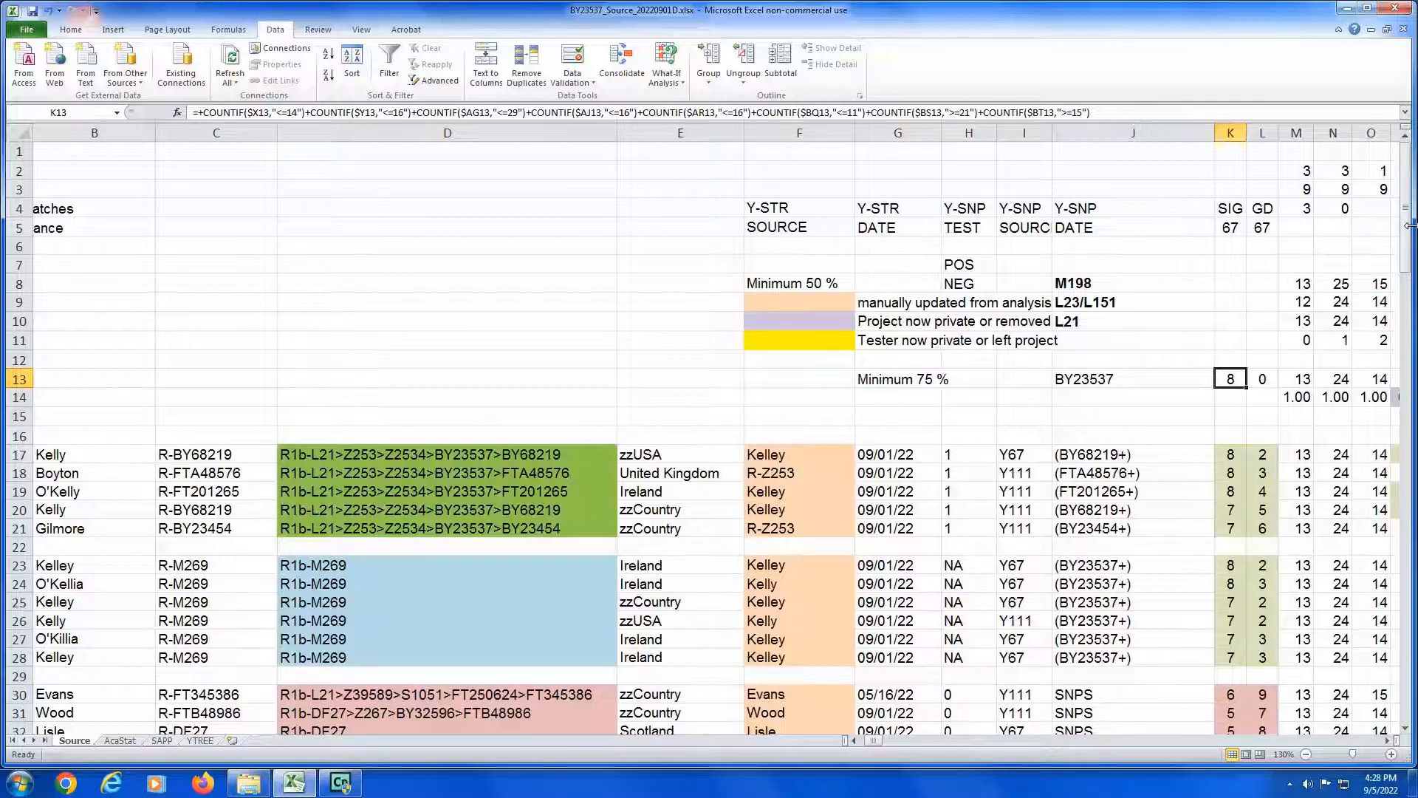
Step: Go down the SIG column and inspect the signature match formula of the first SNP-tested tester in K17
{"action": "key", "text": "Down"}
{"action": "key", "text": "Down"}
{"action": "key", "text": "Down"}
{"action": "key", "text": "Down"}
{"action": "key", "text": "Down"}
{"action": "key", "text": "Down"}
{"action": "key", "text": "Down"}
{"action": "key", "text": "Down"}
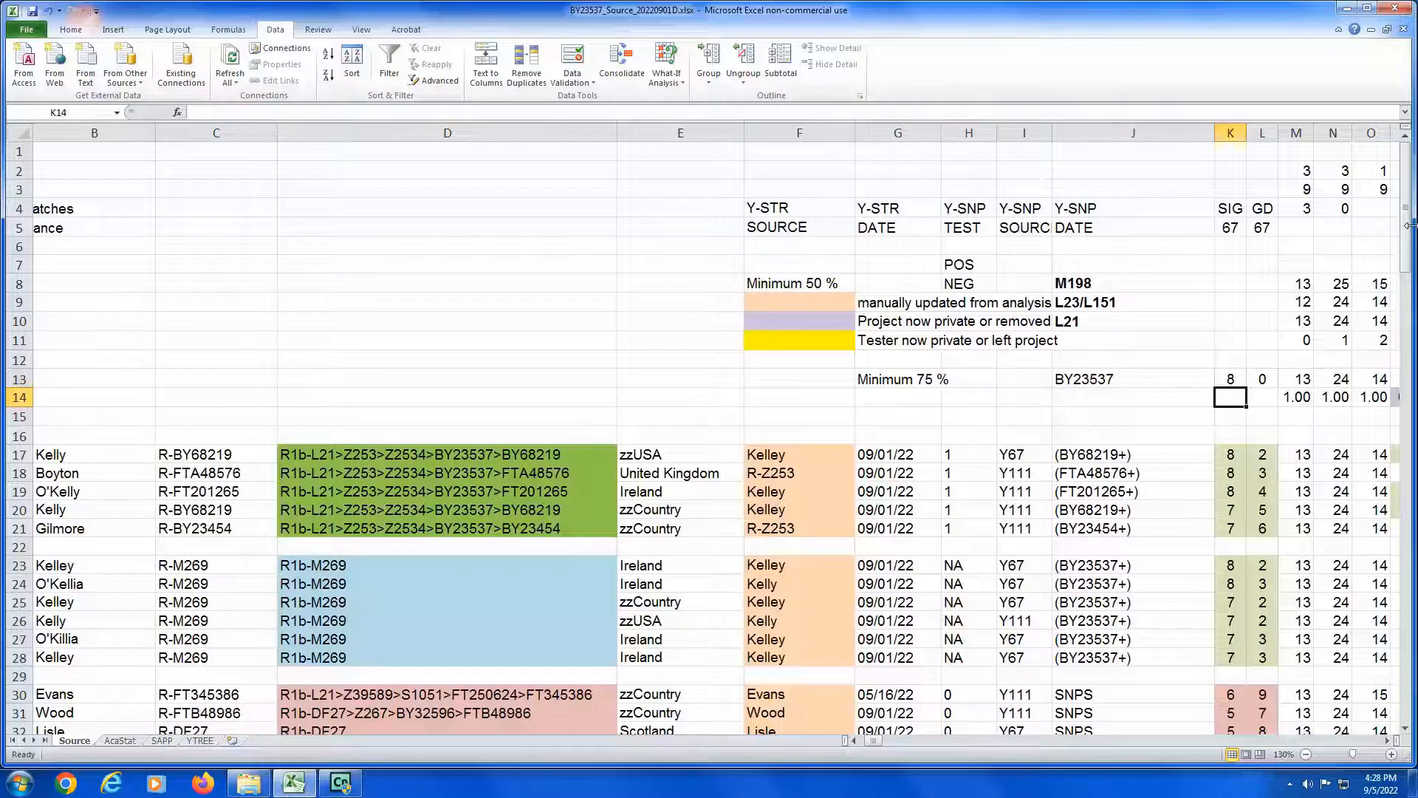
{"action": "key", "text": "Up"}
{"action": "key", "text": "Up"}
{"action": "key", "text": "Up"}
{"action": "key", "text": "Up"}
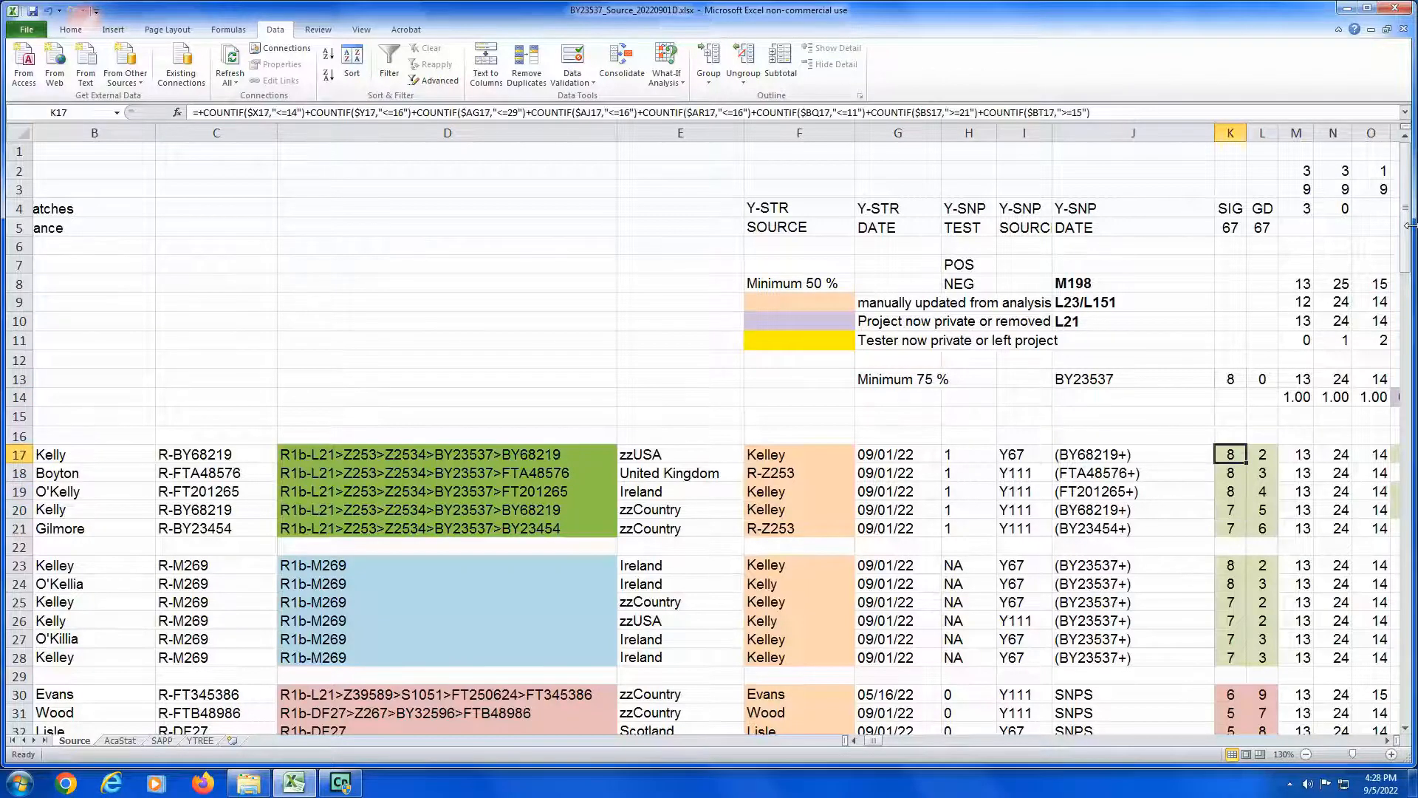
Step: Step through the signature match counts of the SNP-tested testers from K17 down to the blank row at K22
{"action": "key", "text": "Down"}
{"action": "key", "text": "Down"}
{"action": "key", "text": "Down"}
{"action": "key", "text": "Down"}
{"action": "key", "text": "Down"}
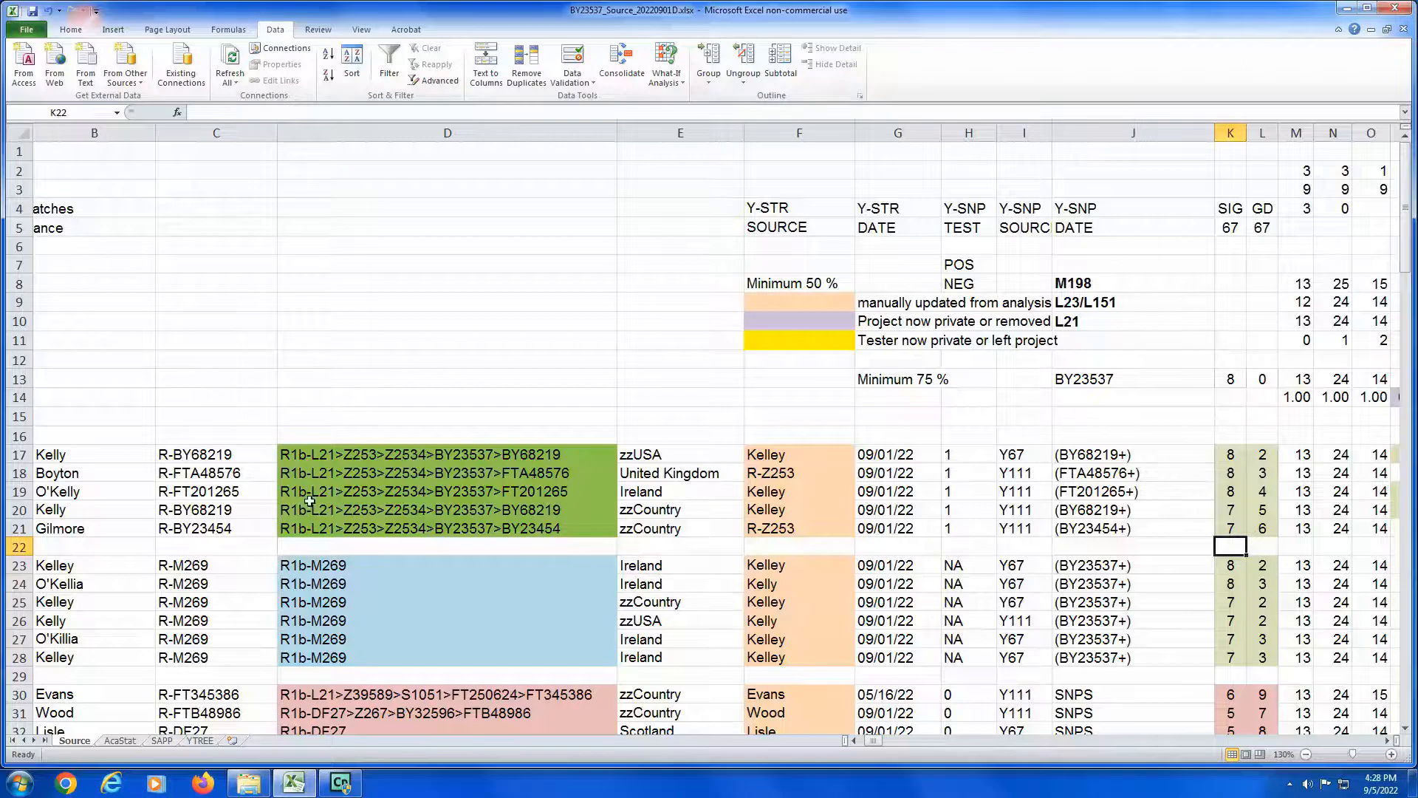
Step: Clear the tester data and regression output on the AcaStat sheet from A2 through row 26, keeping the header row
{"action": "left_click", "coordinate": [120, 741]}
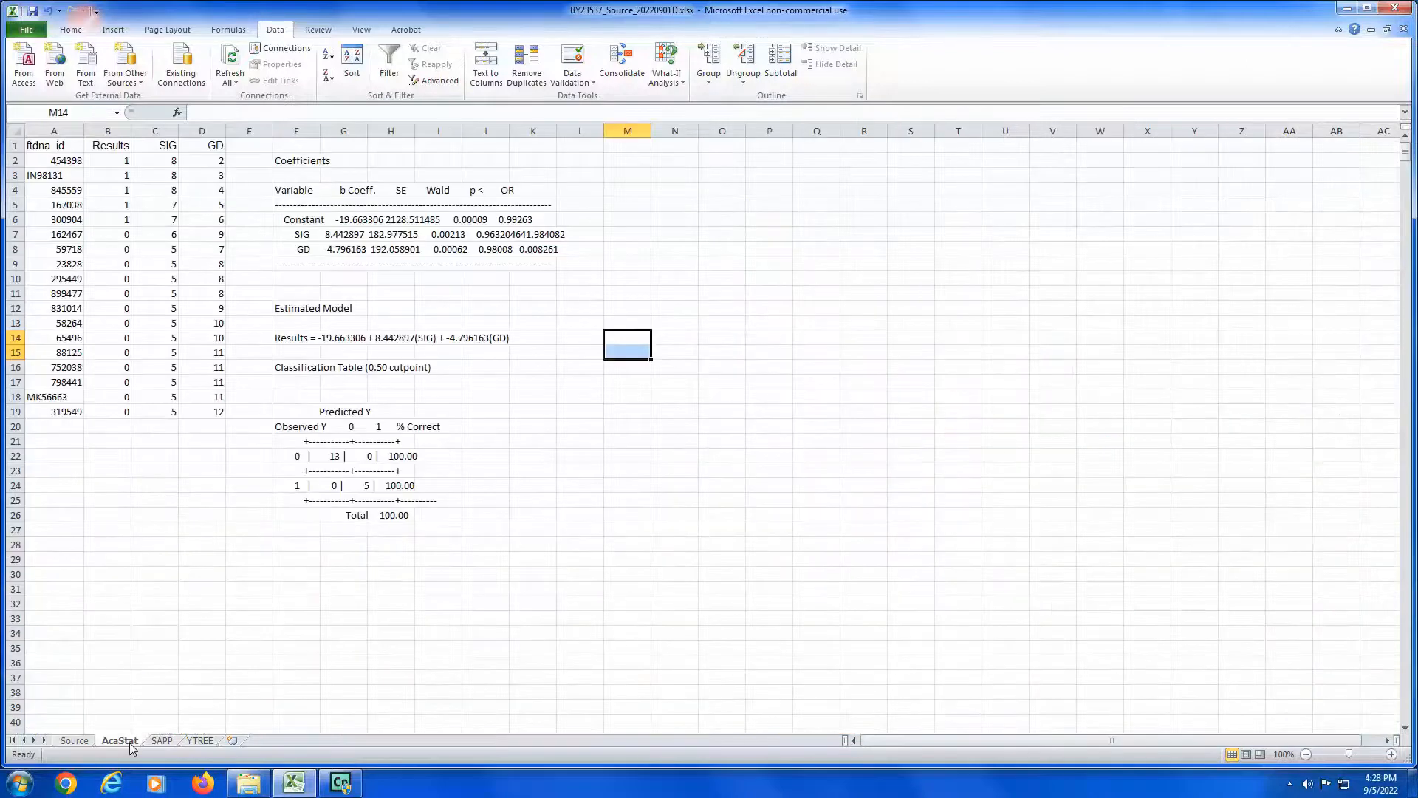
{"action": "left_click", "coordinate": [299, 161]}
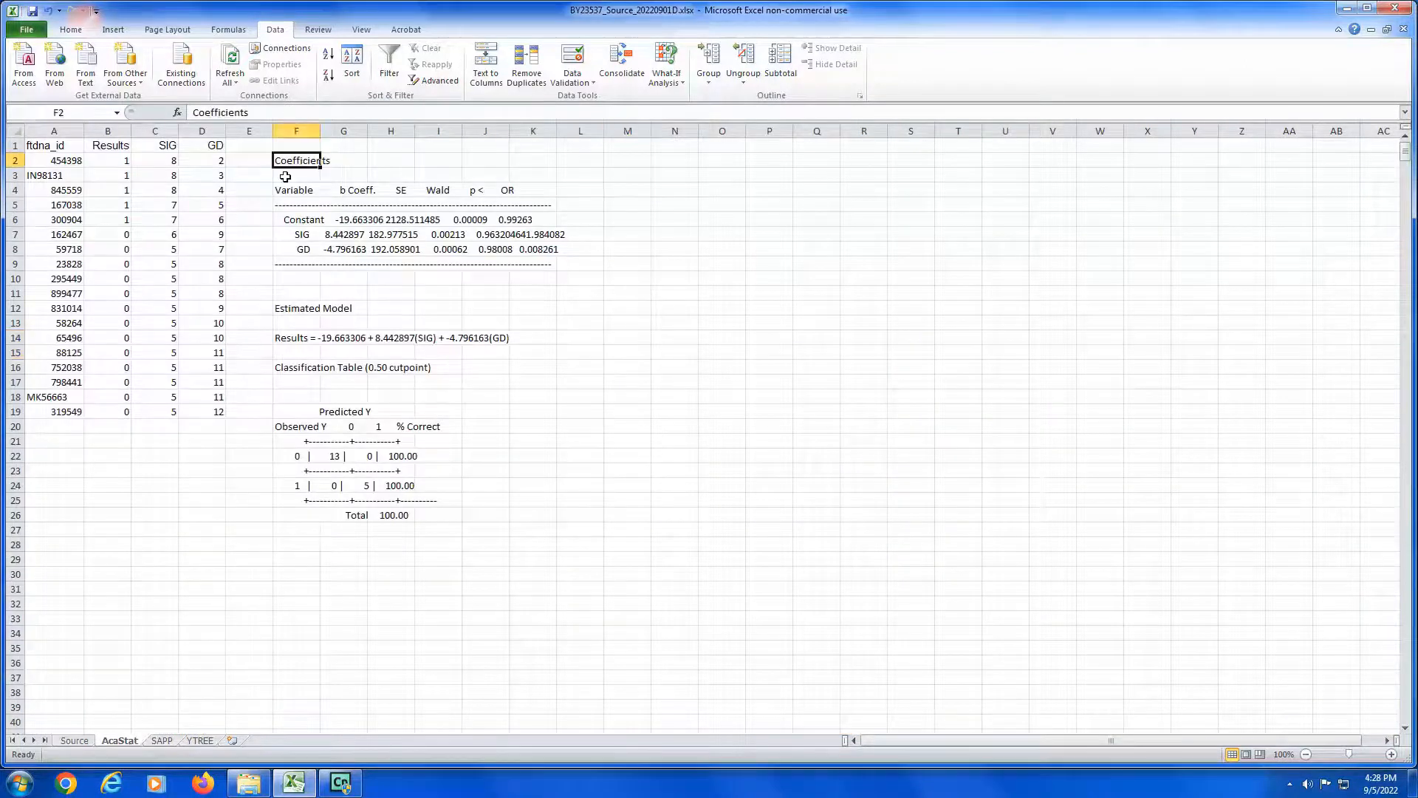
{"action": "key", "text": "shift+Down"}
{"action": "key", "text": "Left"}
{"action": "key", "text": "Left"}
{"action": "key", "text": "Left"}
{"action": "key", "text": "Left"}
{"action": "key", "text": "Left"}
{"action": "key", "text": "shift+Down"}
{"action": "key", "text": "shift+Down"}
{"action": "key", "text": "shift+Down"}
{"action": "key", "text": "shift+Down"}
{"action": "key", "text": "shift+Down"}
{"action": "key", "text": "shift+Down"}
{"action": "key", "text": "shift+Down"}
{"action": "key", "text": "shift+Down"}
{"action": "key", "text": "shift+Down"}
{"action": "key", "text": "shift+Down"}
{"action": "key", "text": "shift+Down"}
{"action": "key", "text": "shift+Down"}
{"action": "key", "text": "shift+Down"}
{"action": "key", "text": "shift+Down"}
{"action": "key", "text": "shift+Down"}
{"action": "key", "text": "shift+Down"}
{"action": "key", "text": "shift+Down"}
{"action": "key", "text": "shift+Down"}
{"action": "key", "text": "shift+Down"}
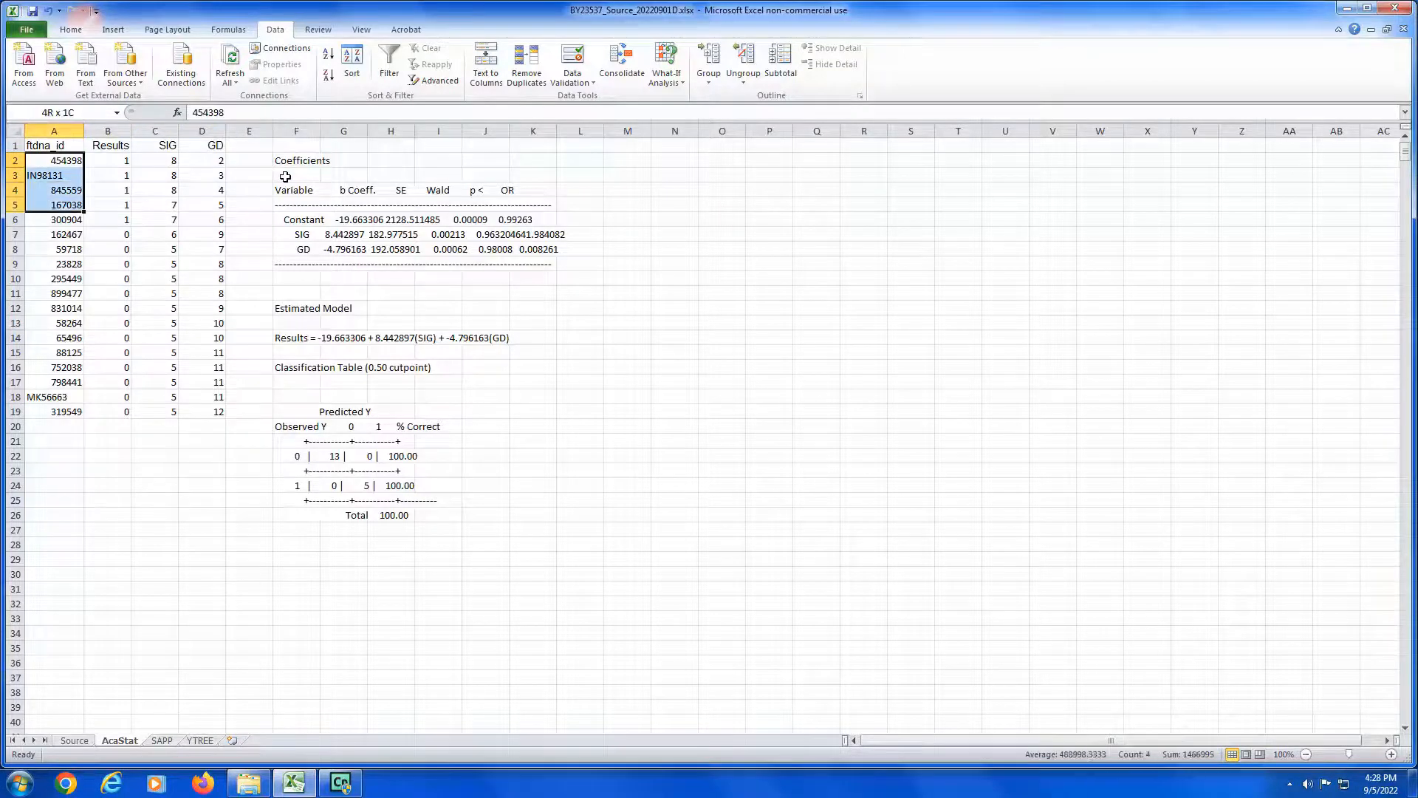
{"action": "key", "text": "shift+Down"}
{"action": "key", "text": "shift+Down"}
{"action": "key", "text": "shift+Down"}
{"action": "key", "text": "shift+Down"}
{"action": "key", "text": "shift+Down"}
{"action": "key", "text": "shift+Right"}
{"action": "key", "text": "shift+Right"}
{"action": "key", "text": "shift+Right"}
{"action": "key", "text": "shift+Right"}
{"action": "key", "text": "shift+Right"}
{"action": "key", "text": "shift+Right"}
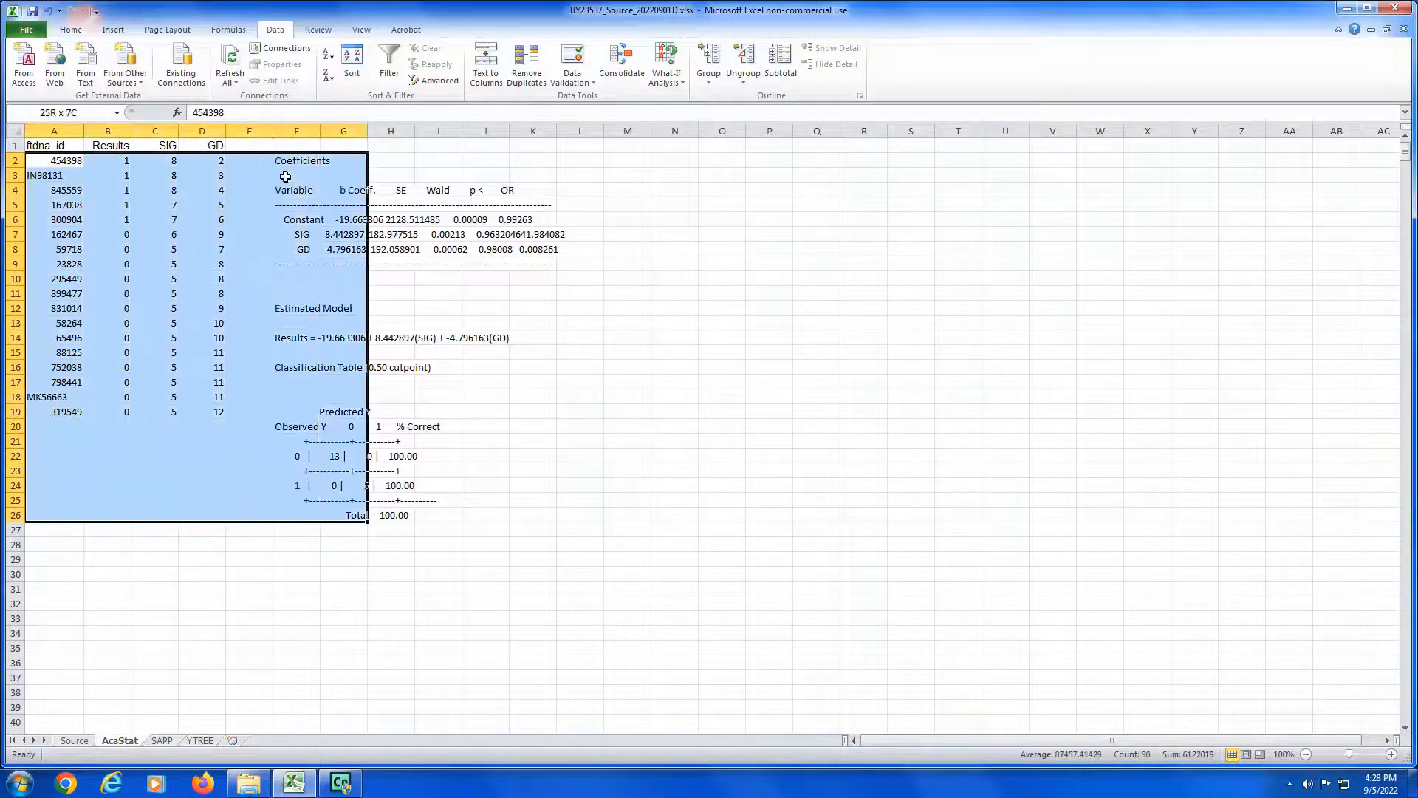
{"action": "key", "text": "Delete"}
{"action": "key", "text": "Left"}
{"action": "key", "text": "Right"}
{"action": "key", "text": "Right"}
{"action": "key", "text": "Right"}
{"action": "key", "text": "Right"}
{"action": "key", "text": "Right"}
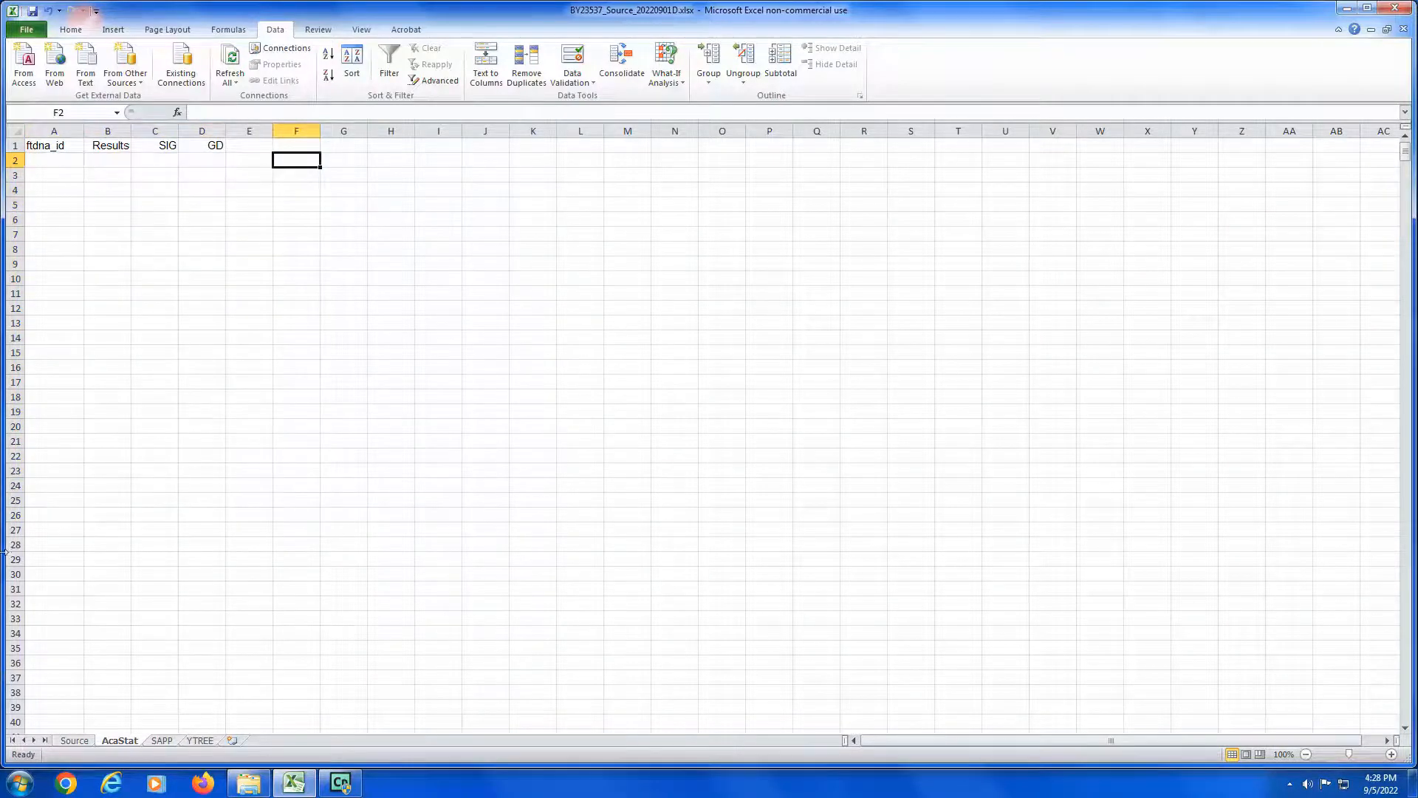
Step: On the Source sheet, delete blank row 22 between the SNP-tested and the predicted BY23537 testers
{"action": "left_click", "coordinate": [80, 740]}
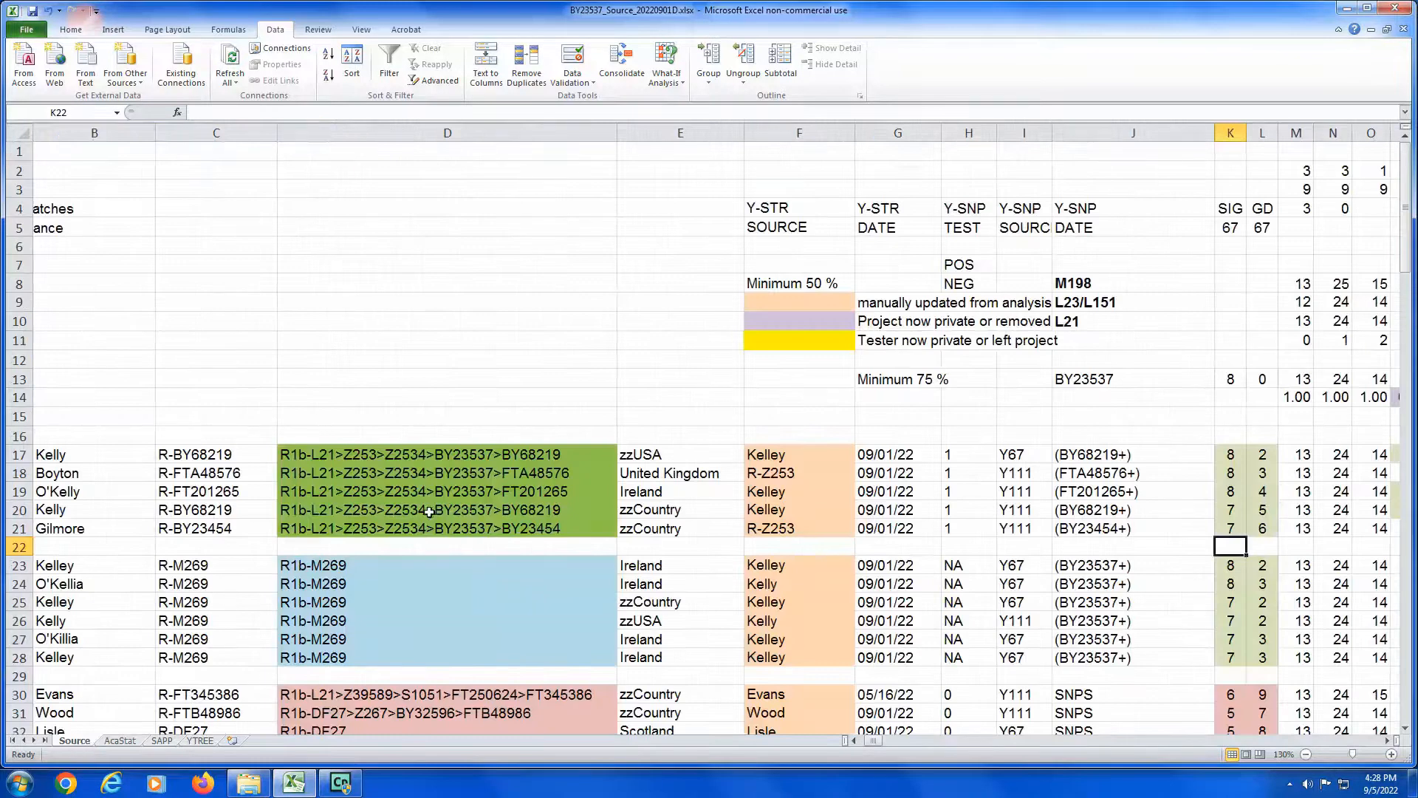
{"action": "left_click", "coordinate": [370, 546]}
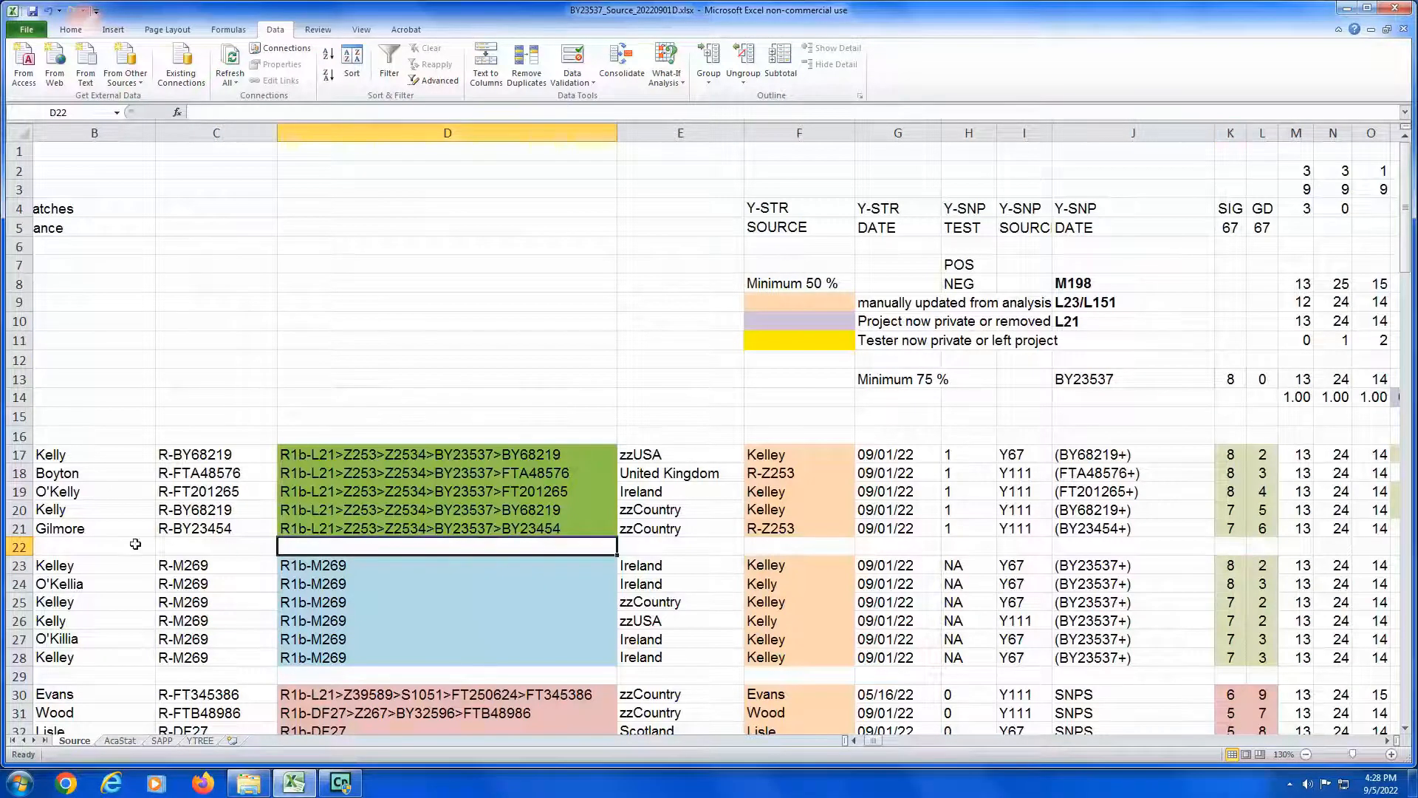
{"action": "left_click", "coordinate": [21, 547]}
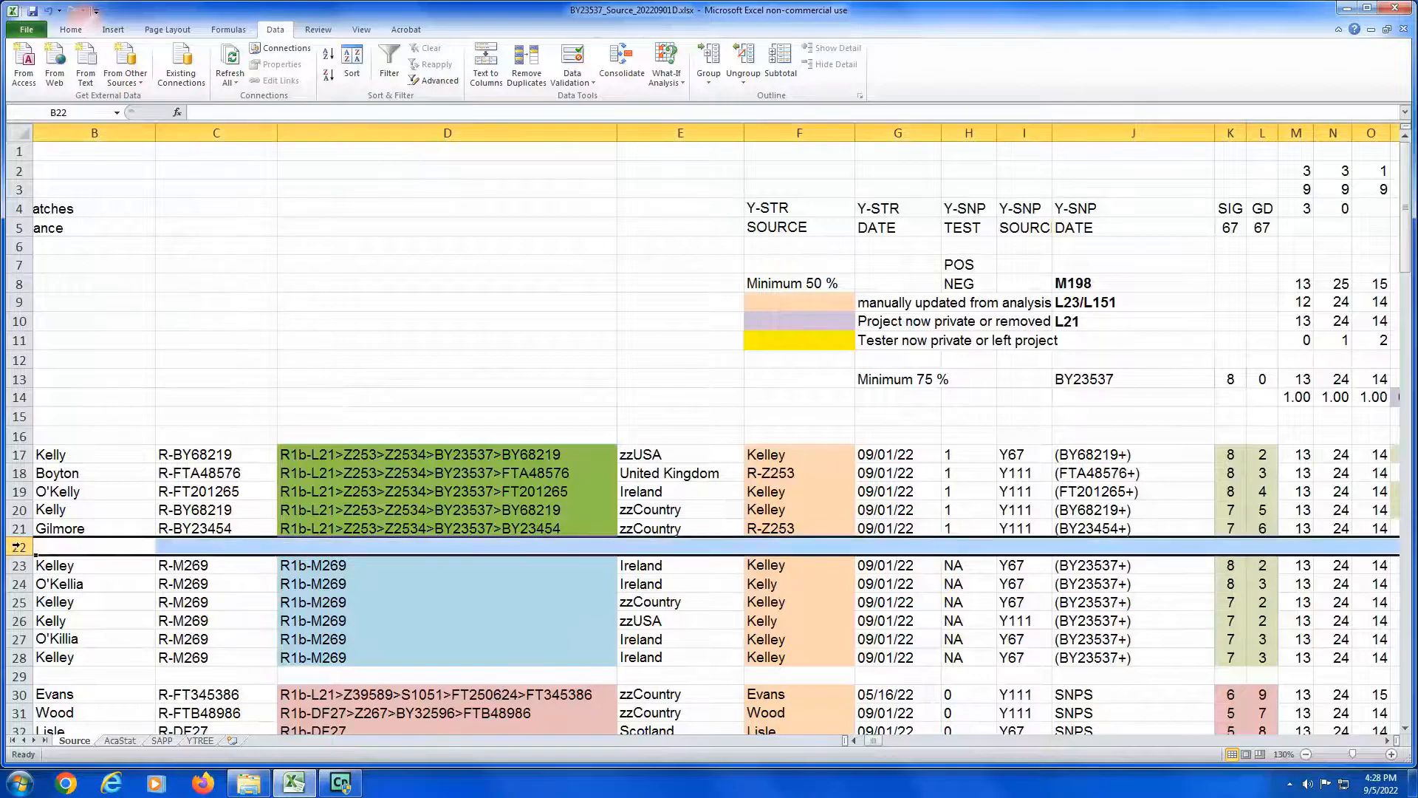
{"action": "right_click", "coordinate": [16, 546]}
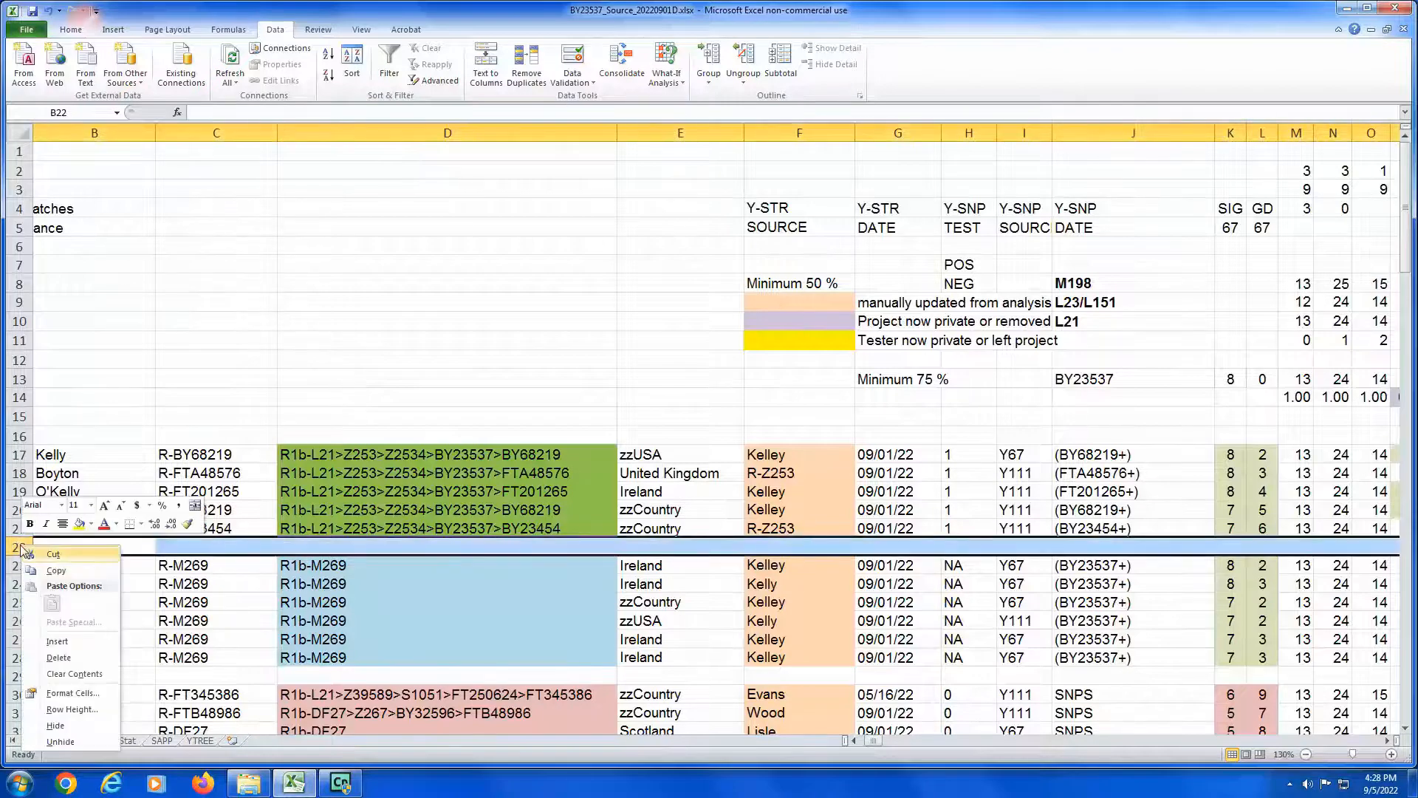
{"action": "left_click", "coordinate": [59, 658]}
Step: Delete blank row 28 between the predicted BY23537 testers and the SNP-negative testers
{"action": "left_click", "coordinate": [22, 657]}
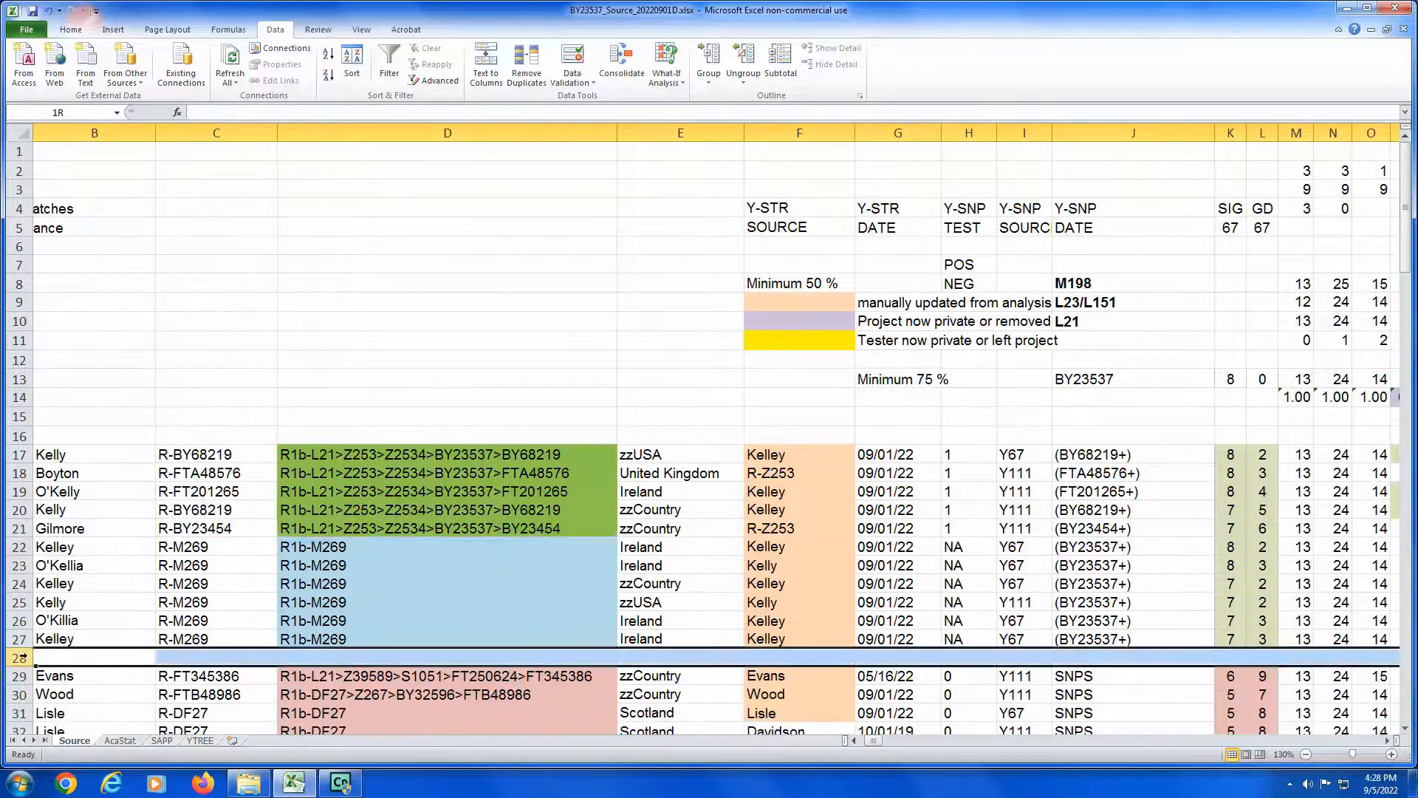
{"action": "right_click", "coordinate": [22, 657]}
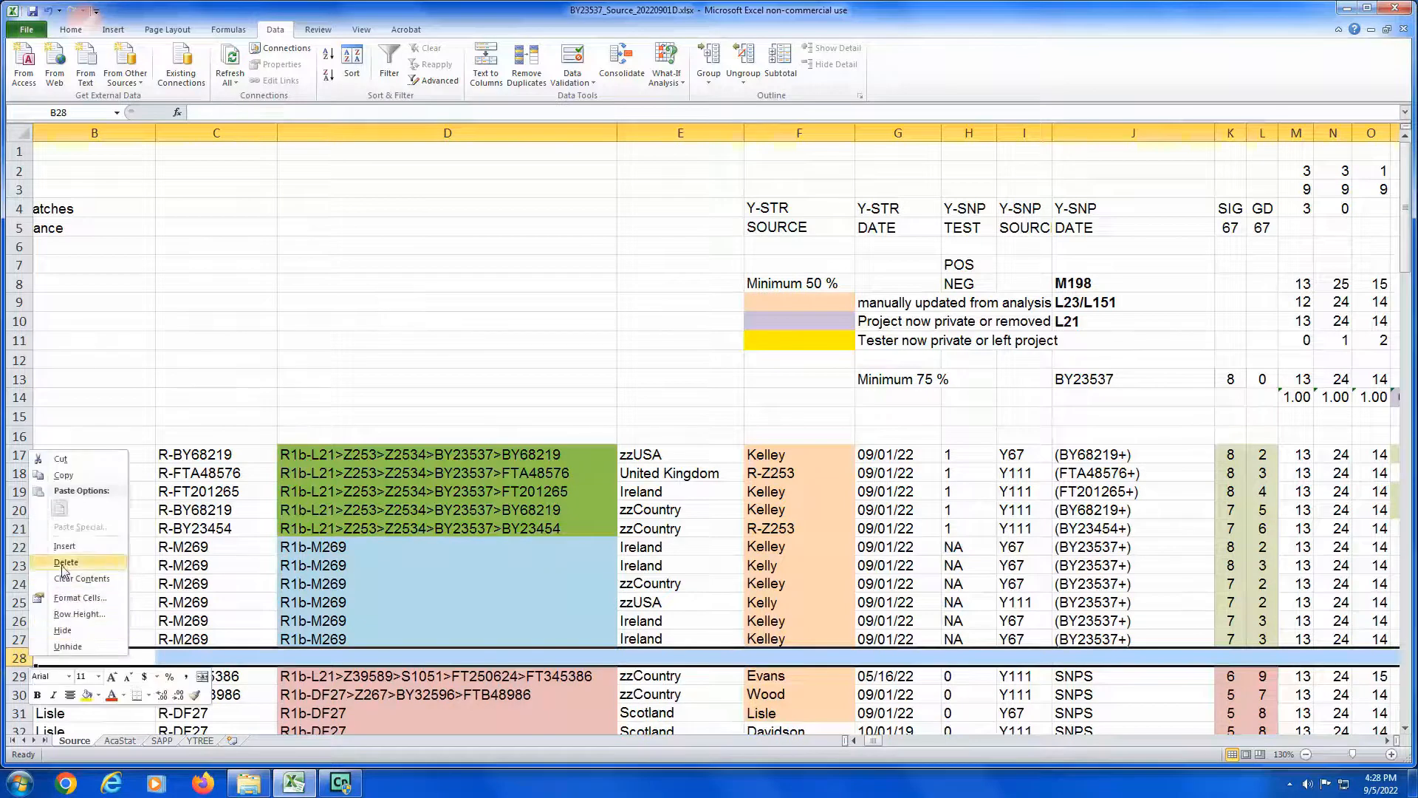
{"action": "left_click", "coordinate": [65, 562]}
{"action": "left_click", "coordinate": [125, 581]}
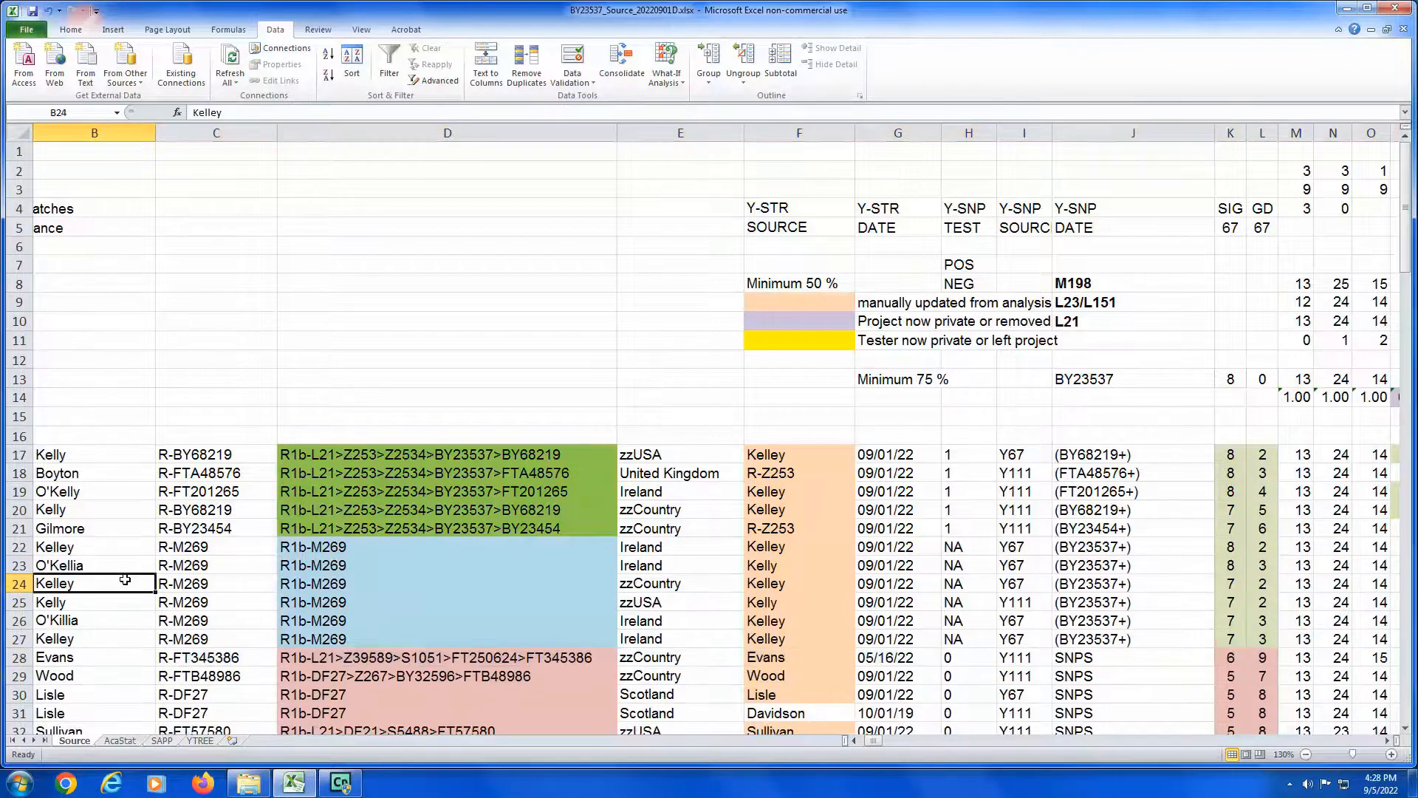
Step: Re-sort the tester rows by column D cell color, green on top and then pink on top in place of blue
{"action": "scroll", "coordinate": [125, 581], "scroll_direction": "down", "scroll_amount": 5}
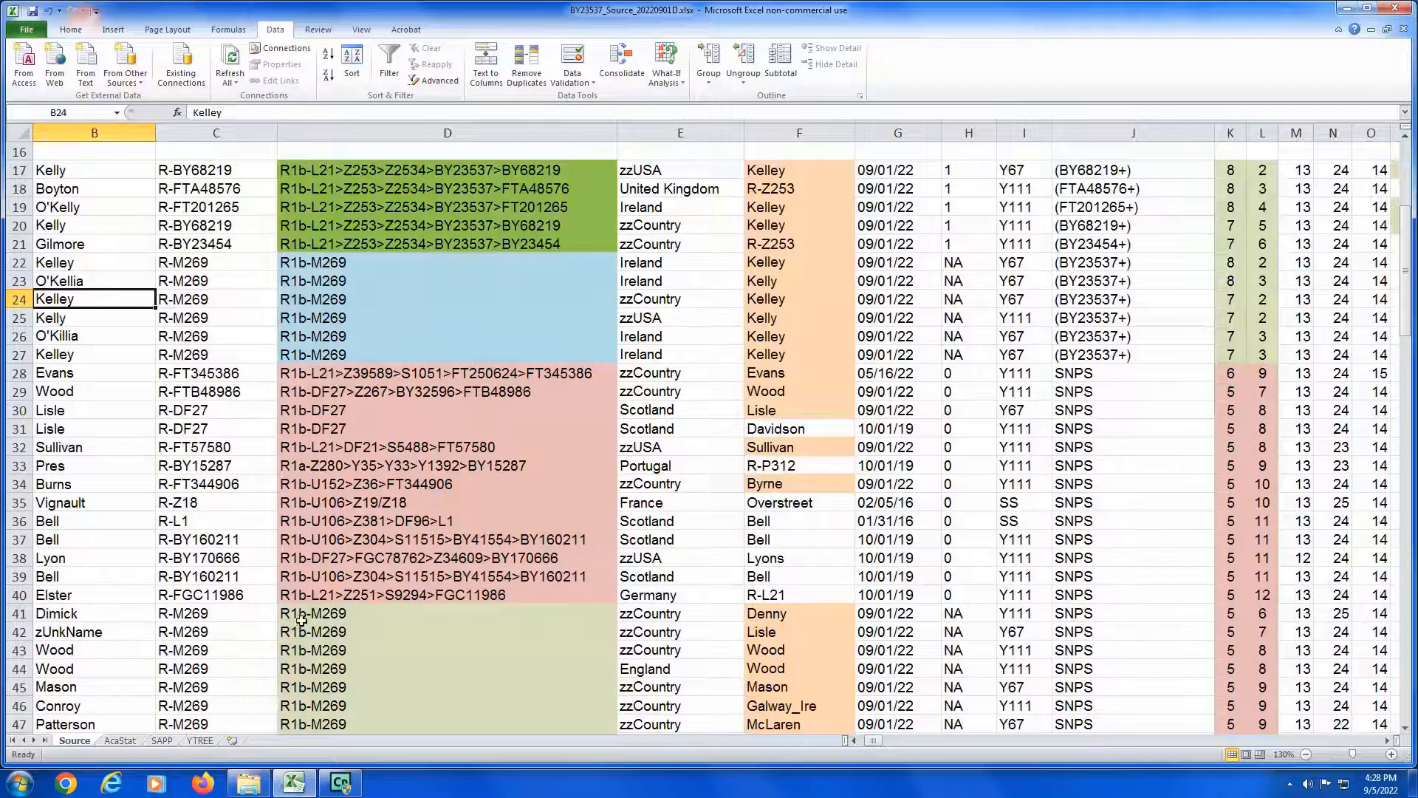
{"action": "left_click", "coordinate": [325, 611]}
{"action": "left_click", "coordinate": [19, 614]}
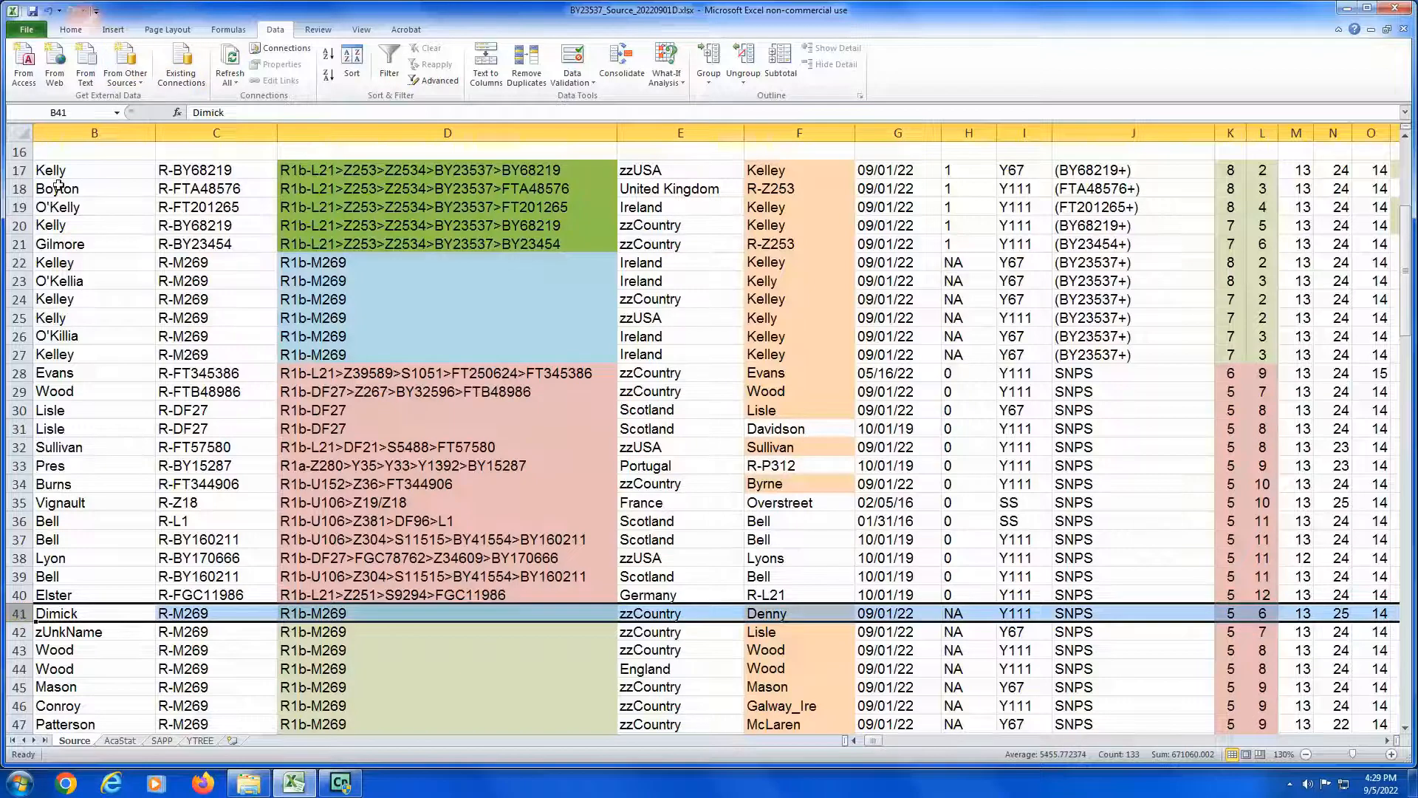
{"action": "key", "text": "Left"}
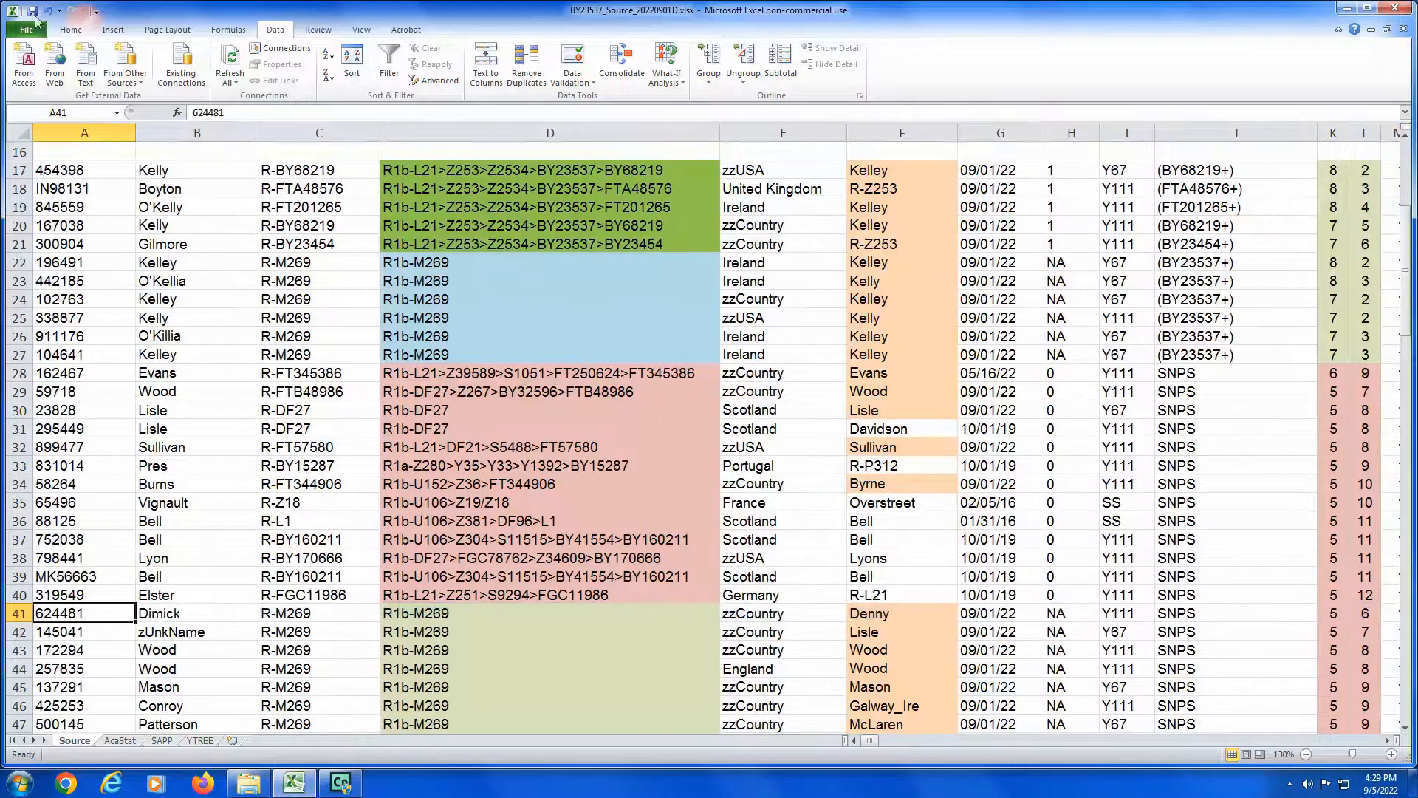
{"action": "left_click", "coordinate": [61, 169]}
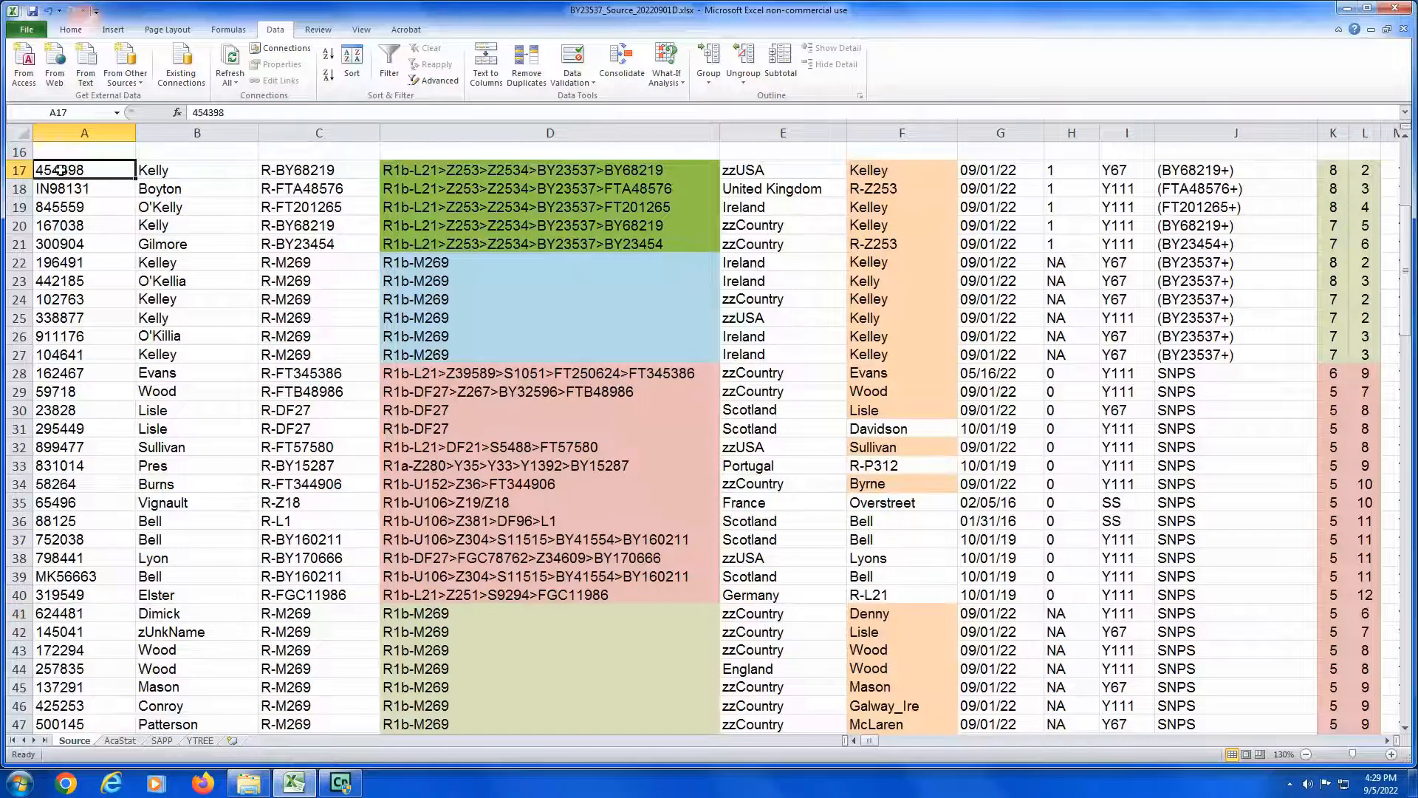
{"action": "left_click", "coordinate": [350, 85]}
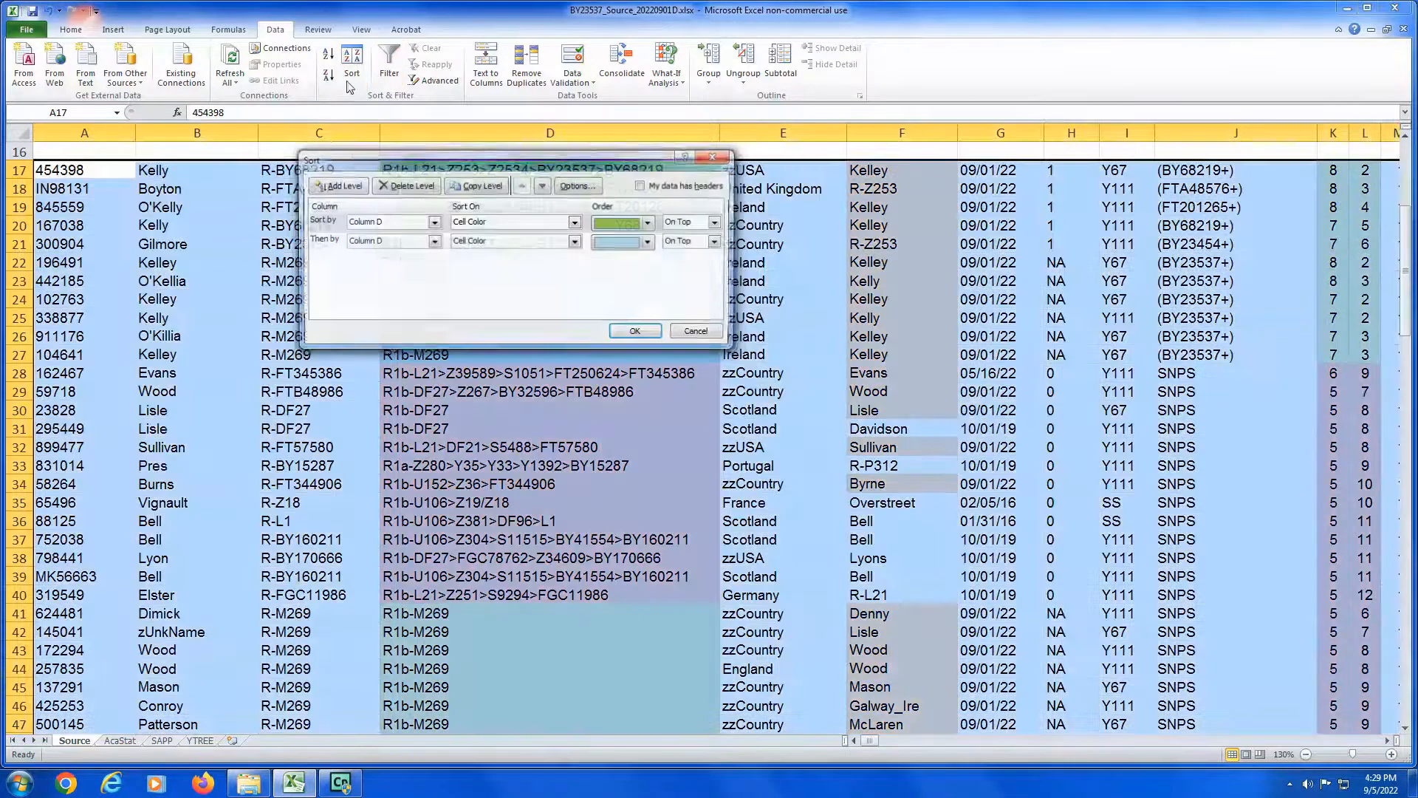
{"action": "left_click_drag", "start_coordinate": [547, 168], "coordinate": [1087, 172]}
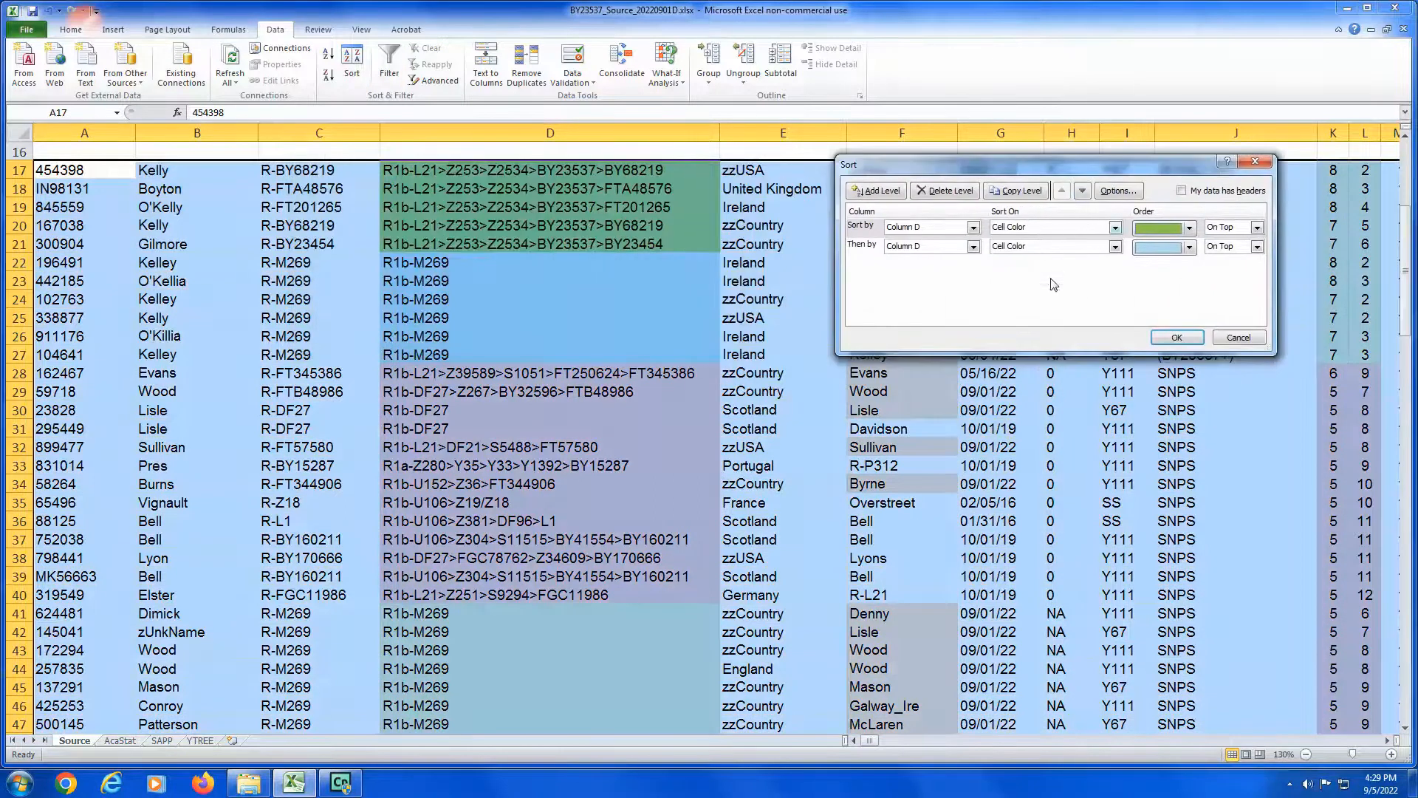
{"action": "left_click", "coordinate": [1196, 254]}
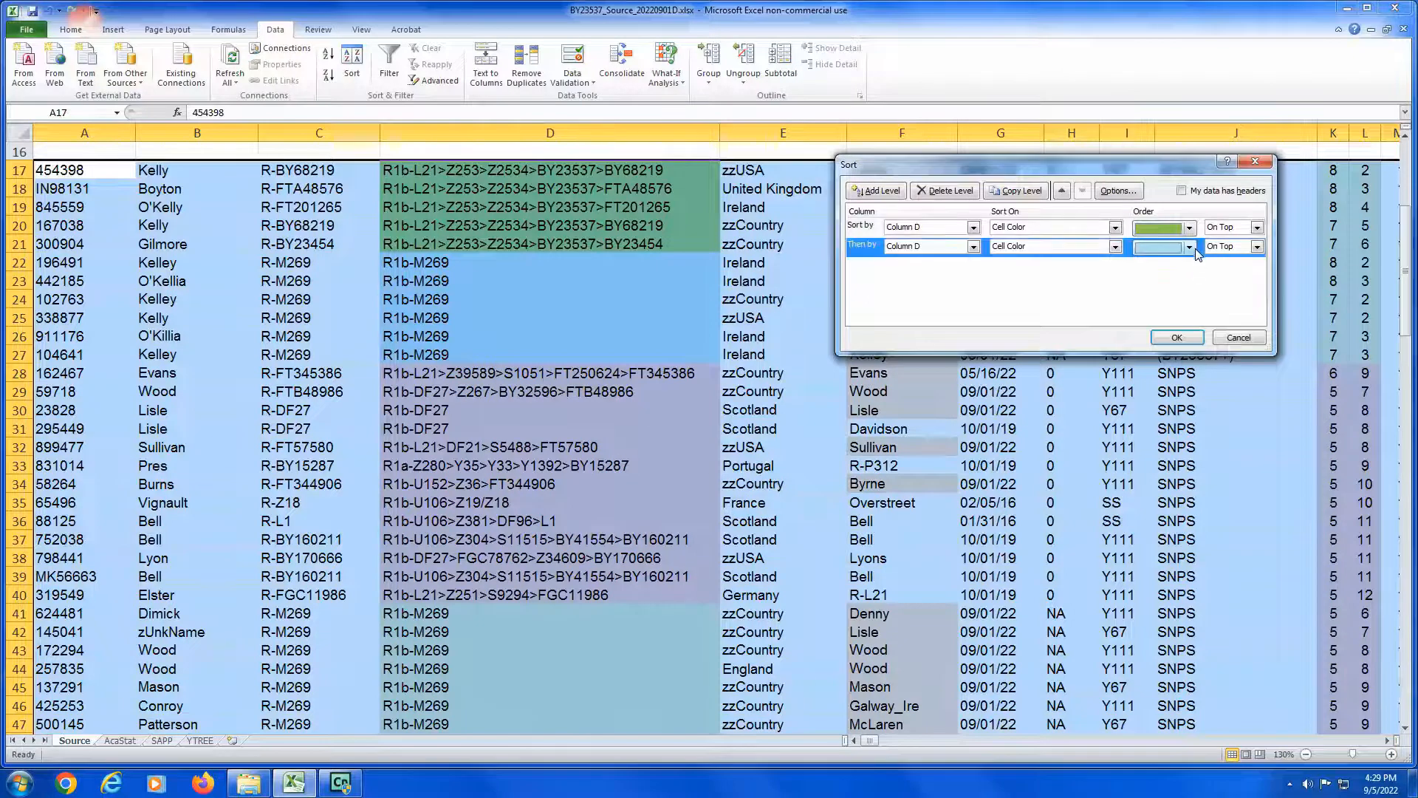
{"action": "left_click", "coordinate": [1189, 248]}
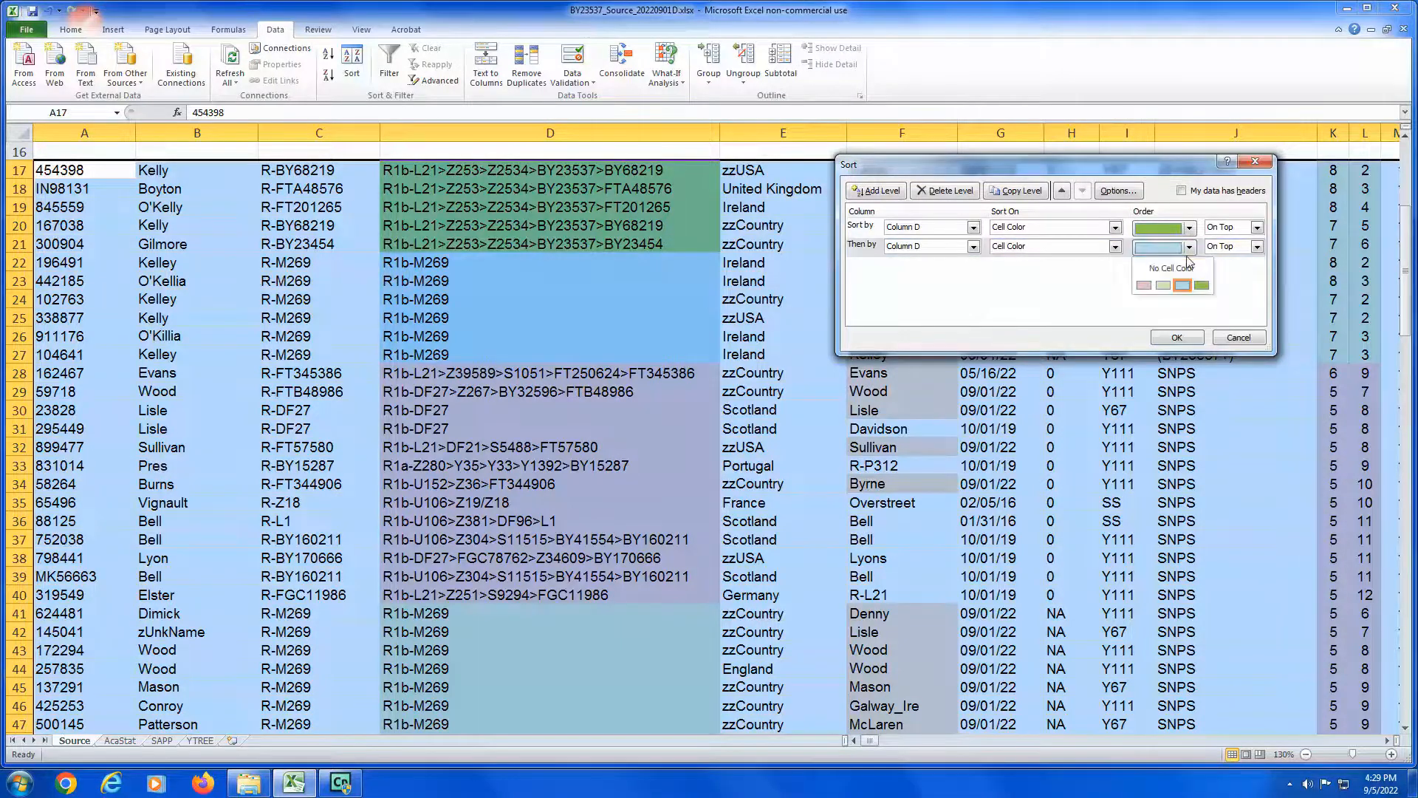
{"action": "left_click", "coordinate": [1143, 285]}
{"action": "left_click", "coordinate": [1177, 336]}
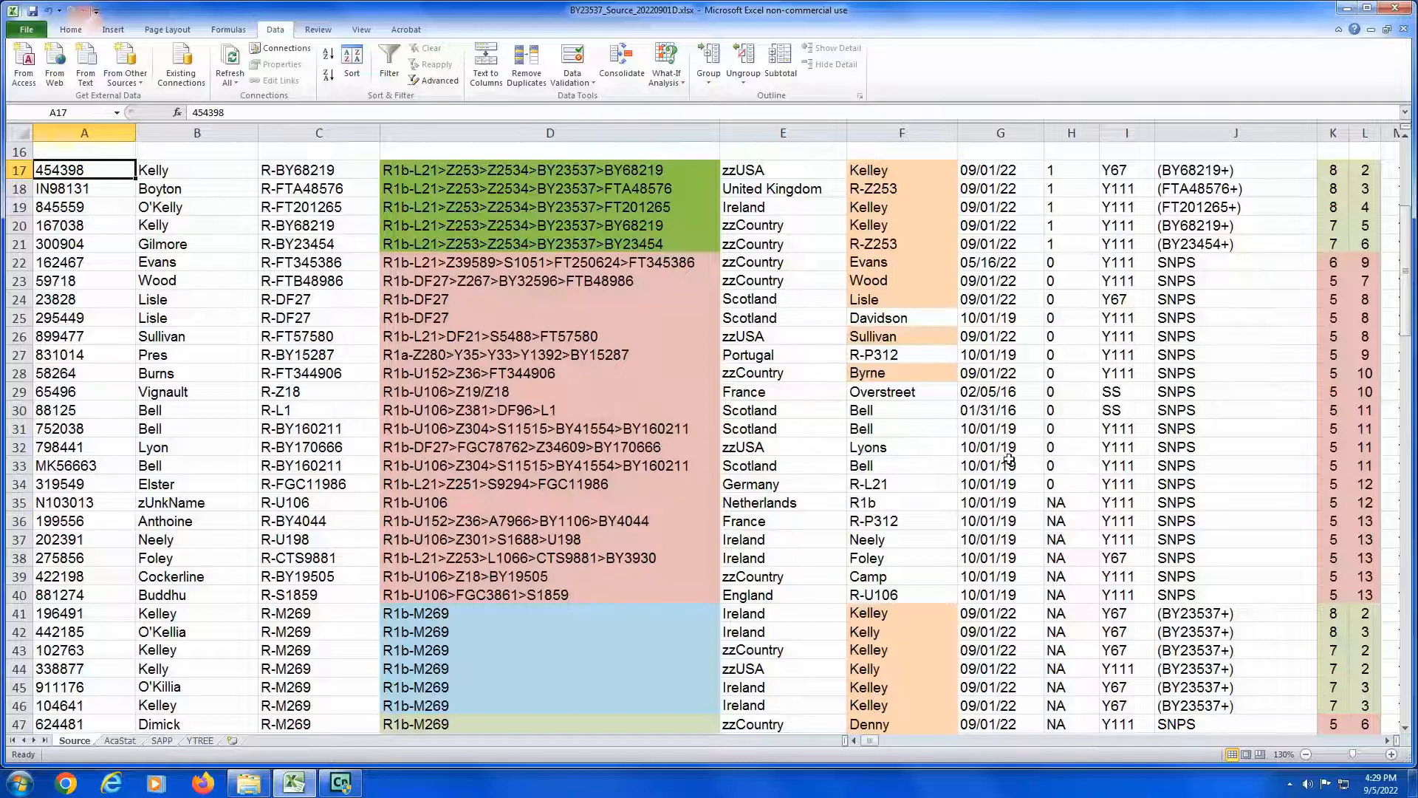
Step: Copy the 0 in the Y-SNP test cell H34 over the NA values in H35:H40
{"action": "left_click_drag", "start_coordinate": [1059, 496], "coordinate": [1058, 492]}
{"action": "left_click", "coordinate": [1057, 489]}
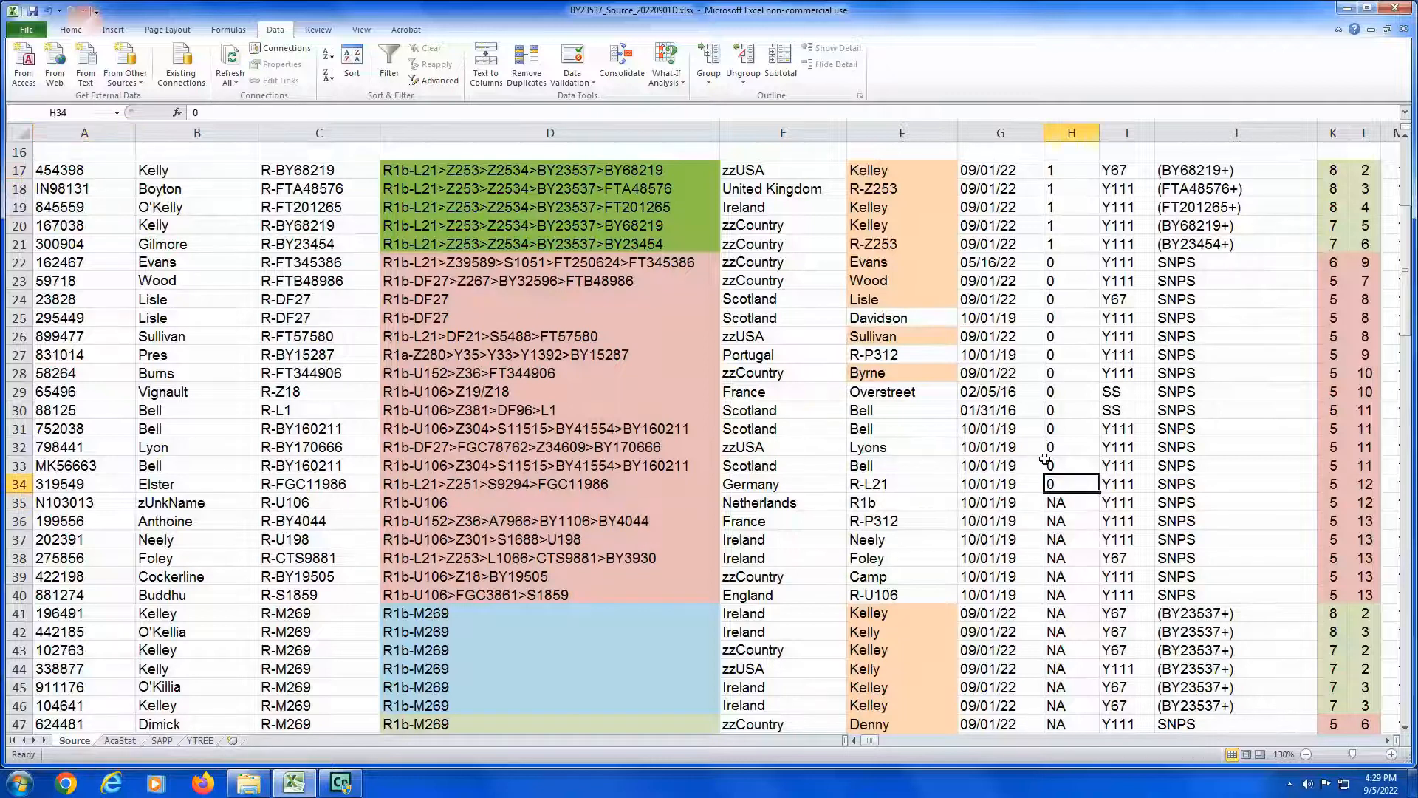
{"action": "key", "text": "ctrl+c"}
{"action": "key", "text": "Down"}
{"action": "key", "text": "shift+Down"}
{"action": "key", "text": "shift+Down"}
{"action": "key", "text": "shift+Down"}
{"action": "key", "text": "shift+Down"}
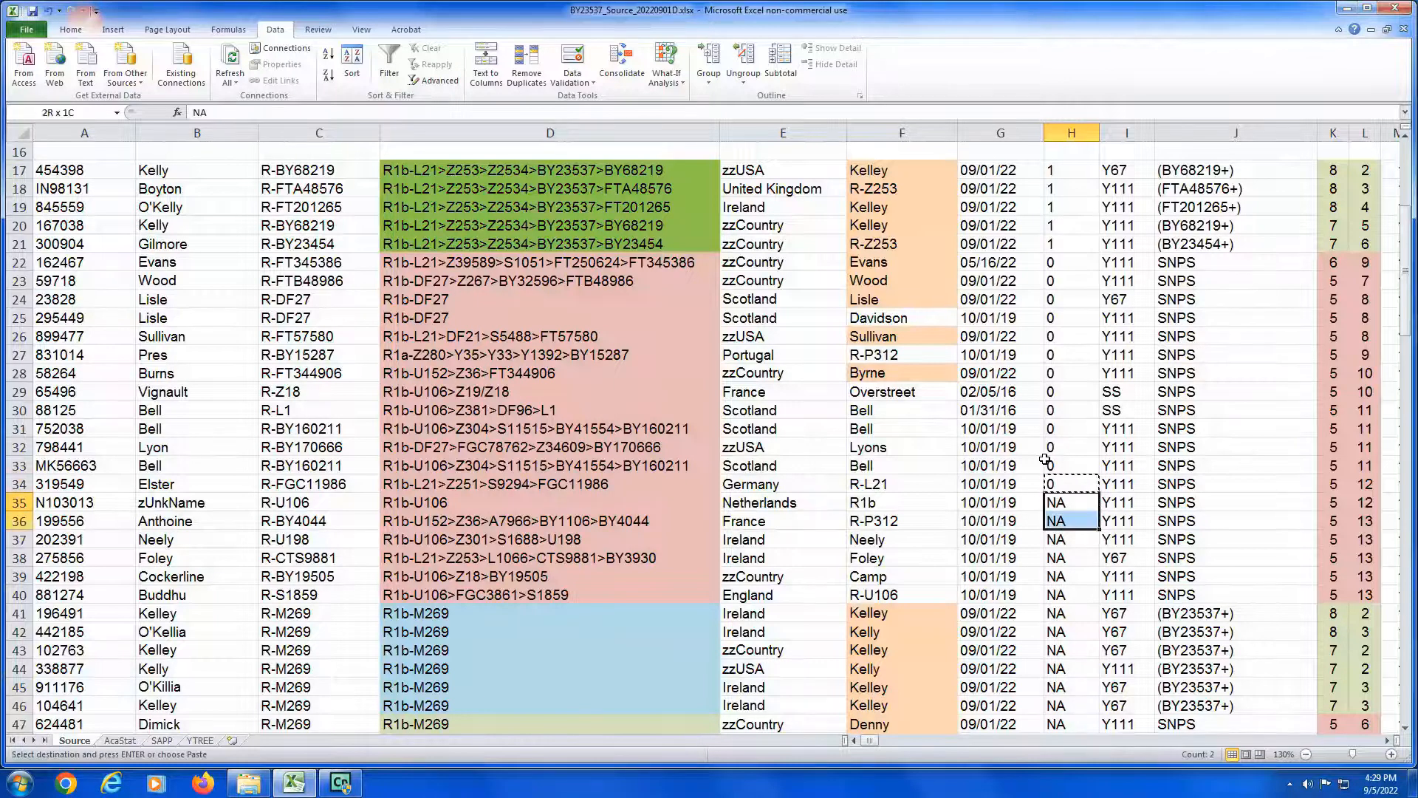
{"action": "key", "text": "shift+Down"}
{"action": "key", "text": "ctrl+v"}
Step: Insert a blank row at row 41, between the SNP-negative testers and the predicted BY23537 testers
{"action": "key", "text": "Home"}
{"action": "key", "text": "Down"}
{"action": "key", "text": "Down"}
{"action": "key", "text": "Down"}
{"action": "key", "text": "Down"}
{"action": "key", "text": "Down"}
{"action": "key", "text": "Down"}
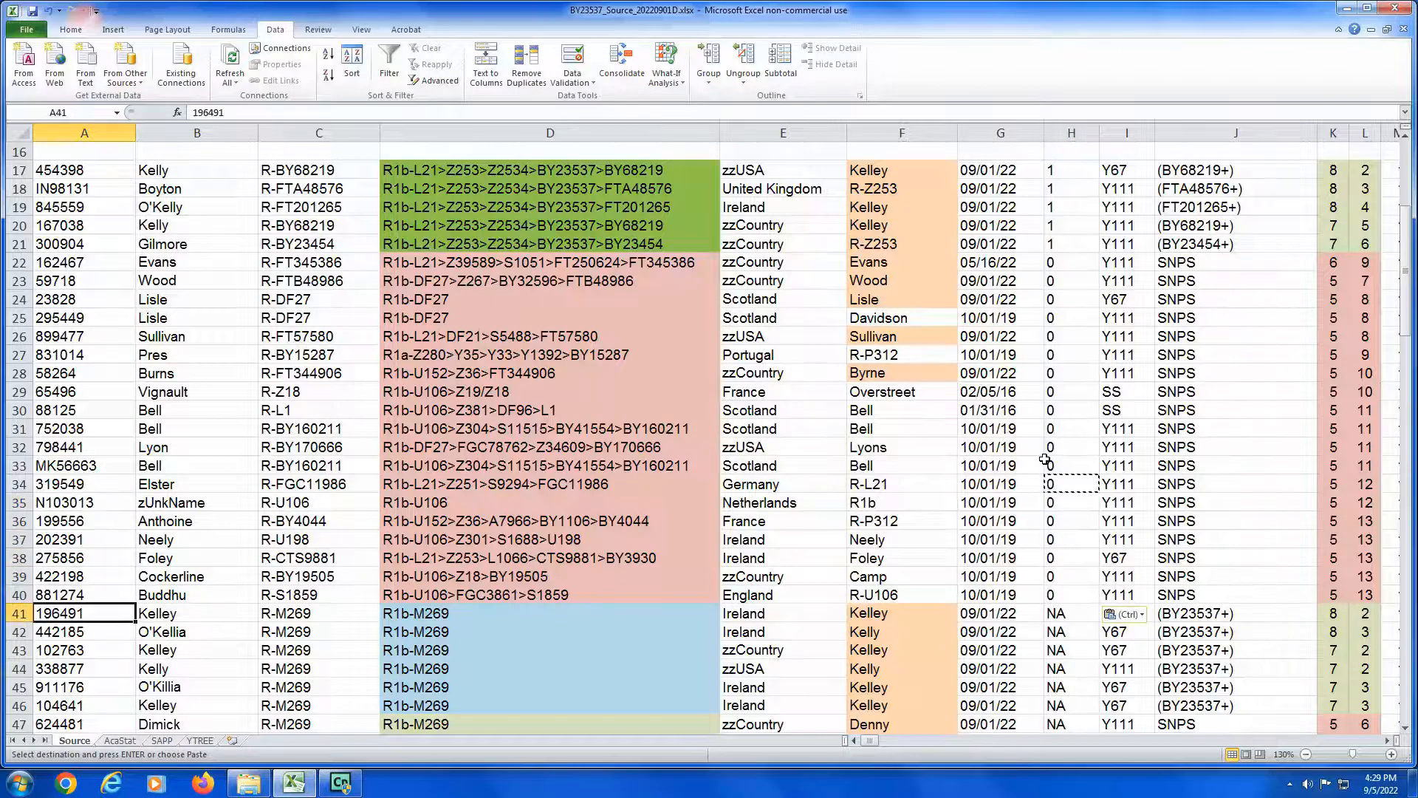
{"action": "left_click", "coordinate": [13, 613]}
{"action": "right_click", "coordinate": [14, 613]}
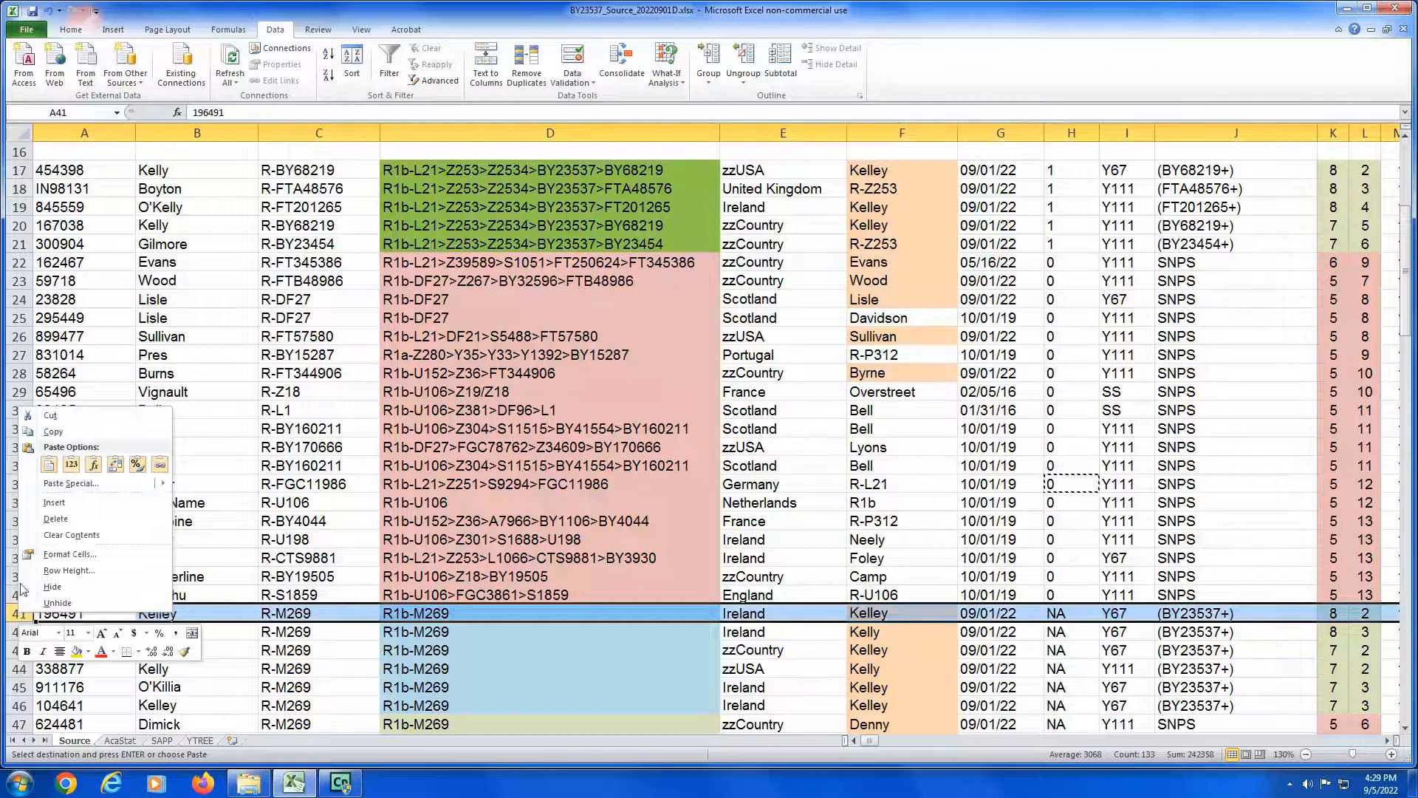
{"action": "left_click", "coordinate": [55, 503]}
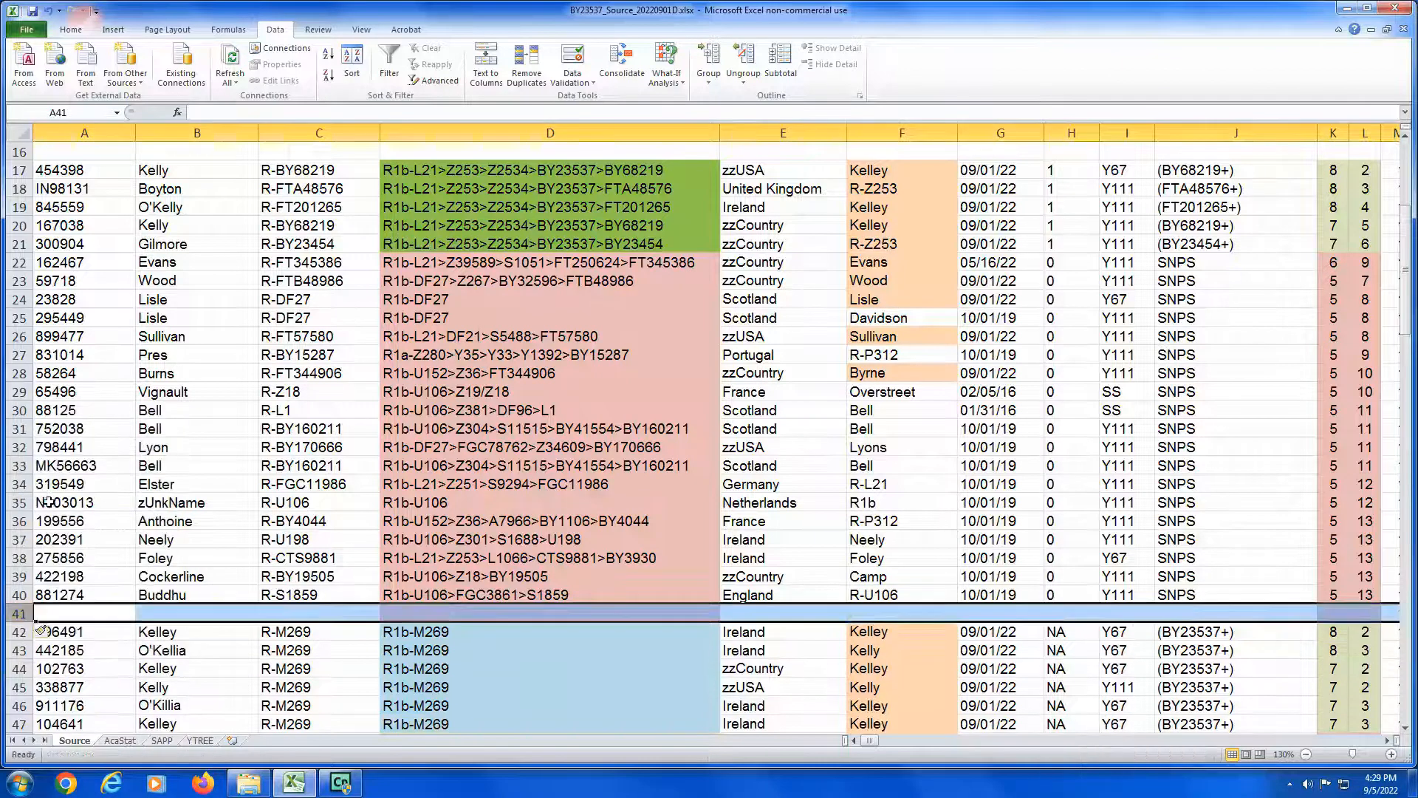
Step: Copy blank row 16 over row 41 to remove the fill colors the new row inherited
{"action": "left_click", "coordinate": [7, 151]}
{"action": "key", "text": "ctrl+x"}
{"action": "key", "text": "Down"}
{"action": "key", "text": "Down"}
{"action": "key", "text": "Down"}
{"action": "key", "text": "Down"}
{"action": "key", "text": "Down"}
{"action": "key", "text": "Down"}
{"action": "key", "text": "Down"}
{"action": "key", "text": "Down"}
{"action": "key", "text": "Down"}
{"action": "key", "text": "Down"}
{"action": "key", "text": "Down"}
{"action": "key", "text": "Down"}
{"action": "key", "text": "Down"}
{"action": "key", "text": "Down"}
{"action": "key", "text": "Down"}
{"action": "key", "text": "Down"}
{"action": "key", "text": "Down"}
{"action": "key", "text": "Down"}
{"action": "key", "text": "Down"}
{"action": "key", "text": "Down"}
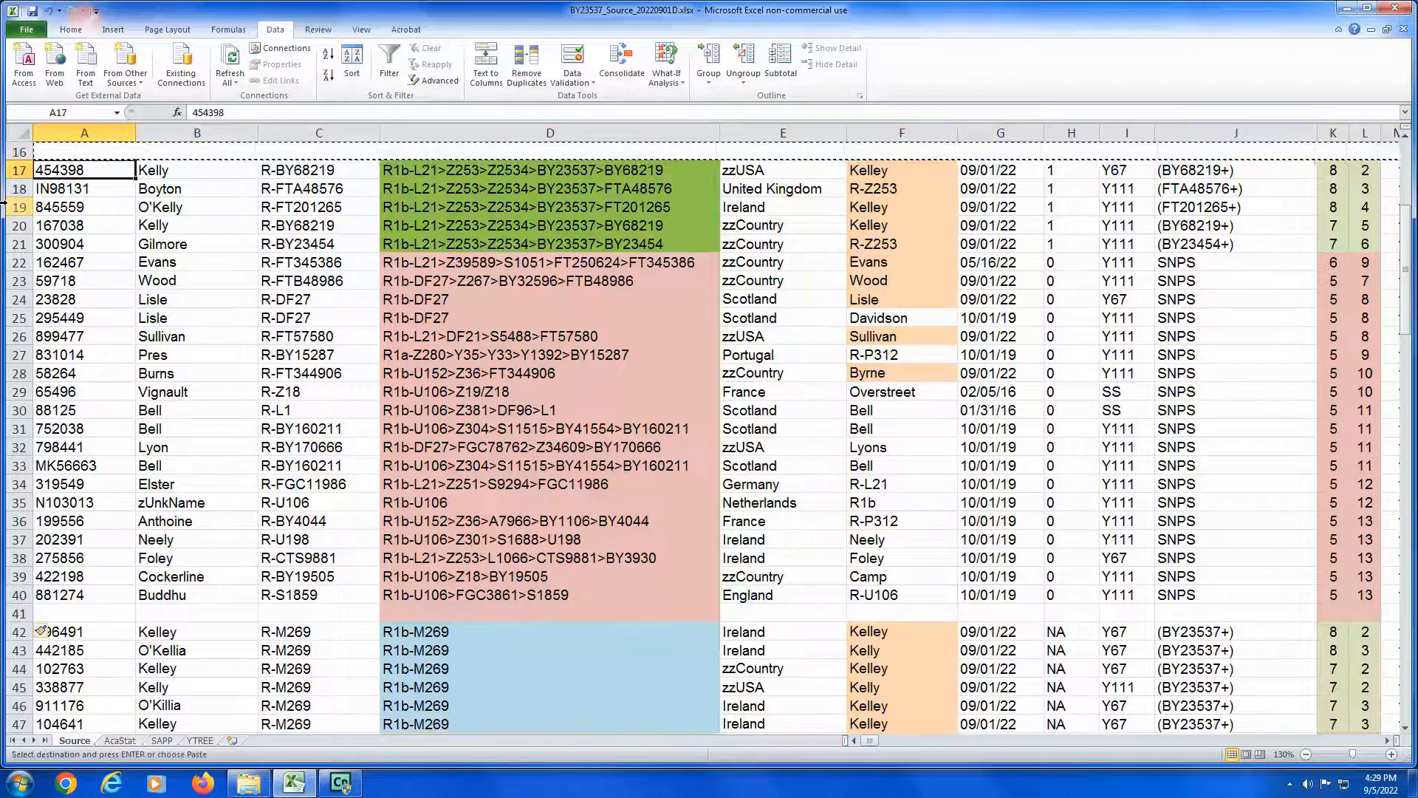
{"action": "key", "text": "Down"}
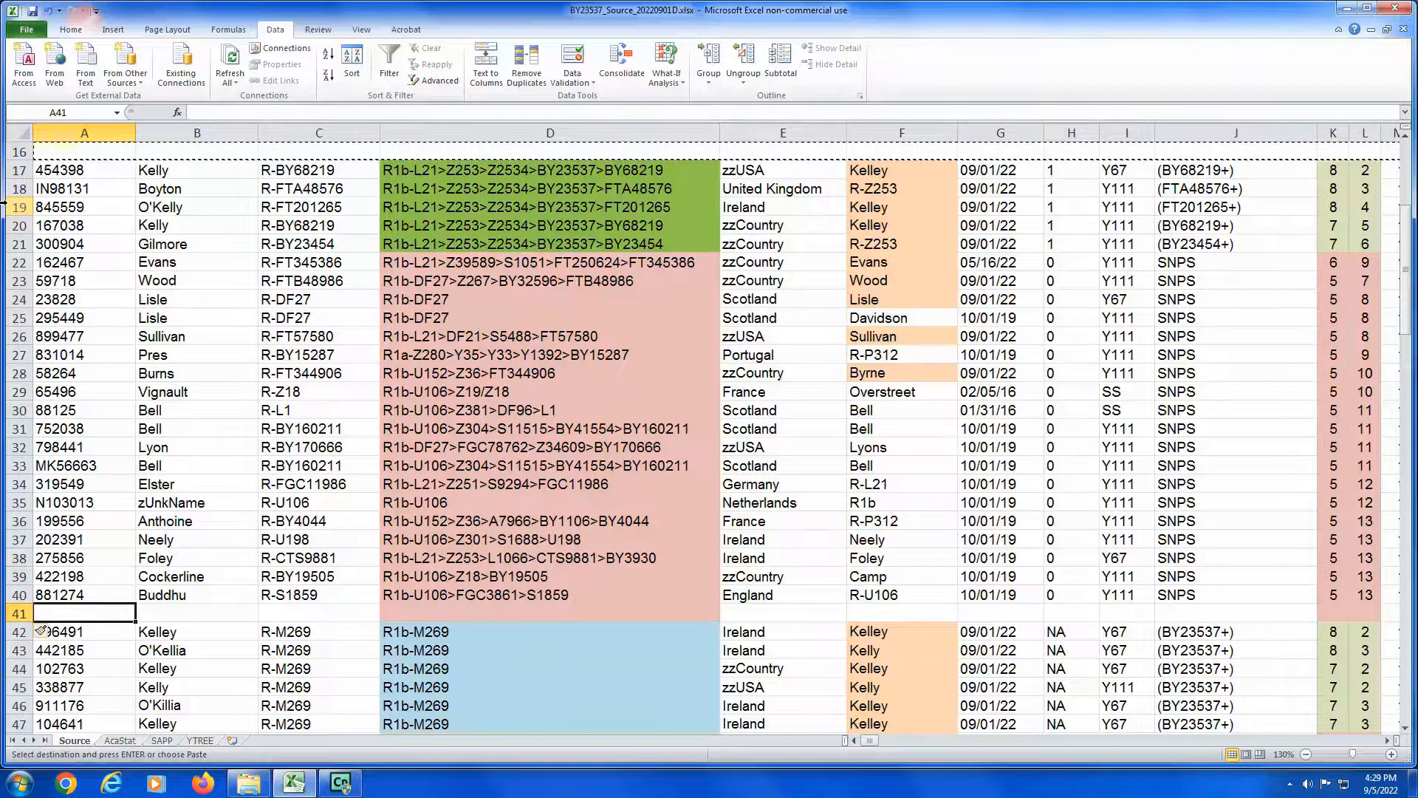
{"action": "key", "text": "shift+space"}
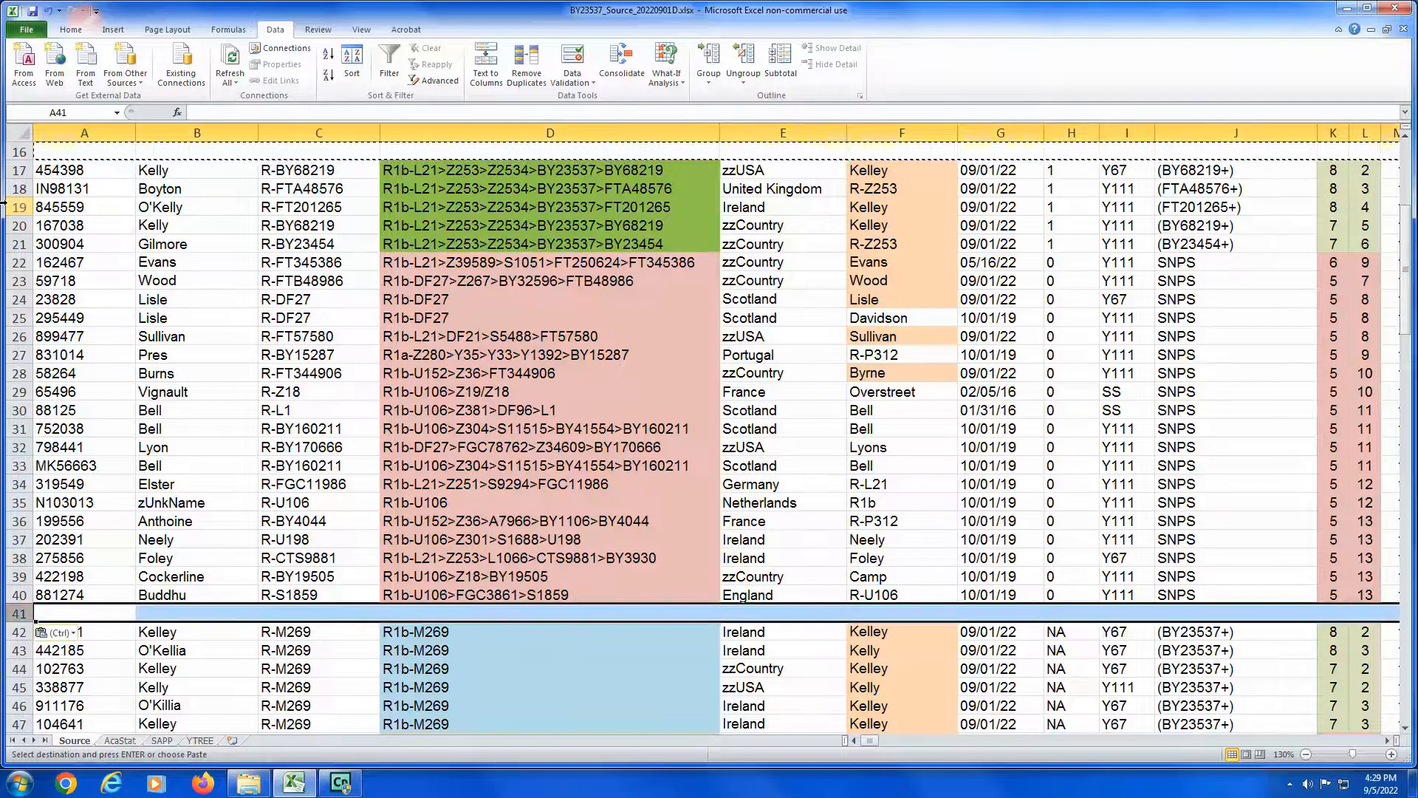
{"action": "key", "text": "Return"}
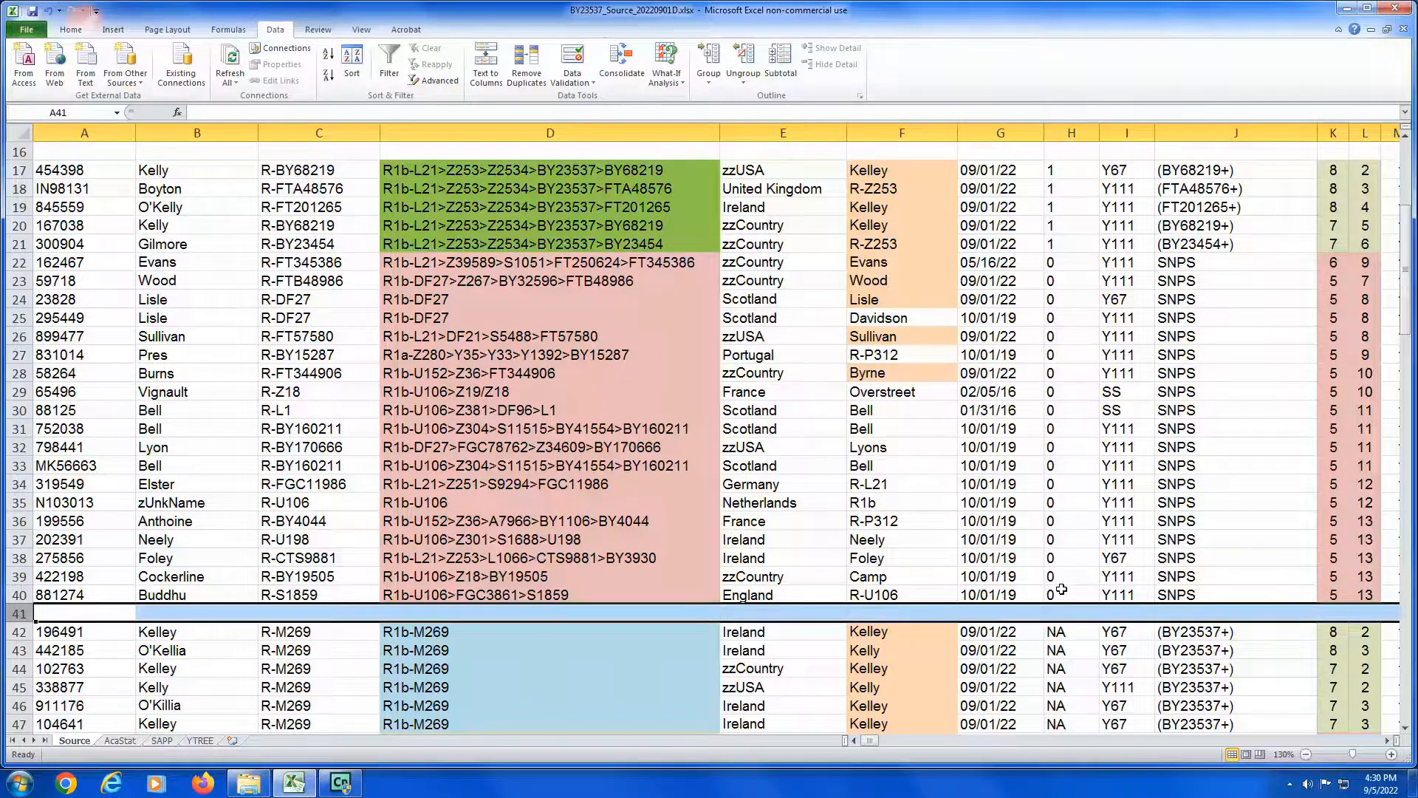
Step: Copy the SNP-positive and SNP-negative testers' data in A17:L40
{"action": "scroll", "coordinate": [1313, 242], "scroll_direction": "down", "scroll_amount": 3}
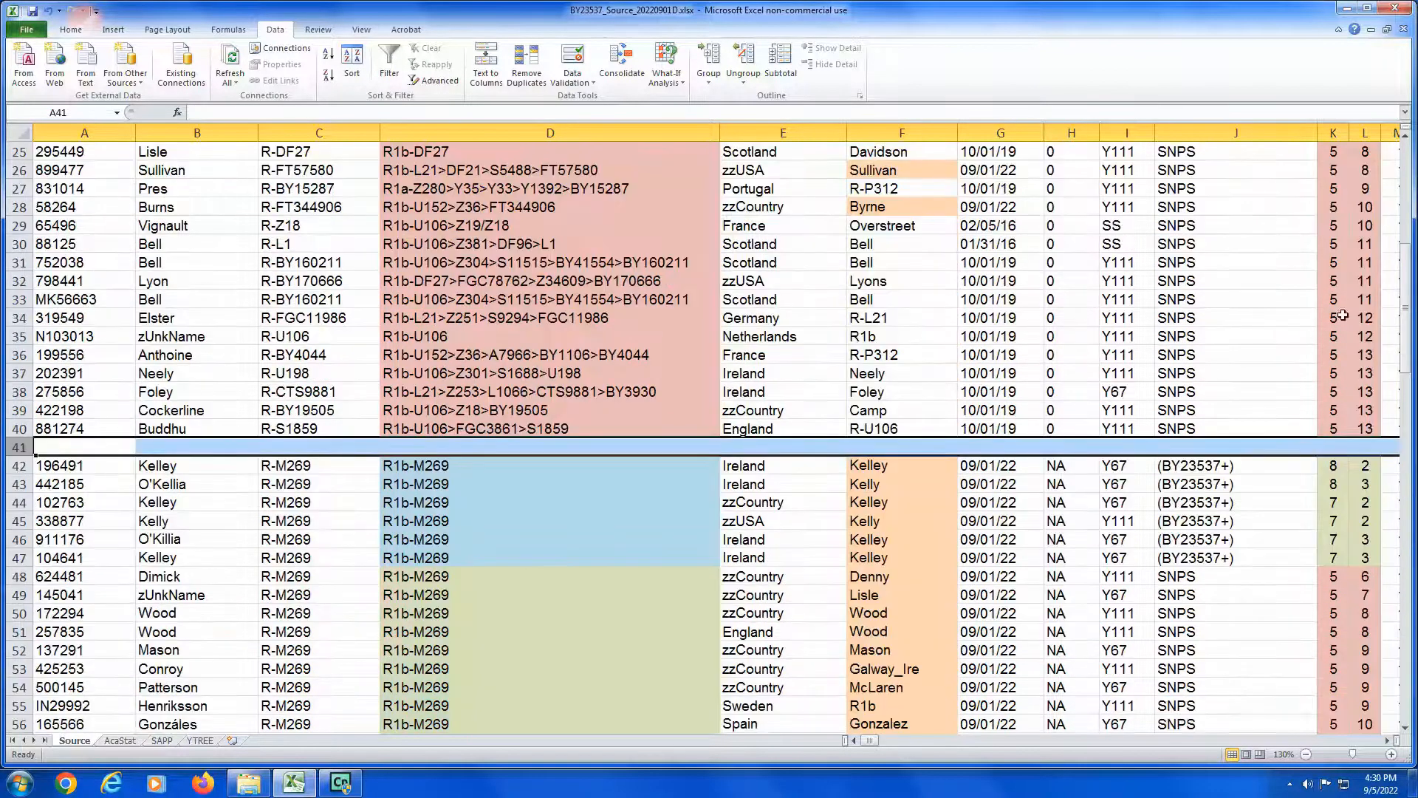
{"action": "left_click_drag", "start_coordinate": [1402, 325], "coordinate": [1403, 259]}
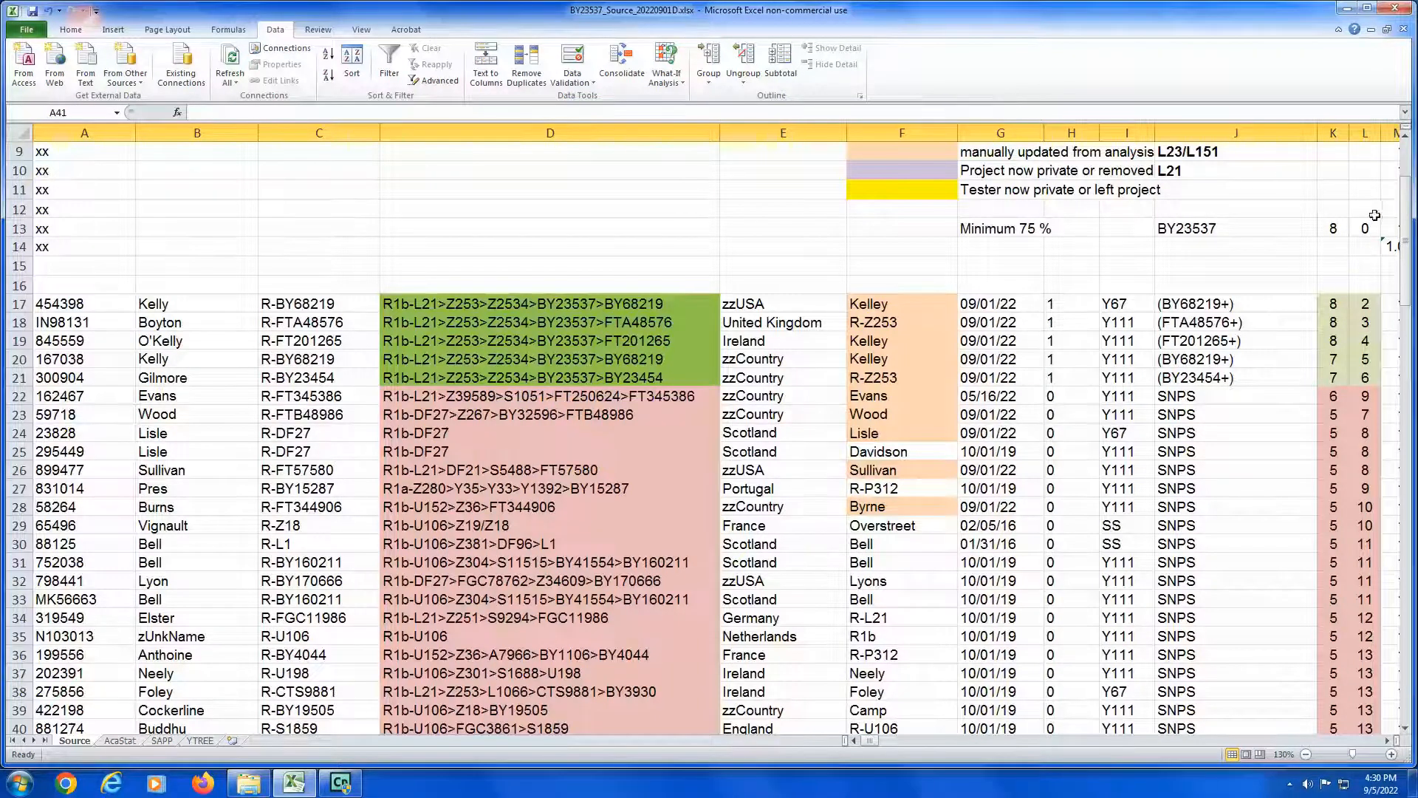
{"action": "left_click_drag", "start_coordinate": [1405, 207], "coordinate": [1405, 242]}
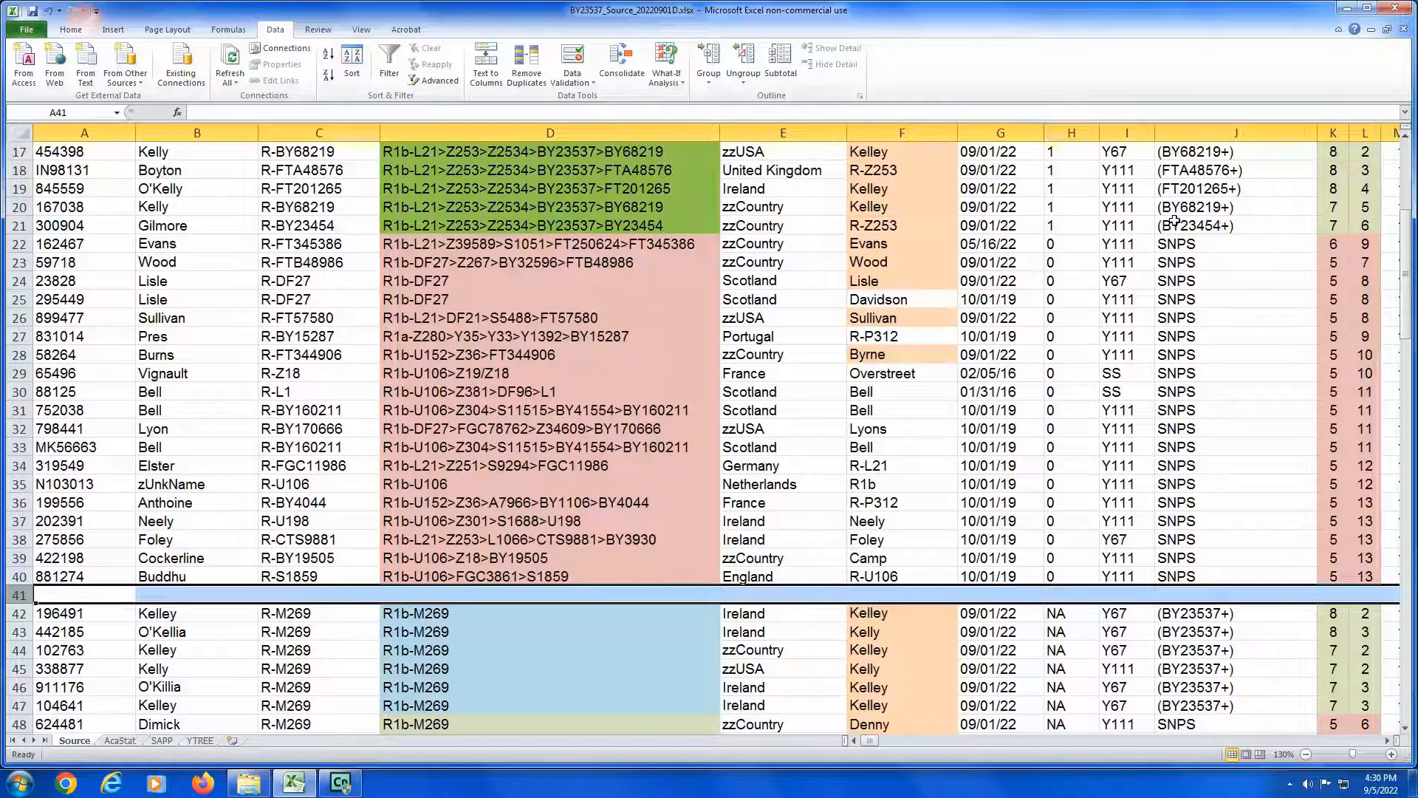
{"action": "key", "text": "Home"}
{"action": "key", "text": "Up"}
{"action": "key", "text": "Up"}
{"action": "key", "text": "Up"}
{"action": "key", "text": "Up"}
{"action": "key", "text": "Up"}
{"action": "key", "text": "Up"}
{"action": "key", "text": "Up"}
{"action": "key", "text": "Up"}
{"action": "key", "text": "Up"}
{"action": "key", "text": "Up"}
{"action": "key", "text": "Up"}
{"action": "key", "text": "Up"}
{"action": "key", "text": "Up"}
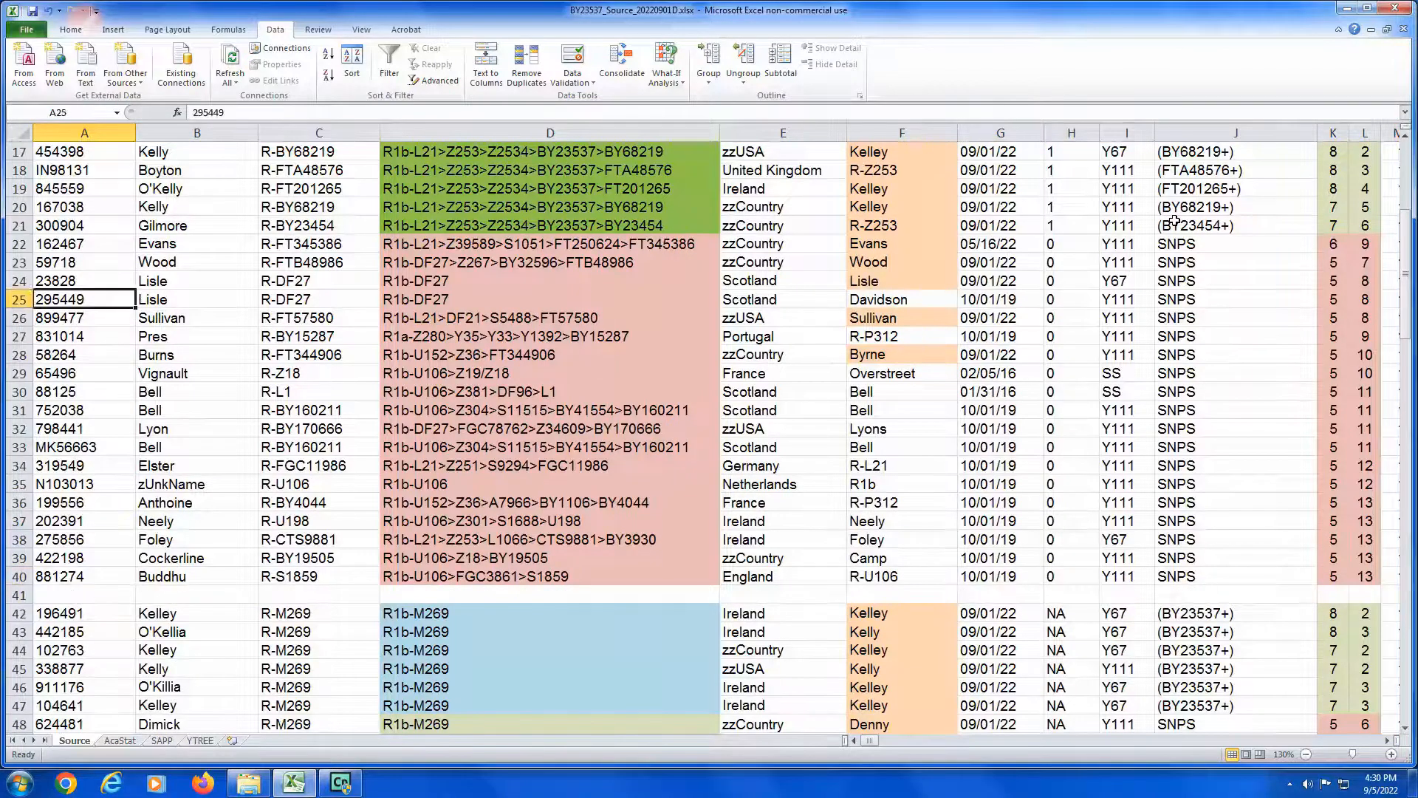
{"action": "key", "text": "Up"}
{"action": "key", "text": "Up"}
{"action": "key", "text": "Up"}
{"action": "key", "text": "Up"}
{"action": "key", "text": "Up"}
{"action": "key", "text": "Up"}
{"action": "key", "text": "Up"}
{"action": "key", "text": "Up"}
{"action": "key", "text": "Up"}
{"action": "key", "text": "Up"}
{"action": "key", "text": "Up"}
{"action": "key", "text": "Up"}
{"action": "key", "text": "Up"}
{"action": "key", "text": "Up"}
{"action": "key", "text": "Up"}
{"action": "key", "text": "Up"}
{"action": "key", "text": "Up"}
{"action": "key", "text": "Up"}
{"action": "key", "text": "Down"}
{"action": "key", "text": "Down"}
{"action": "key", "text": "Down"}
{"action": "key", "text": "Down"}
{"action": "key", "text": "Down"}
{"action": "key", "text": "Down"}
{"action": "key", "text": "Down"}
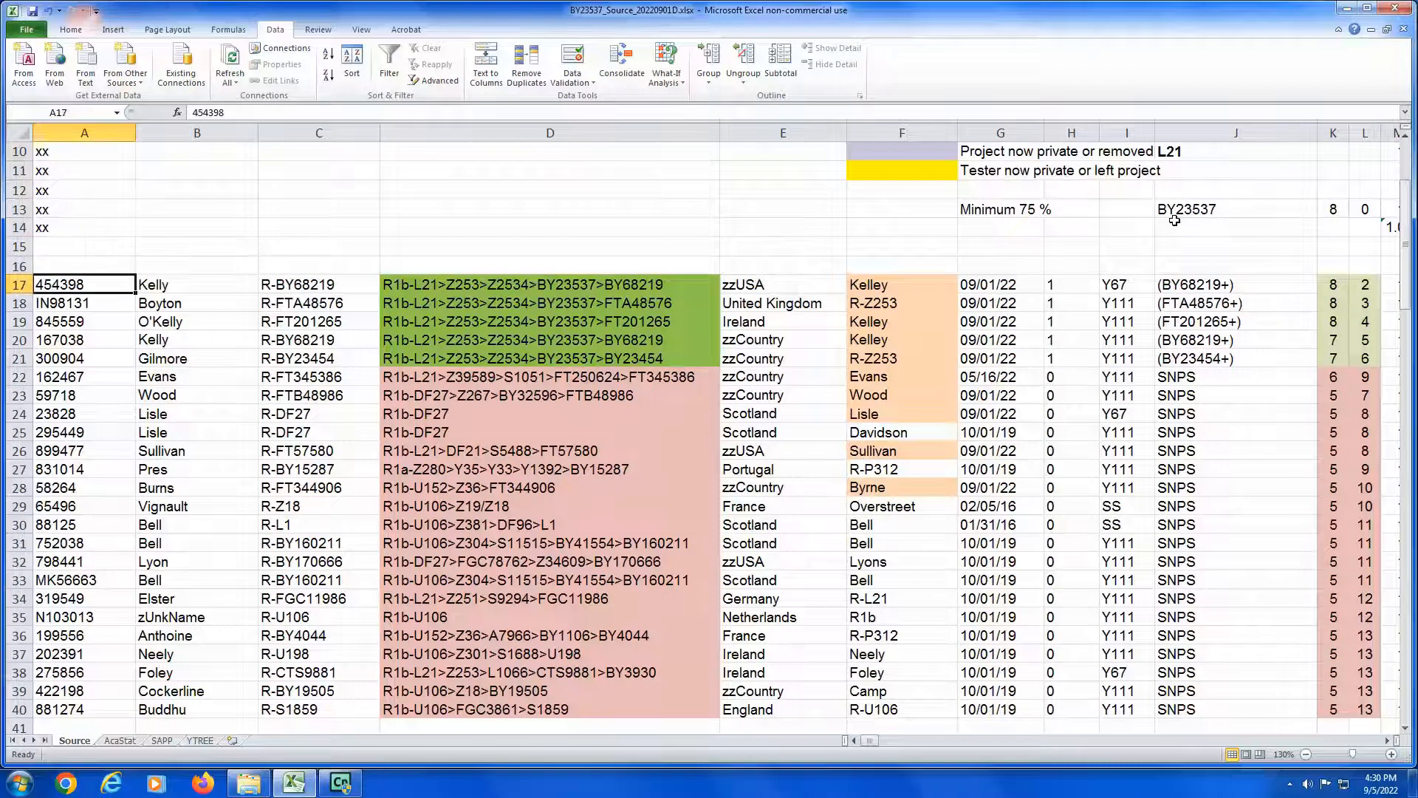
{"action": "key", "text": "shift+Down"}
{"action": "key", "text": "shift+Down"}
{"action": "key", "text": "shift+Down"}
{"action": "key", "text": "shift+Down"}
{"action": "key", "text": "shift+Down"}
{"action": "key", "text": "shift+Down"}
{"action": "key", "text": "shift+Down"}
{"action": "key", "text": "shift+Down"}
{"action": "key", "text": "shift+Down"}
{"action": "key", "text": "shift+Down"}
{"action": "key", "text": "shift+Down"}
{"action": "key", "text": "shift+Down"}
{"action": "key", "text": "shift+Down"}
{"action": "key", "text": "shift+Down"}
{"action": "key", "text": "shift+Down"}
{"action": "key", "text": "shift+Down"}
{"action": "key", "text": "shift+Down"}
{"action": "key", "text": "shift+Down"}
{"action": "key", "text": "shift+Down"}
{"action": "key", "text": "shift+Down"}
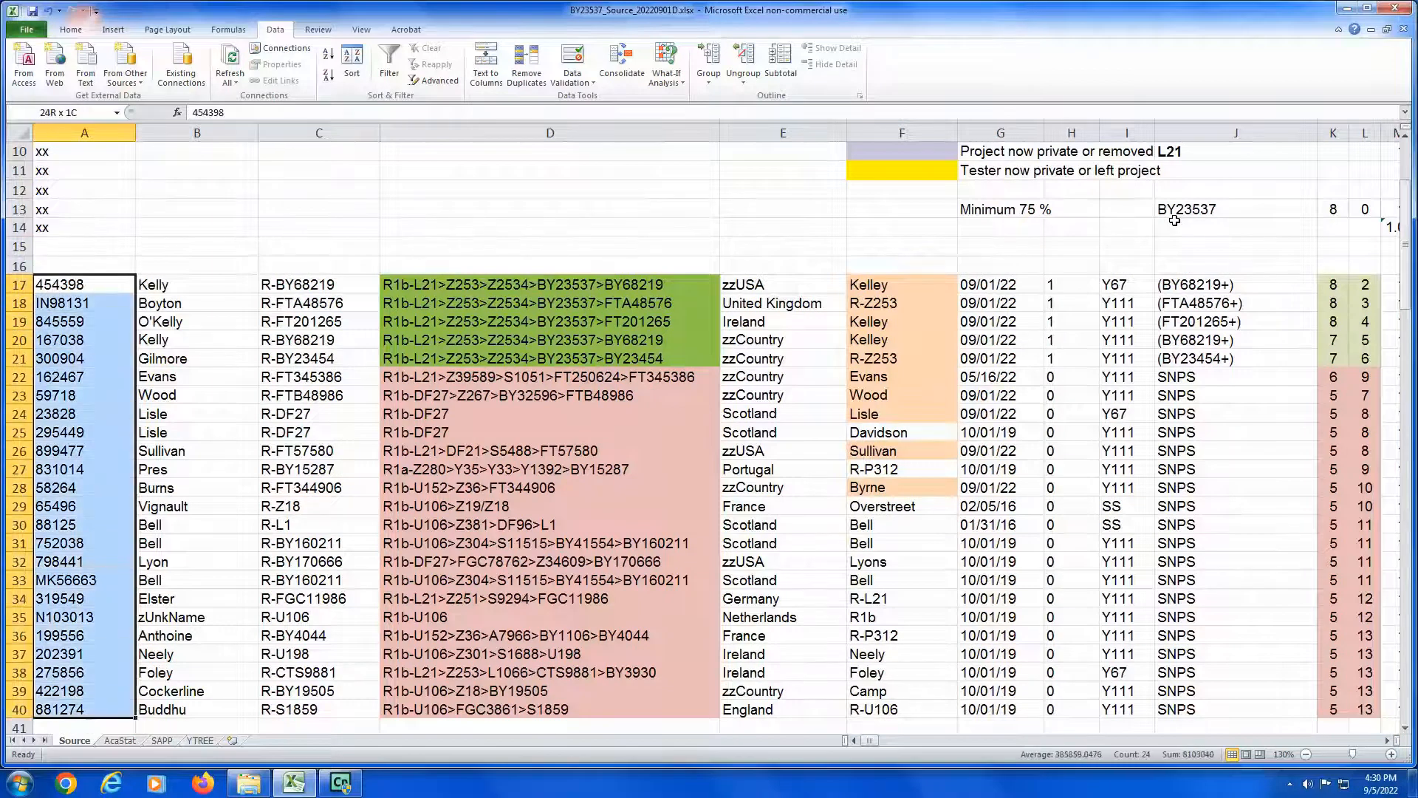
{"action": "key", "text": "shift+Right"}
{"action": "key", "text": "shift+Right"}
{"action": "key", "text": "shift+Right"}
{"action": "key", "text": "shift+Right"}
{"action": "key", "text": "shift+Right"}
{"action": "key", "text": "shift+Right"}
{"action": "key", "text": "shift+Right"}
{"action": "key", "text": "shift+Right"}
{"action": "key", "text": "shift+Right"}
{"action": "key", "text": "shift+Right"}
{"action": "key", "text": "shift+Right"}
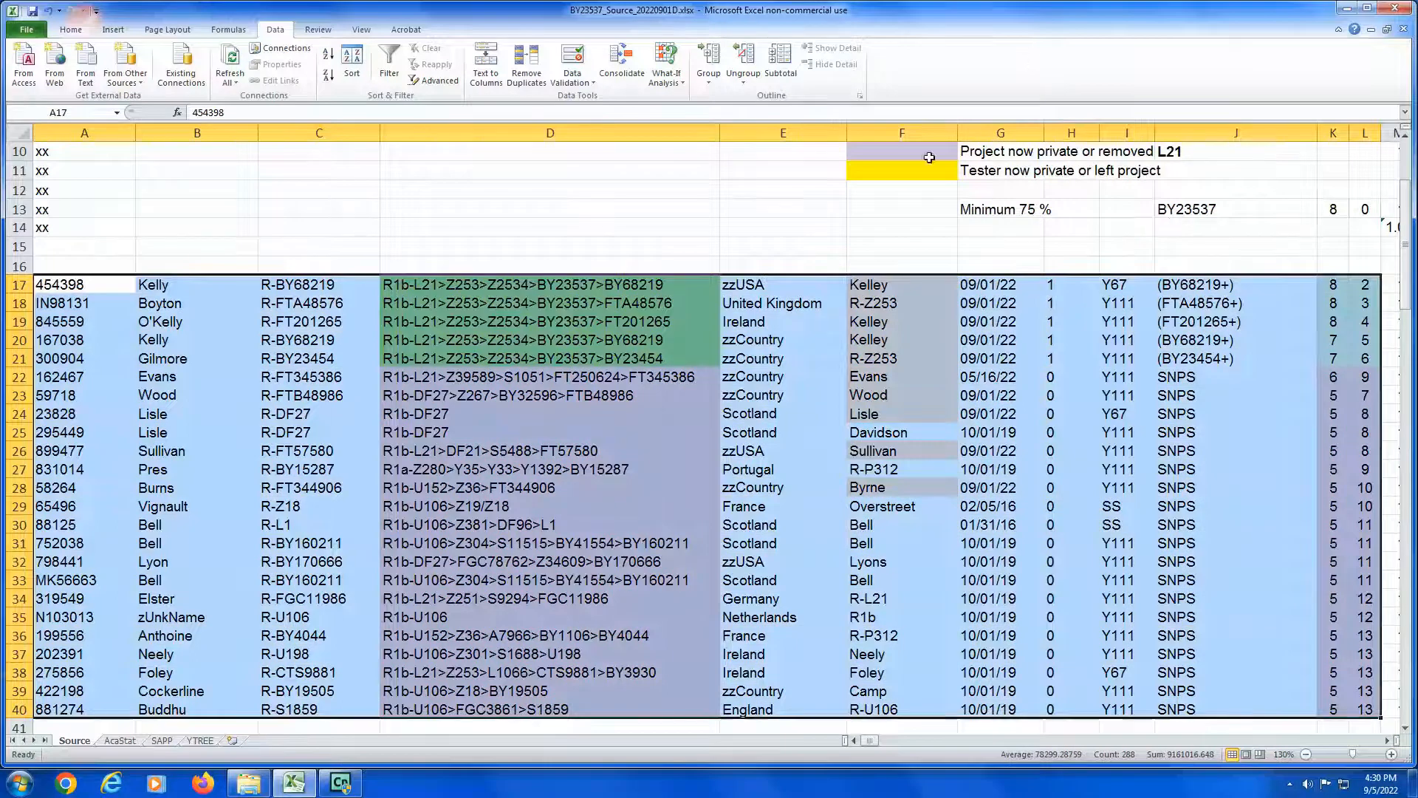
{"action": "right_click", "coordinate": [519, 448]}
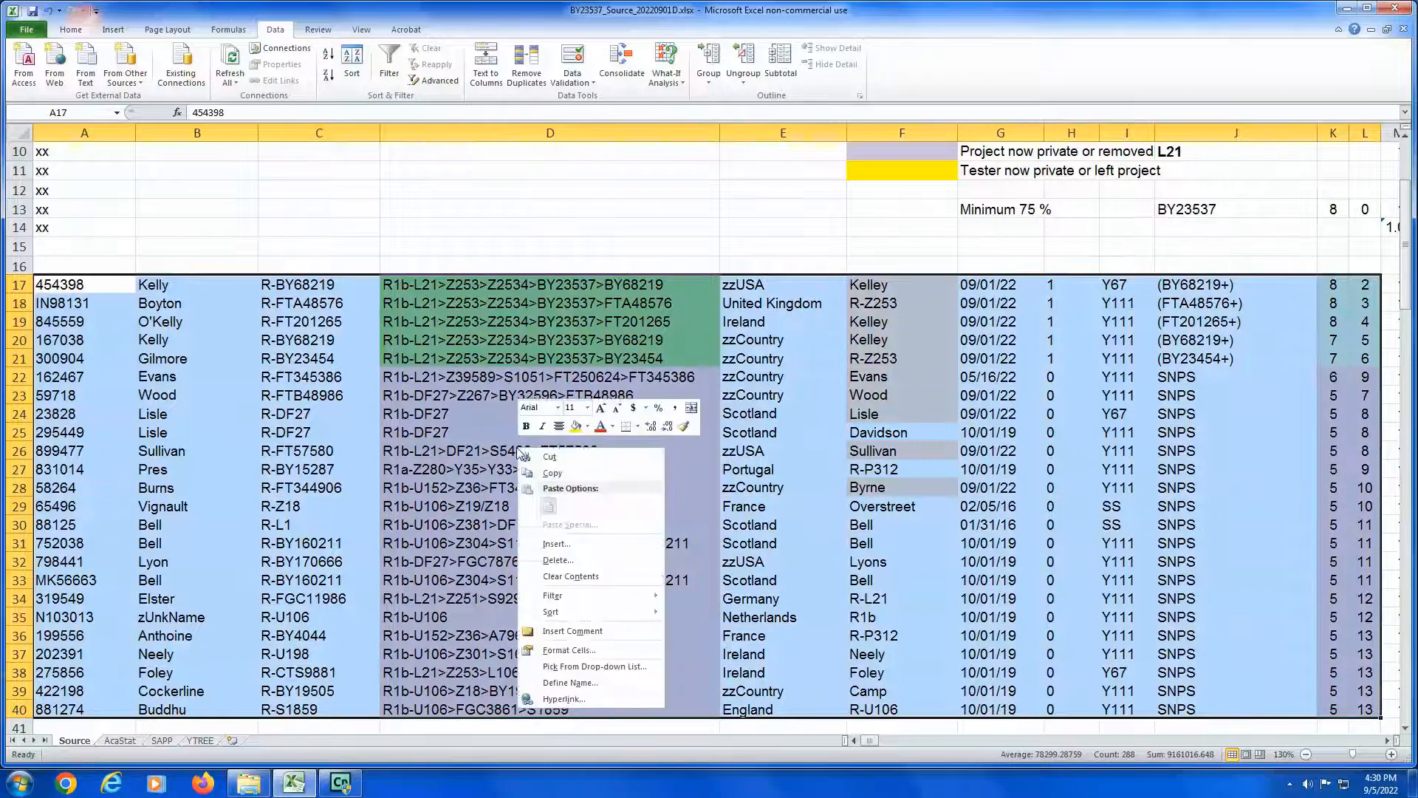
{"action": "left_click", "coordinate": [553, 475]}
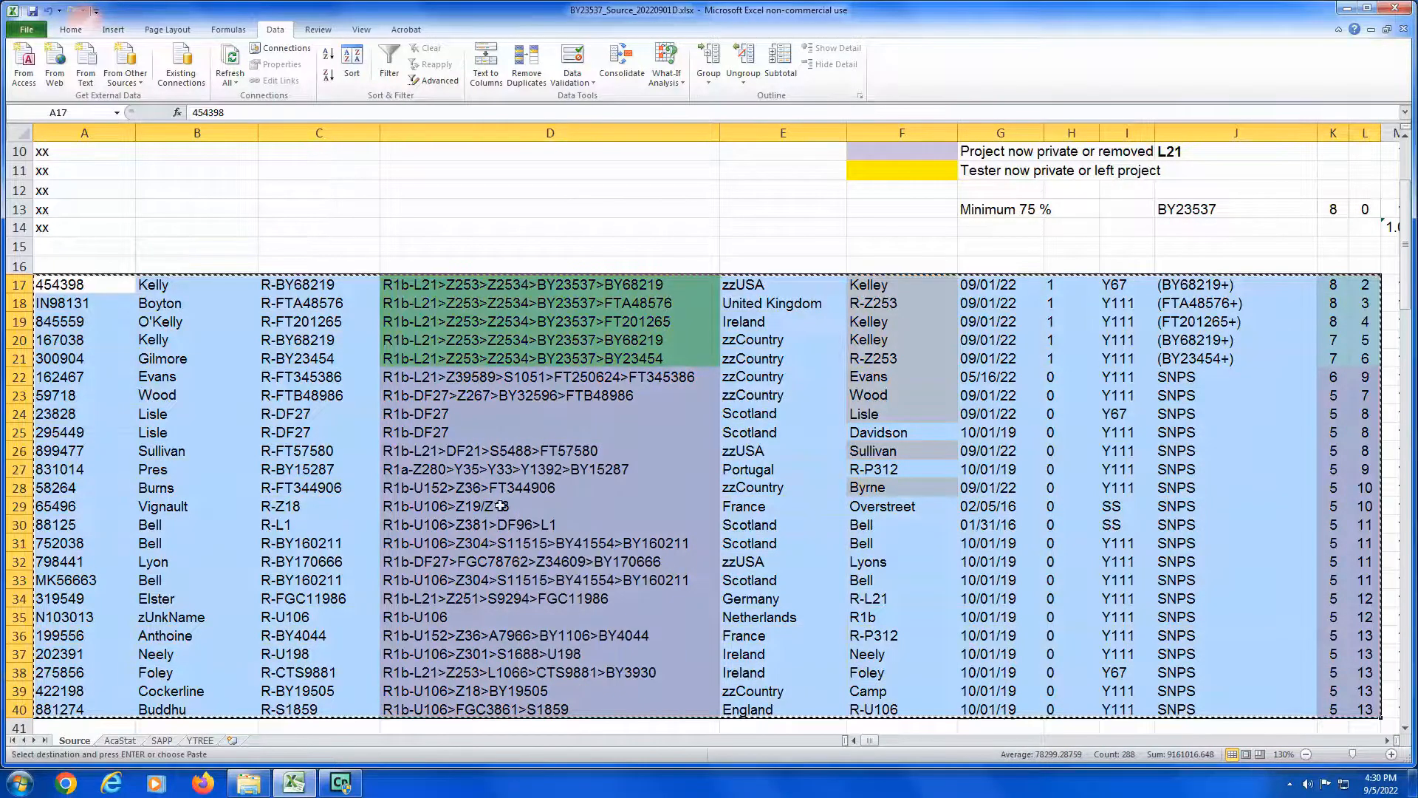
Step: Paste the copied tester data as values on the AcaStat sheet, starting at F2
{"action": "left_click", "coordinate": [135, 741]}
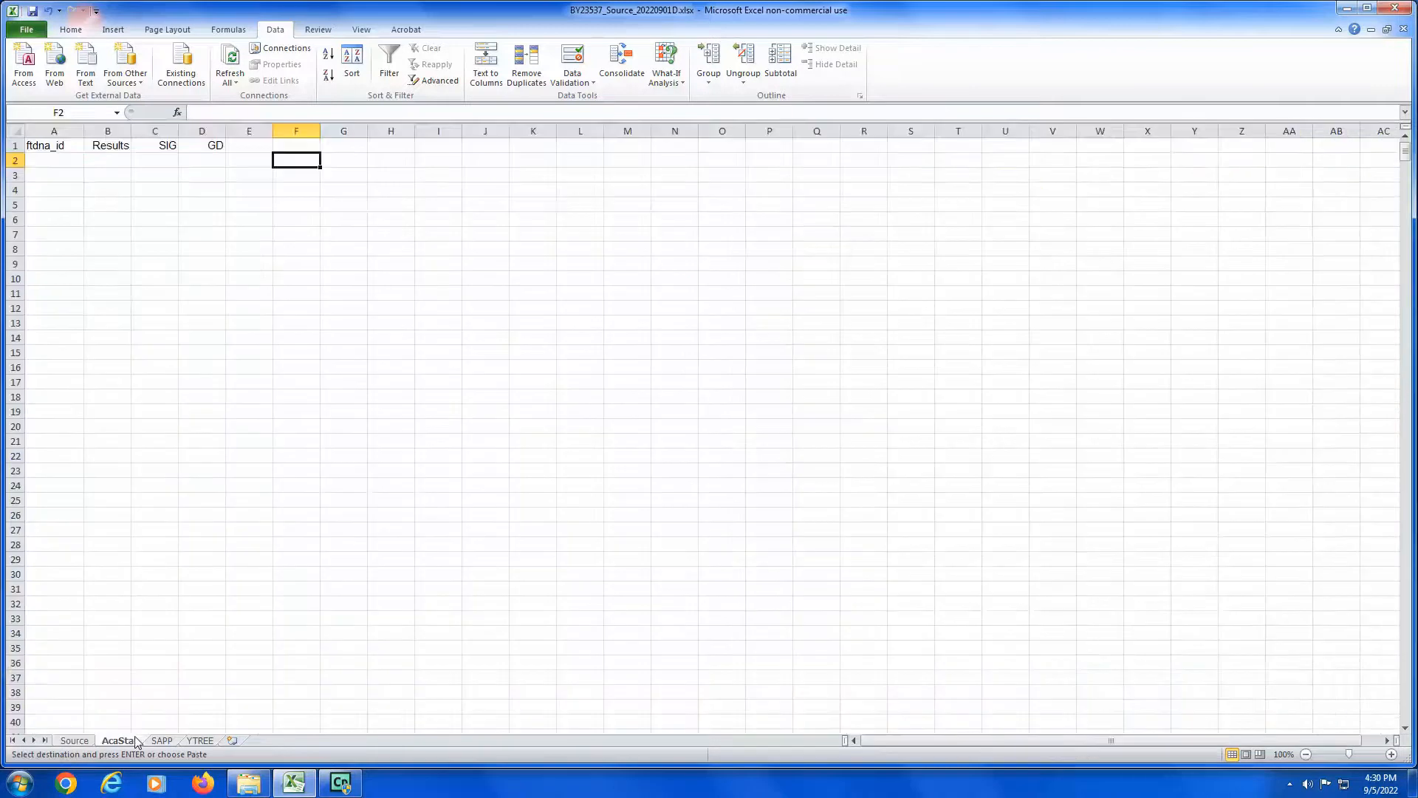
{"action": "right_click", "coordinate": [295, 164]}
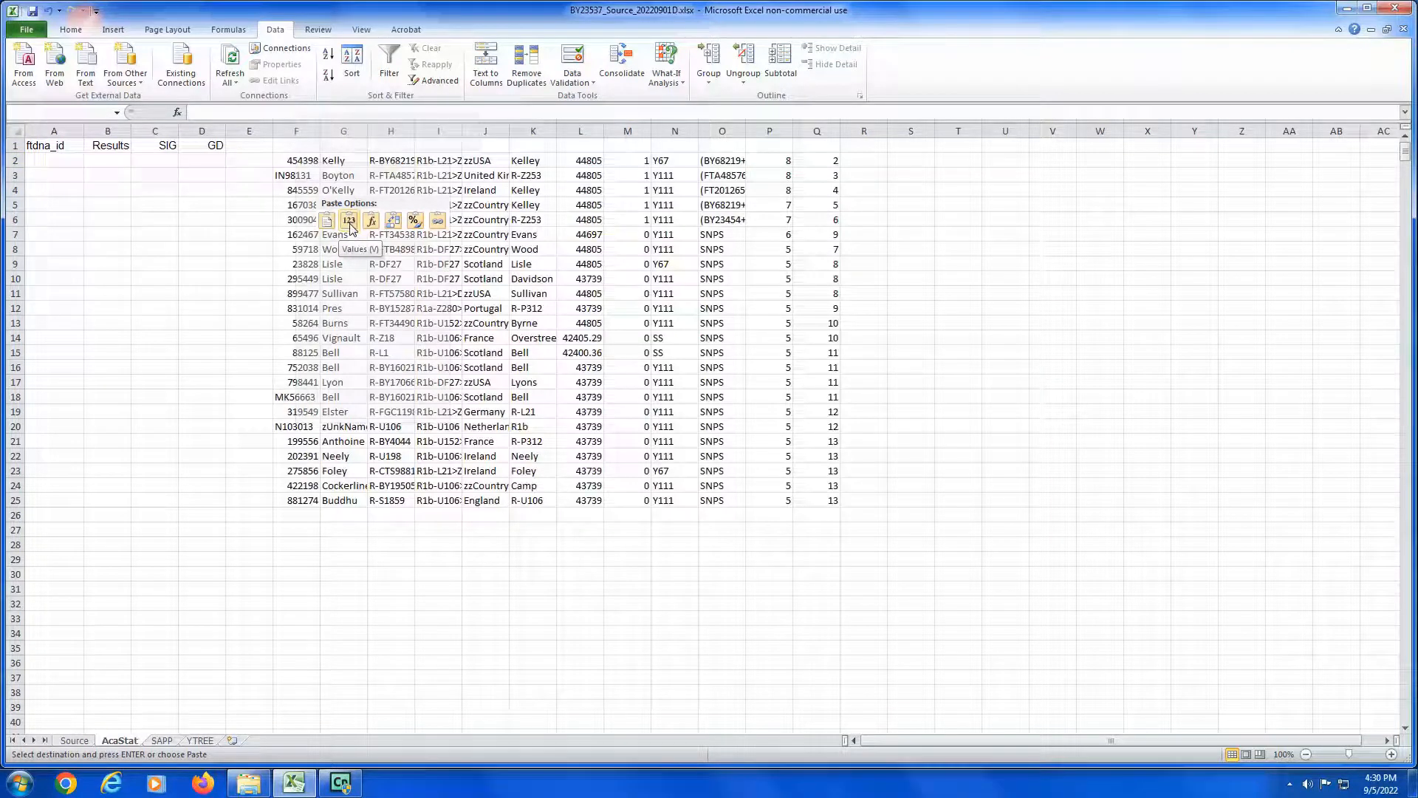
{"action": "left_click", "coordinate": [350, 222]}
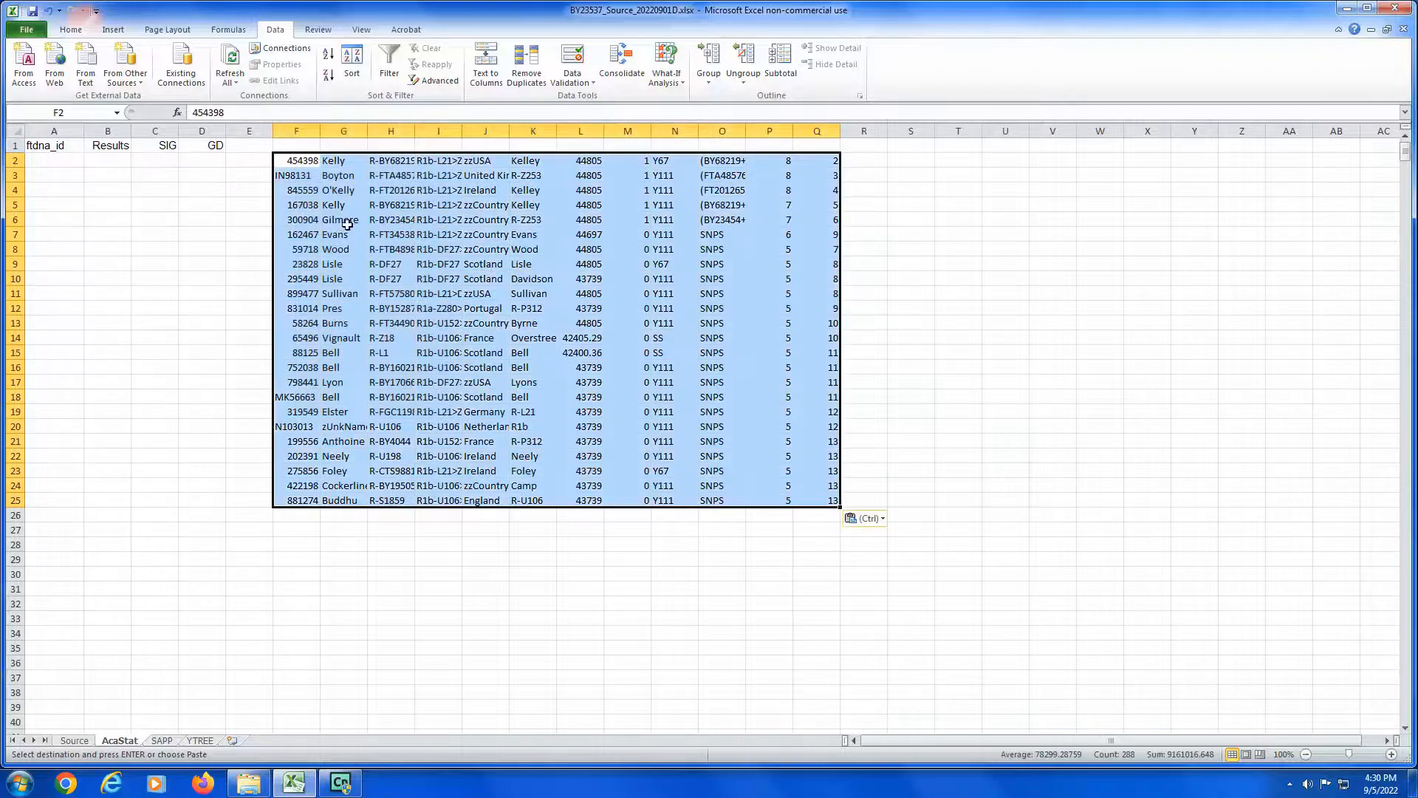
Step: Delete columns G through L, holding the names, haplogroups, countries, sources and Y-STR dates
{"action": "left_click", "coordinate": [336, 130]}
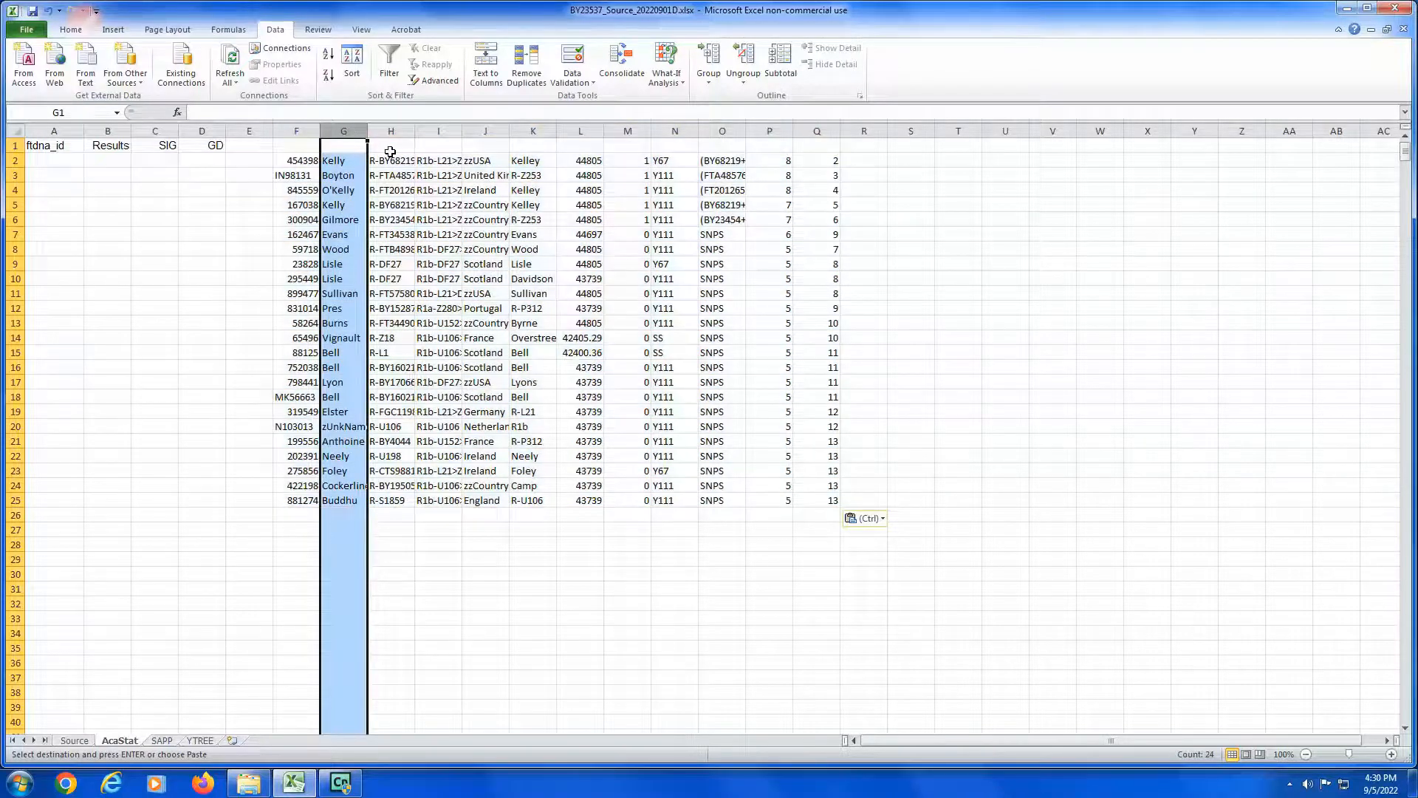
{"action": "key", "text": "shift+Right"}
{"action": "key", "text": "shift+Right"}
{"action": "key", "text": "shift+Right"}
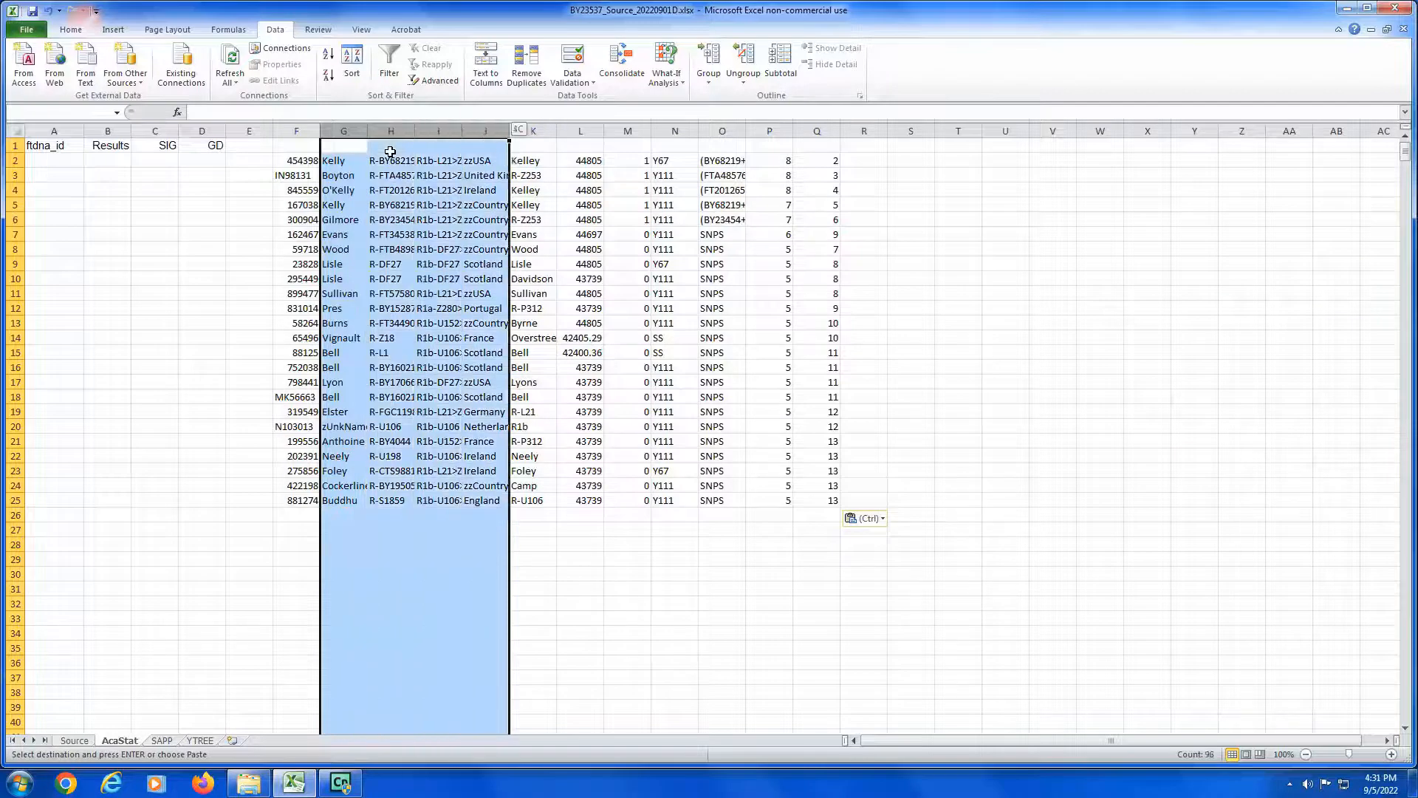
{"action": "key", "text": "shift+Right"}
{"action": "key", "text": "shift+Right"}
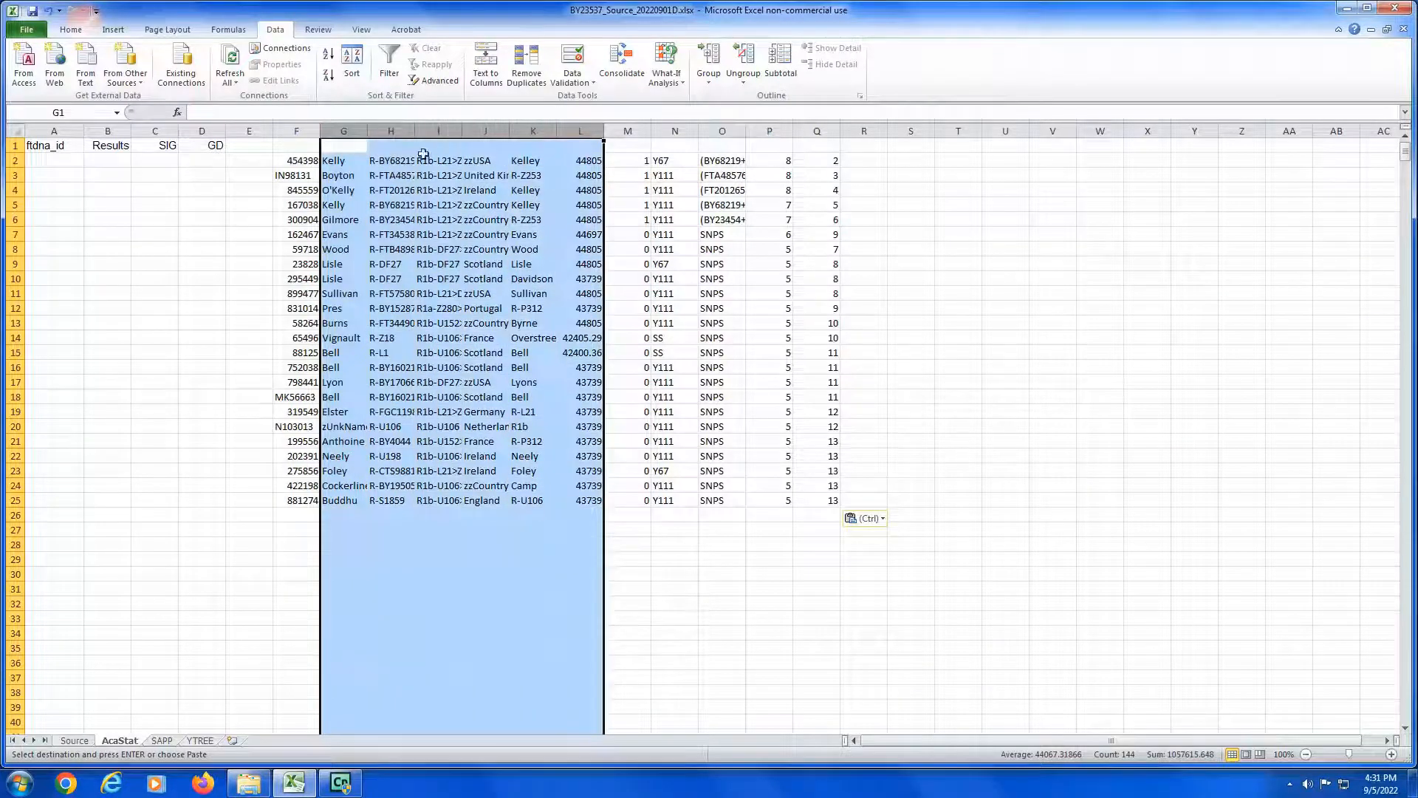
{"action": "right_click", "coordinate": [448, 135]}
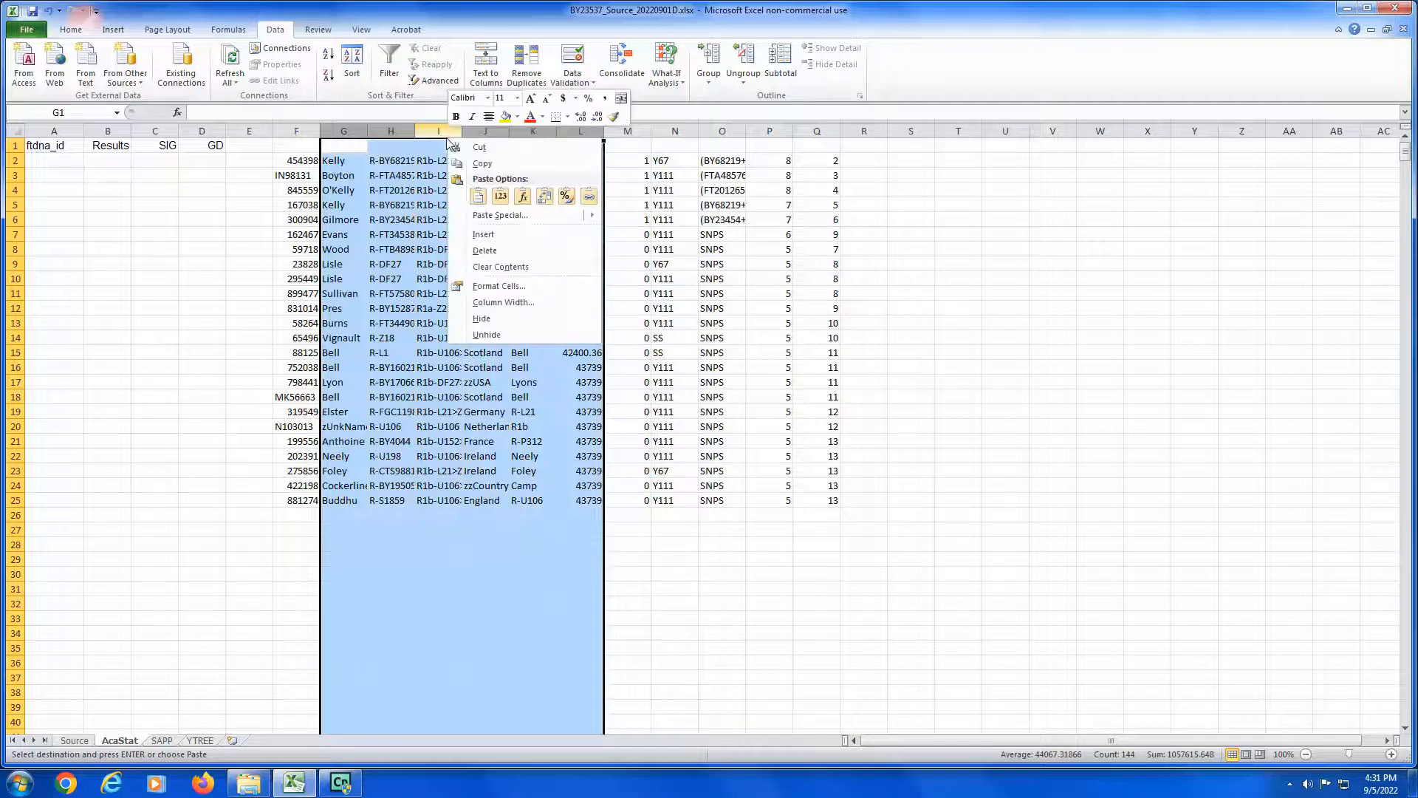
{"action": "left_click", "coordinate": [483, 251]}
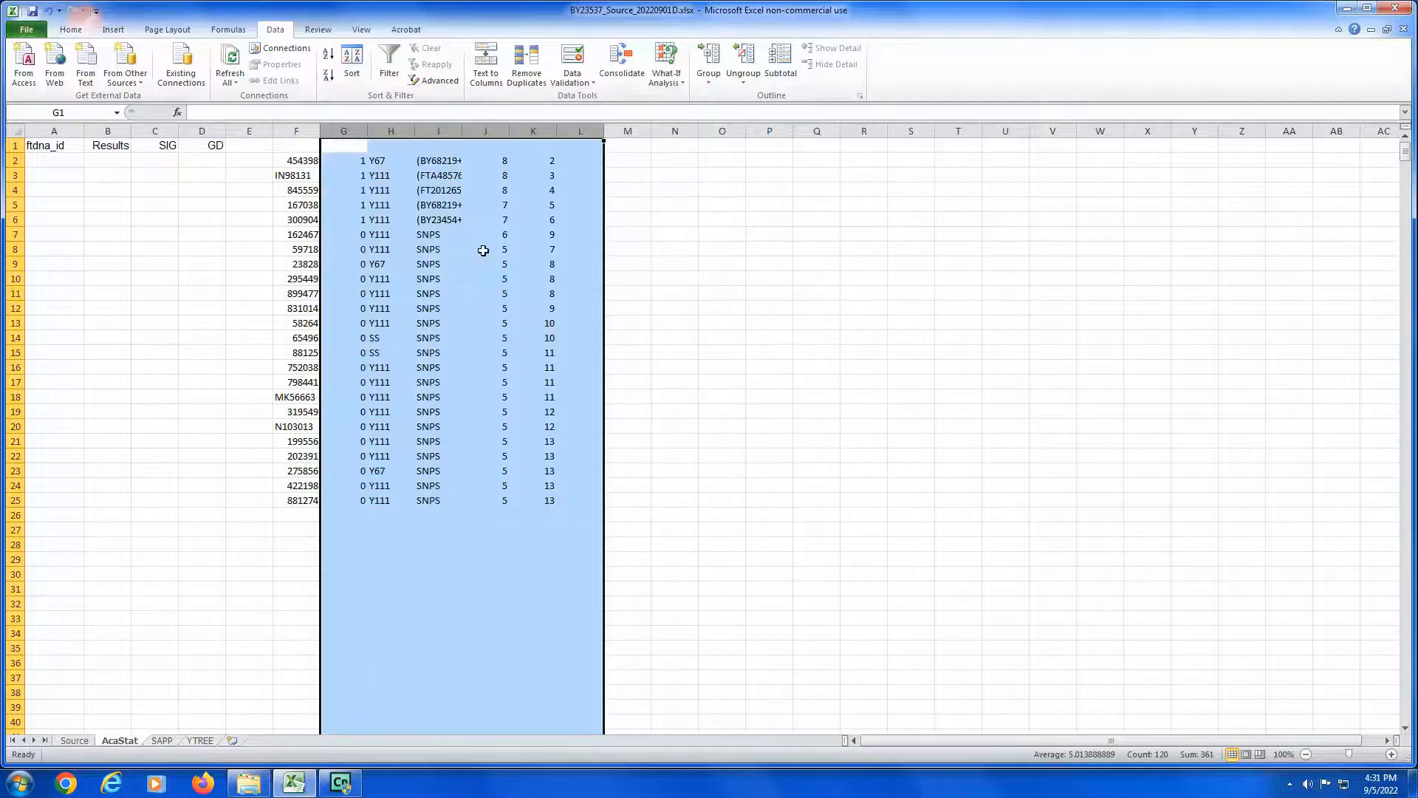
Step: Delete columns H and I, holding the Y-STR test types and the SNP text entries
{"action": "left_click", "coordinate": [390, 128]}
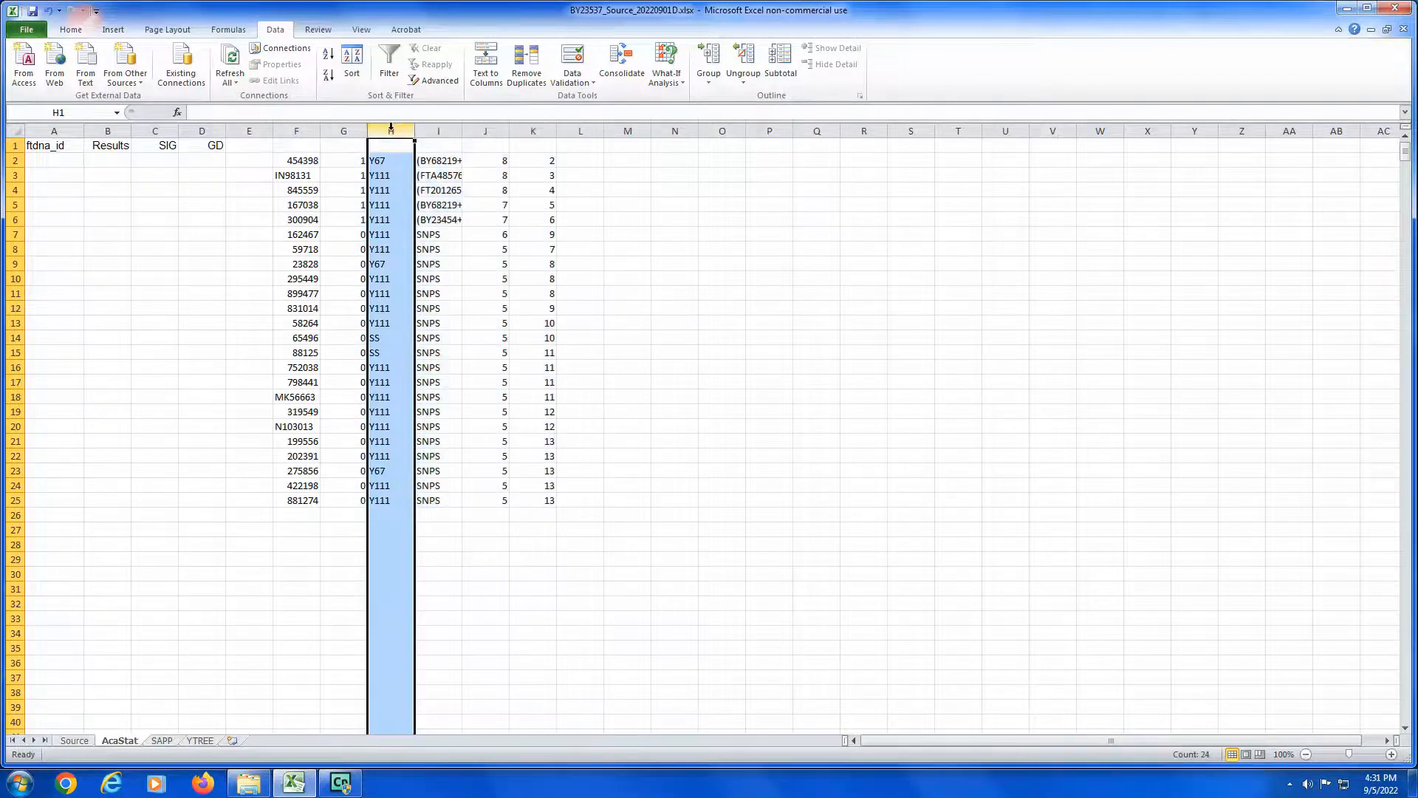
{"action": "left_click", "coordinate": [442, 127], "text": "shift"}
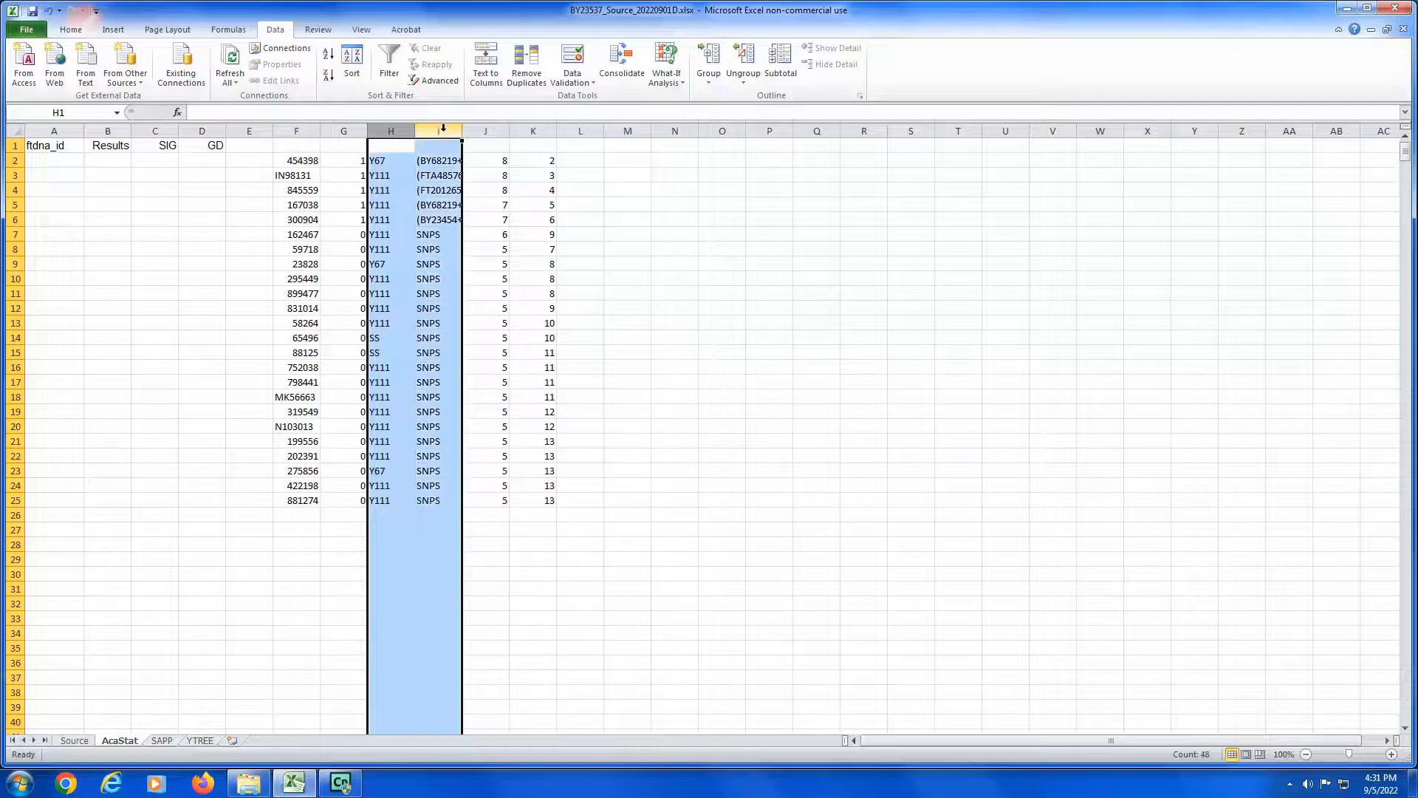
{"action": "right_click", "coordinate": [444, 131]}
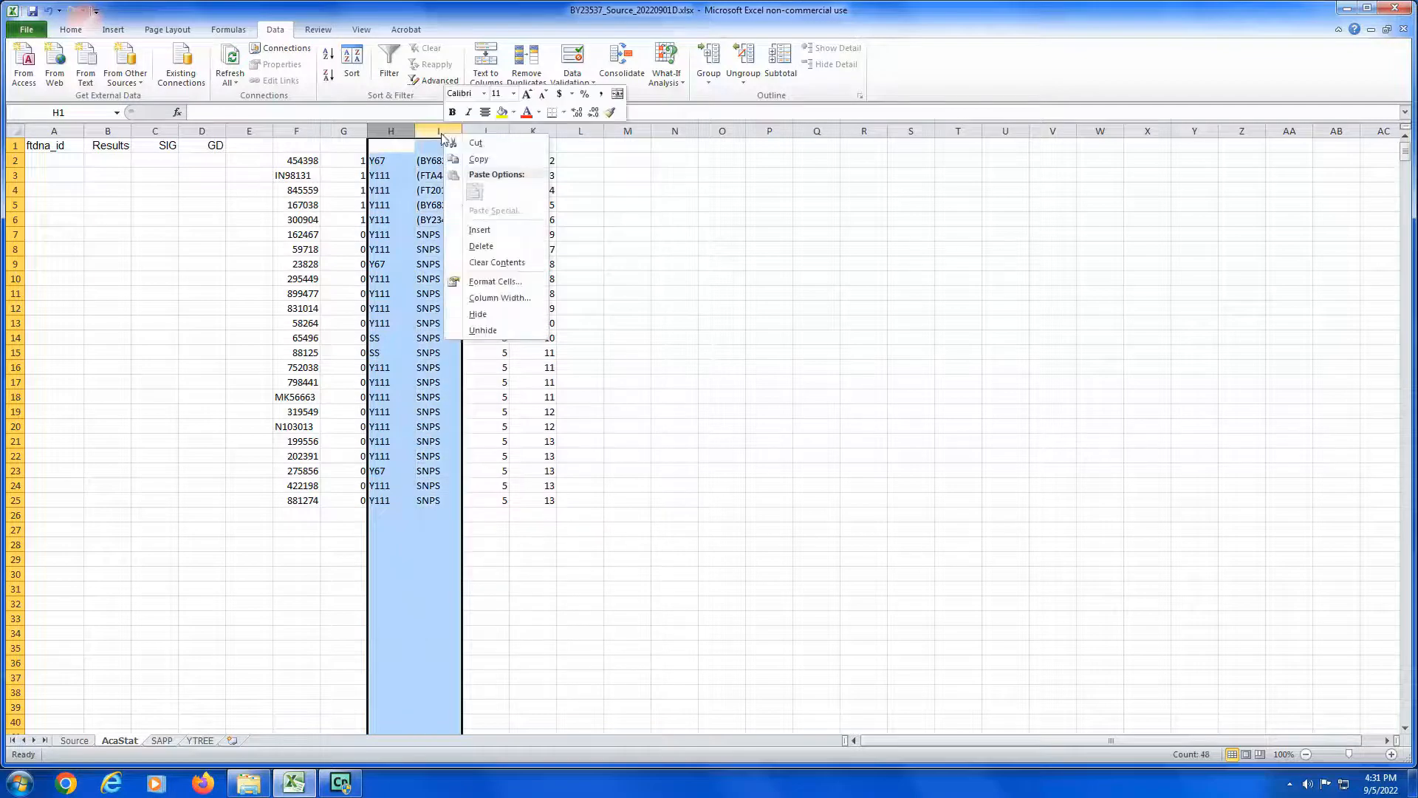
{"action": "left_click", "coordinate": [481, 246]}
Step: Move the tester data in F2:J27 to A2, under the ftdna_id, Results, SIG and GD headers
{"action": "left_click", "coordinate": [316, 164]}
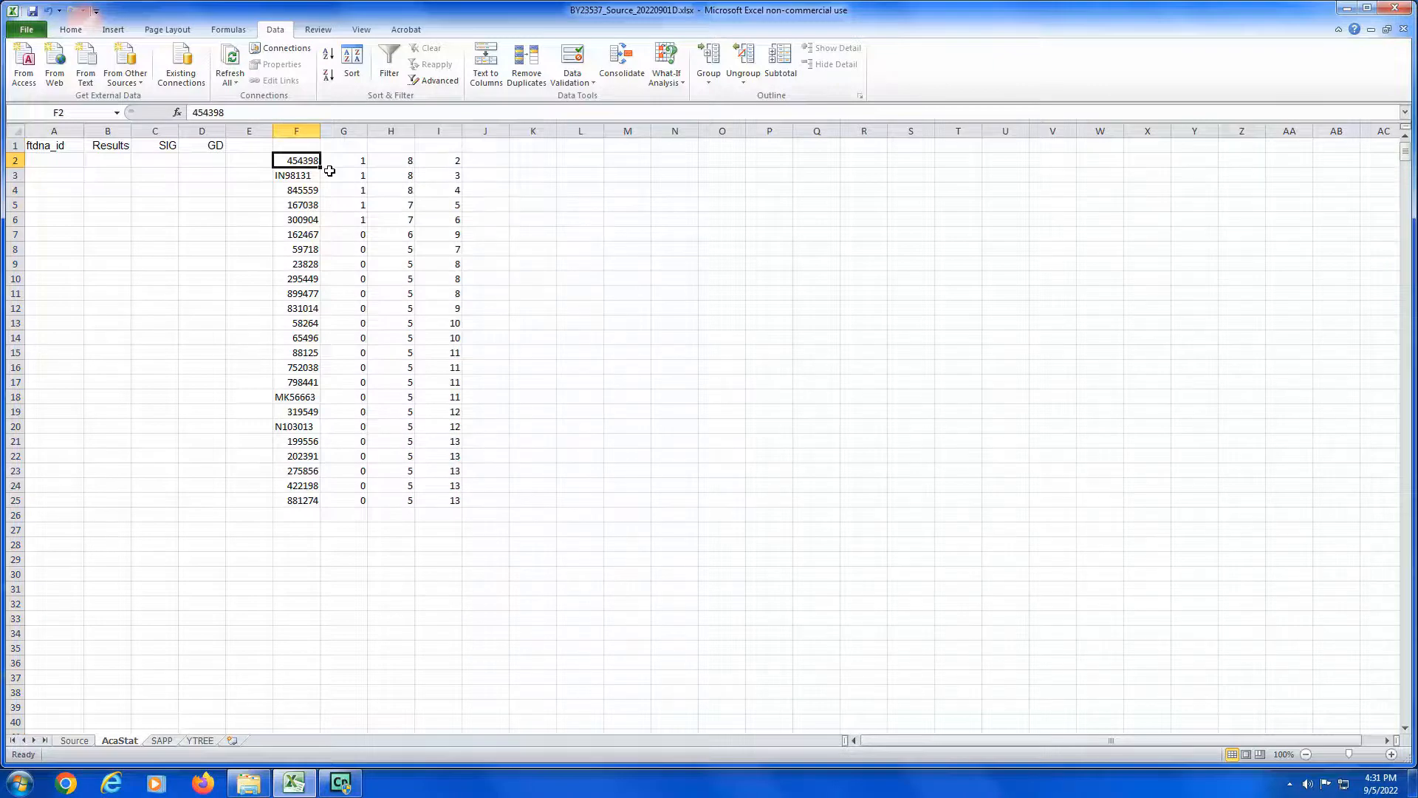
{"action": "key", "text": "shift+Right"}
{"action": "key", "text": "shift+Right"}
{"action": "key", "text": "shift+Right"}
{"action": "key", "text": "shift+Right"}
{"action": "key", "text": "shift+Down"}
{"action": "key", "text": "shift+Down"}
{"action": "key", "text": "shift+Down"}
{"action": "key", "text": "shift+Down"}
{"action": "key", "text": "shift+Down"}
{"action": "key", "text": "shift+Down"}
{"action": "key", "text": "shift+Down"}
{"action": "key", "text": "shift+Down"}
{"action": "key", "text": "shift+Down"}
{"action": "key", "text": "shift+Down"}
{"action": "key", "text": "shift+Down"}
{"action": "key", "text": "shift+Down"}
{"action": "key", "text": "shift+Down"}
{"action": "key", "text": "shift+Down"}
{"action": "key", "text": "shift+Down"}
{"action": "key", "text": "shift+Down"}
{"action": "key", "text": "shift+Down"}
{"action": "key", "text": "shift+Down"}
{"action": "key", "text": "shift+Down"}
{"action": "key", "text": "shift+Down"}
{"action": "key", "text": "shift+Down"}
{"action": "key", "text": "shift+Down"}
{"action": "key", "text": "shift+Down"}
{"action": "key", "text": "shift+Down"}
{"action": "key", "text": "shift+Down"}
{"action": "key", "text": "ctrl+c"}
{"action": "key", "text": "Left"}
{"action": "key", "text": "Left"}
{"action": "key", "text": "Left"}
{"action": "key", "text": "Left"}
{"action": "key", "text": "Left"}
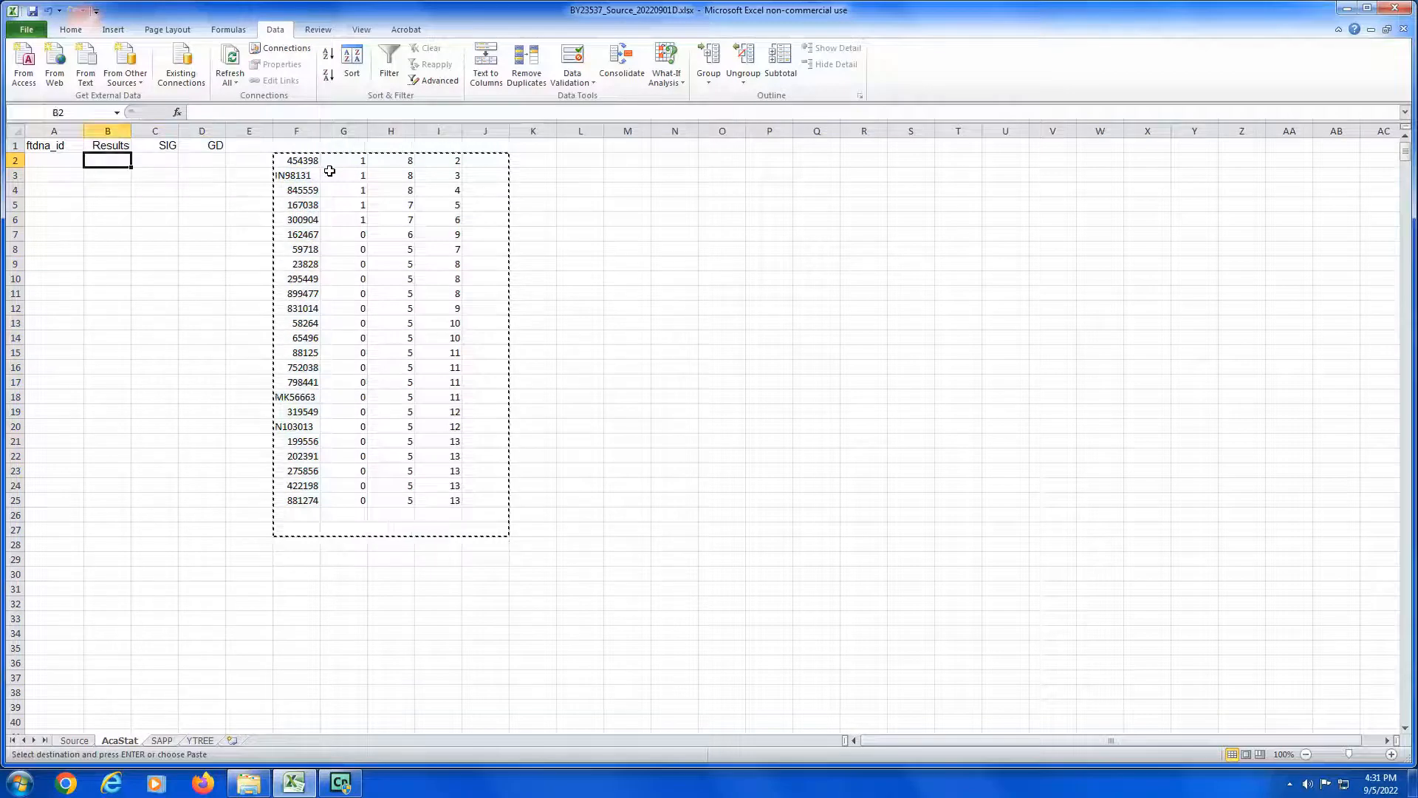
{"action": "key", "text": "Return"}
{"action": "key", "text": "Down"}
{"action": "key", "text": "Down"}
{"action": "key", "text": "Down"}
{"action": "key", "text": "Down"}
{"action": "key", "text": "Down"}
{"action": "key", "text": "Down"}
{"action": "key", "text": "Down"}
{"action": "key", "text": "Down"}
{"action": "key", "text": "Down"}
{"action": "key", "text": "Down"}
{"action": "key", "text": "Down"}
{"action": "key", "text": "Down"}
{"action": "key", "text": "Down"}
{"action": "key", "text": "Down"}
{"action": "key", "text": "Down"}
{"action": "key", "text": "Down"}
{"action": "key", "text": "Down"}
{"action": "key", "text": "Down"}
{"action": "key", "text": "Down"}
{"action": "key", "text": "Down"}
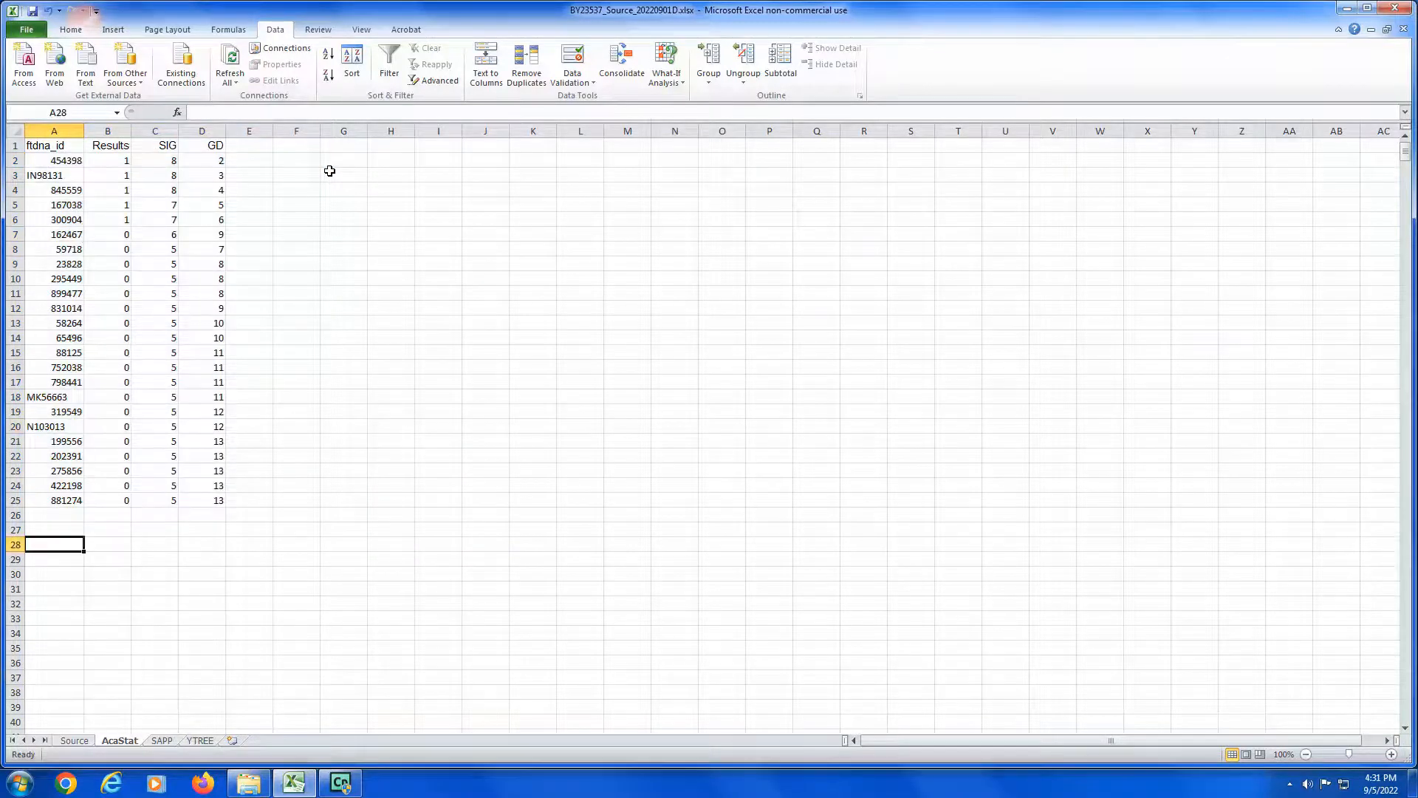
Step: Select cell A1 and save the workbook under its current name
{"action": "left_click", "coordinate": [57, 145]}
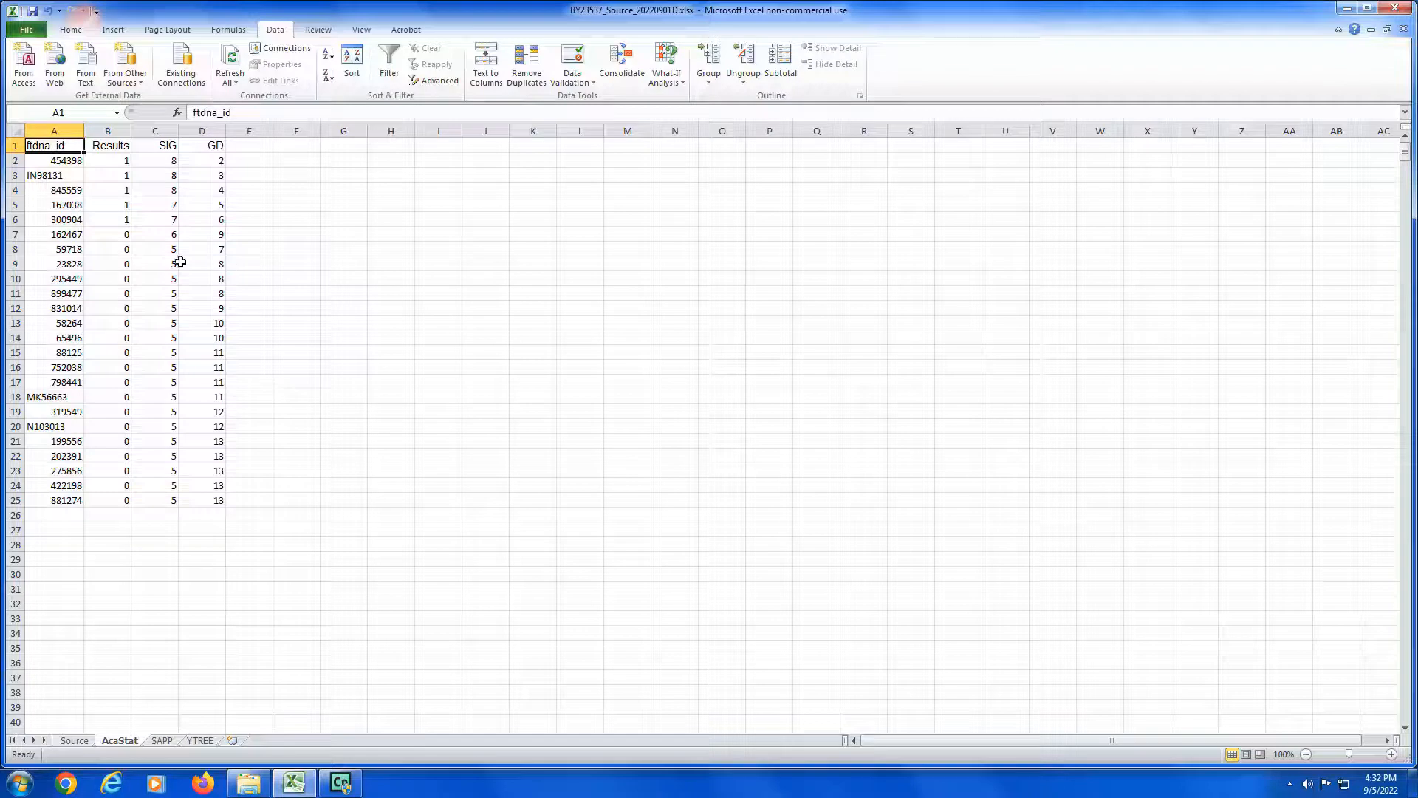
{"action": "left_click", "coordinate": [25, 33]}
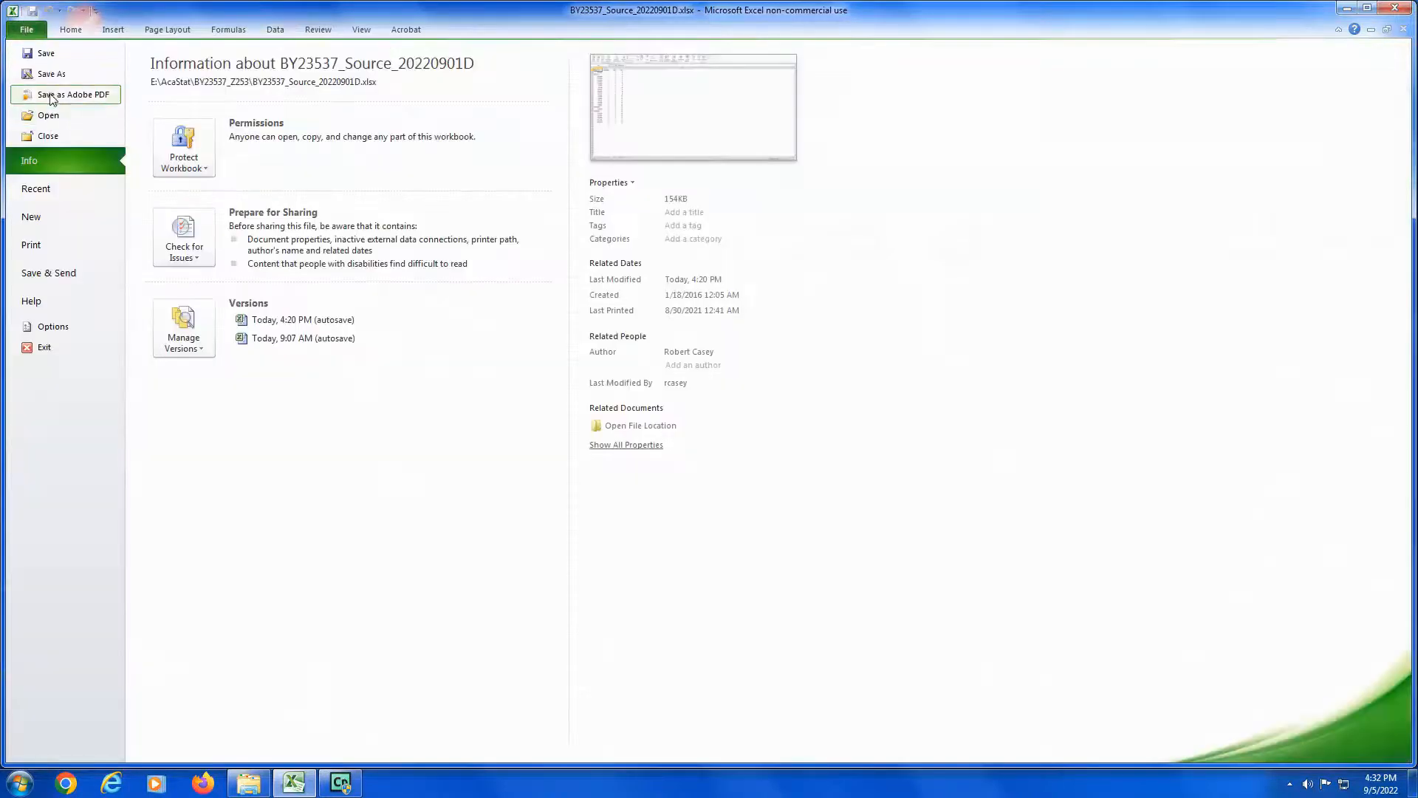
{"action": "left_click", "coordinate": [47, 54]}
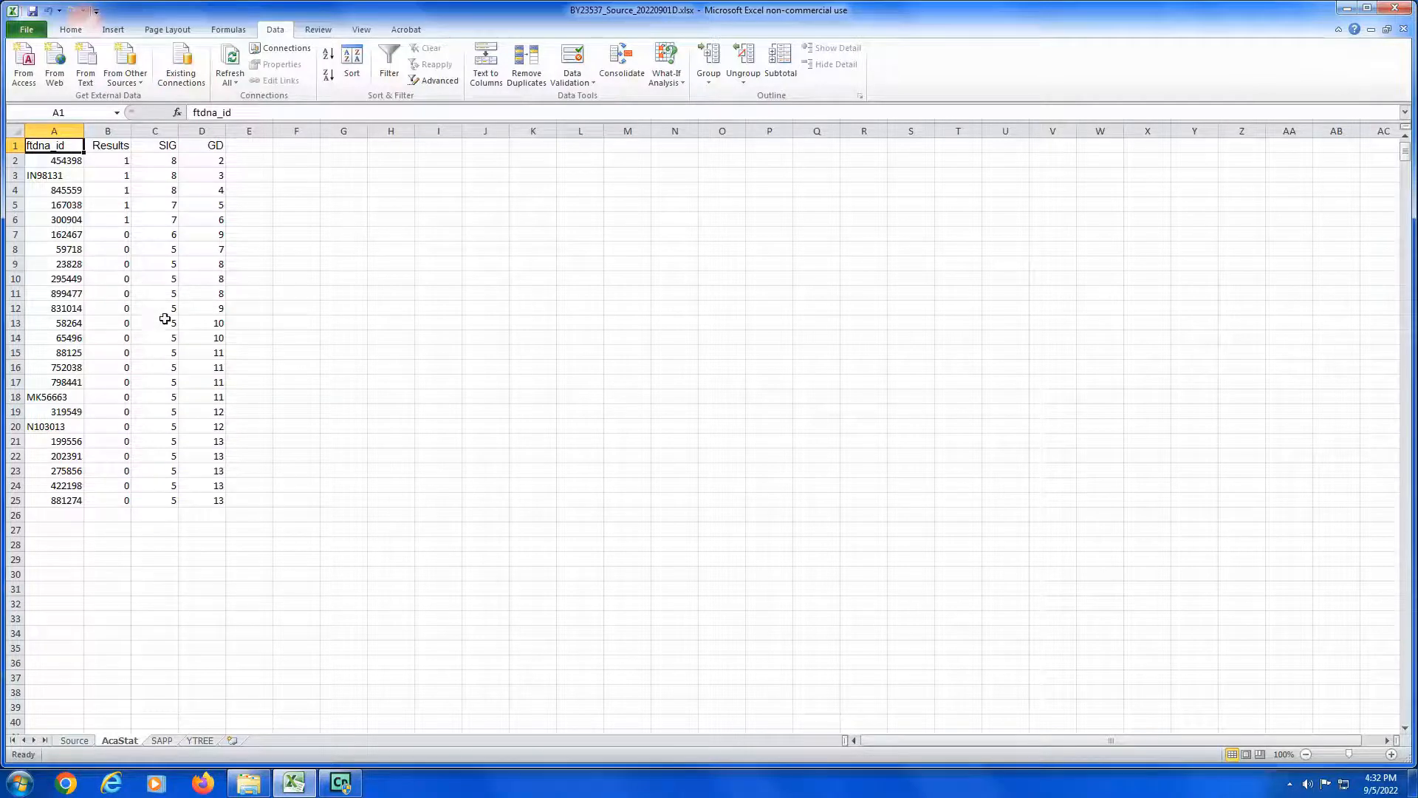
Step: Save only the AcaStat sheet as the comma-delimited CSV file BY23537_Source_20220901D.csv, keeping that format
{"action": "left_click", "coordinate": [28, 32]}
{"action": "left_click", "coordinate": [52, 75]}
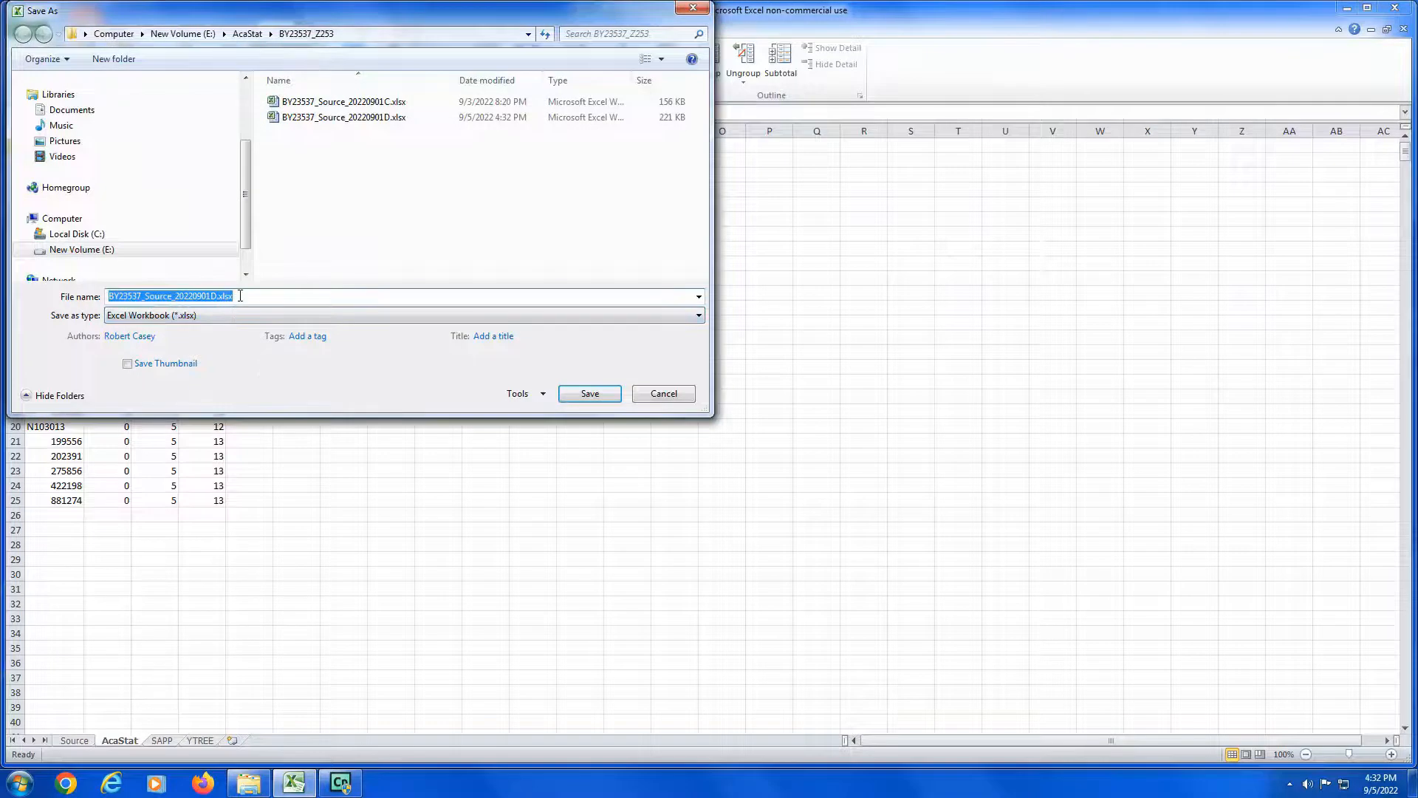
{"action": "left_click", "coordinate": [293, 122]}
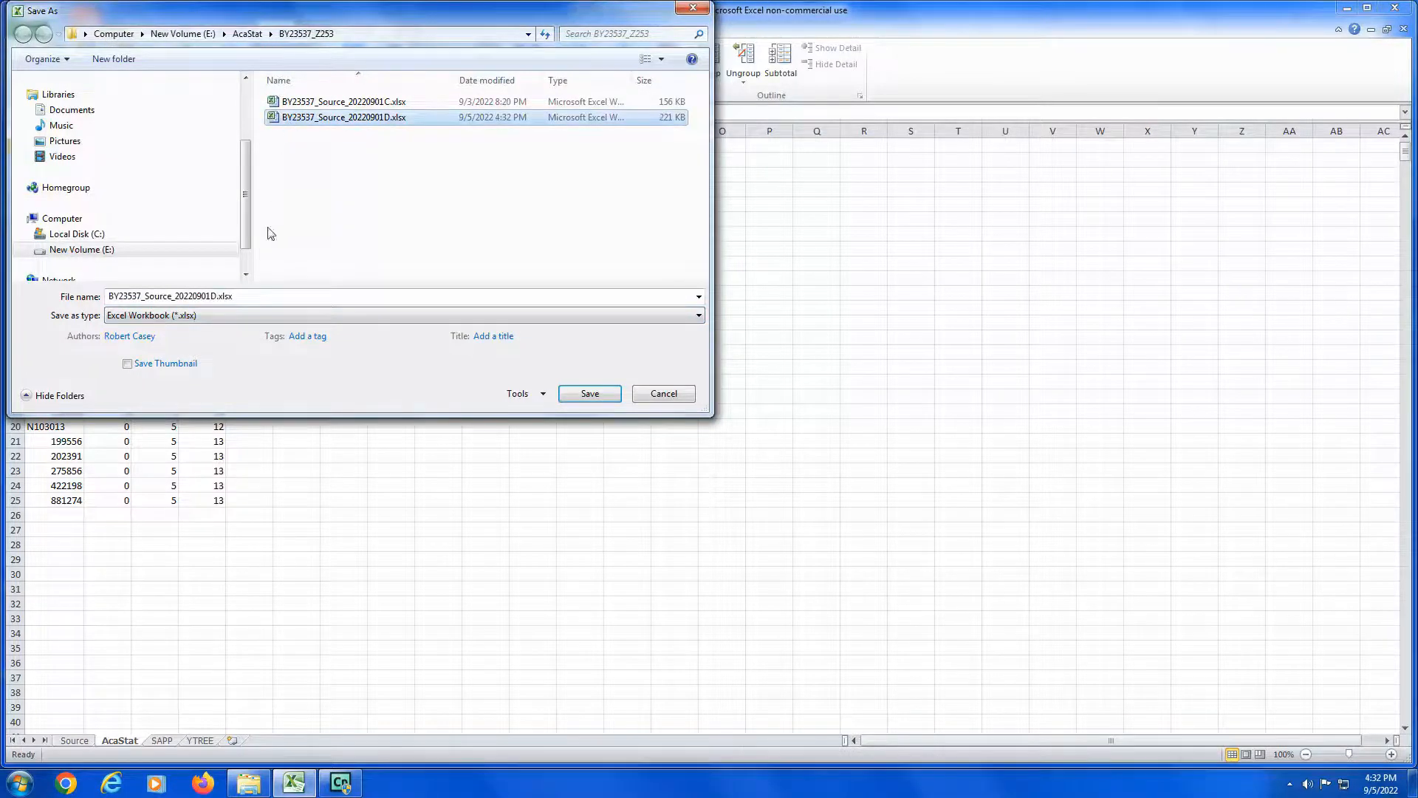
{"action": "left_click", "coordinate": [214, 315]}
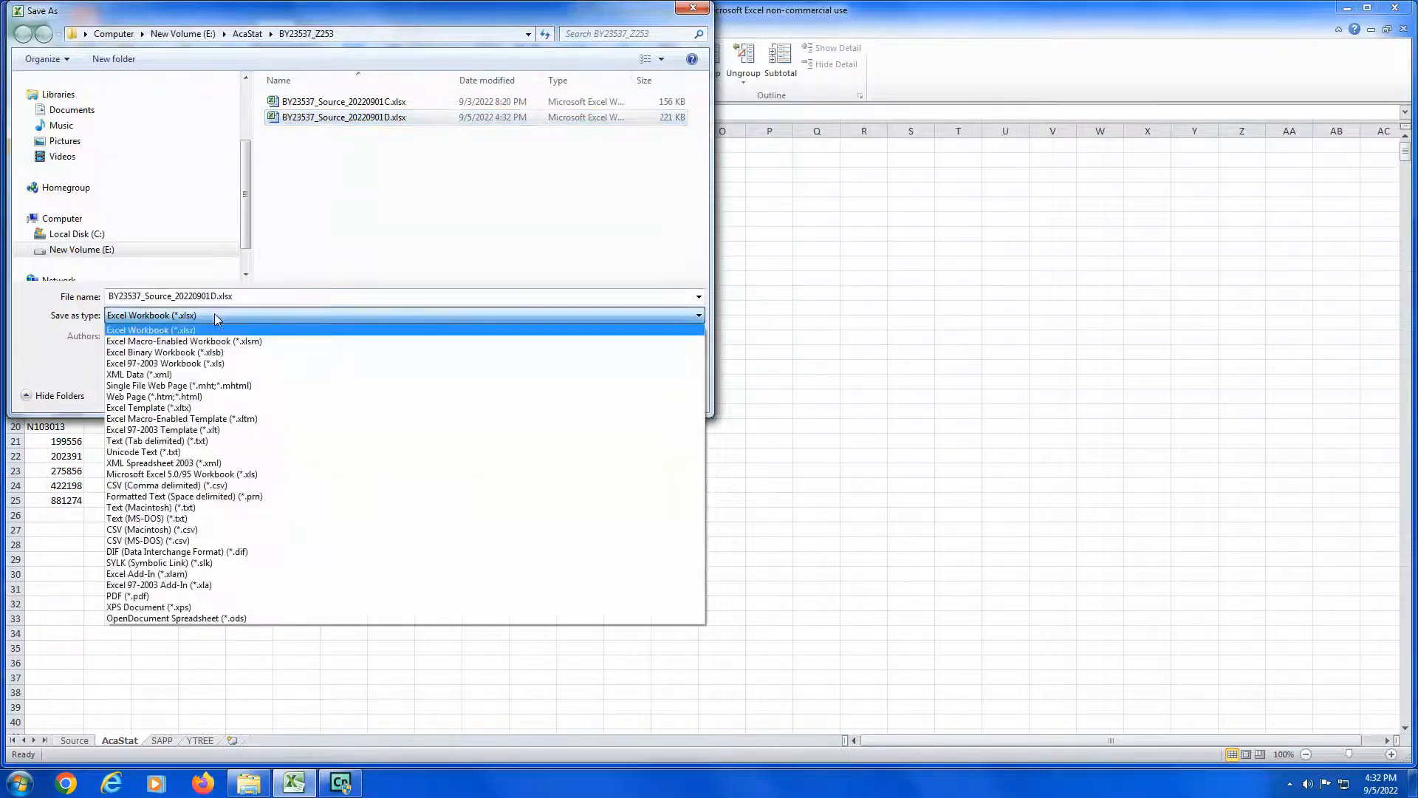
{"action": "left_click", "coordinate": [201, 486]}
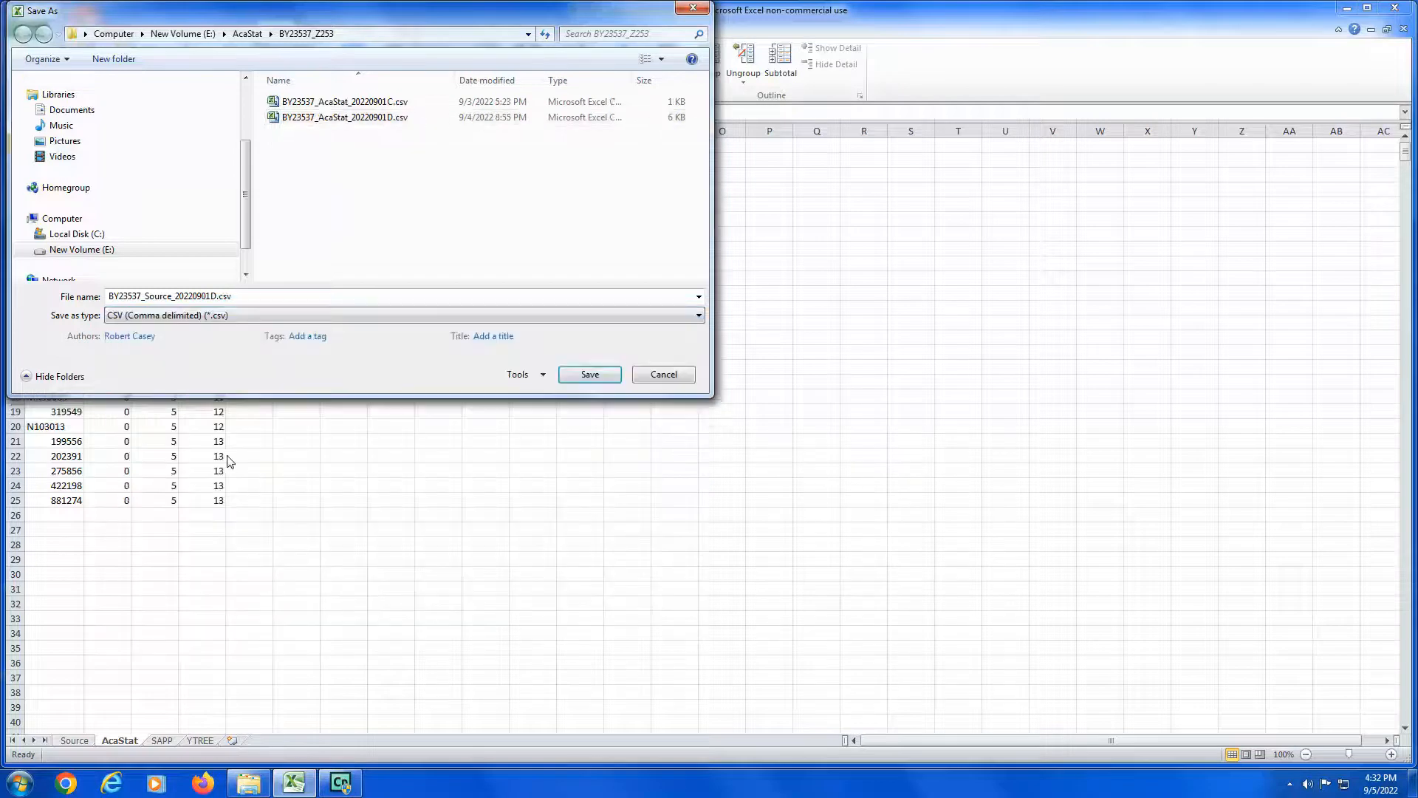
{"action": "left_click", "coordinate": [252, 297]}
{"action": "left_click", "coordinate": [252, 298]}
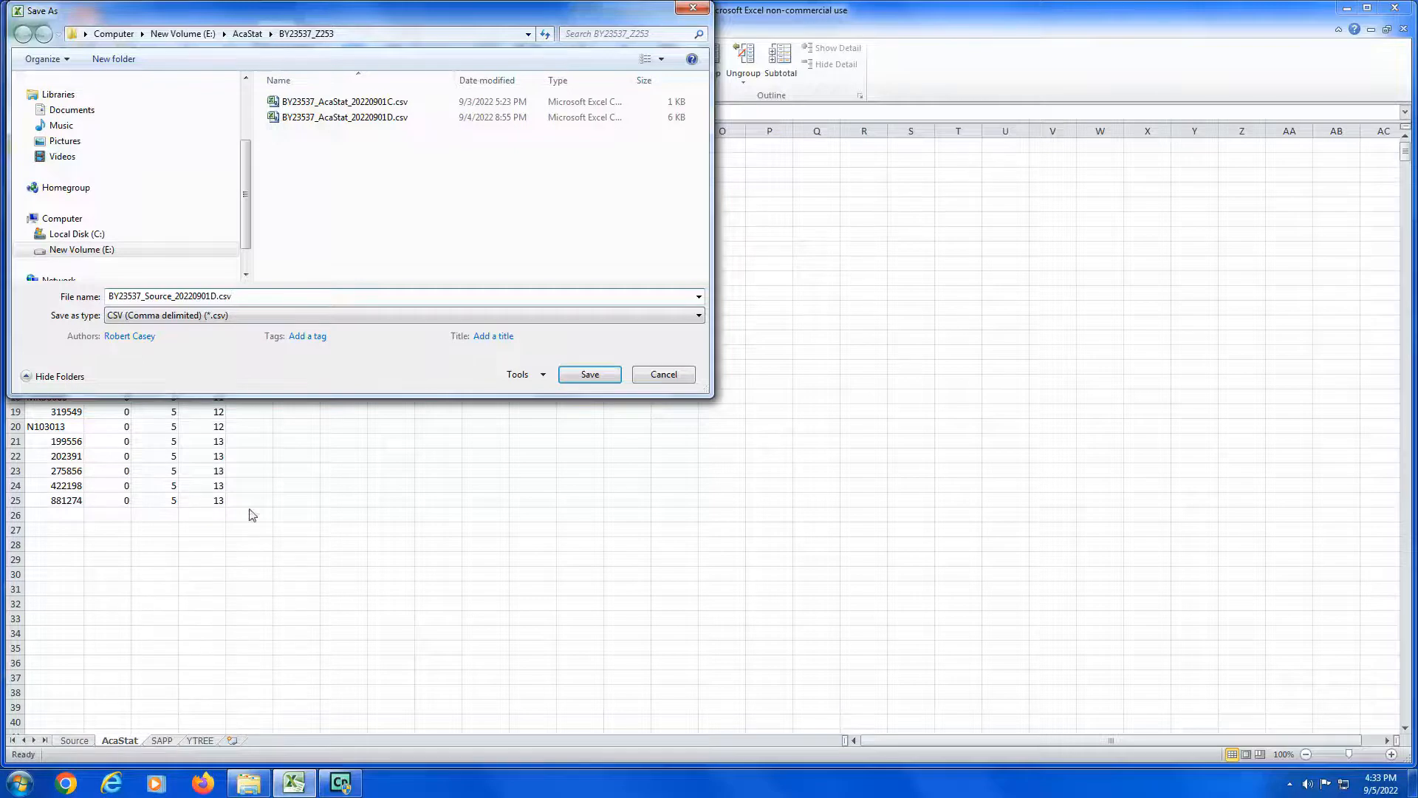
{"action": "left_click", "coordinate": [588, 377]}
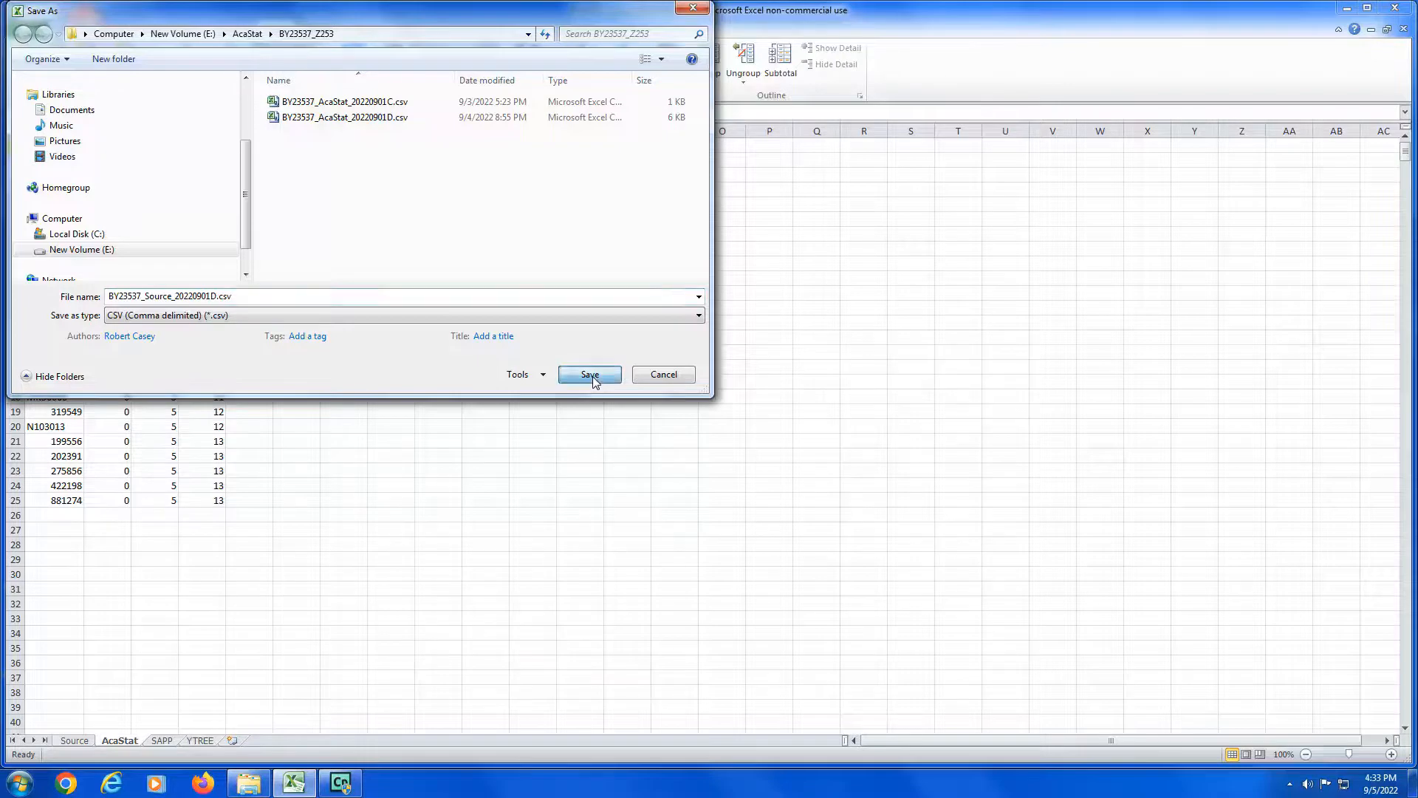
{"action": "left_click", "coordinate": [593, 376]}
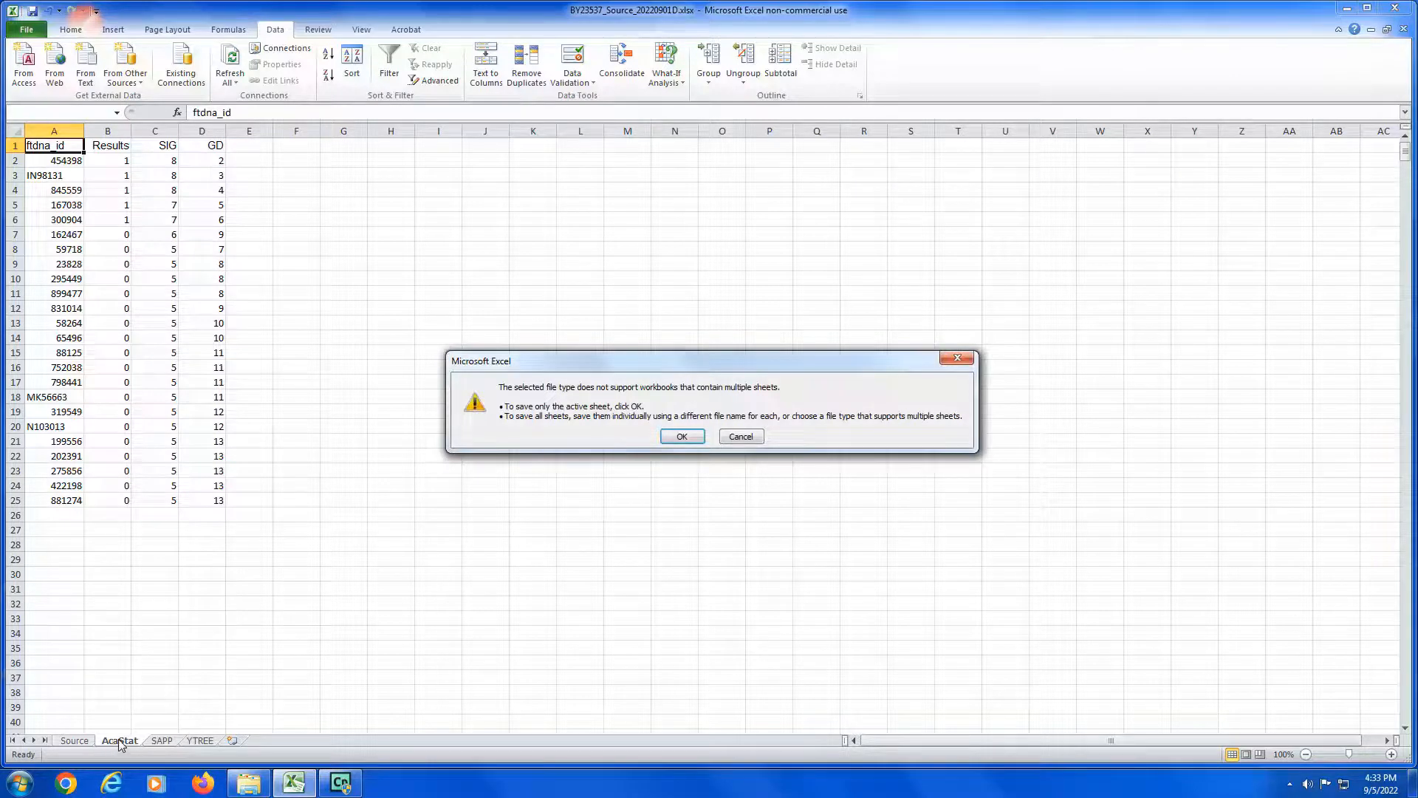
{"action": "left_click", "coordinate": [682, 437]}
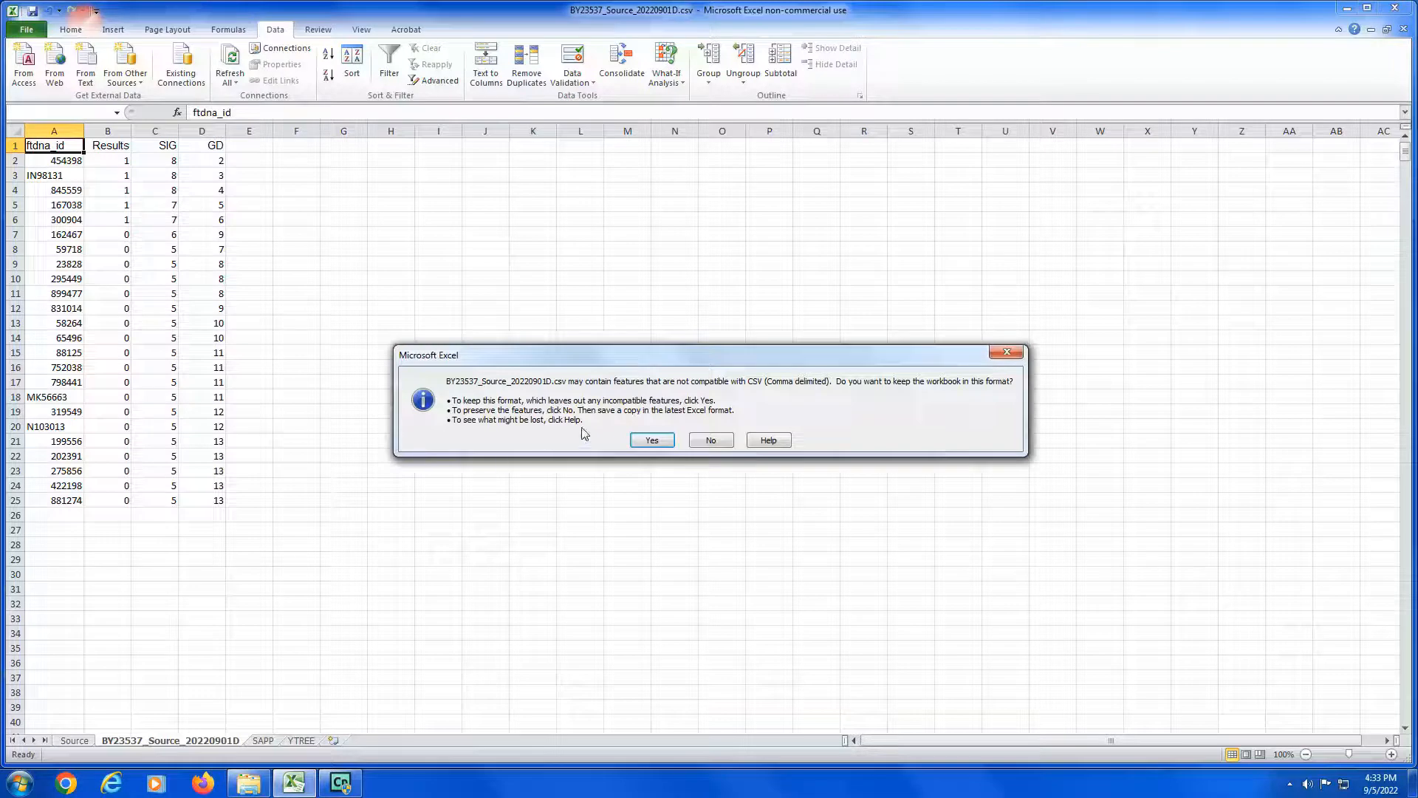
{"action": "left_click", "coordinate": [652, 441]}
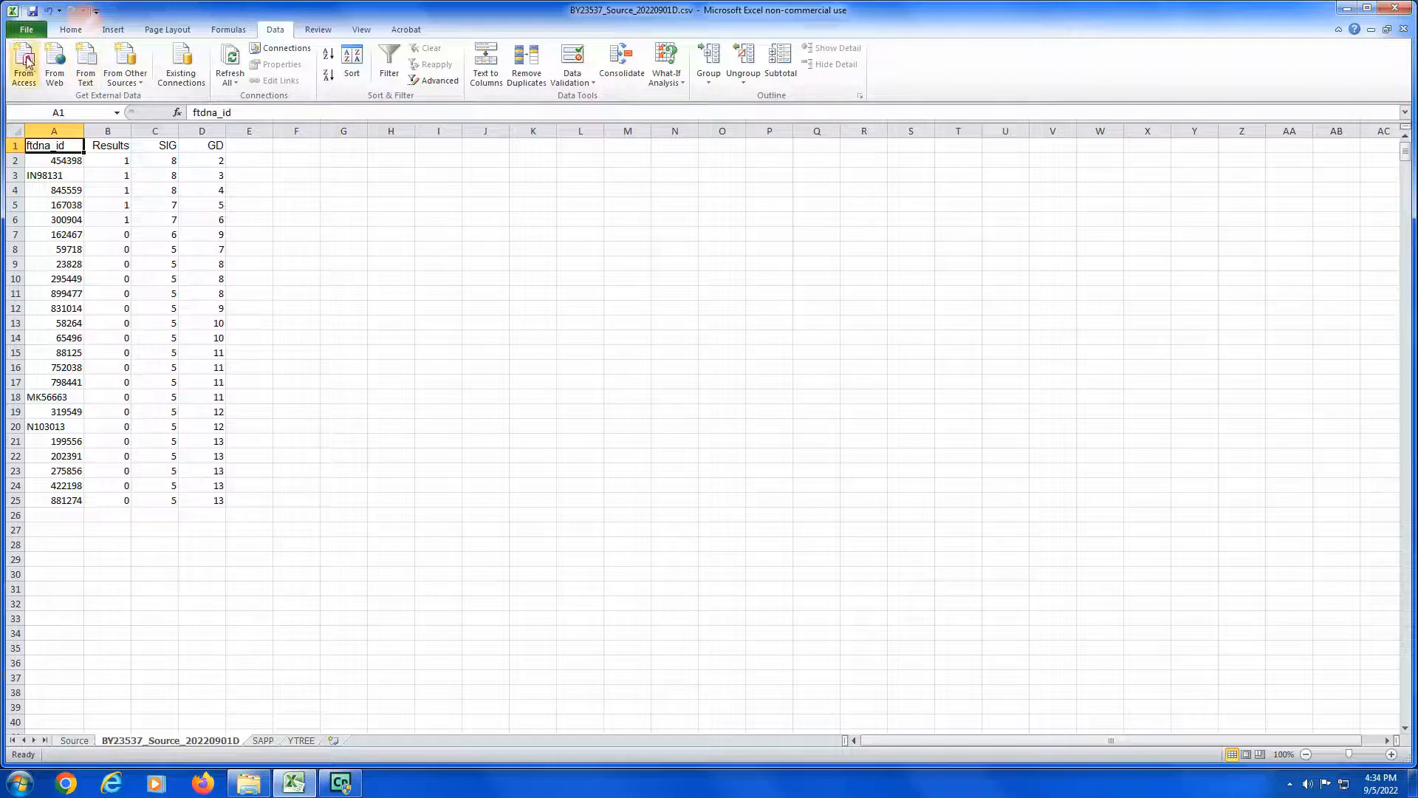
Step: Save the active sheet again as a CSV copy named BY23537_Source_20220901E.csv, keeping the CSV format
{"action": "left_click", "coordinate": [24, 30]}
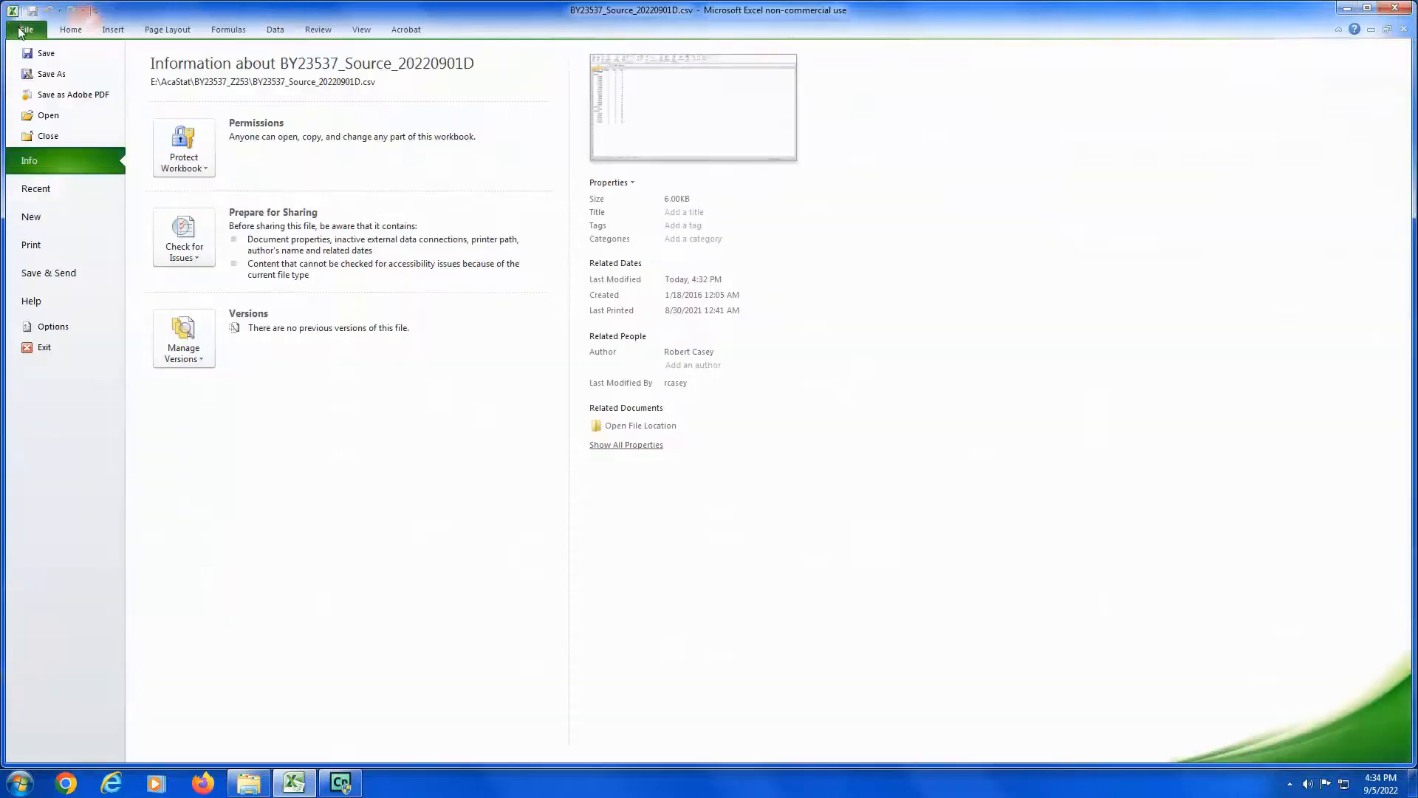
{"action": "left_click", "coordinate": [57, 76]}
{"action": "left_click", "coordinate": [211, 296]}
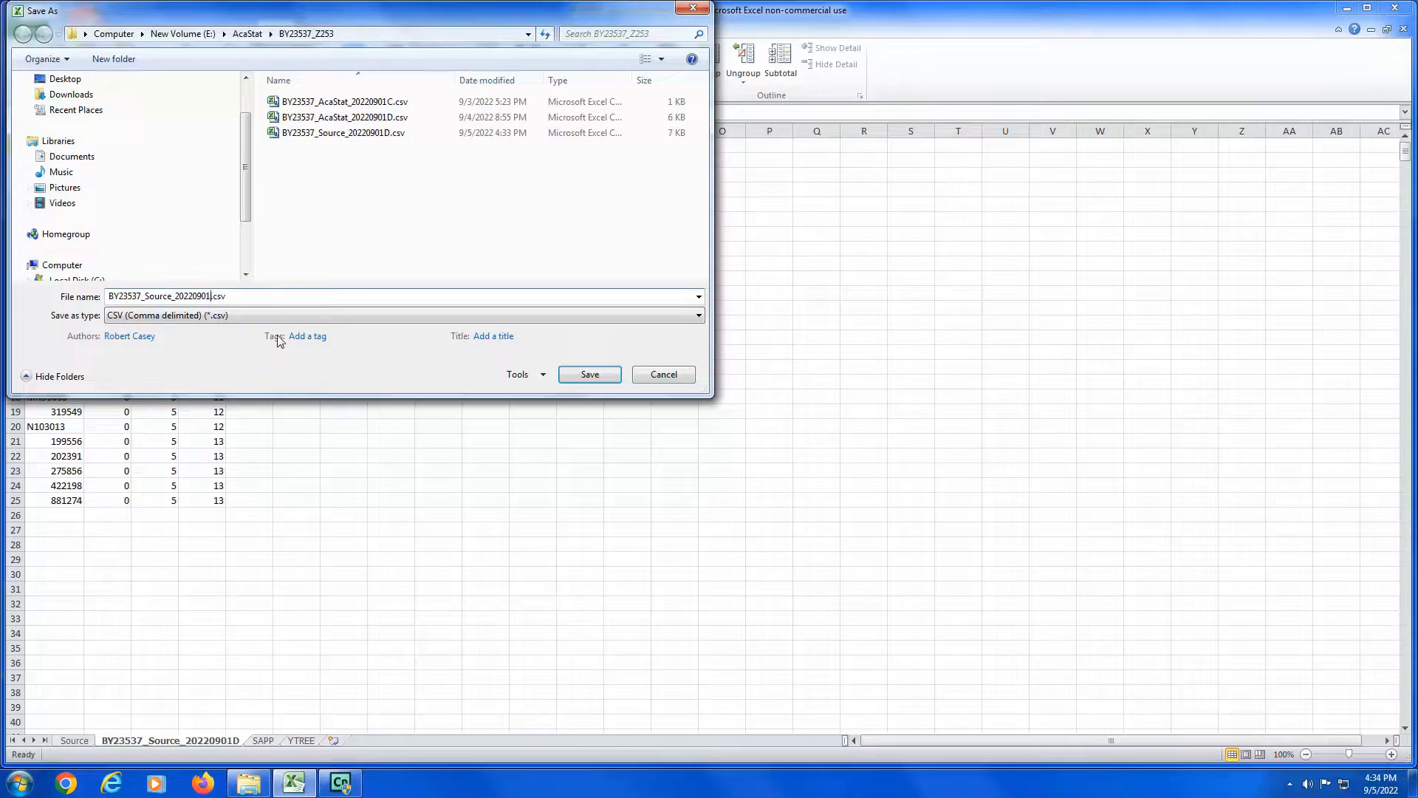
{"action": "type", "text": "E"}
{"action": "left_click", "coordinate": [589, 375]}
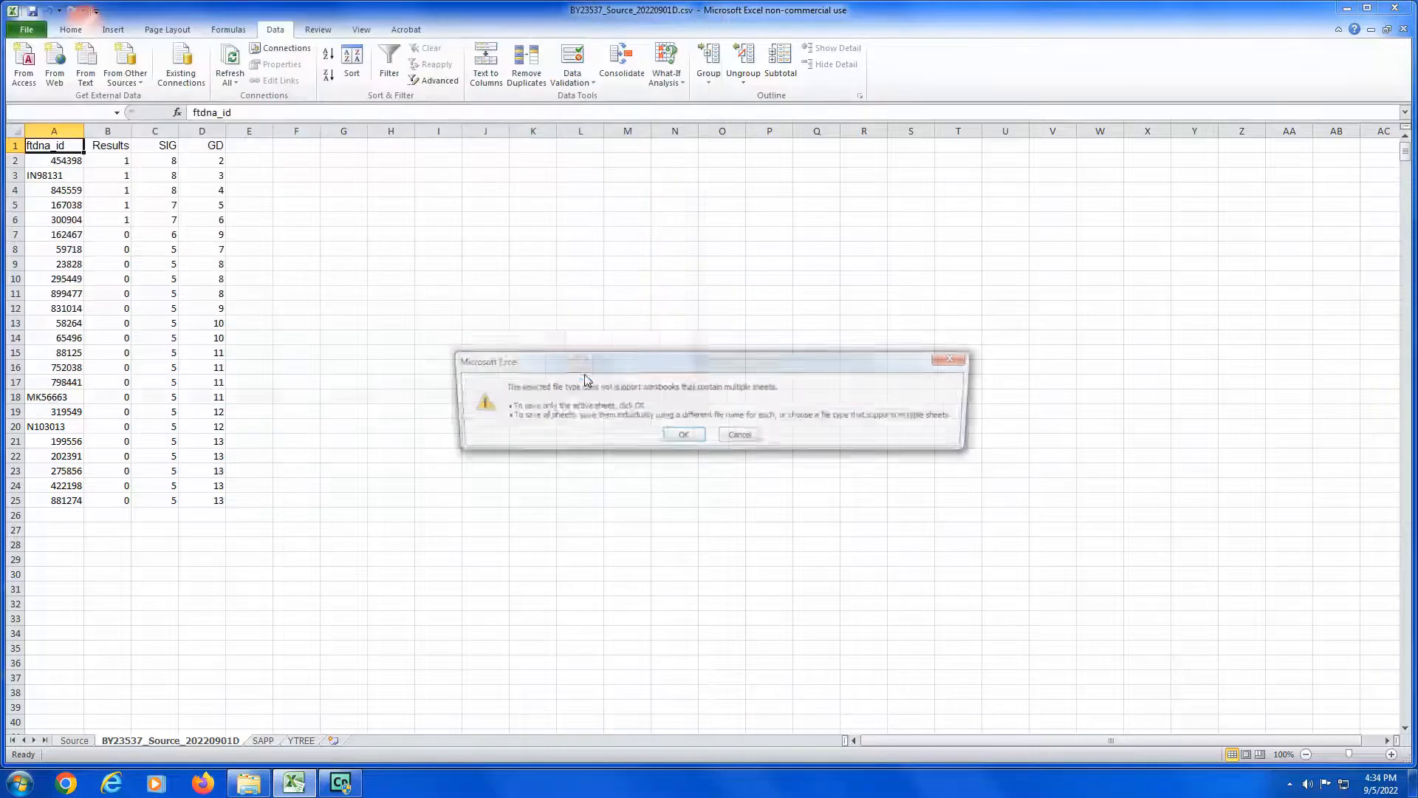
{"action": "left_click", "coordinate": [674, 439]}
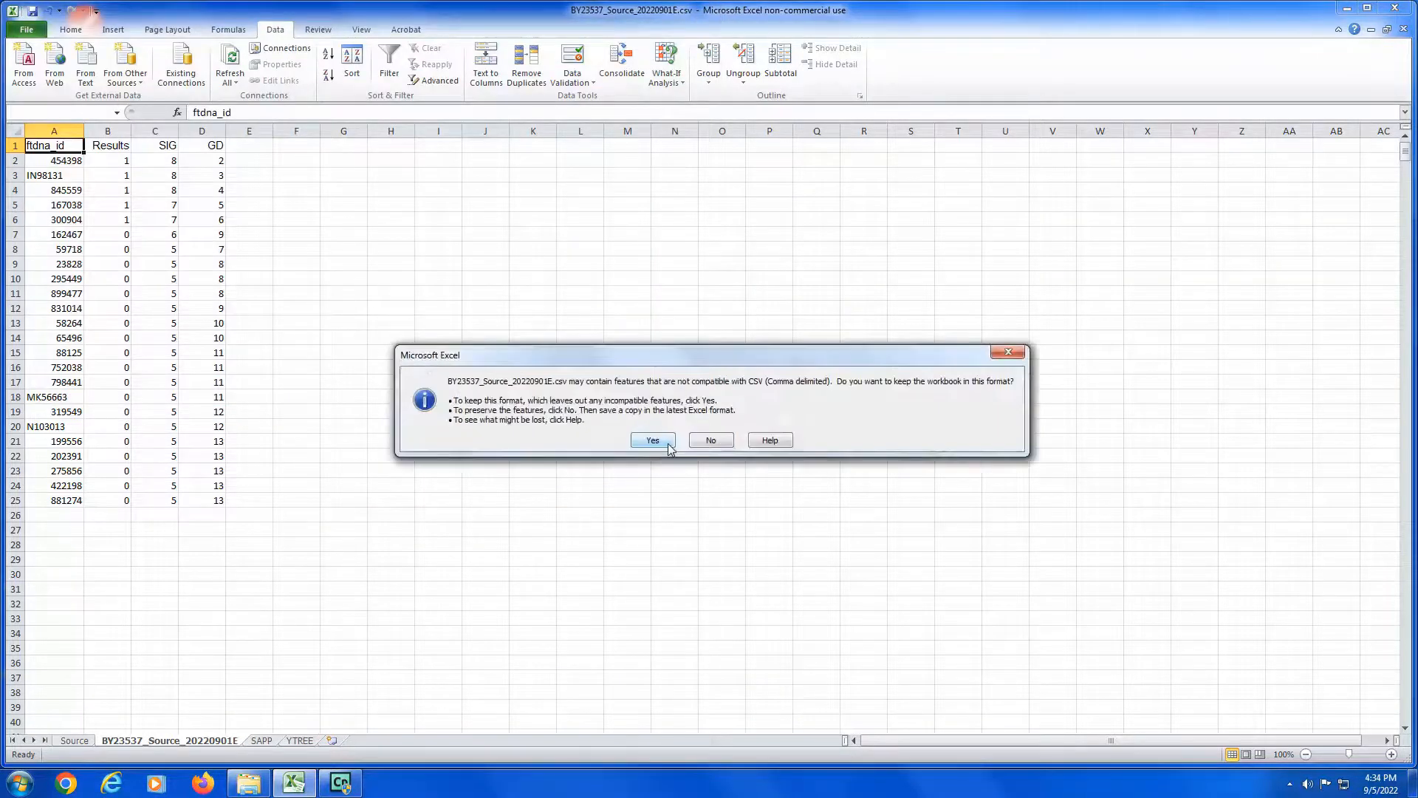
{"action": "left_click", "coordinate": [657, 441]}
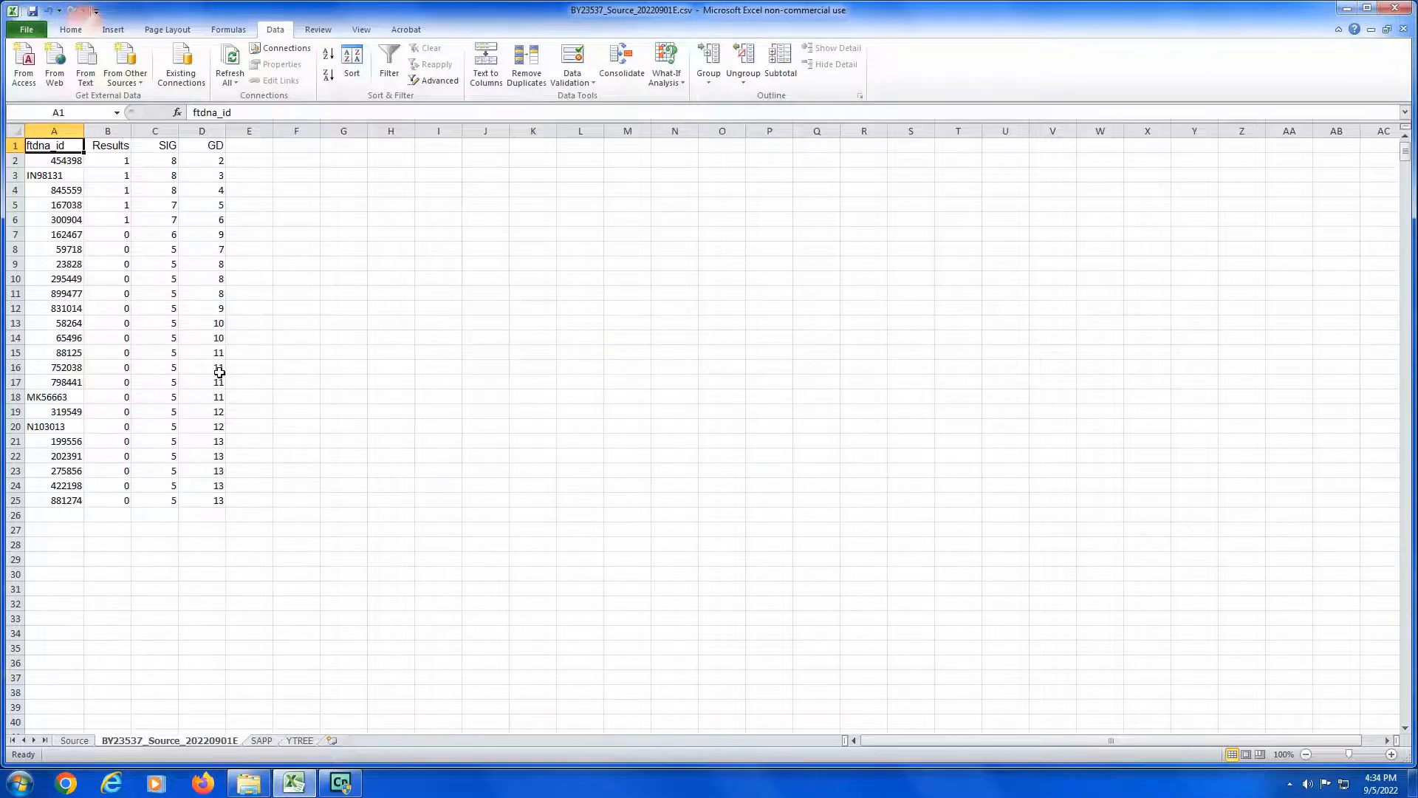
Step: Check the saved CSV files in the AcaStat\BY23537_Z253 folder on the E: drive in Windows Explorer
{"action": "left_click", "coordinate": [249, 783]}
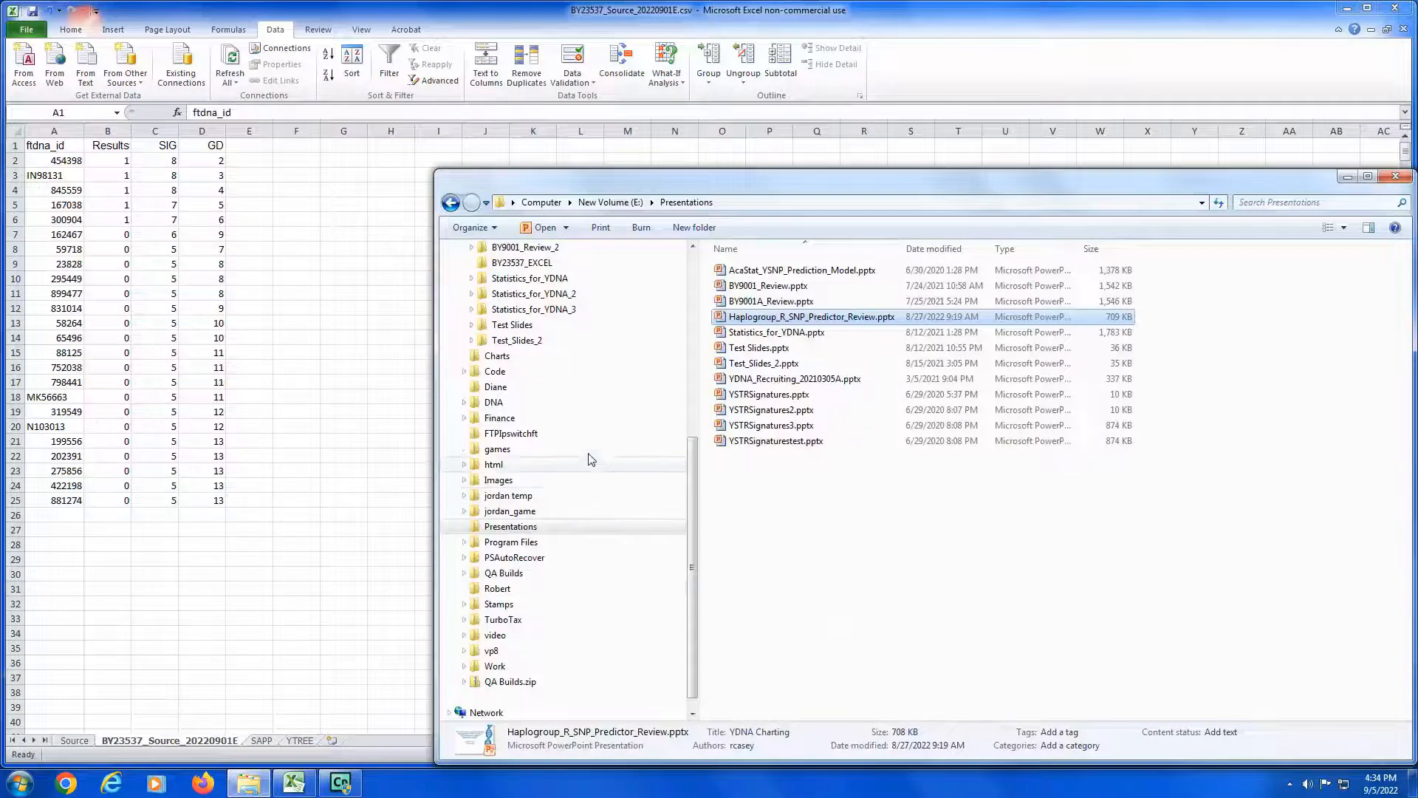
{"action": "left_click_drag", "start_coordinate": [691, 567], "coordinate": [688, 513]}
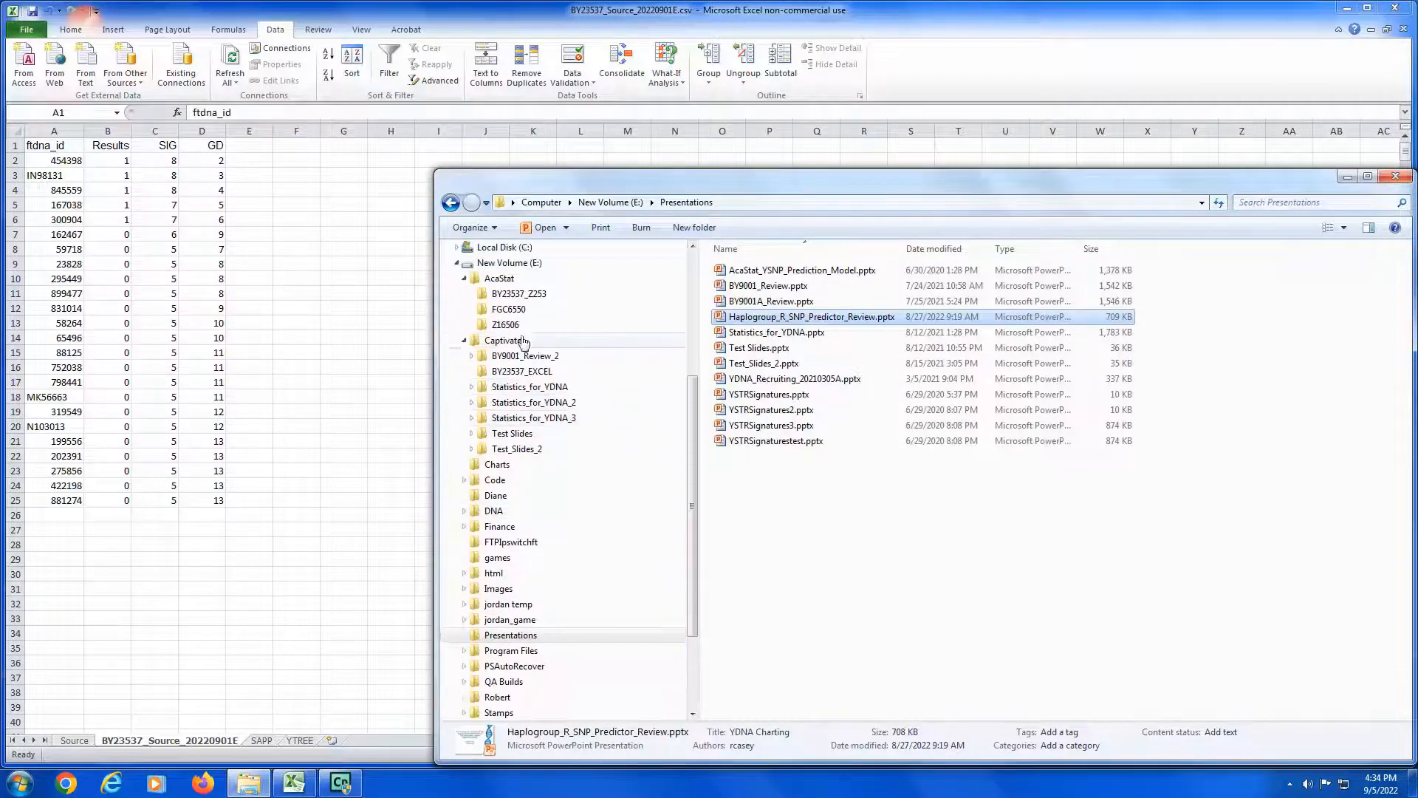
{"action": "left_click", "coordinate": [476, 299]}
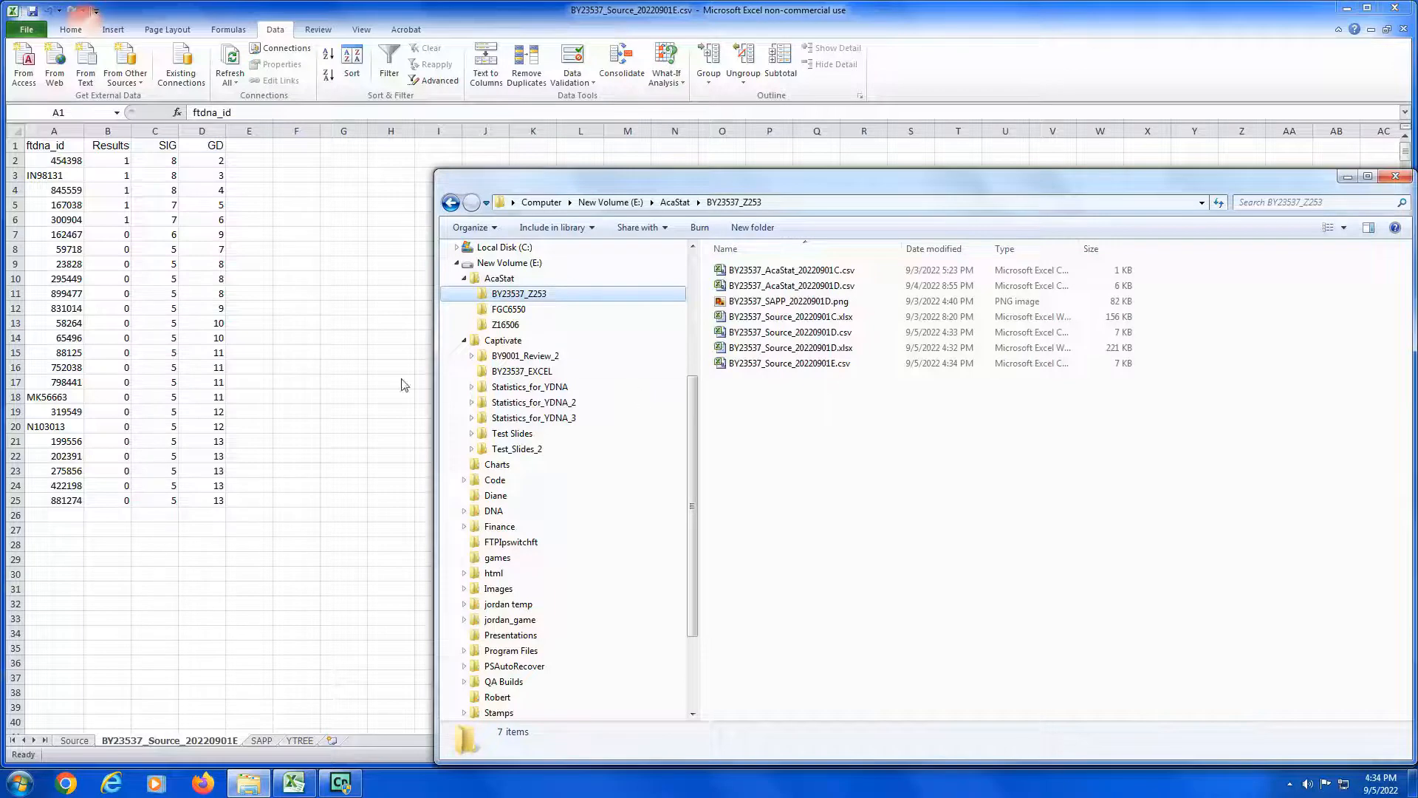
Step: Return to Excel and close the BY23537_Source_20220901E.csv workbook without saving further changes
{"action": "left_click", "coordinate": [300, 370]}
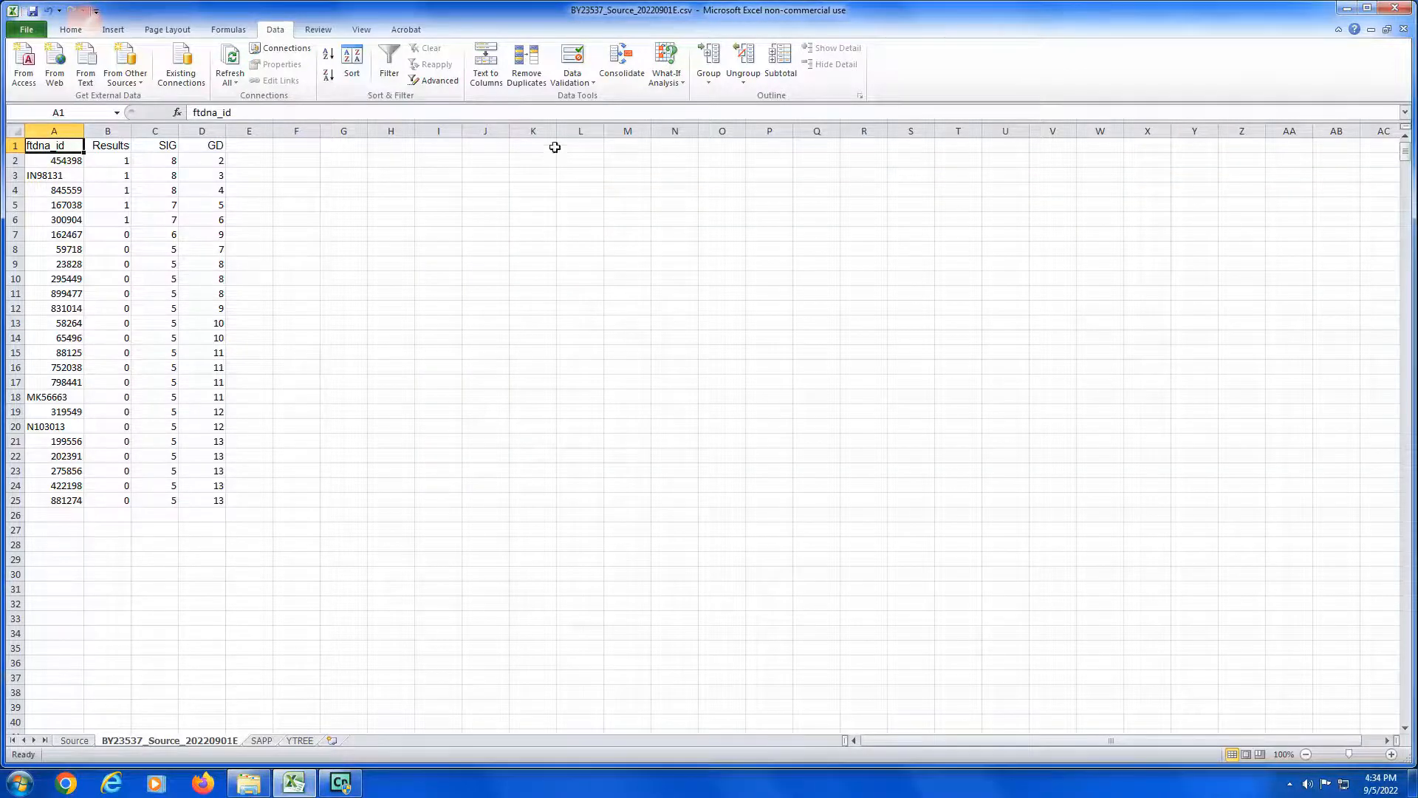
{"action": "left_click", "coordinate": [1394, 9]}
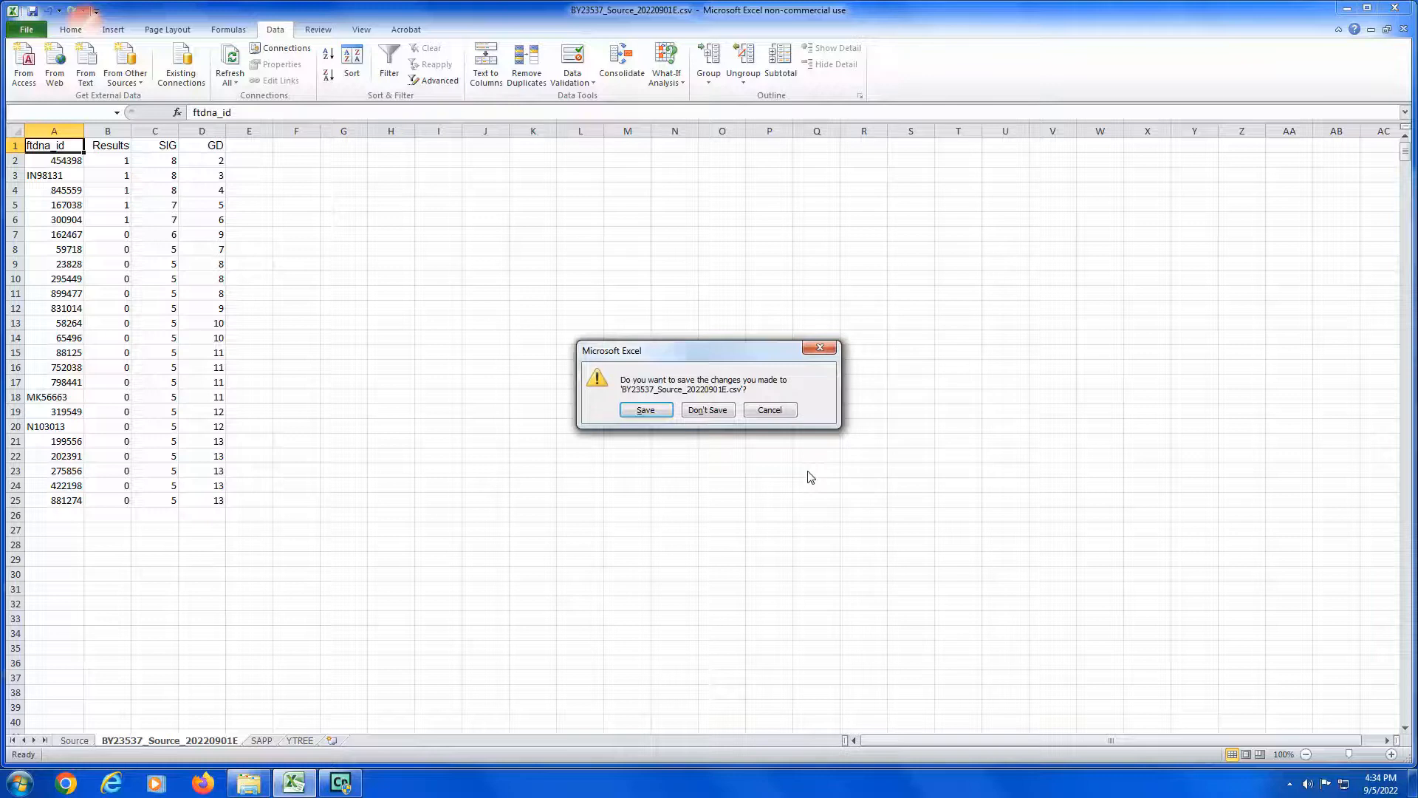
{"action": "left_click", "coordinate": [708, 410]}
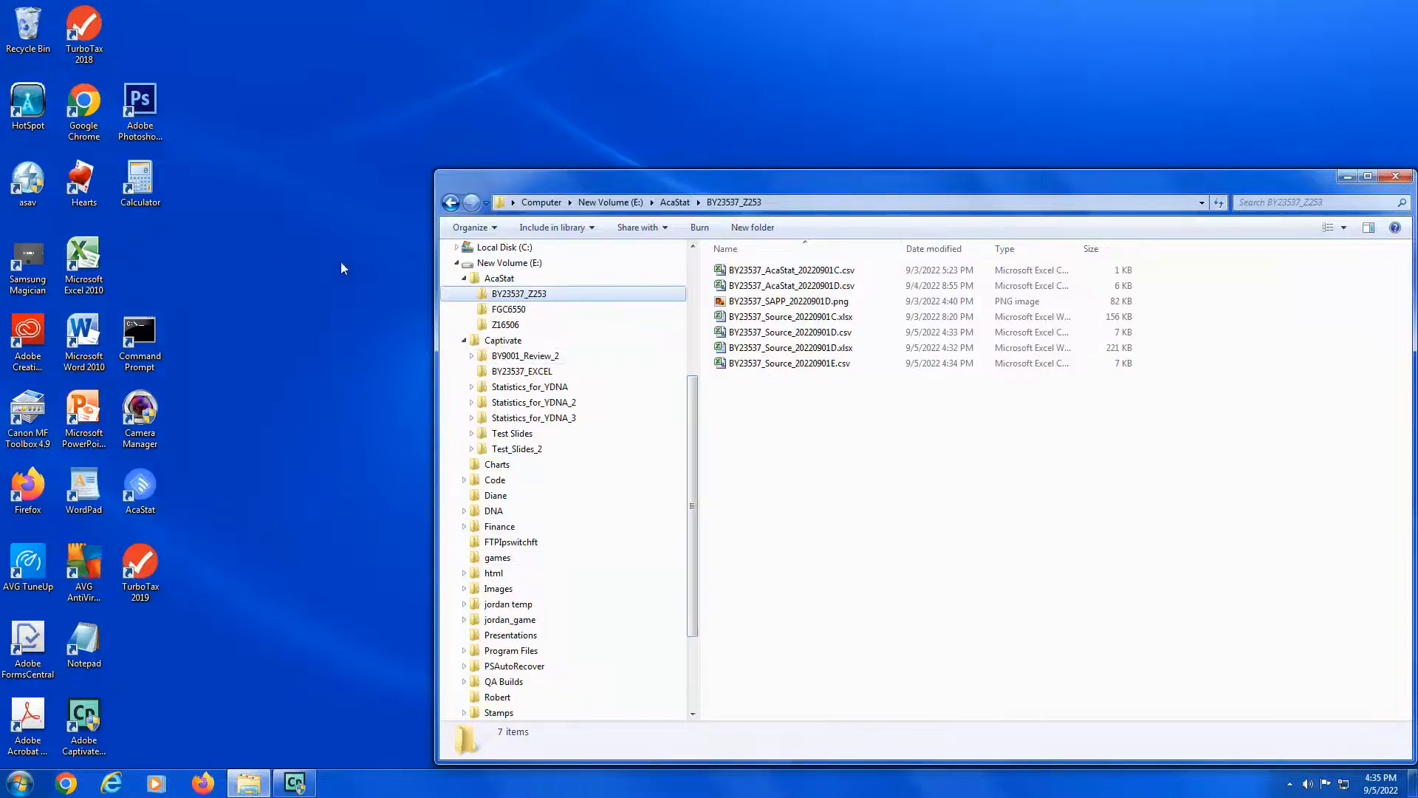
Step: Open BY23537_Source_20220901E.csv from the folder to examine its contents, and close it again
{"action": "left_click", "coordinate": [723, 364]}
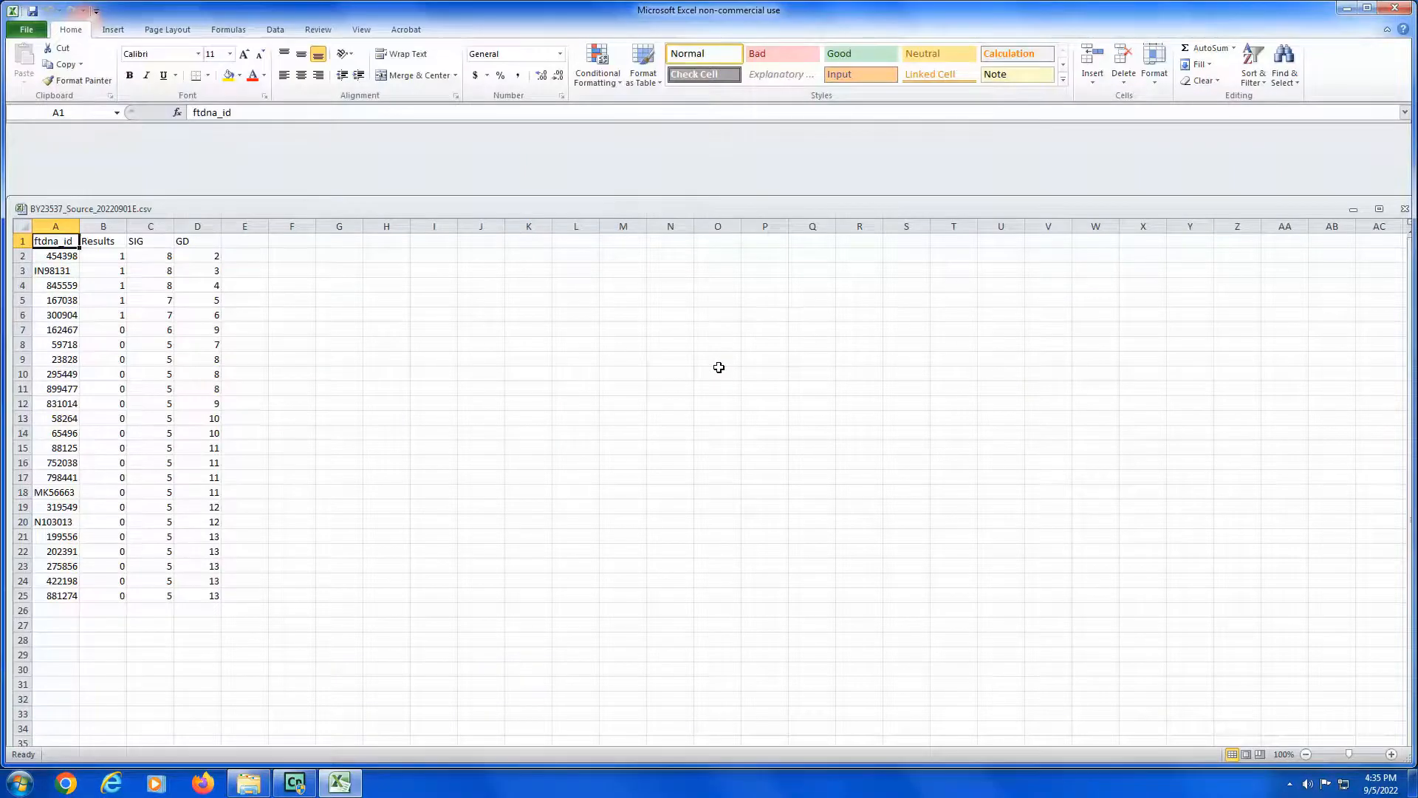
{"action": "left_click", "coordinate": [1379, 211]}
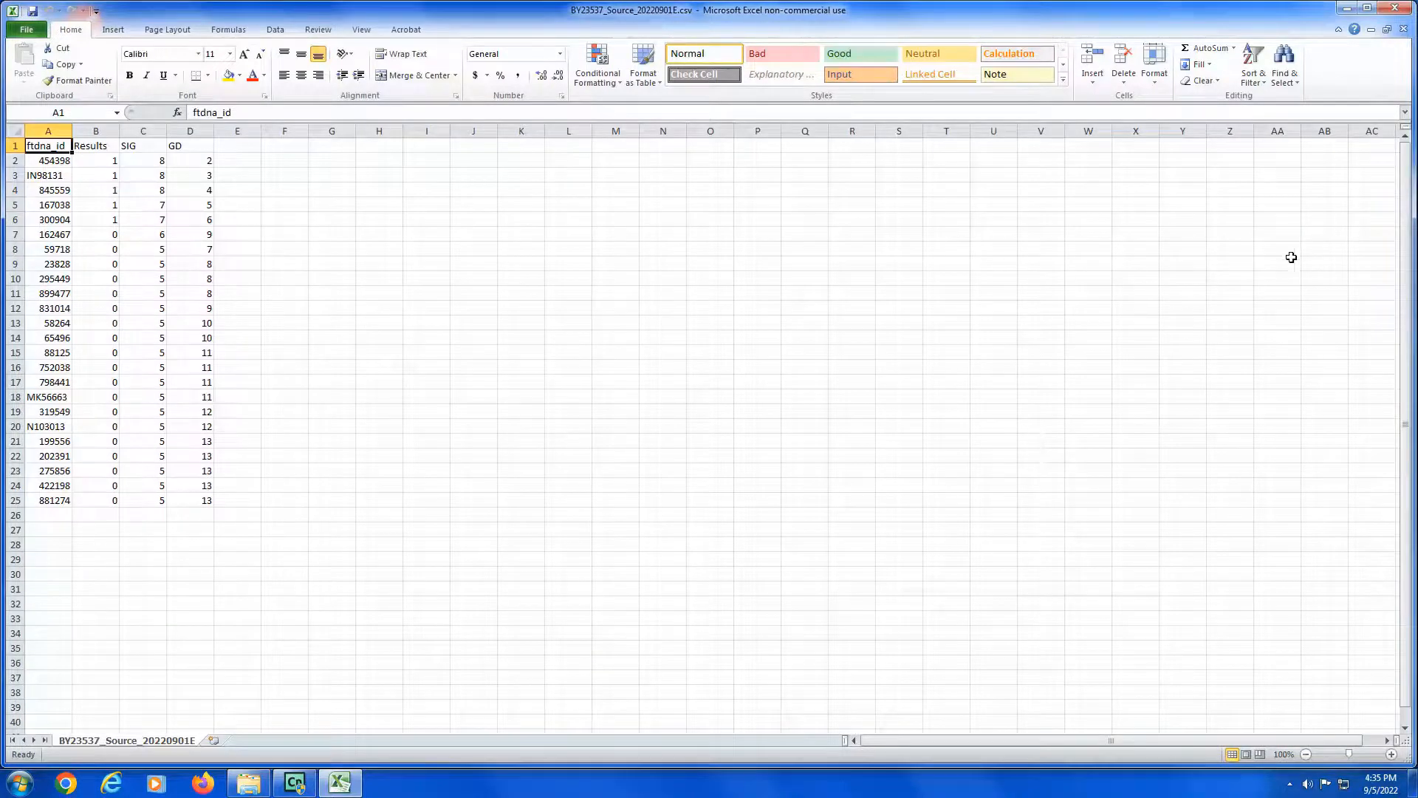
{"action": "left_click", "coordinate": [1393, 8]}
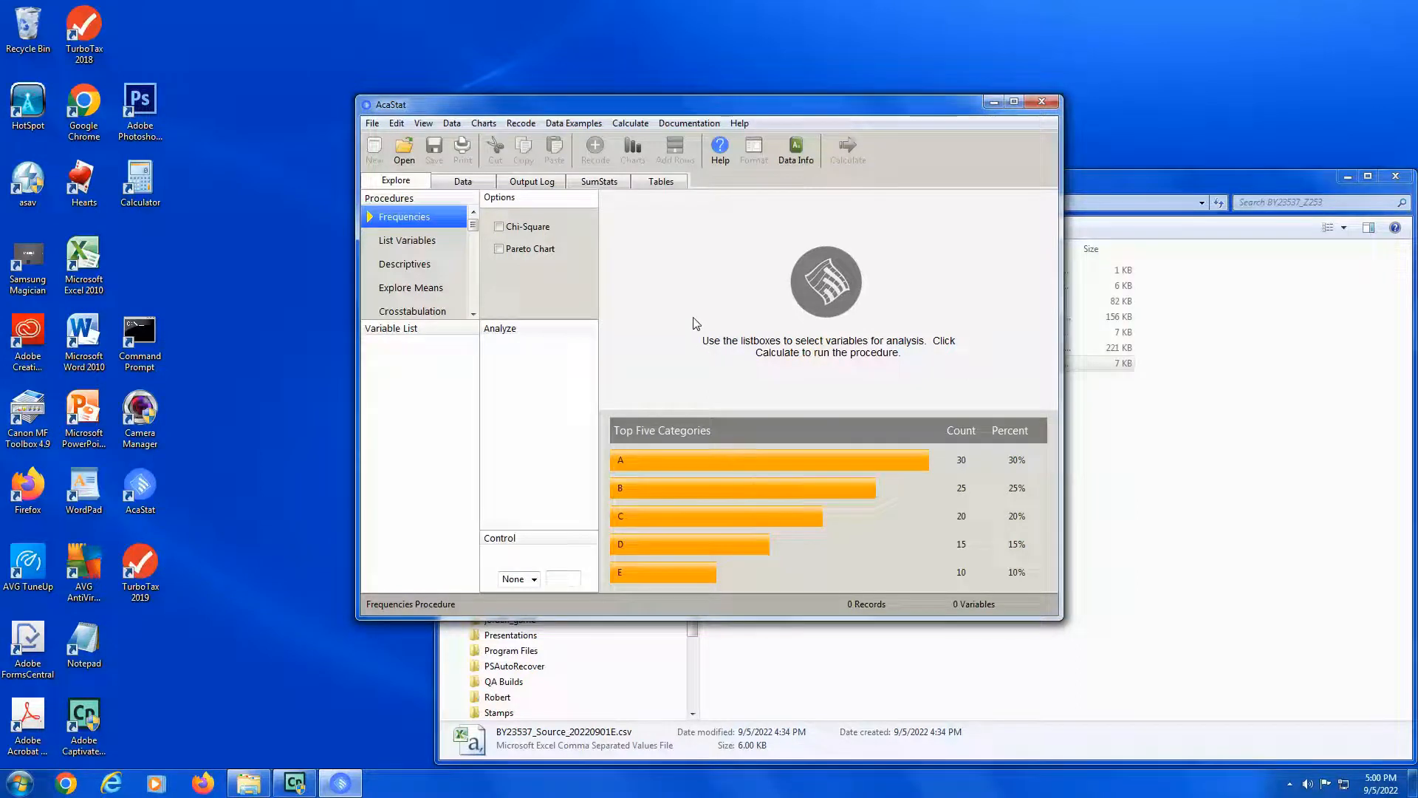
Step: Import the comma delimited text file BY23537_Source_20220901E.csv into AcaStat from the BY23537_Z253 folder
{"action": "left_click", "coordinate": [372, 123]}
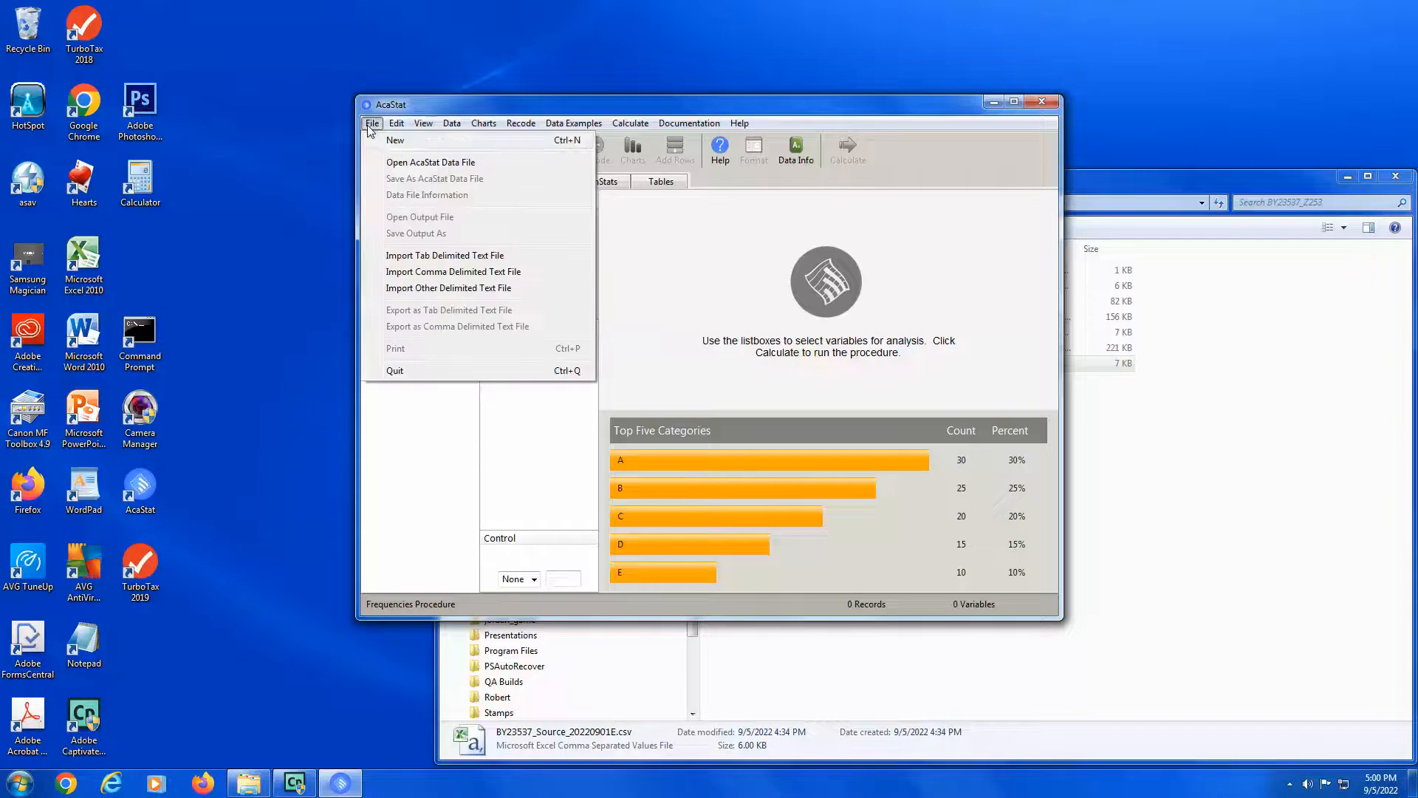
{"action": "left_click", "coordinate": [428, 272]}
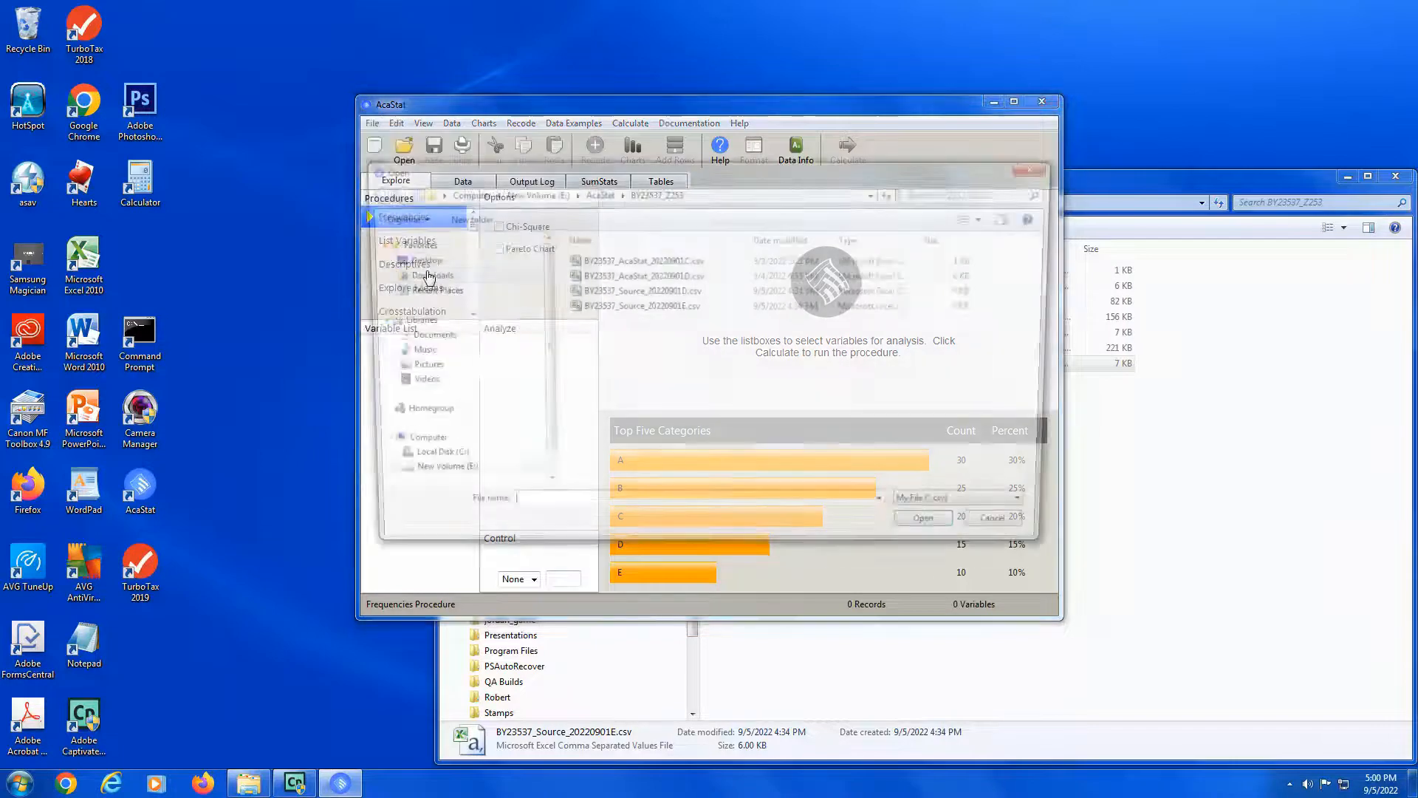
{"action": "left_click", "coordinate": [679, 311]}
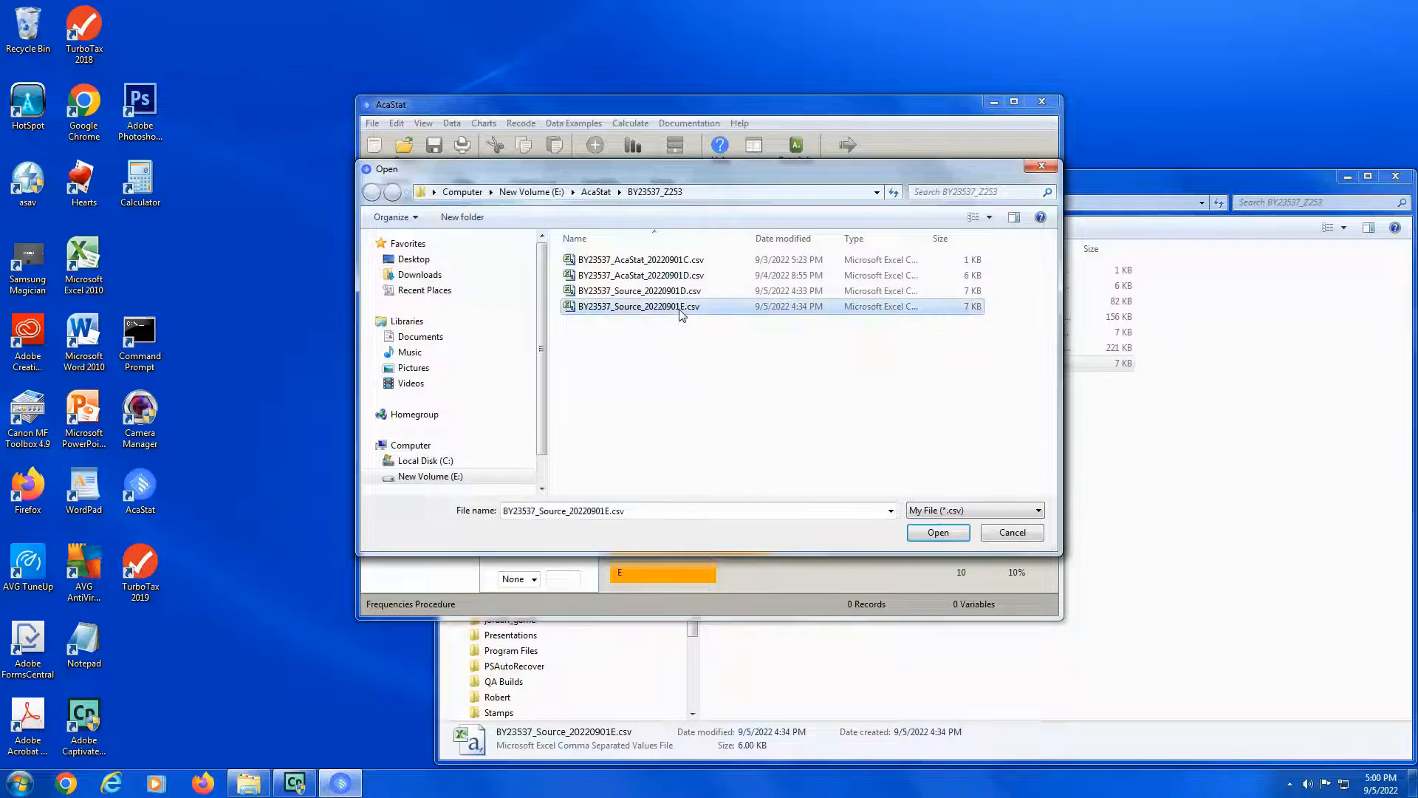
{"action": "left_click", "coordinate": [938, 532]}
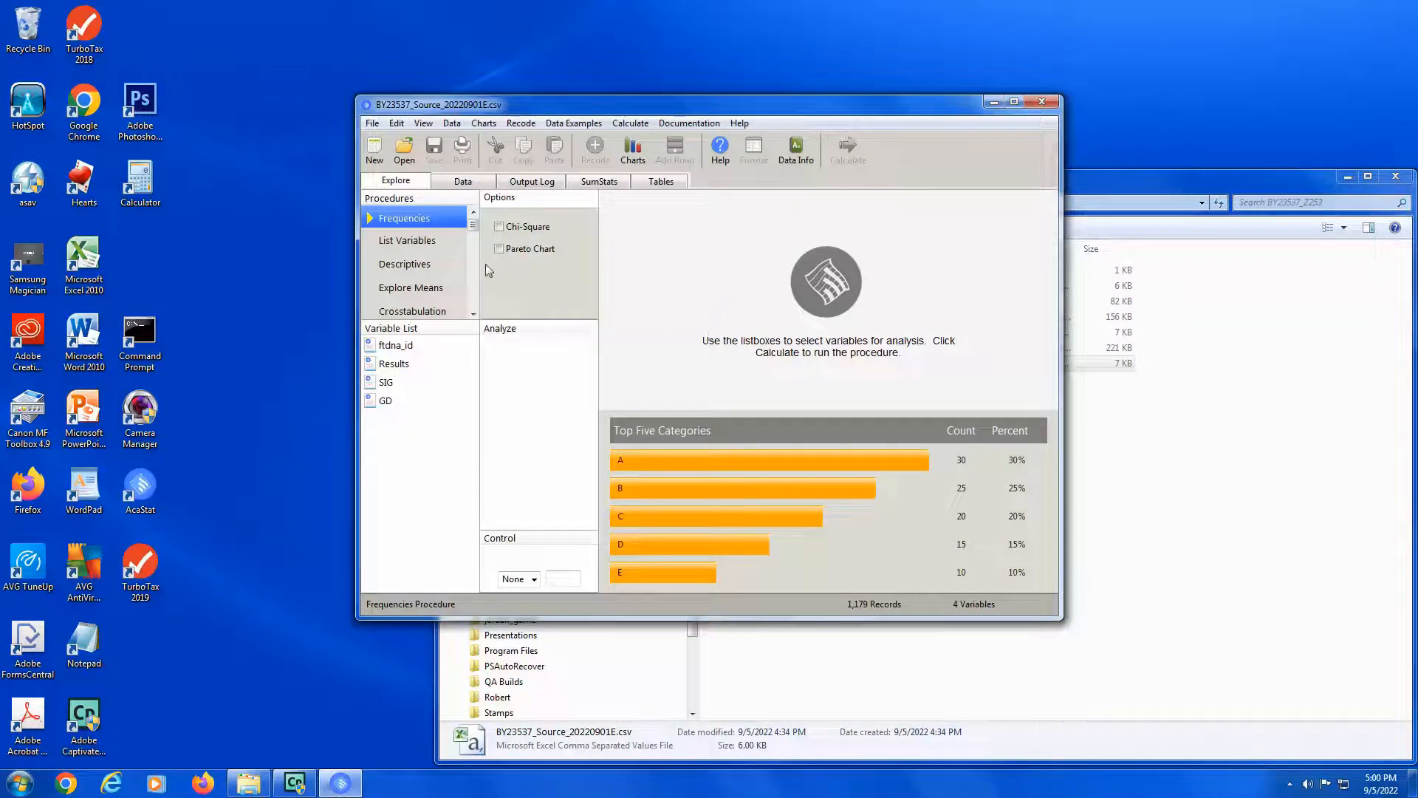
Step: Choose the Regression-Log procedure and assign Results as the dependent variable
{"action": "left_click_drag", "start_coordinate": [472, 228], "coordinate": [473, 309]}
{"action": "scroll", "coordinate": [472, 254], "scroll_direction": "up", "scroll_amount": 1}
{"action": "left_click", "coordinate": [408, 267]}
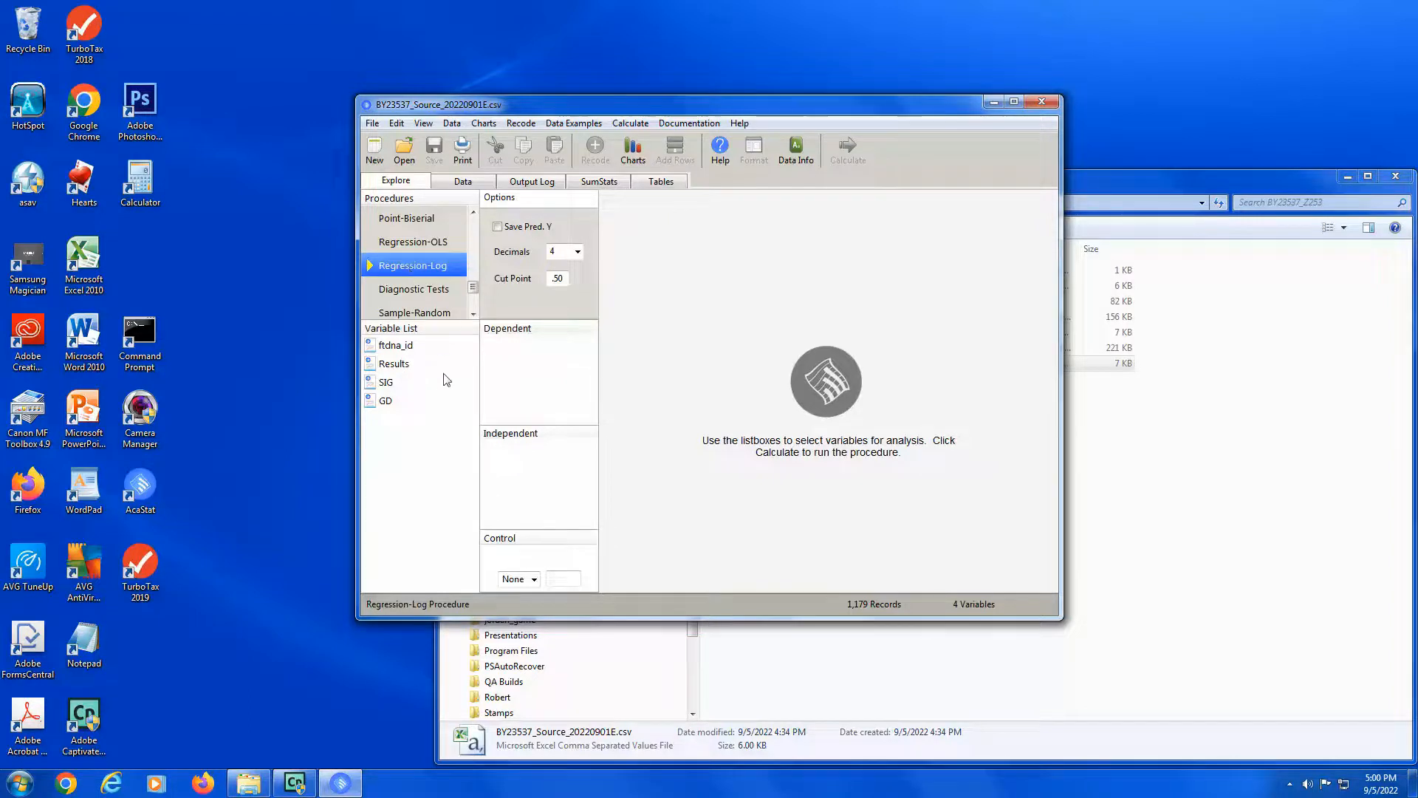
{"action": "left_click", "coordinate": [381, 366]}
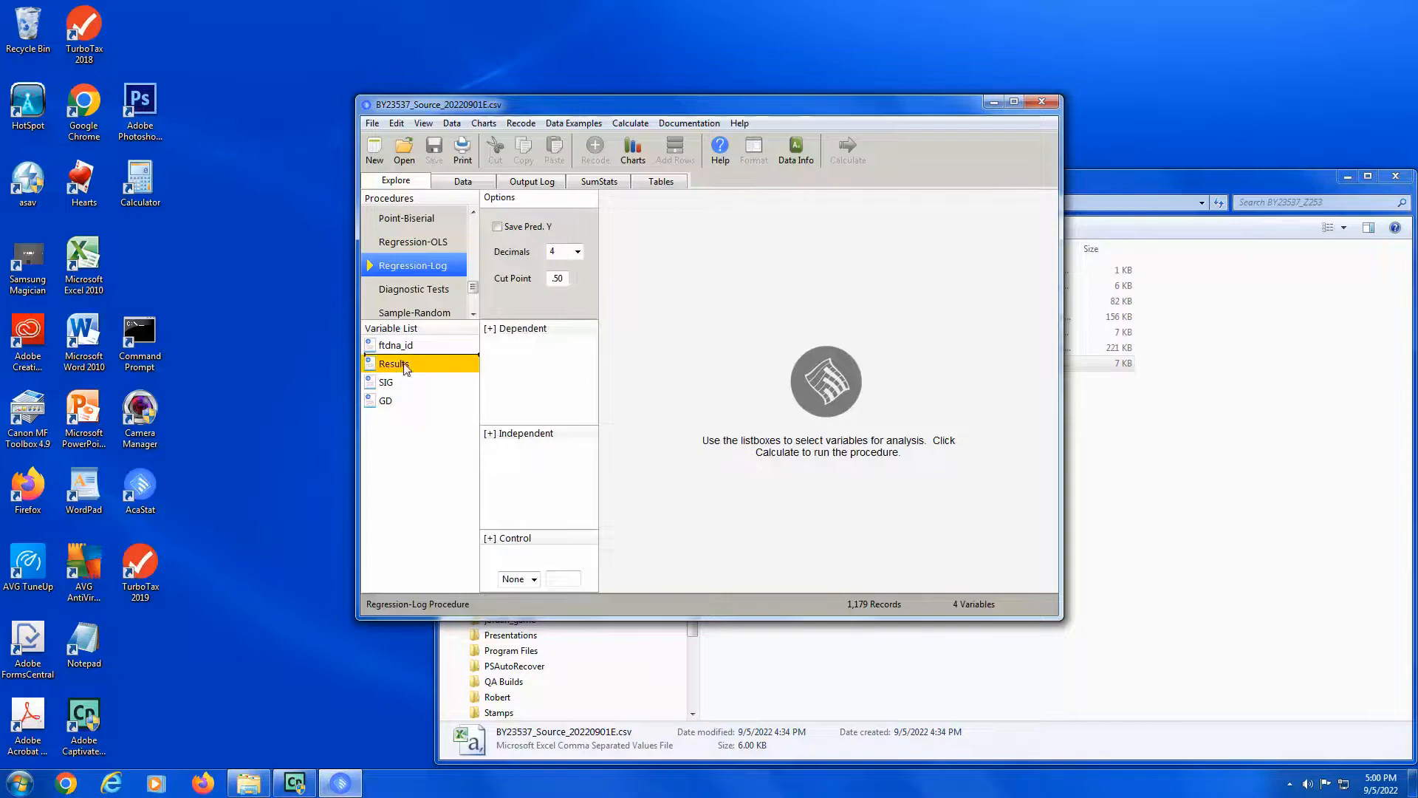
{"action": "left_click", "coordinate": [528, 347]}
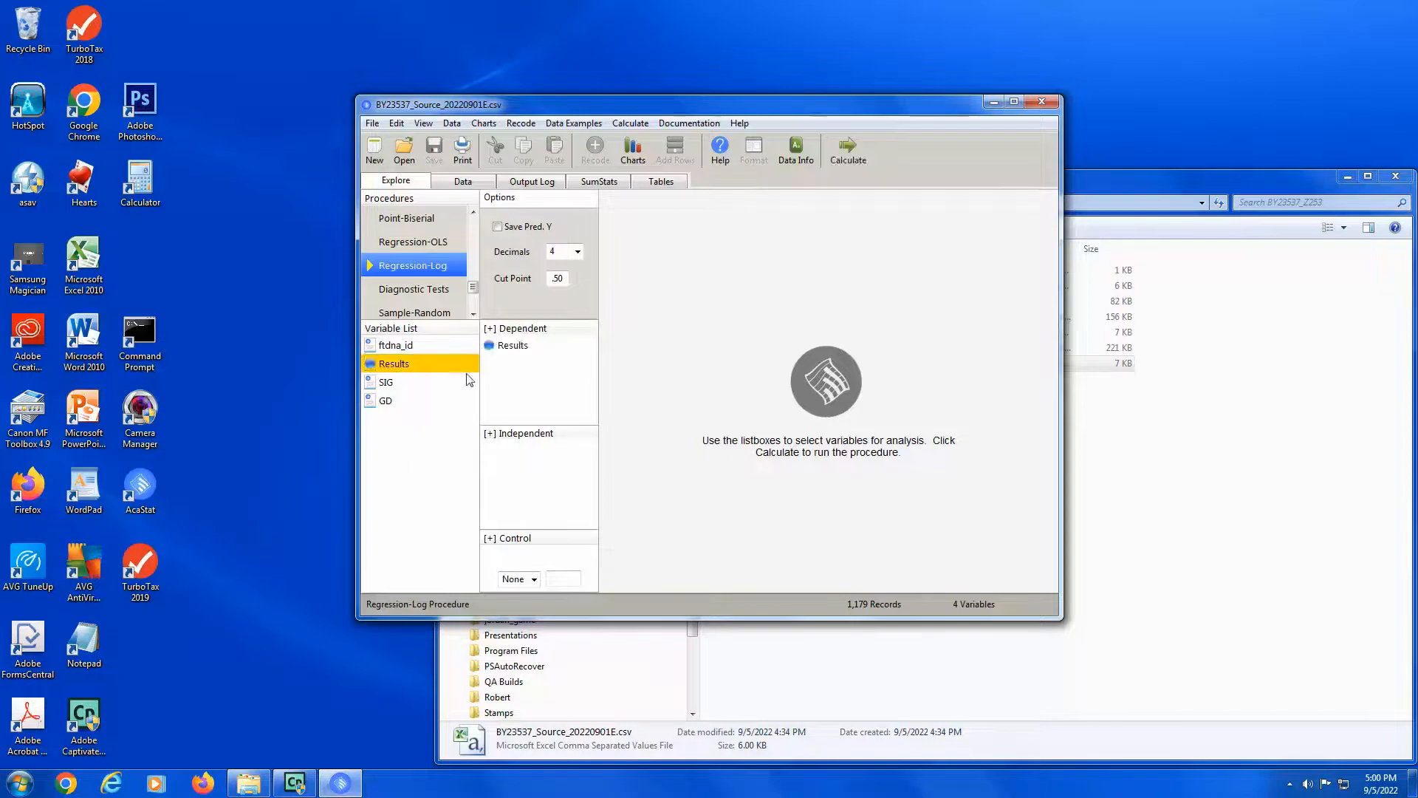
Step: Assign SIG and GD as independent variables and calculate the logistic regression
{"action": "left_click", "coordinate": [369, 382]}
{"action": "left_click", "coordinate": [509, 456]}
{"action": "left_click", "coordinate": [375, 403]}
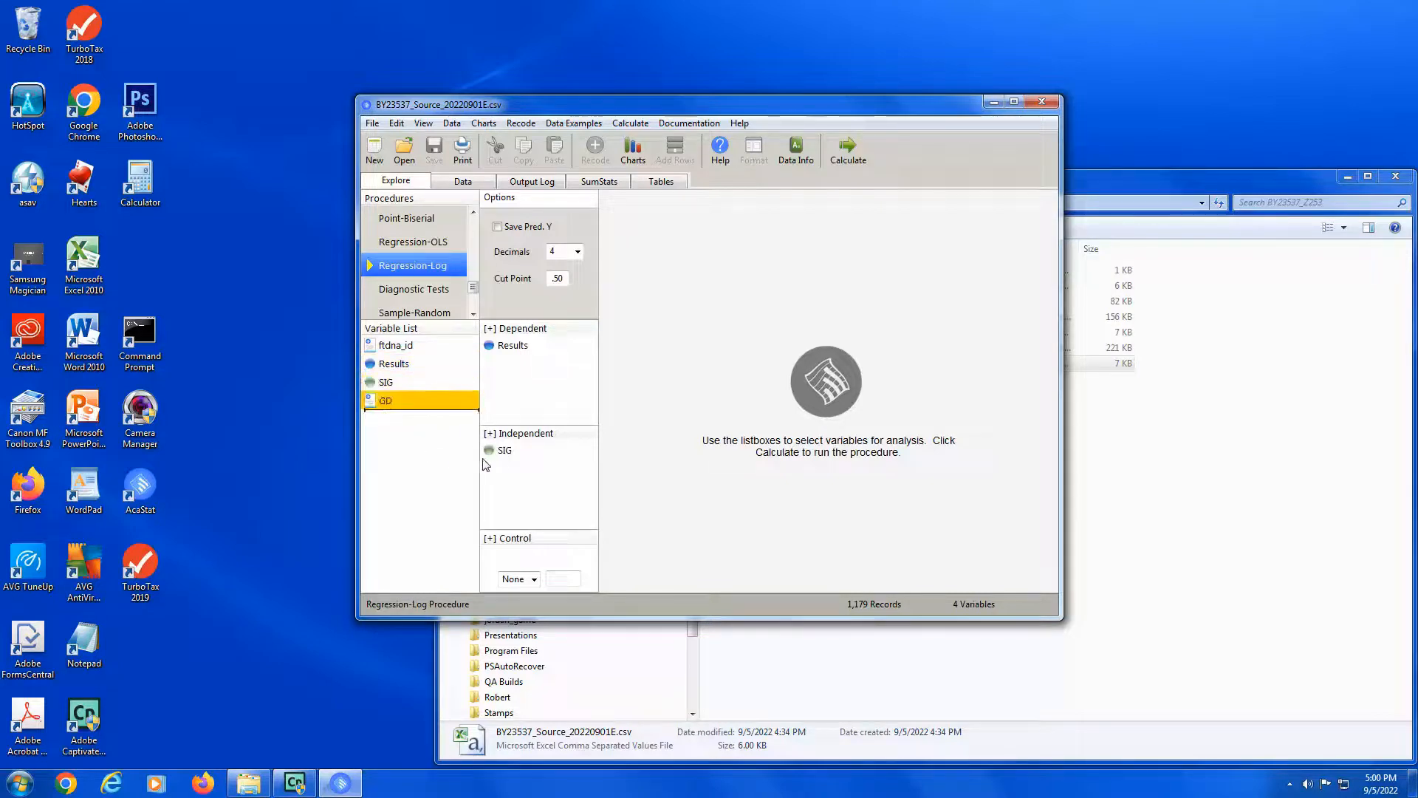
{"action": "left_click", "coordinate": [501, 470]}
{"action": "left_click", "coordinate": [850, 151]}
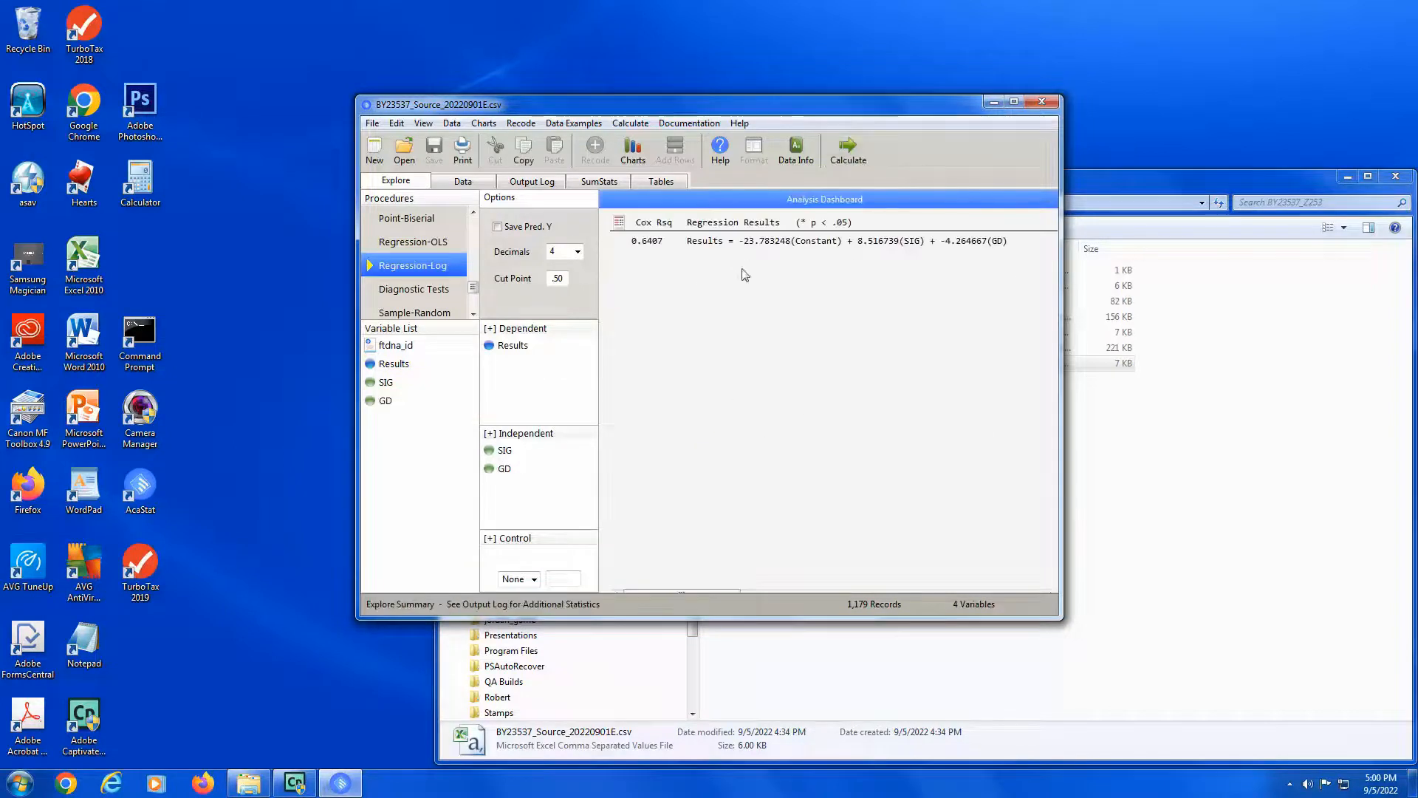
Step: In the regression's output log, select the text from Coefficients through the classification table's total and copy it
{"action": "left_click", "coordinate": [533, 183]}
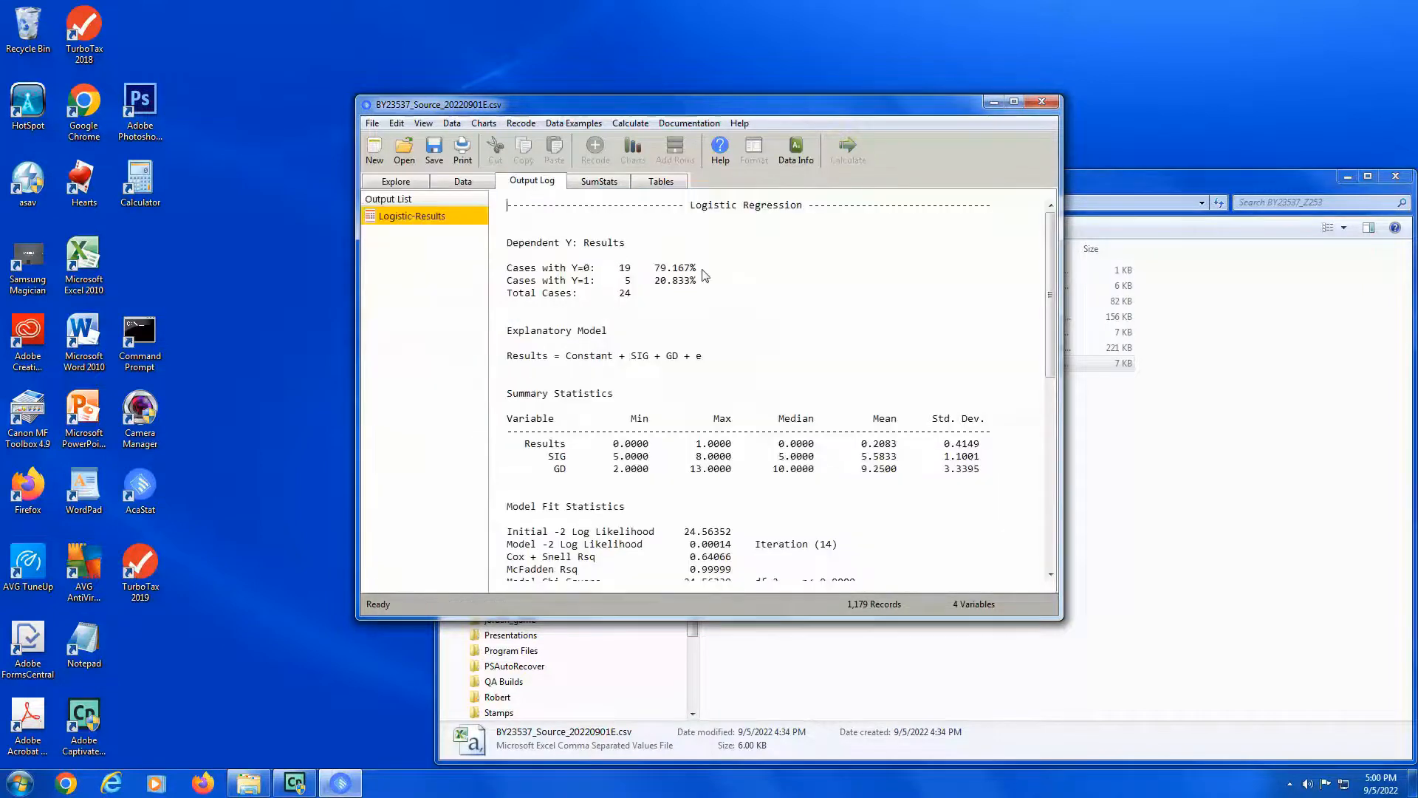
{"action": "left_click_drag", "start_coordinate": [1052, 237], "coordinate": [1048, 419]}
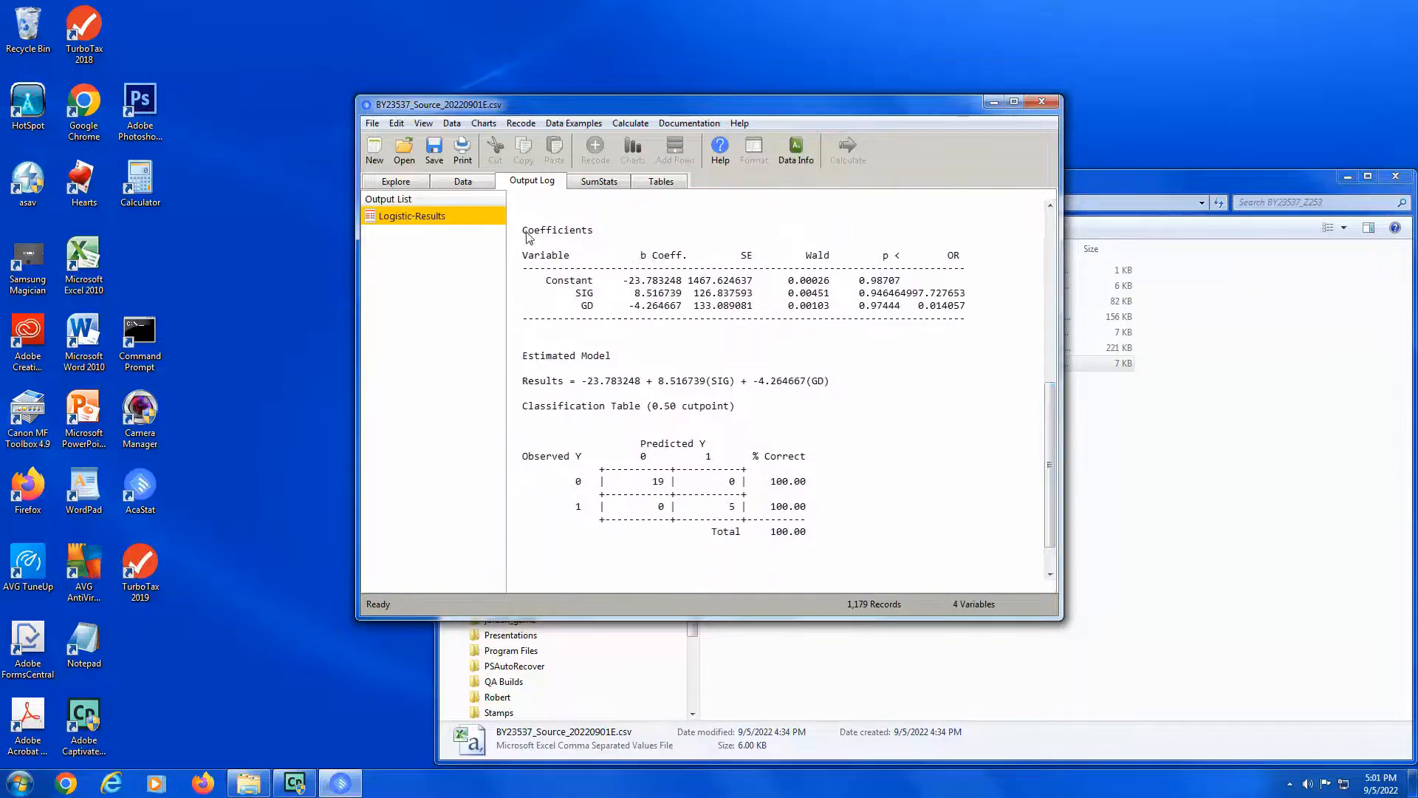
{"action": "left_click_drag", "start_coordinate": [522, 229], "coordinate": [810, 531]}
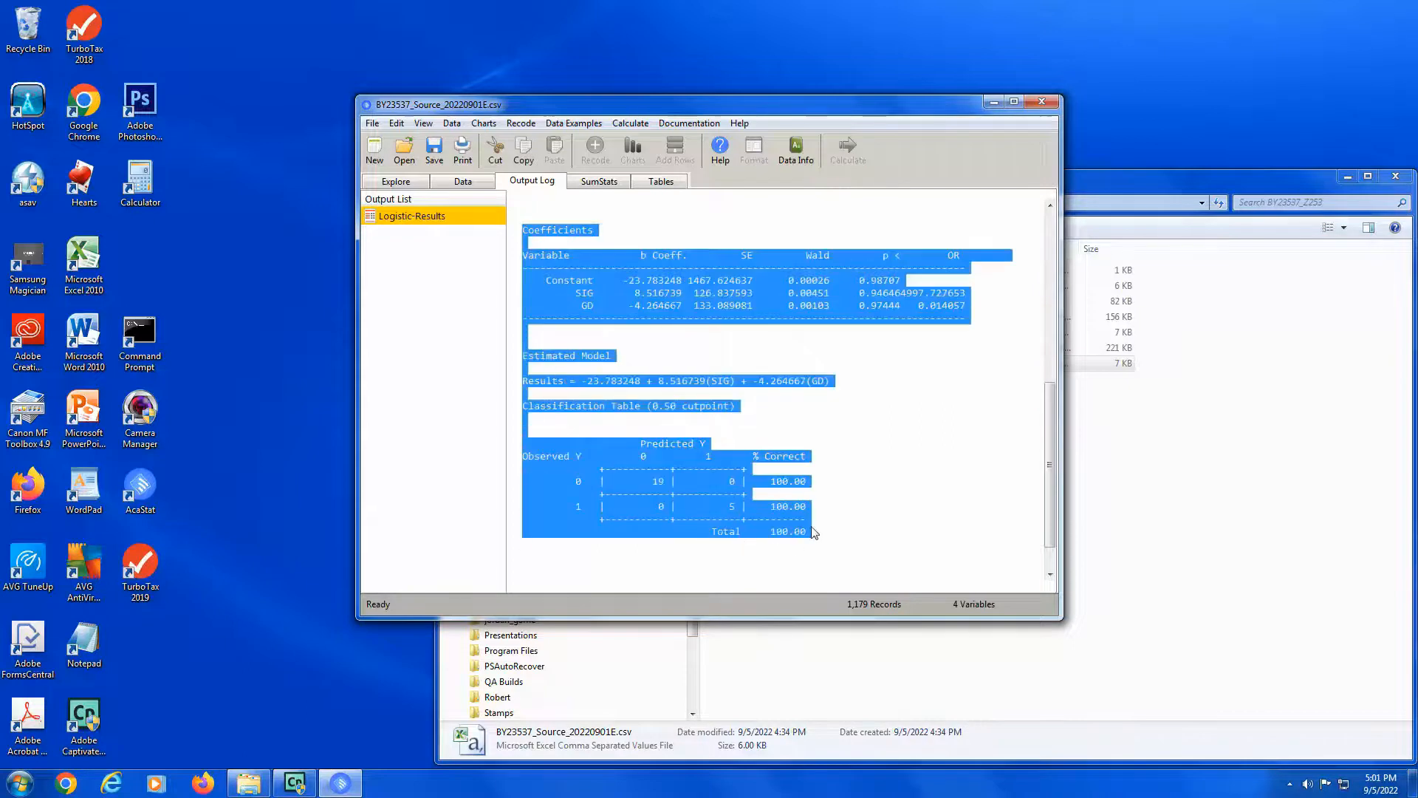
{"action": "right_click", "coordinate": [730, 285]}
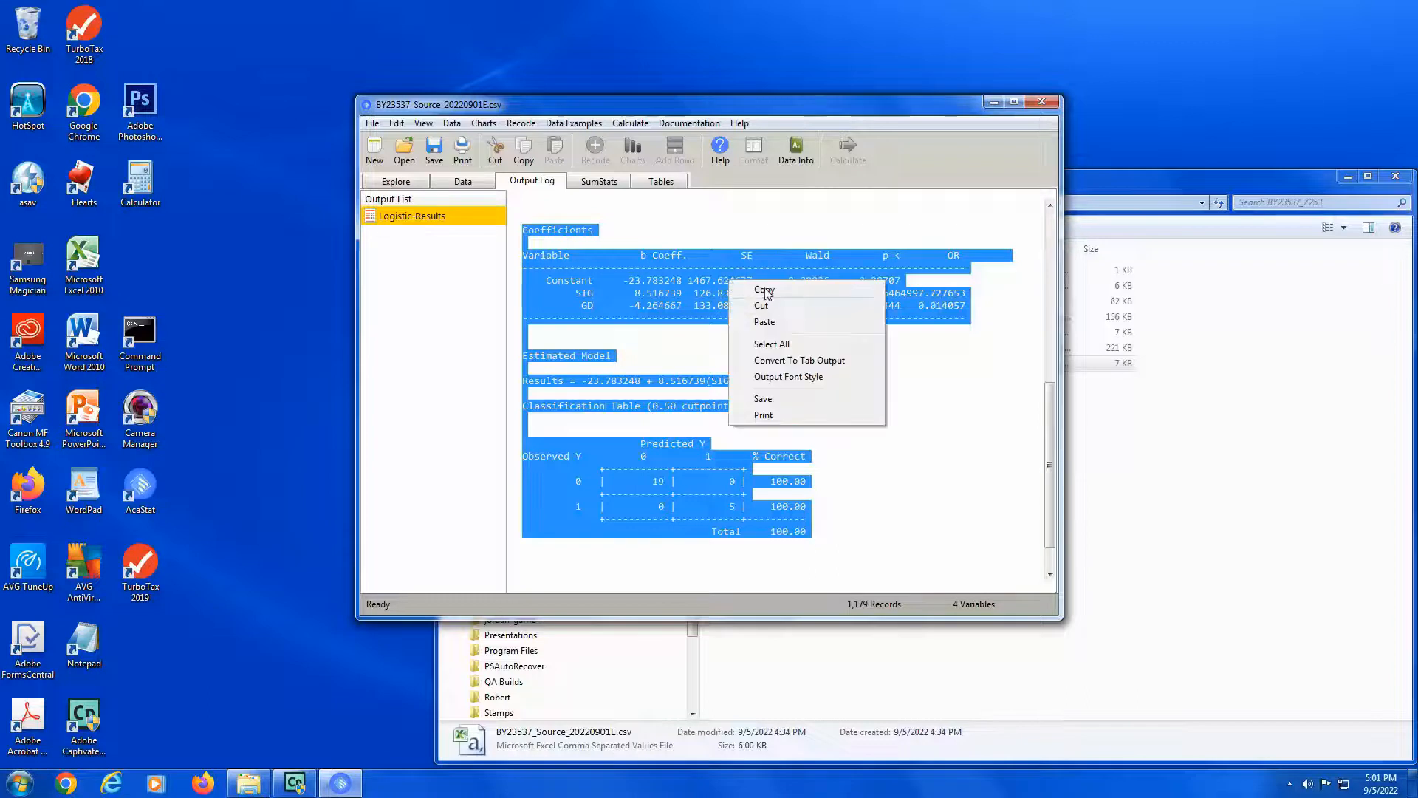
{"action": "left_click", "coordinate": [764, 290]}
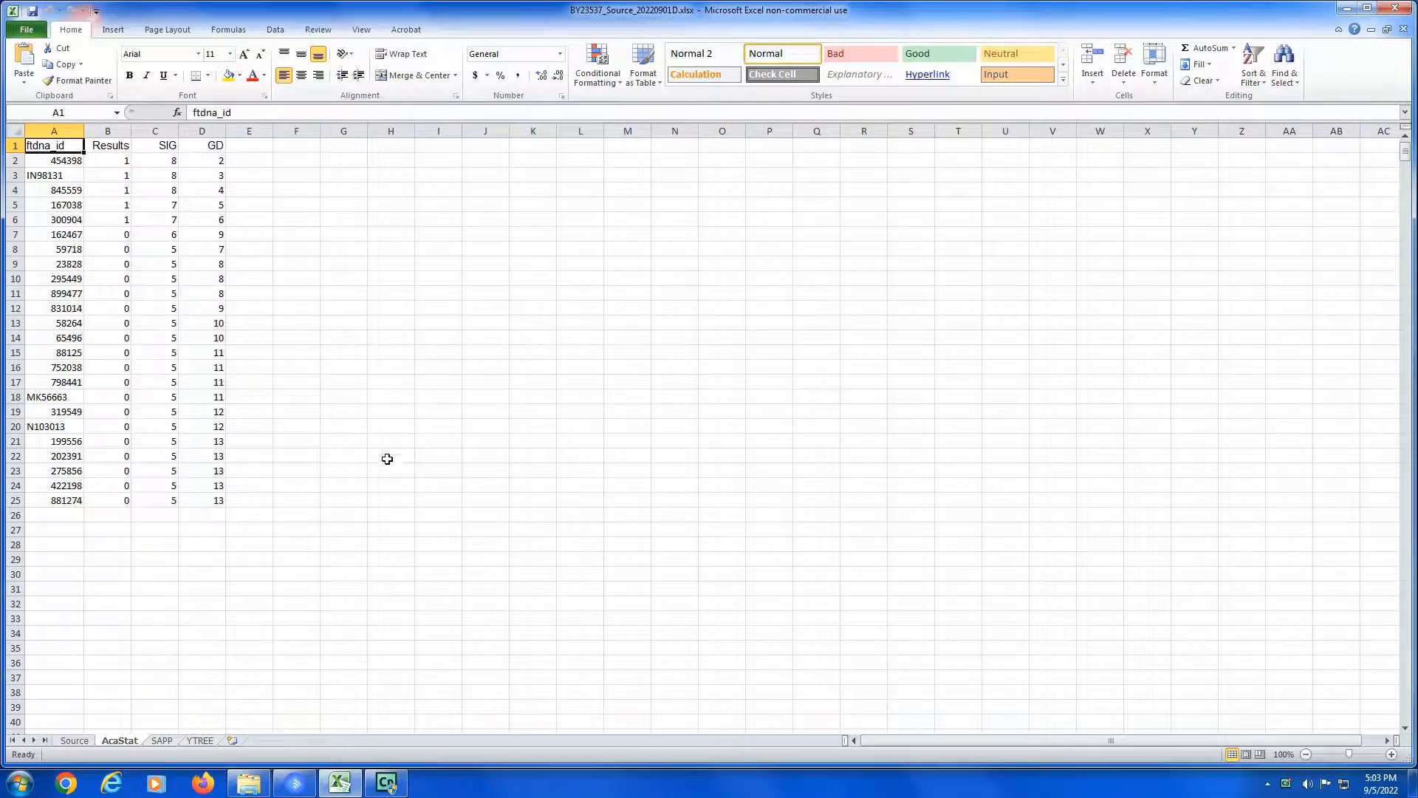
Step: Copy the selected AcaStat regression output again and paste it as text into cell F2 of the AcaStat sheet in Excel
{"action": "left_click", "coordinate": [293, 792]}
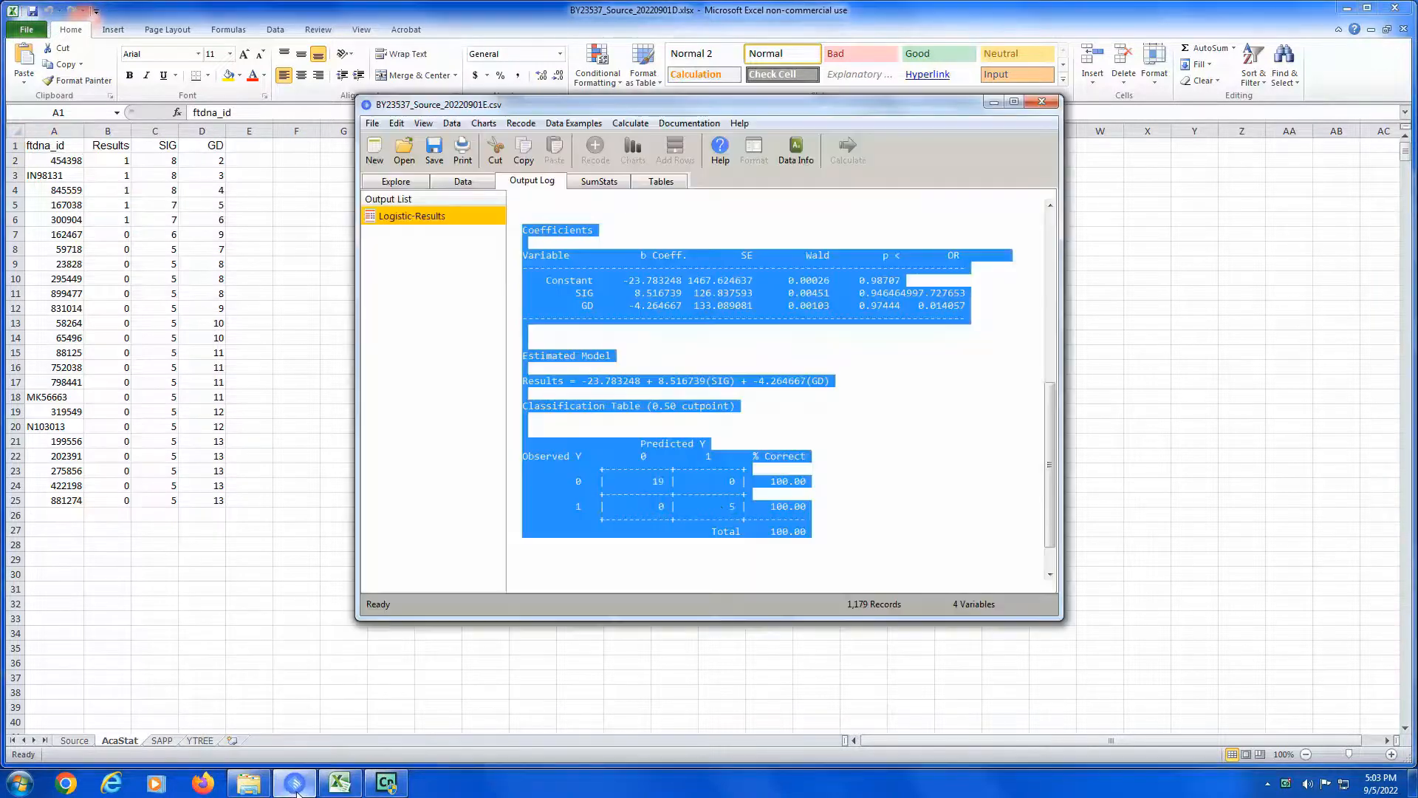
{"action": "right_click", "coordinate": [744, 283]}
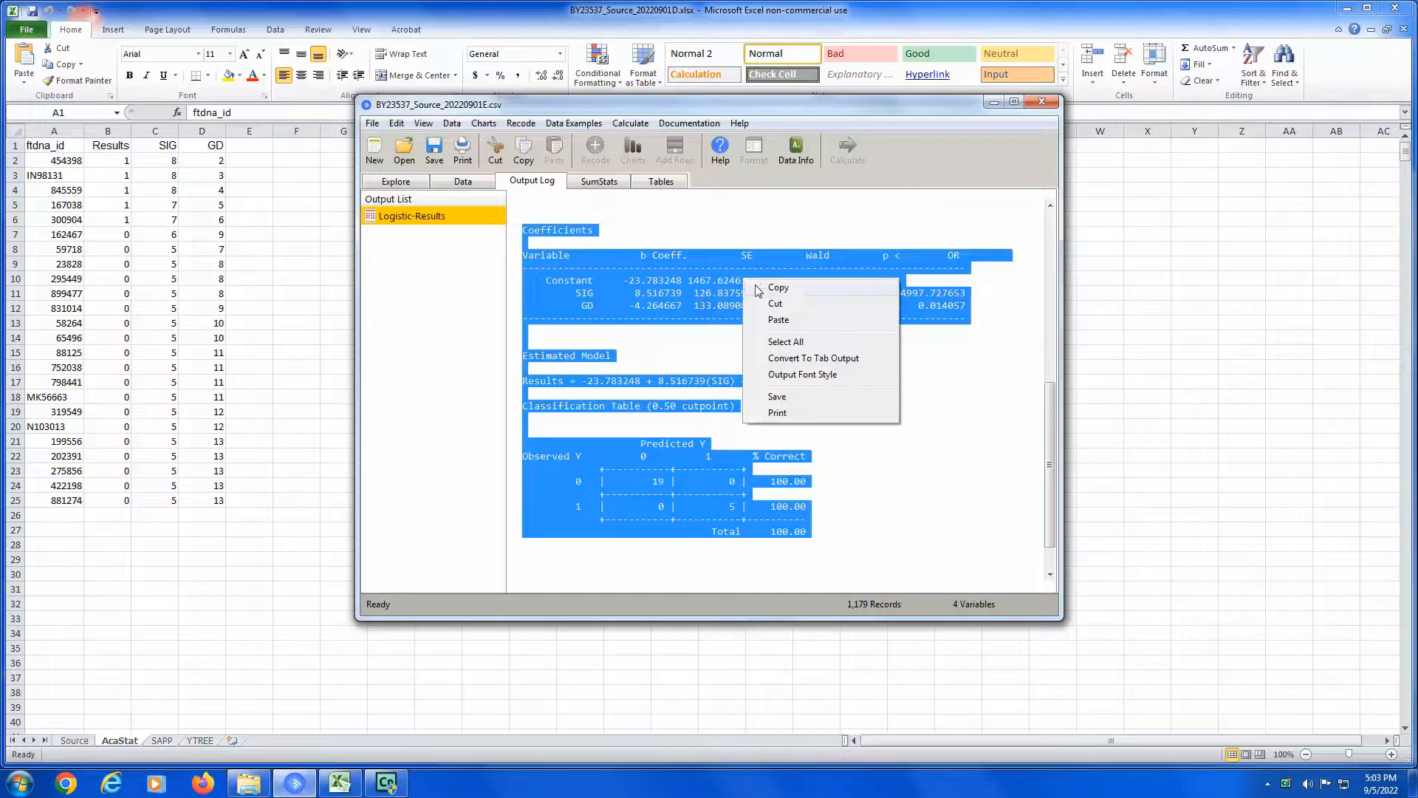
{"action": "left_click", "coordinate": [783, 291]}
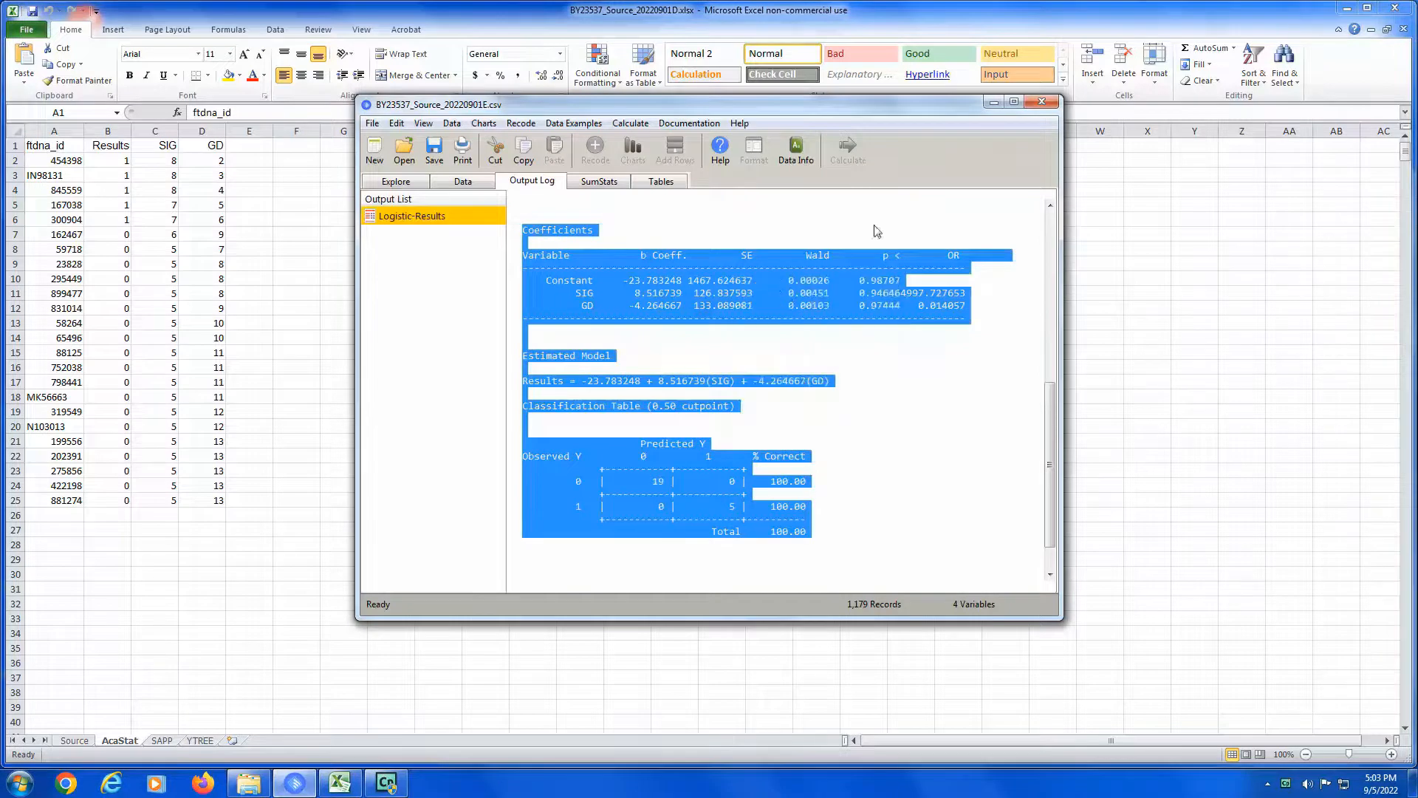
{"action": "left_click", "coordinate": [995, 103]}
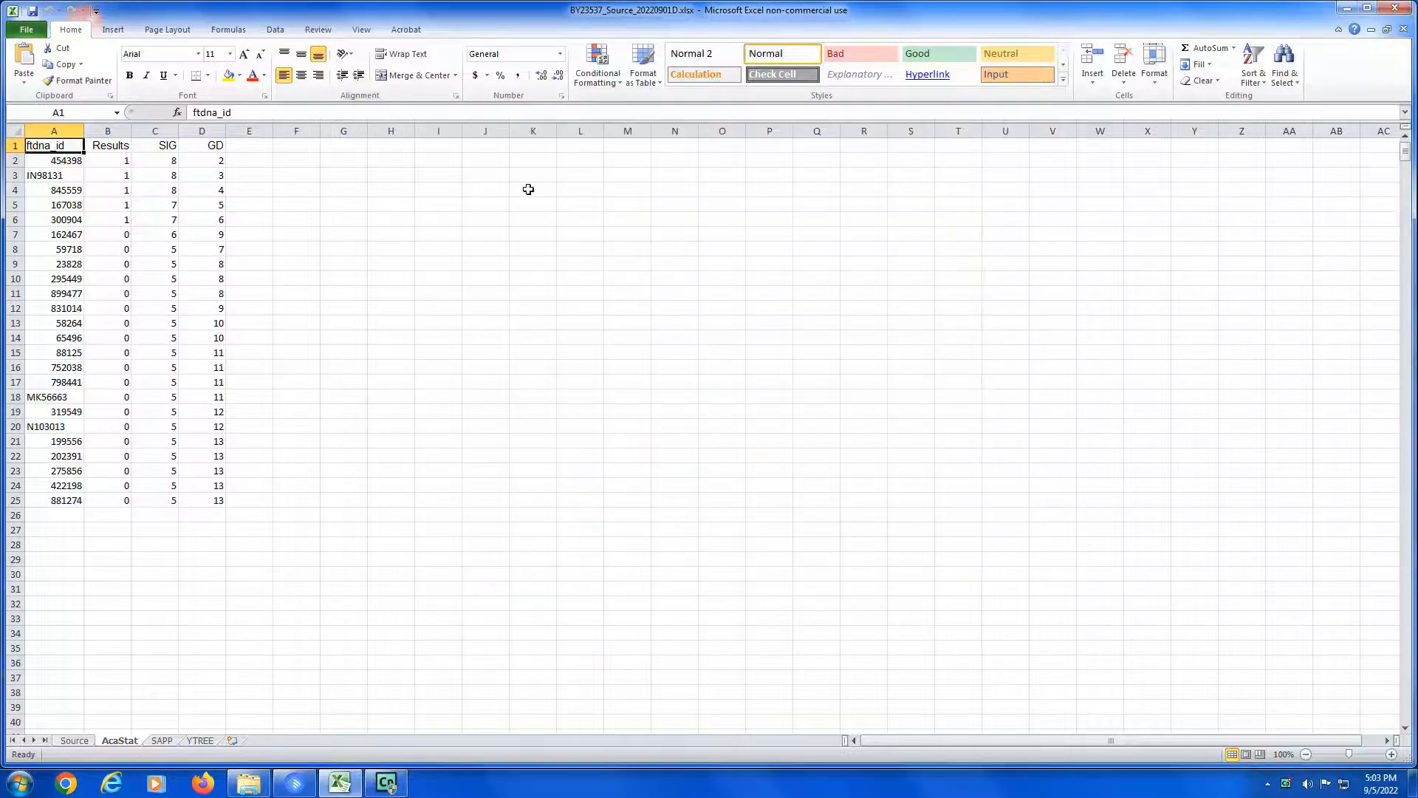
{"action": "left_click", "coordinate": [291, 161]}
{"action": "right_click", "coordinate": [291, 162]}
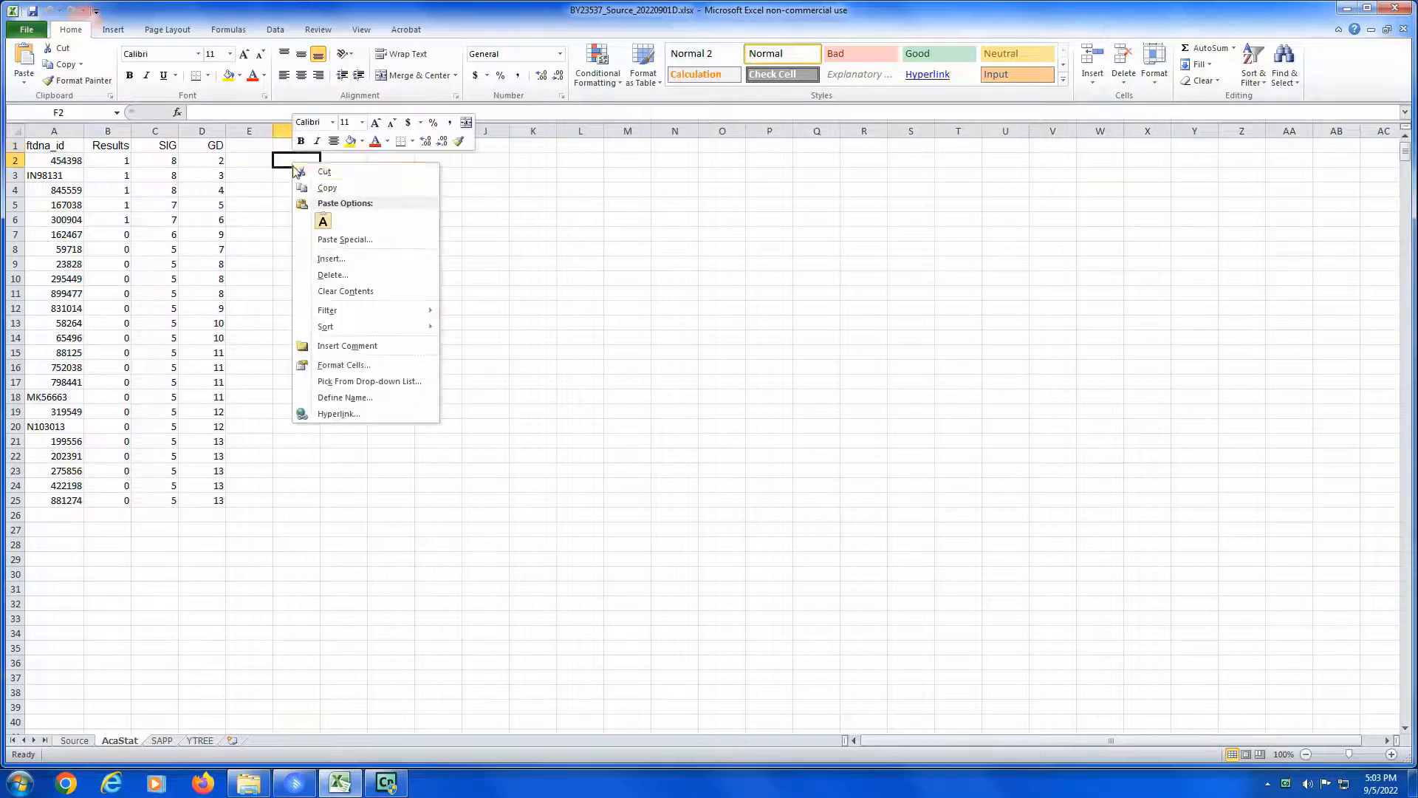
{"action": "left_click", "coordinate": [318, 219]}
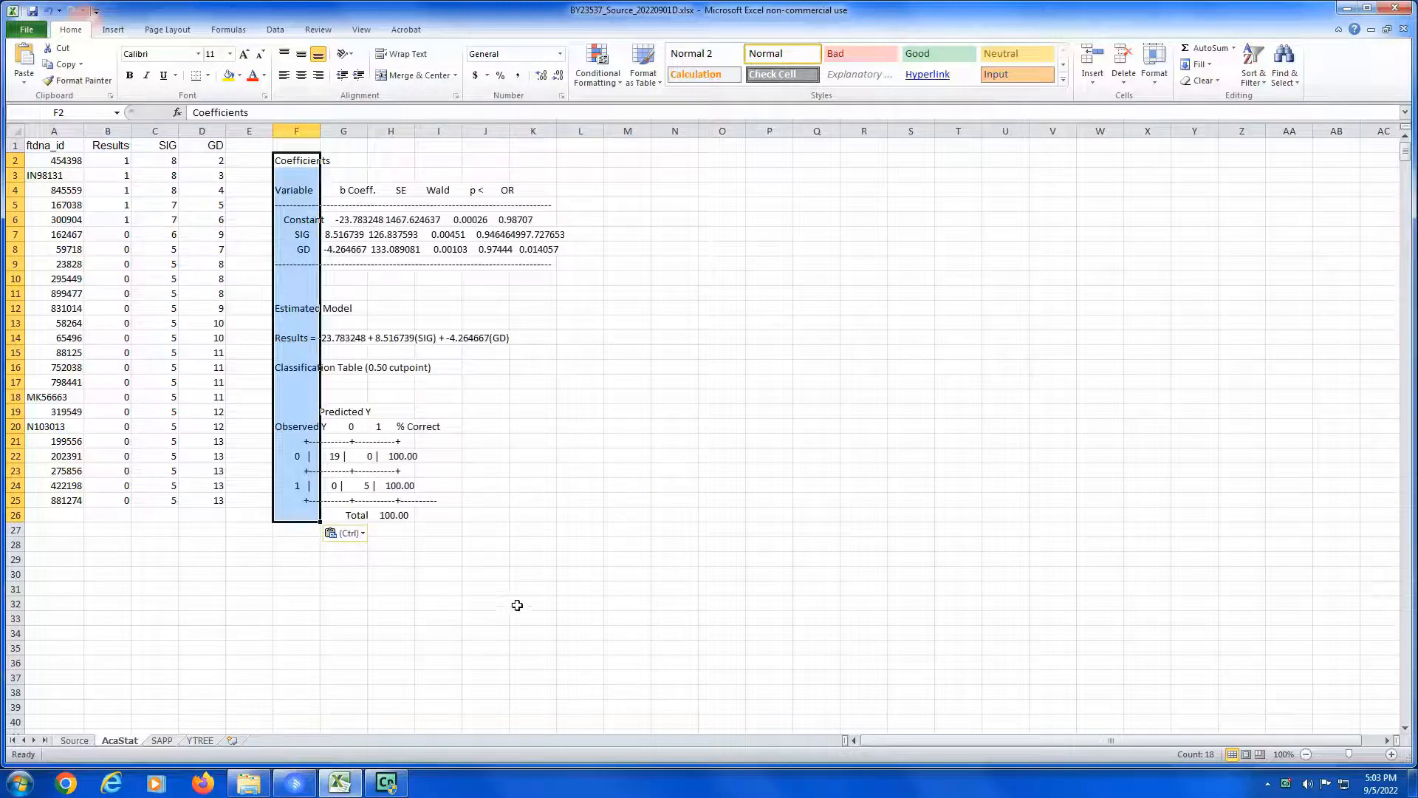
{"action": "left_click", "coordinate": [499, 620]}
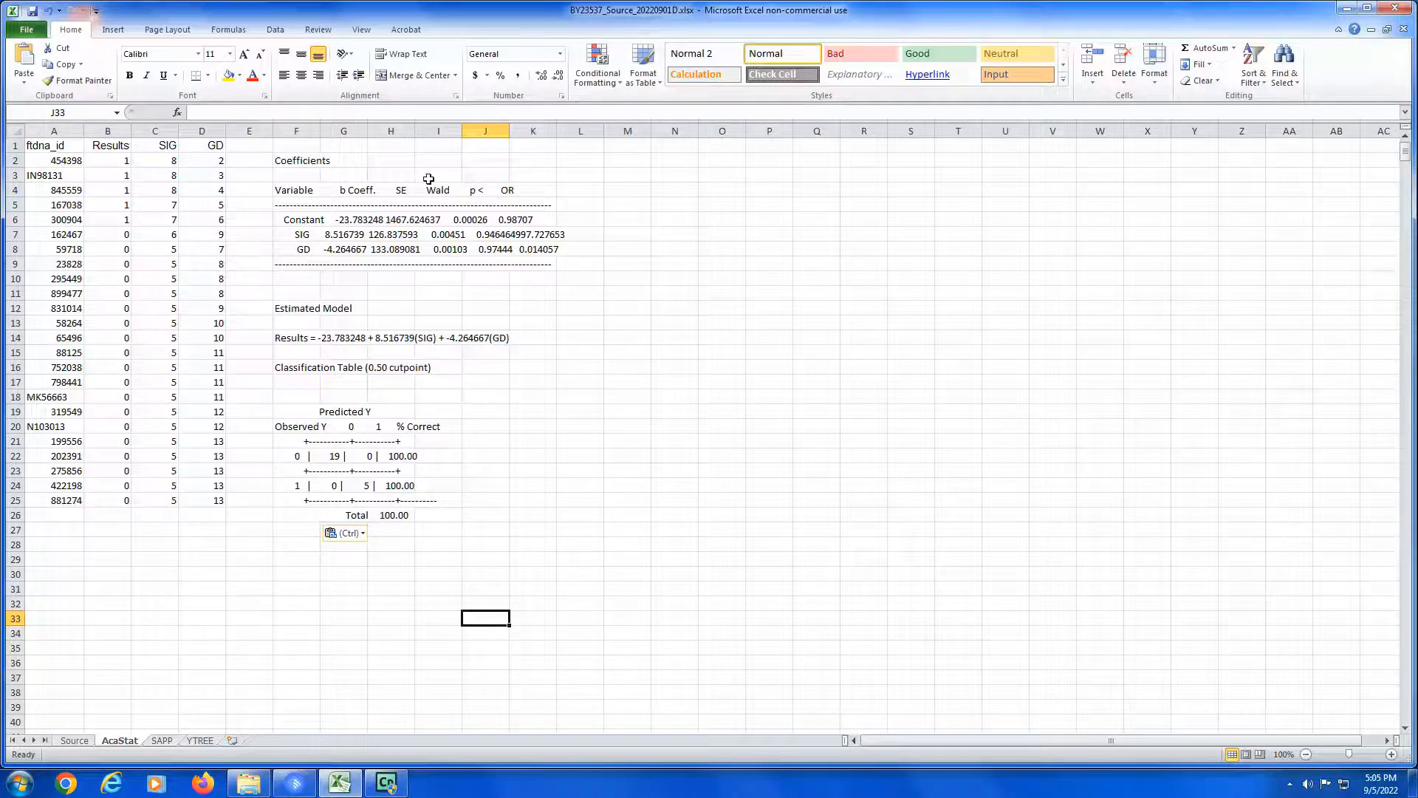
Step: On the Source sheet, change the constant in the numerator of the DT17 probability formula to -23.7832
{"action": "left_click", "coordinate": [77, 742]}
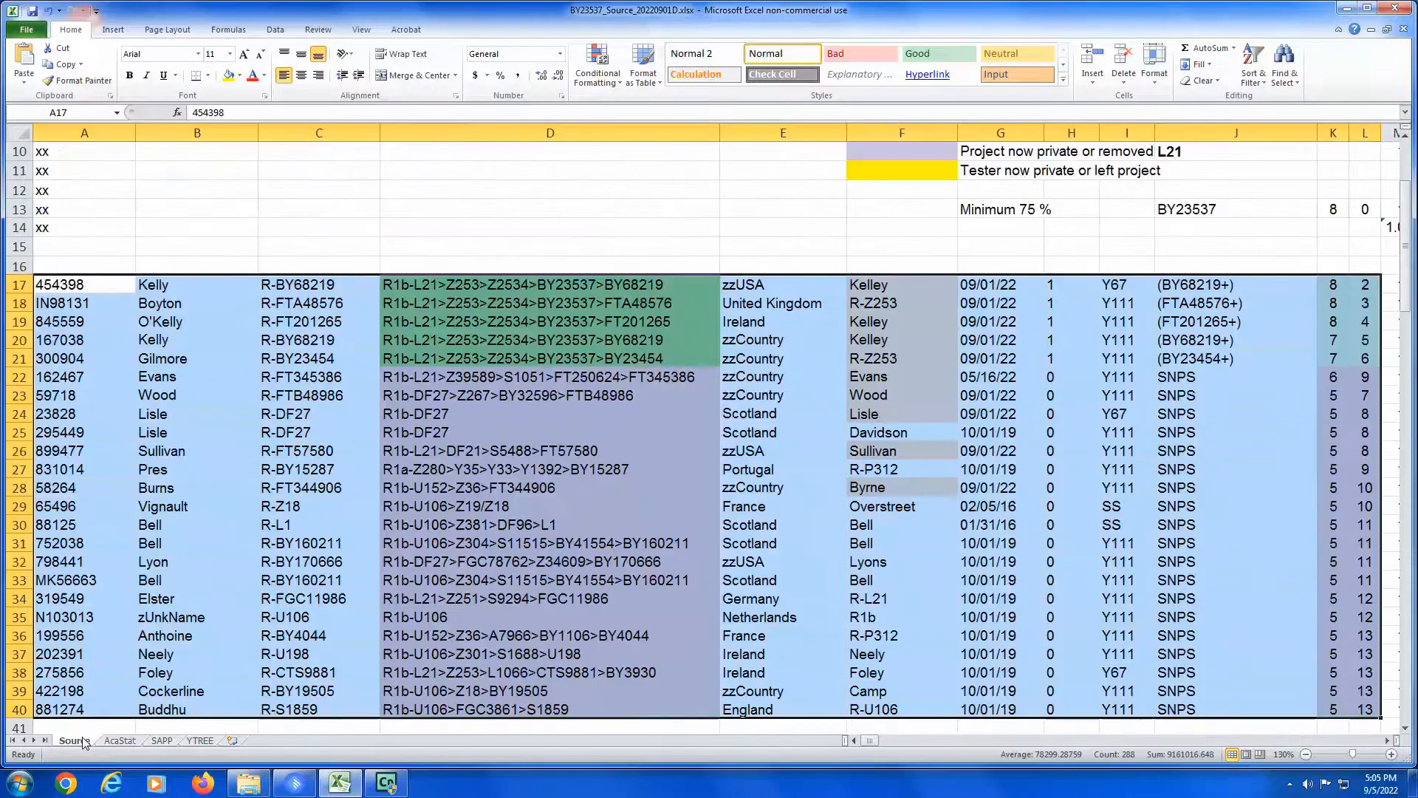
{"action": "left_click", "coordinate": [249, 279]}
{"action": "key", "text": "Right"}
{"action": "key", "text": "Right"}
{"action": "key", "text": "Right"}
{"action": "key", "text": "Right"}
{"action": "key", "text": "Right"}
{"action": "key", "text": "Right"}
{"action": "key", "text": "Right"}
{"action": "key", "text": "Right"}
{"action": "key", "text": "Right"}
{"action": "key", "text": "Right"}
{"action": "key", "text": "Right"}
{"action": "key", "text": "Right"}
{"action": "key", "text": "Right"}
{"action": "key", "text": "Right"}
{"action": "key", "text": "Right"}
{"action": "key", "text": "Right"}
{"action": "key", "text": "Right"}
{"action": "key", "text": "Right"}
{"action": "key", "text": "Right"}
{"action": "key", "text": "Right"}
{"action": "key", "text": "Right"}
{"action": "key", "text": "Right"}
{"action": "key", "text": "Right"}
{"action": "key", "text": "Right"}
{"action": "key", "text": "Right"}
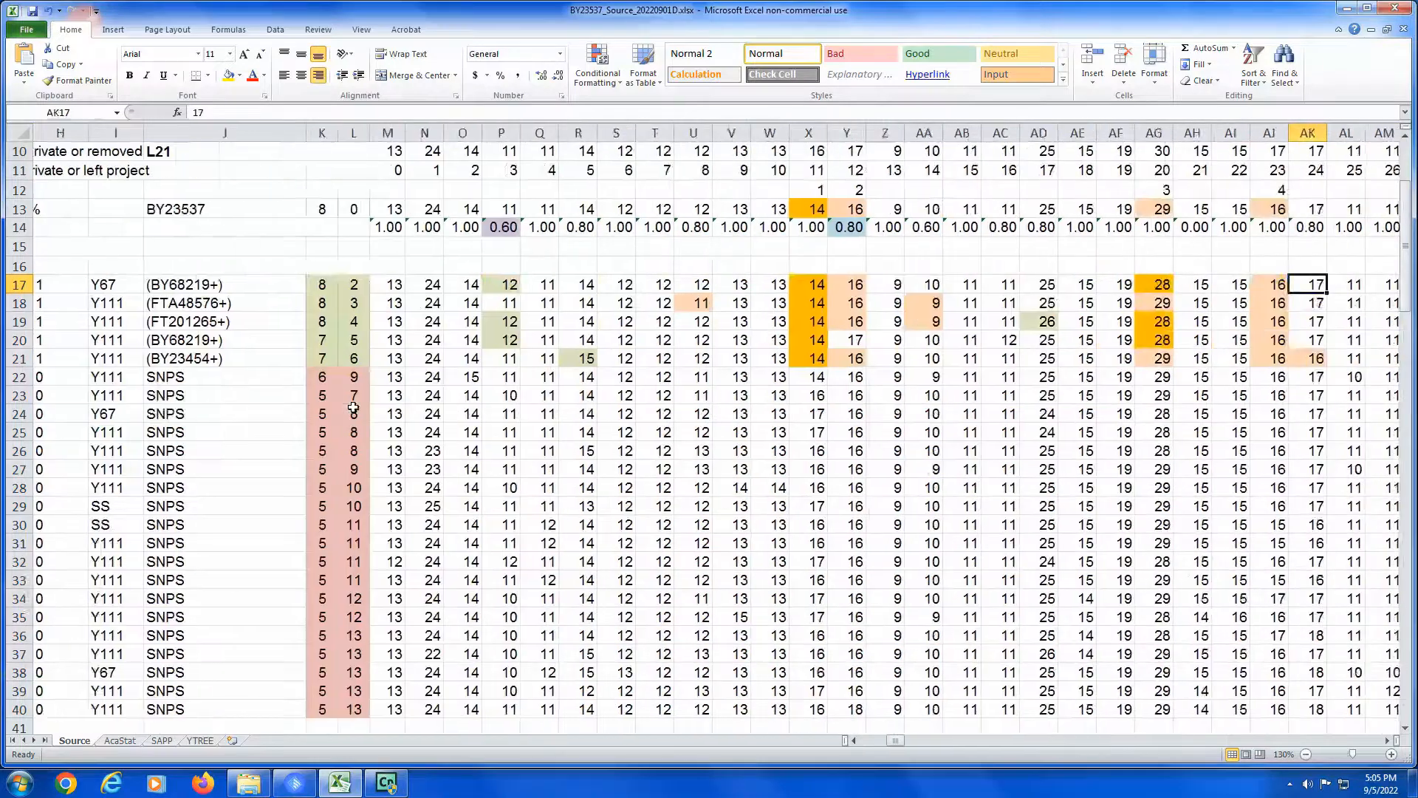
{"action": "key", "text": "Right"}
{"action": "key", "text": "Right"}
{"action": "key", "text": "Right"}
{"action": "key", "text": "Right"}
{"action": "key", "text": "Right"}
{"action": "key", "text": "Right"}
{"action": "key", "text": "Right"}
{"action": "key", "text": "Right"}
{"action": "key", "text": "Right"}
{"action": "key", "text": "Right"}
{"action": "key", "text": "Right"}
{"action": "key", "text": "Right"}
{"action": "key", "text": "Right"}
{"action": "key", "text": "Right"}
{"action": "key", "text": "Right"}
{"action": "key", "text": "Right"}
{"action": "key", "text": "Right"}
{"action": "key", "text": "Right"}
{"action": "key", "text": "Right"}
{"action": "key", "text": "Right"}
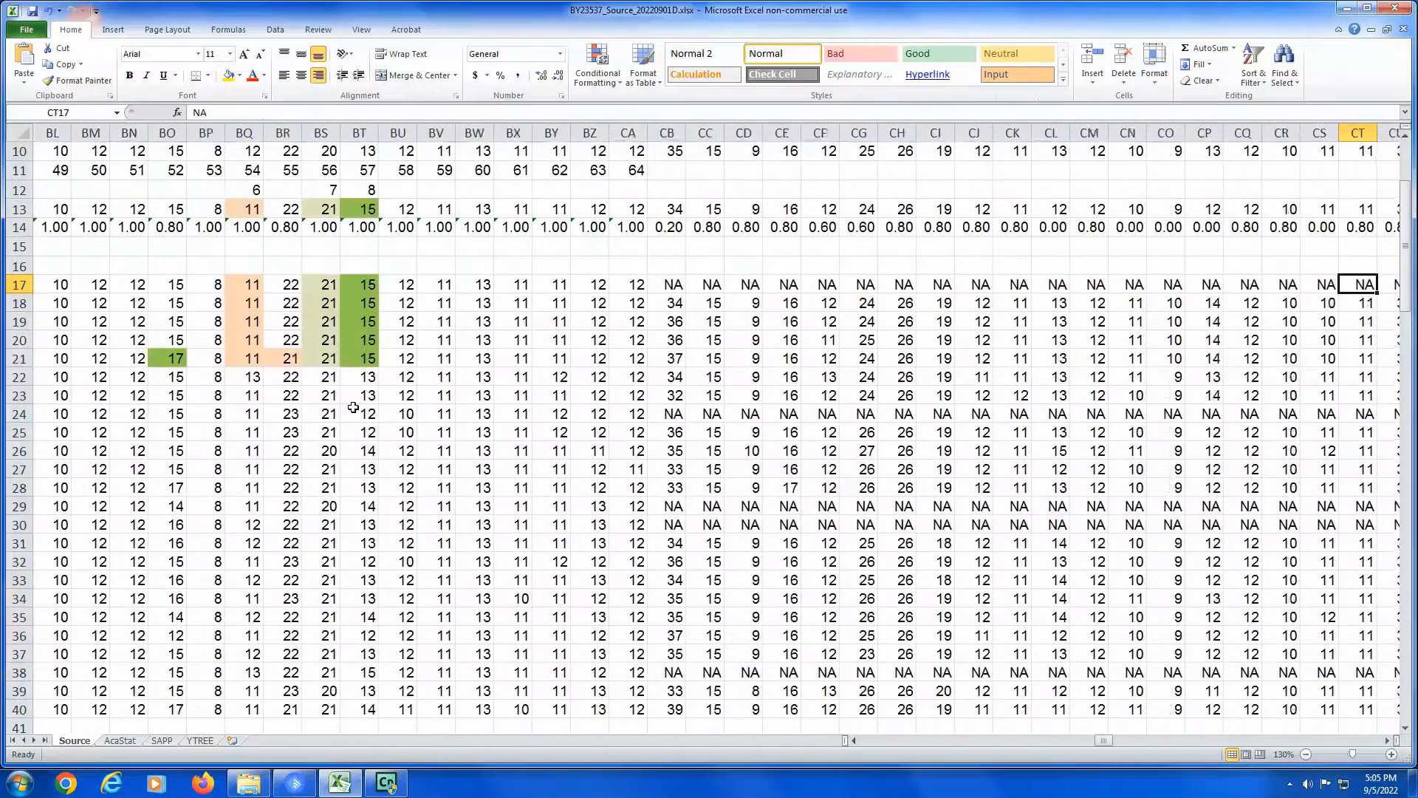
{"action": "key", "text": "Left"}
{"action": "key", "text": "Left"}
{"action": "key", "text": "Left"}
{"action": "key", "text": "Left"}
{"action": "key", "text": "Left"}
{"action": "key", "text": "Left"}
{"action": "key", "text": "Left"}
{"action": "key", "text": "Left"}
{"action": "key", "text": "Left"}
{"action": "key", "text": "Left"}
{"action": "key", "text": "Left"}
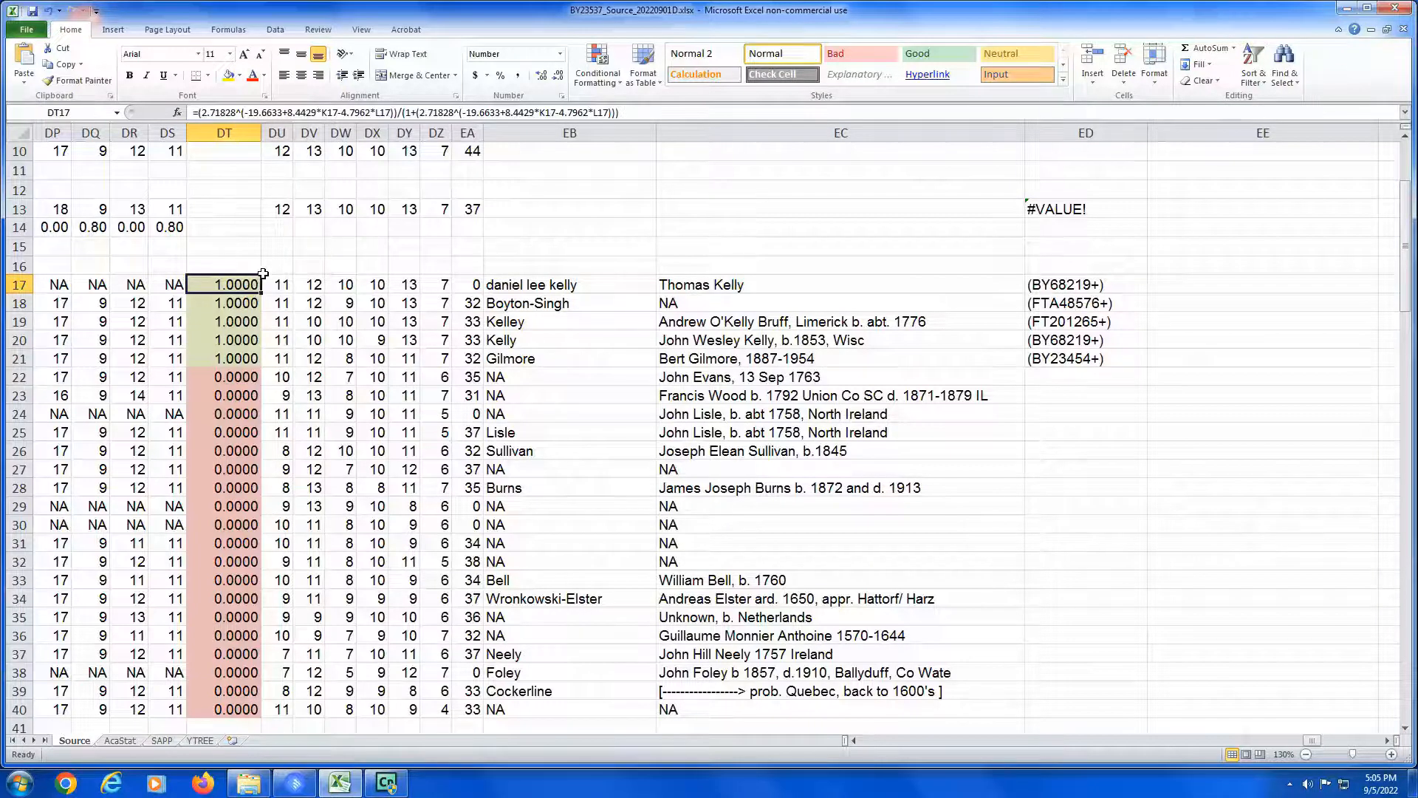
{"action": "left_click", "coordinate": [249, 113]}
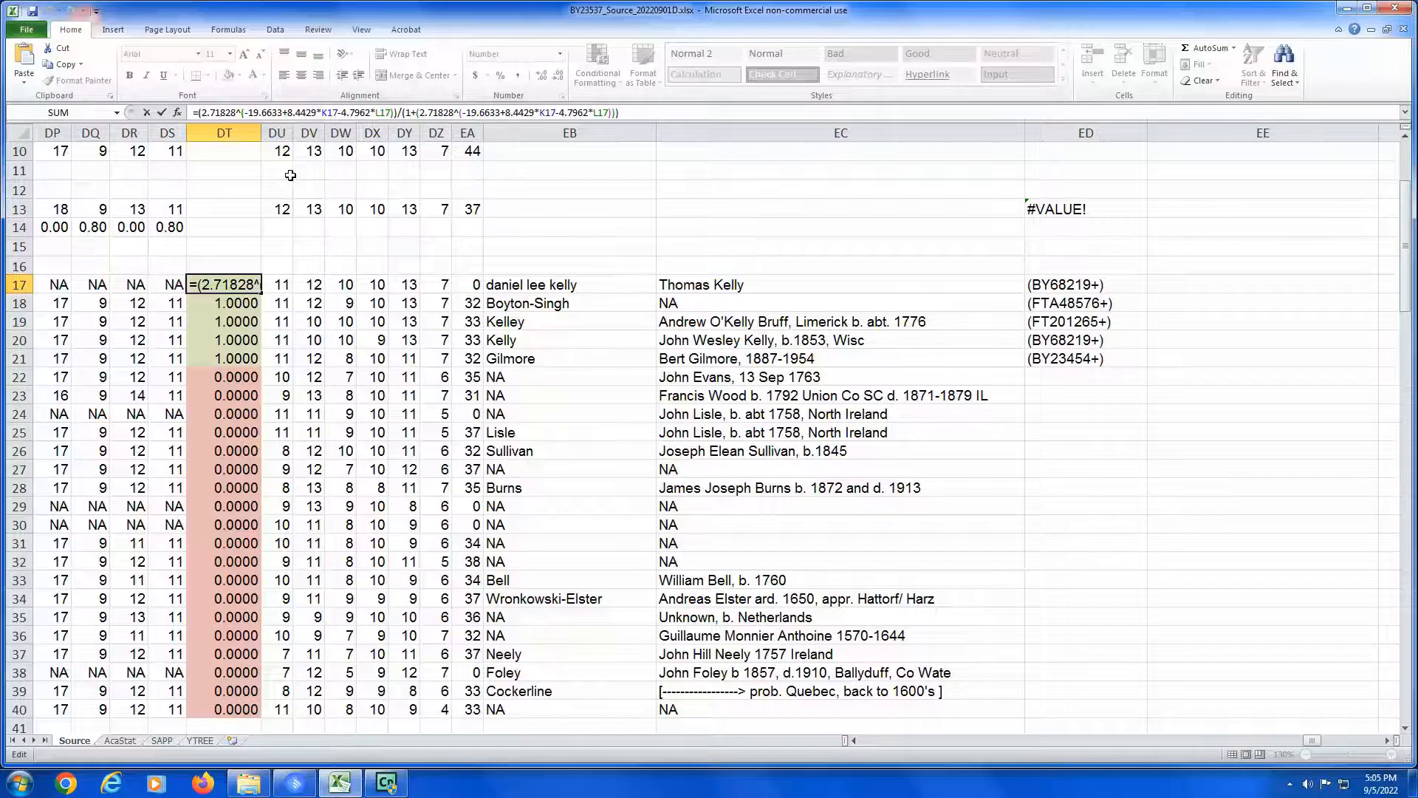
{"action": "key", "text": "shift+Right"}
{"action": "key", "text": "shift+Right"}
{"action": "type", "text": "2"}
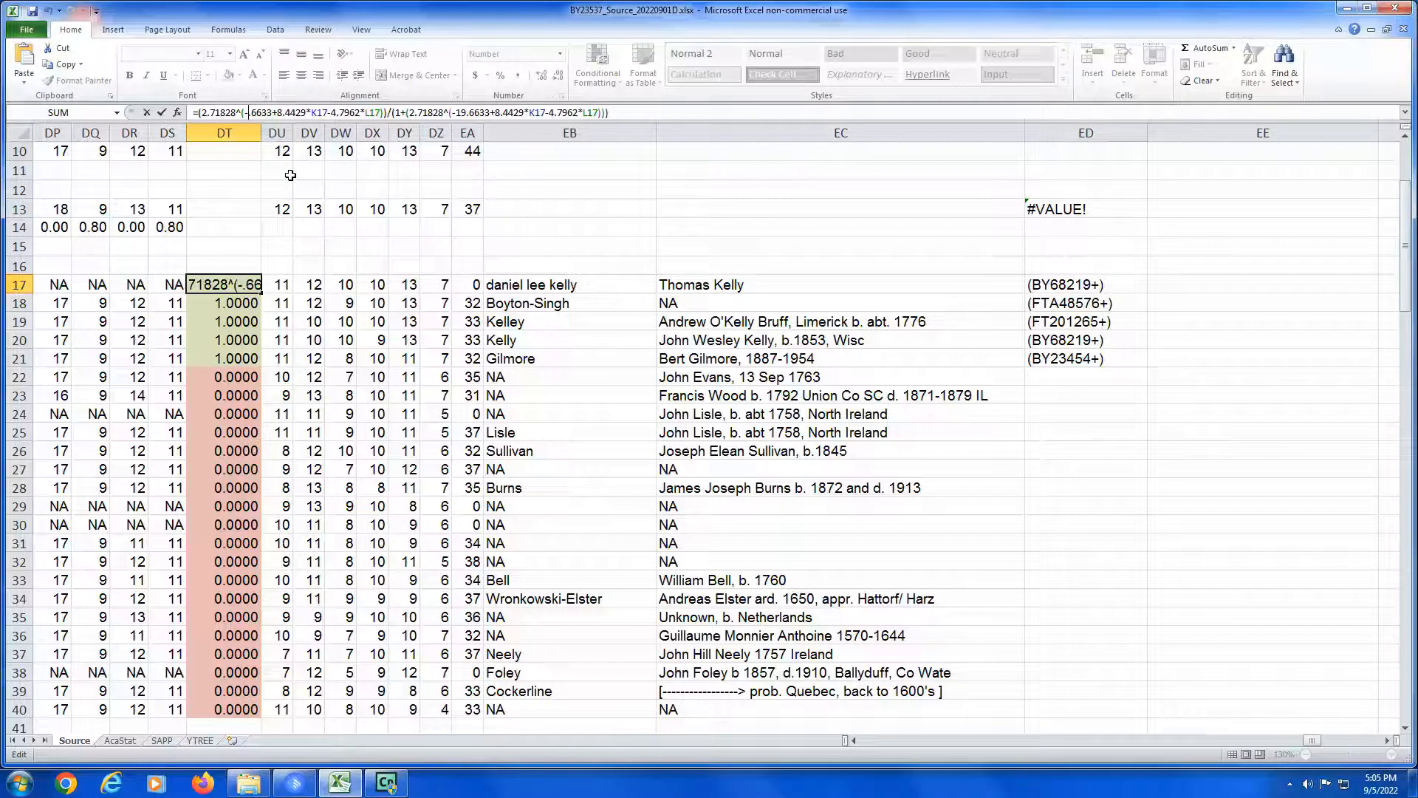
{"action": "type", "text": "3"}
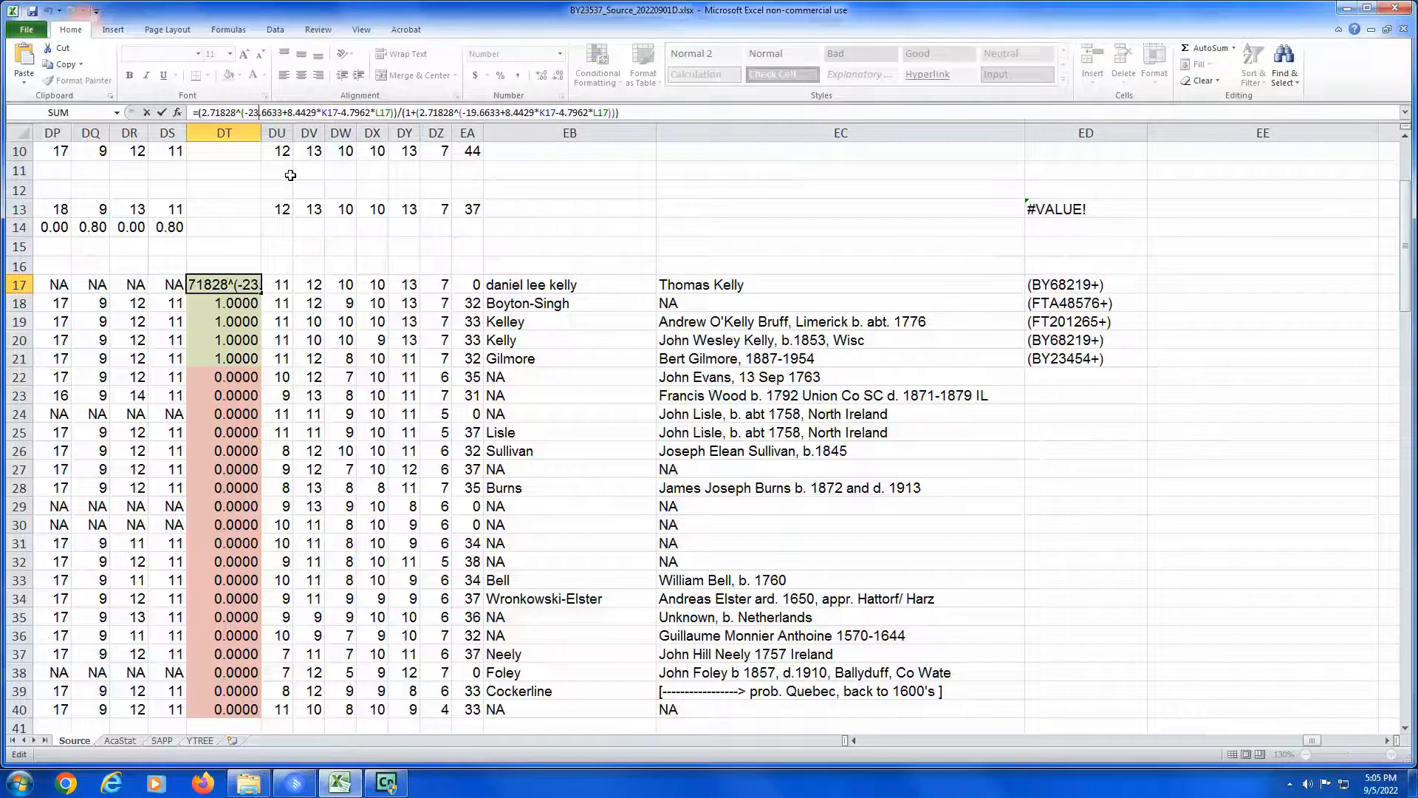
{"action": "key", "text": "Right"}
{"action": "key", "text": "Delete"}
{"action": "key", "text": "Delete"}
{"action": "key", "text": "Delete"}
{"action": "key", "text": "Delete"}
{"action": "type", "text": "7832"}
Step: Set the K17 coefficient in the numerator of the DT17 formula to 8.5167
{"action": "key", "text": "Right"}
{"action": "key", "text": "Right"}
{"action": "key", "text": "Right"}
{"action": "key", "text": "Right"}
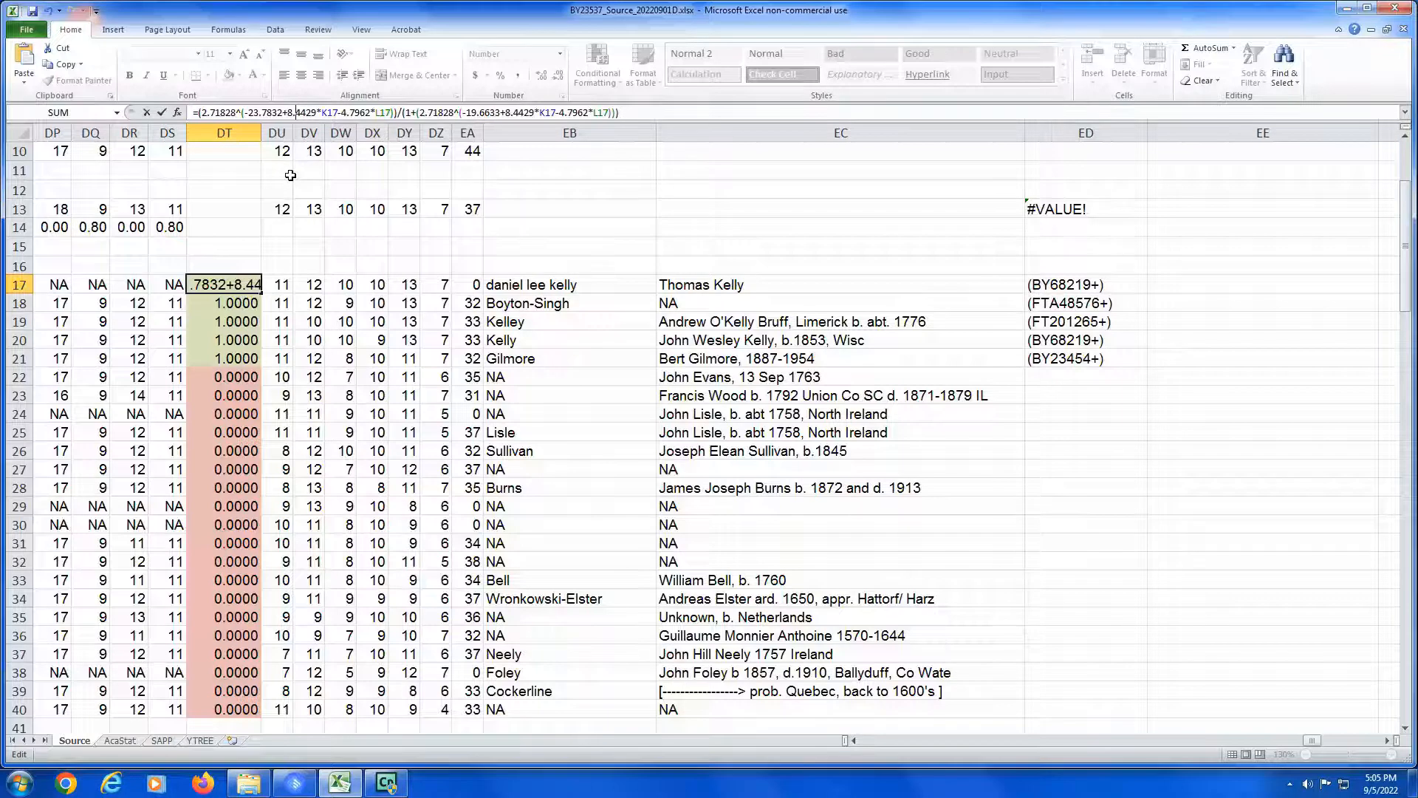
{"action": "key", "text": "shift+Right"}
{"action": "key", "text": "shift+Right"}
{"action": "type", "text": "5167"}
Step: Set the L17 coefficient in the numerator of the DT17 formula to -4.2647
{"action": "key", "text": "Right"}
{"action": "key", "text": "Right"}
{"action": "key", "text": "Right"}
{"action": "key", "text": "Right"}
{"action": "key", "text": "Right"}
{"action": "key", "text": "shift+Right"}
{"action": "key", "text": "shift+Right"}
{"action": "key", "text": "shift+Right"}
{"action": "key", "text": "shift+Right"}
{"action": "type", "text": "2647"}
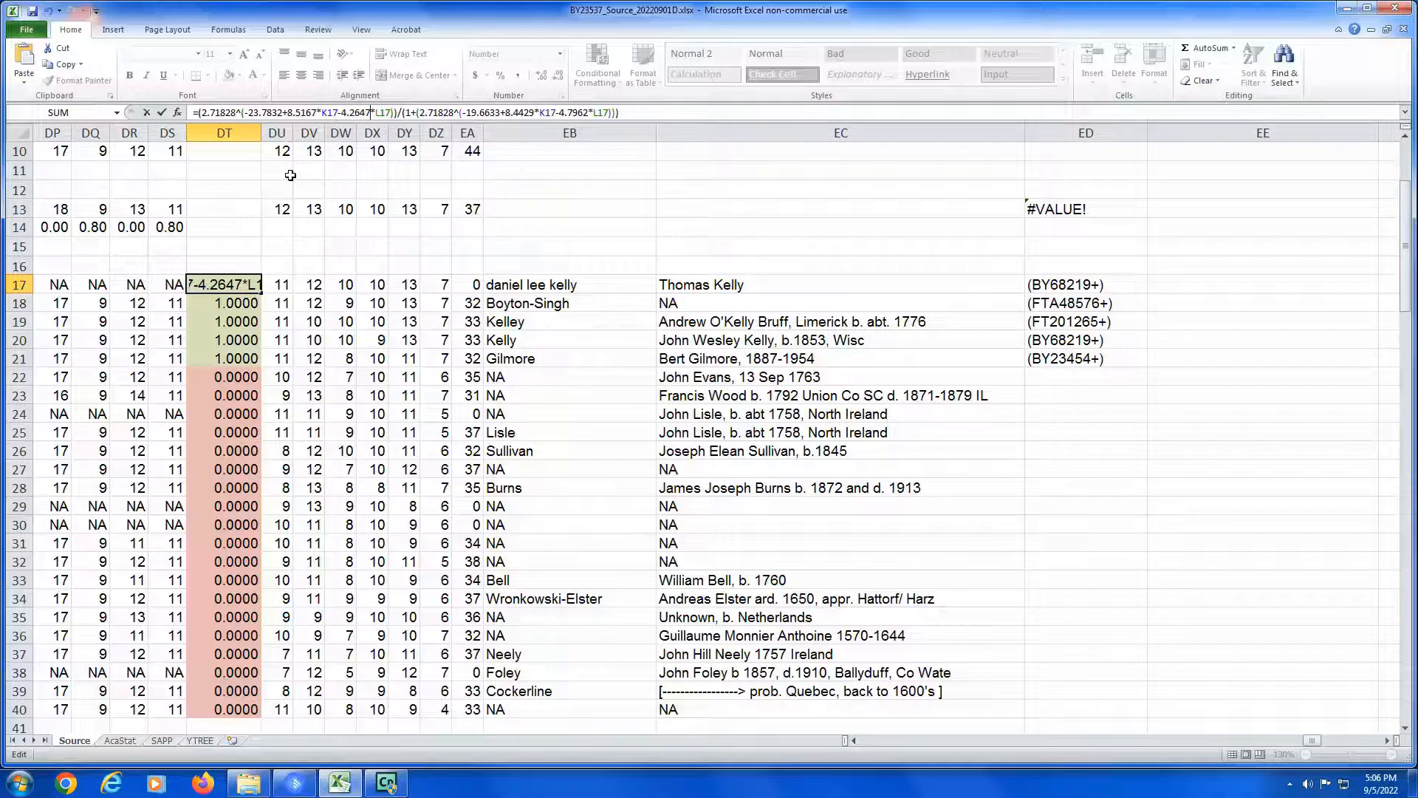
Step: Copy the numerator exponent -23.7832+8.5167*K17-4.2647*L17 over the denominator exponent in the DT17 formula and accept the formula
{"action": "key", "text": "Left"}
{"action": "key", "text": "Left"}
{"action": "key", "text": "Left"}
{"action": "key", "text": "Left"}
{"action": "key", "text": "Left"}
{"action": "key", "text": "Left"}
{"action": "key", "text": "Left"}
{"action": "key", "text": "Left"}
{"action": "key", "text": "Left"}
{"action": "key", "text": "Left"}
{"action": "key", "text": "Left"}
{"action": "key", "text": "Left"}
{"action": "key", "text": "Left"}
{"action": "key", "text": "Left"}
{"action": "key", "text": "Left"}
{"action": "key", "text": "Left"}
{"action": "key", "text": "Left"}
{"action": "key", "text": "Left"}
{"action": "key", "text": "Left"}
{"action": "key", "text": "Left"}
{"action": "key", "text": "shift+Right"}
{"action": "key", "text": "shift+Right"}
{"action": "key", "text": "shift+Right"}
{"action": "key", "text": "shift+Right"}
{"action": "key", "text": "shift+Right"}
{"action": "key", "text": "shift+Right"}
{"action": "key", "text": "shift+Right"}
{"action": "key", "text": "shift+Right"}
{"action": "key", "text": "shift+Right"}
{"action": "key", "text": "shift+Right"}
{"action": "key", "text": "shift+Right"}
{"action": "key", "text": "shift+Right"}
{"action": "key", "text": "shift+Right"}
{"action": "key", "text": "shift+Right"}
{"action": "key", "text": "shift+Right"}
{"action": "key", "text": "shift+Right"}
{"action": "key", "text": "shift+Right"}
{"action": "key", "text": "shift+Right"}
{"action": "key", "text": "shift+Right"}
{"action": "key", "text": "shift+Right"}
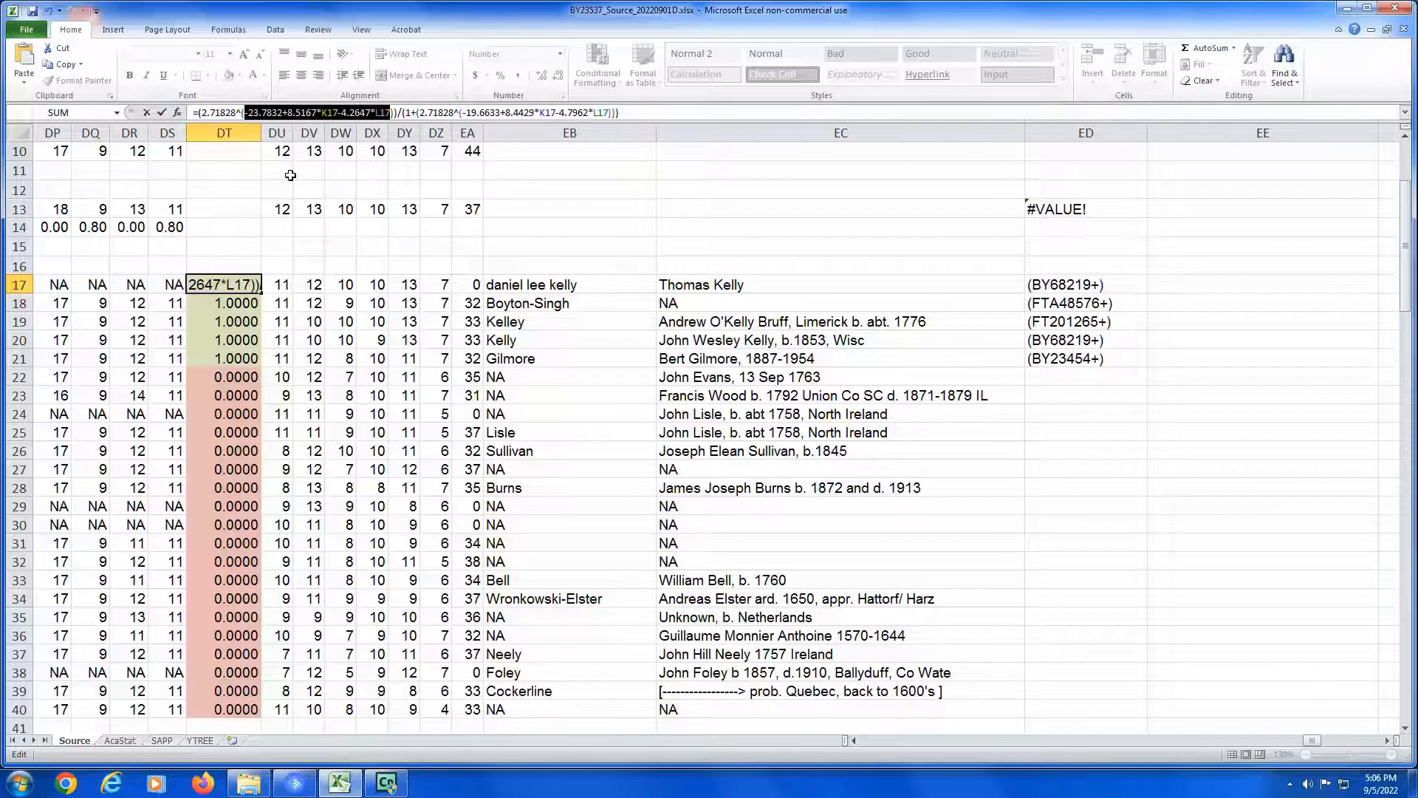
{"action": "key", "text": "Right"}
{"action": "key", "text": "Right"}
{"action": "key", "text": "Right"}
{"action": "key", "text": "Right"}
{"action": "key", "text": "Right"}
{"action": "key", "text": "Right"}
{"action": "key", "text": "Right"}
{"action": "key", "text": "Right"}
{"action": "key", "text": "Right"}
{"action": "key", "text": "Right"}
{"action": "key", "text": "Right"}
{"action": "key", "text": "Right"}
{"action": "key", "text": "Right"}
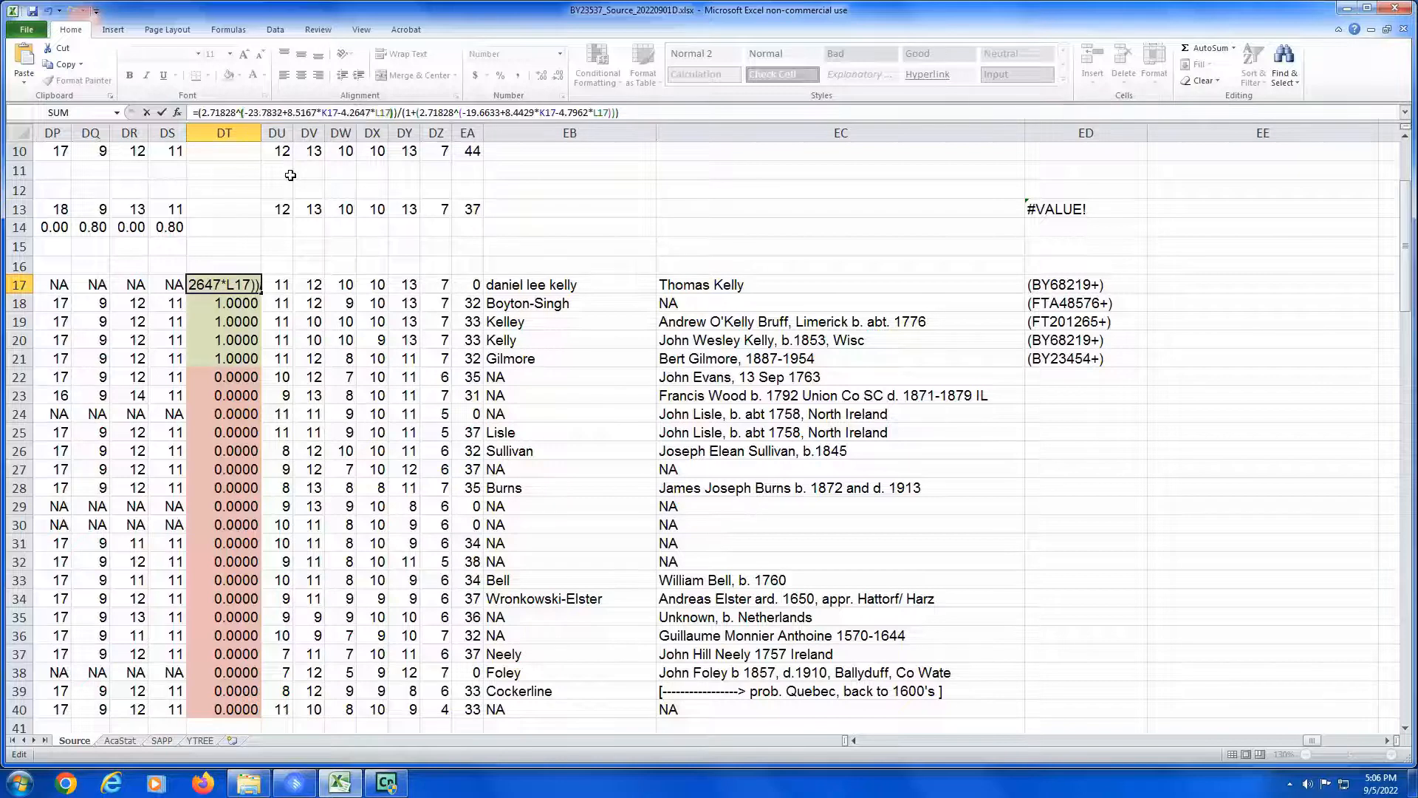
{"action": "key", "text": "Right"}
{"action": "key", "text": "Right"}
{"action": "key", "text": "shift+Right"}
{"action": "key", "text": "shift+Right"}
{"action": "key", "text": "shift+Right"}
{"action": "key", "text": "shift+Right"}
{"action": "key", "text": "shift+Right"}
{"action": "key", "text": "shift+Right"}
{"action": "key", "text": "shift+Right"}
{"action": "key", "text": "shift+Right"}
{"action": "key", "text": "shift+Right"}
{"action": "key", "text": "shift+Right"}
{"action": "key", "text": "shift+Right"}
{"action": "key", "text": "shift+Right"}
{"action": "key", "text": "shift+Right"}
{"action": "key", "text": "shift+Right"}
{"action": "key", "text": "shift+Right"}
{"action": "key", "text": "shift+Right"}
{"action": "key", "text": "shift+Right"}
{"action": "key", "text": "shift+Right"}
{"action": "key", "text": "shift+Right"}
{"action": "key", "text": "shift+Right"}
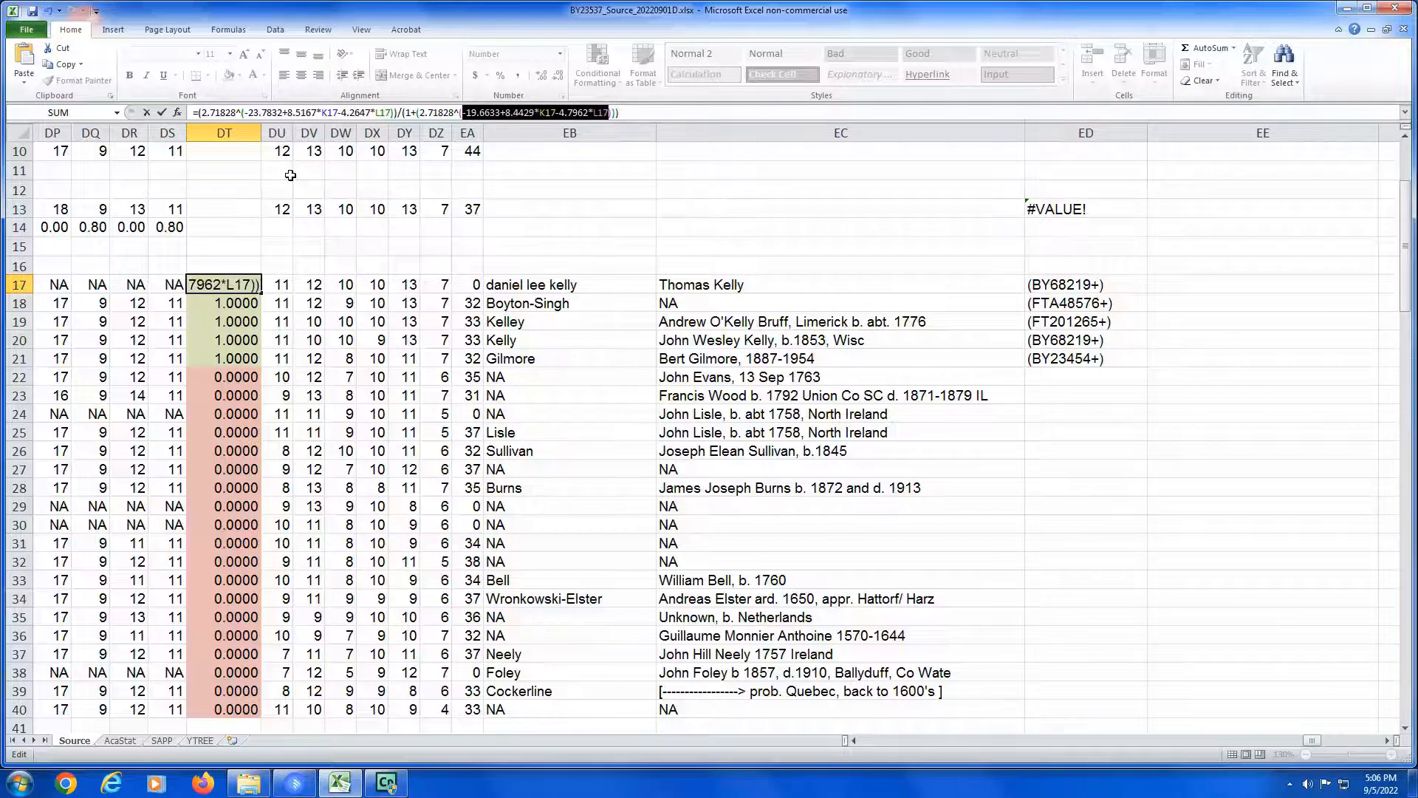
{"action": "key", "text": "Return"}
{"action": "key", "text": "Up"}
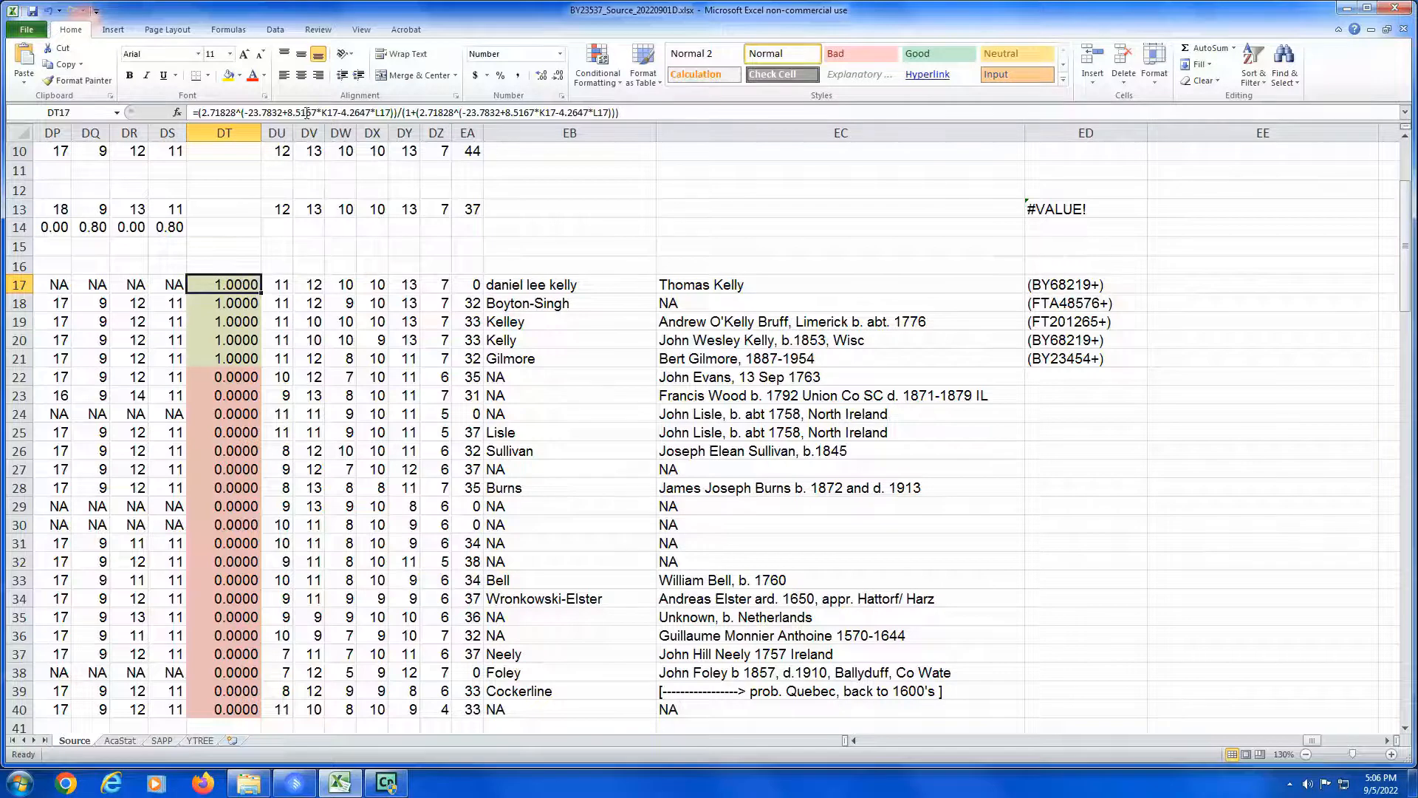
Step: Remove the background fill from cell DT17 by setting it to No Color
{"action": "right_click", "coordinate": [229, 283]}
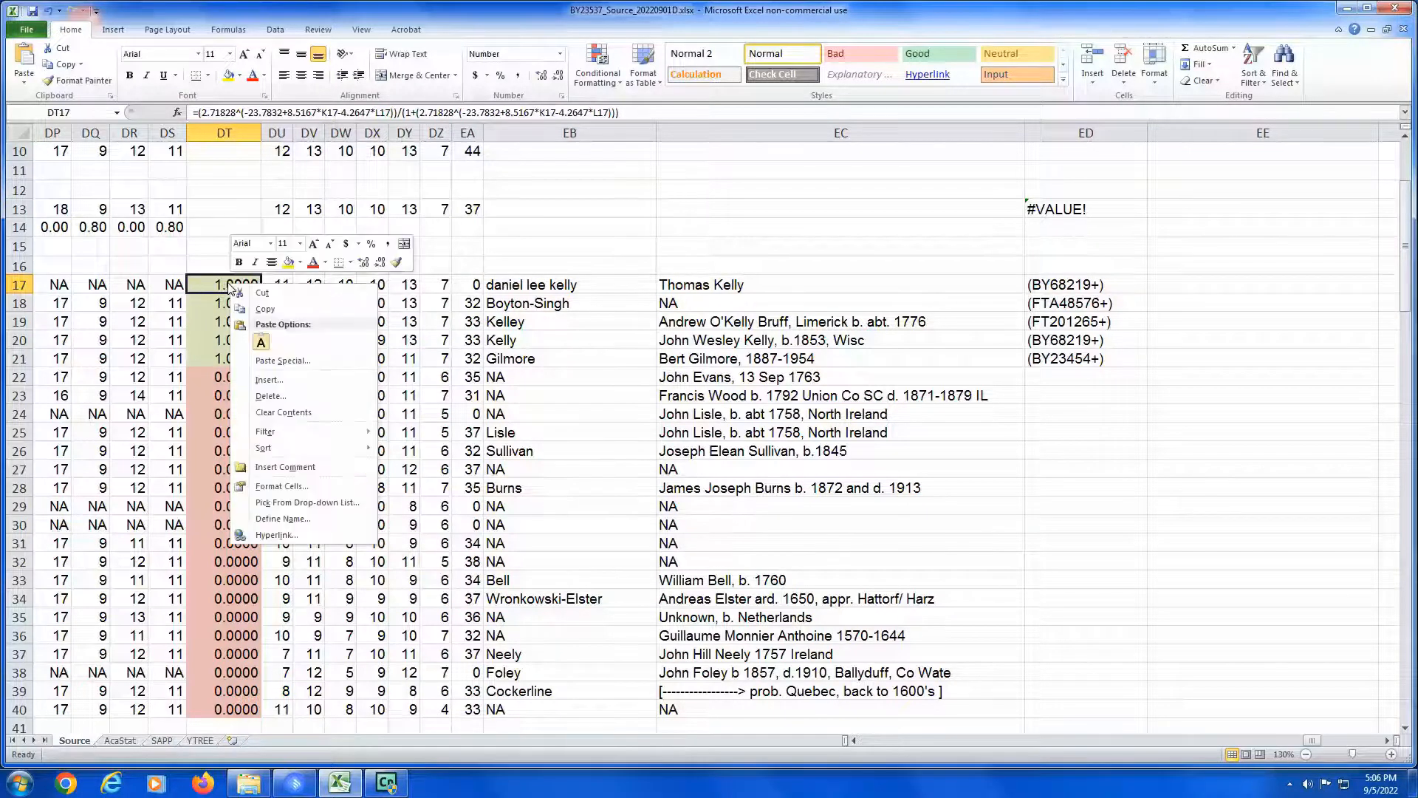
{"action": "left_click", "coordinate": [272, 488]}
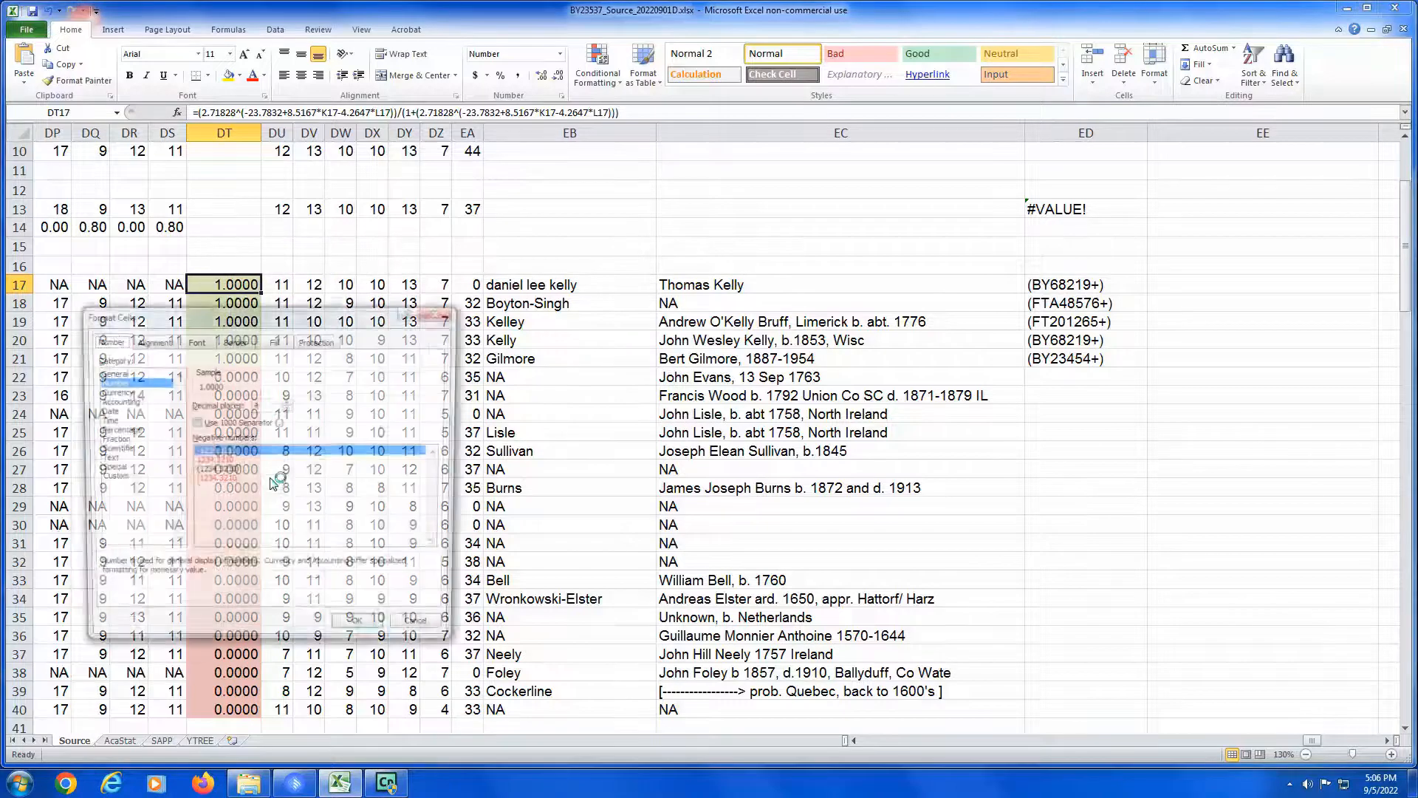
{"action": "left_click", "coordinate": [274, 340]}
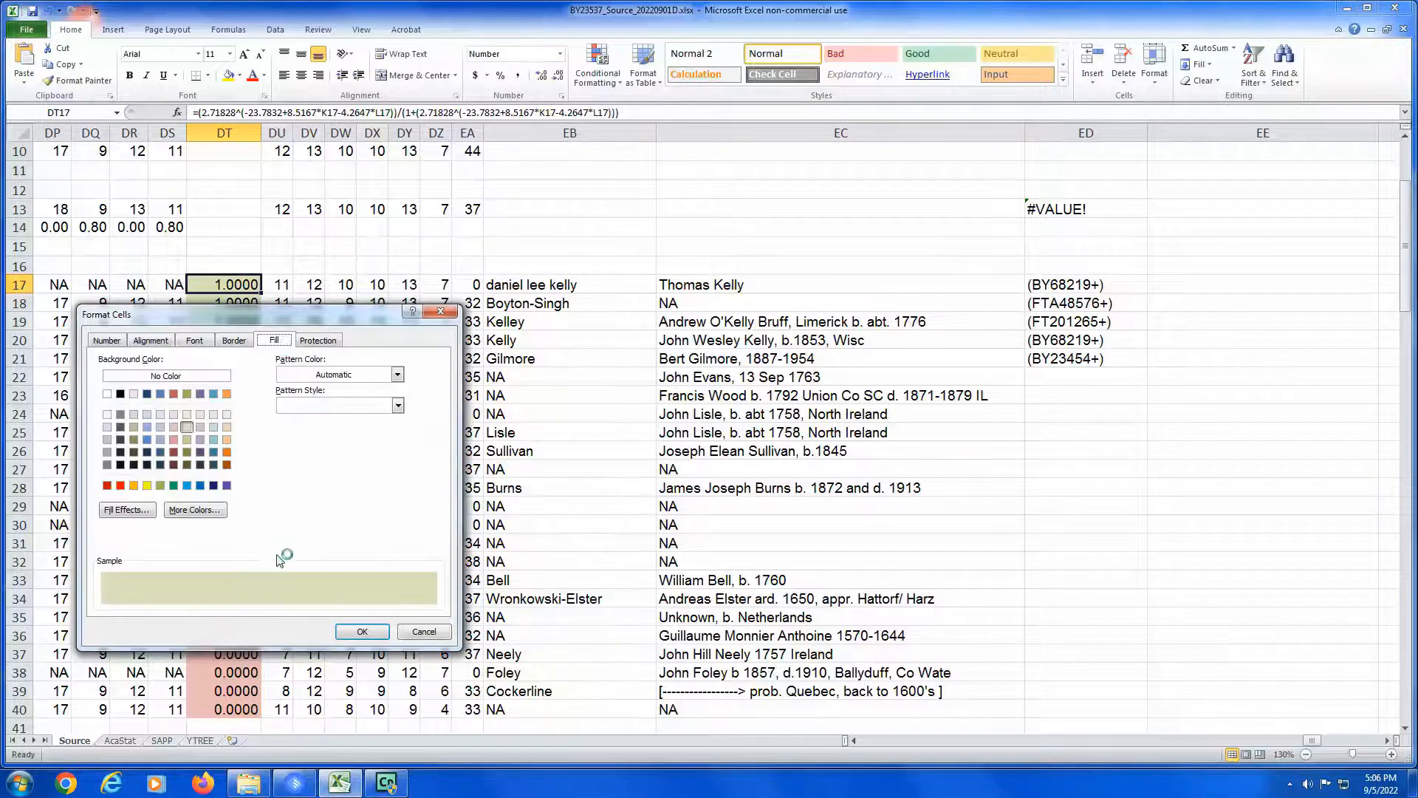
{"action": "left_click", "coordinate": [206, 379]}
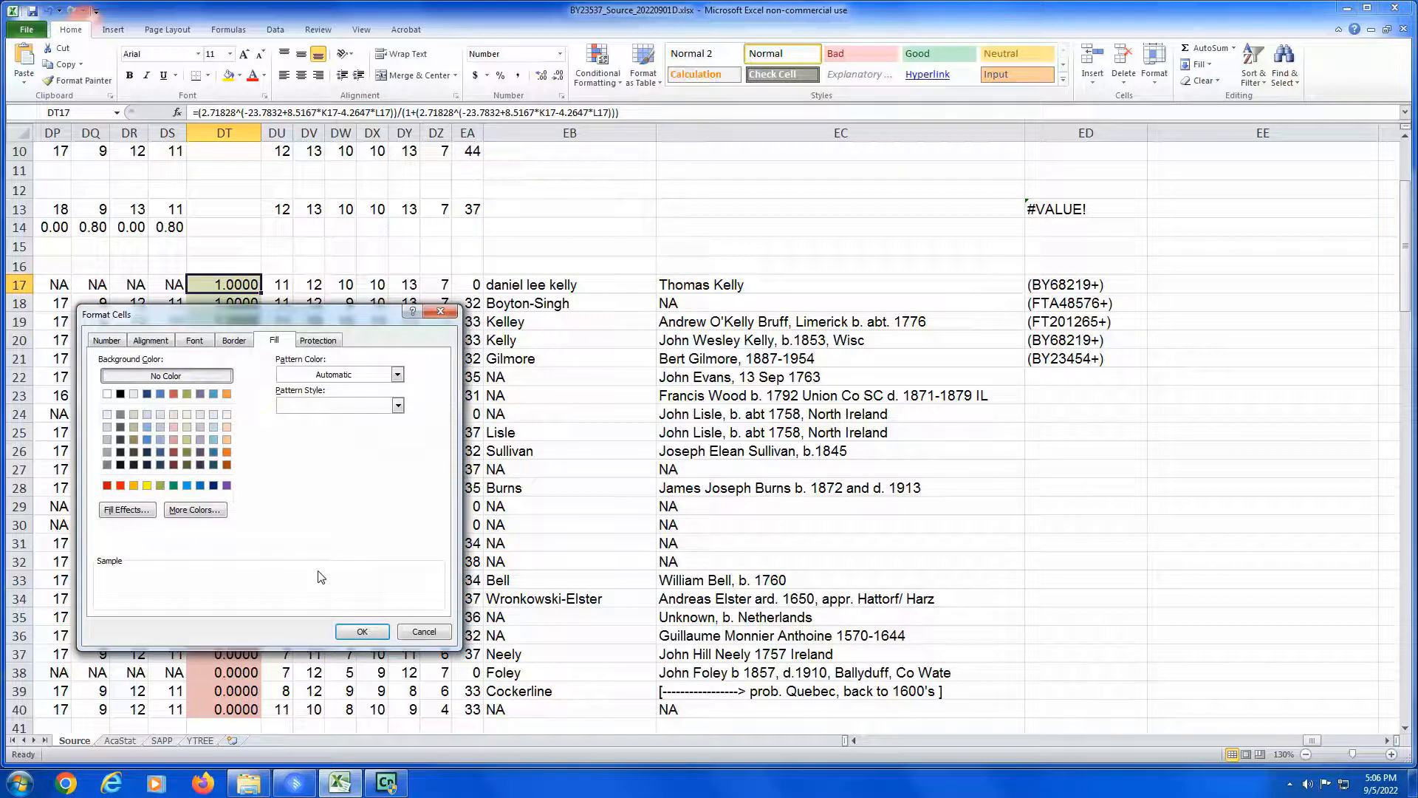
{"action": "left_click", "coordinate": [361, 631]}
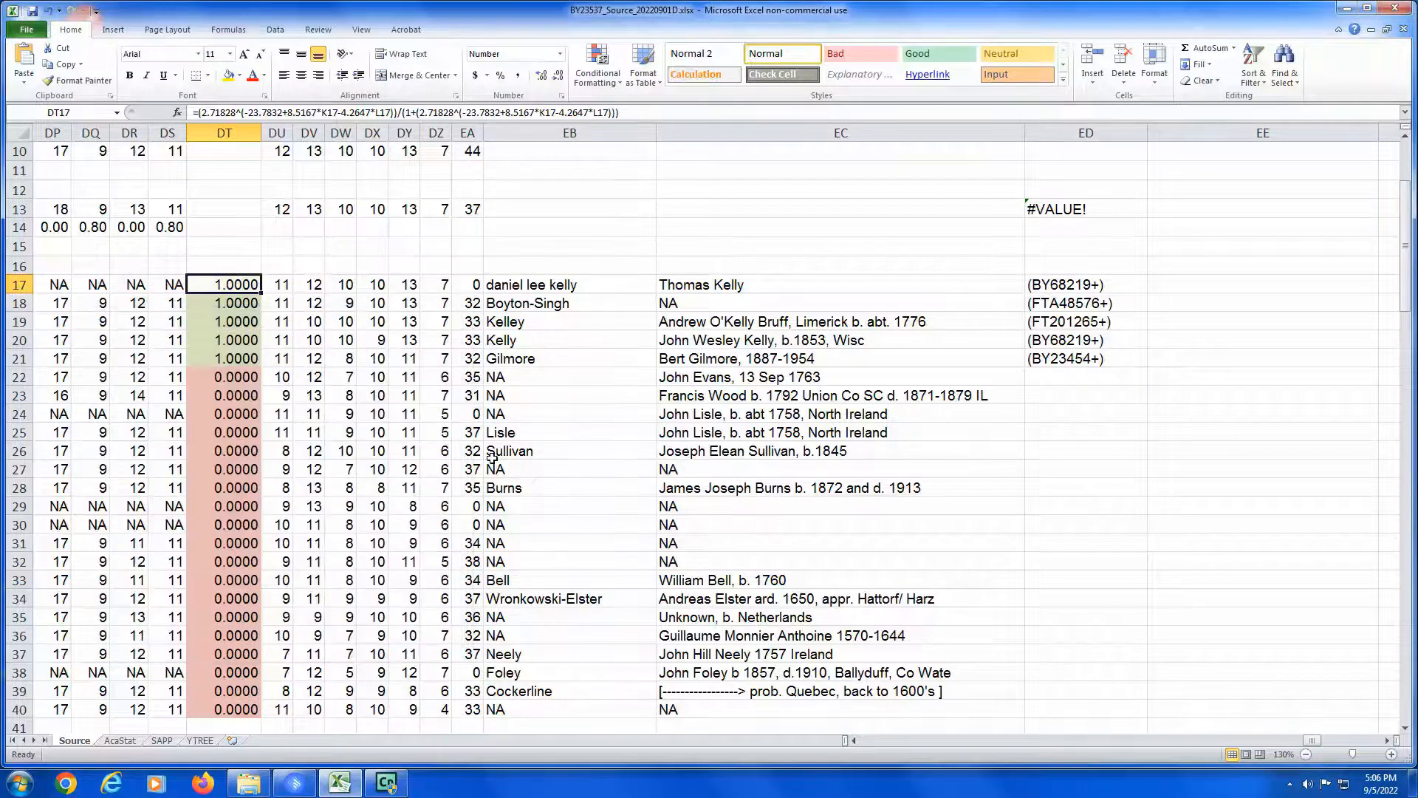
Step: Copy the updated probability formula and formatting of DT17 into cells DT18 through DT135
{"action": "key", "text": "ctrl+c"}
{"action": "key", "text": "Down"}
{"action": "key", "text": "shift+Page_Down"}
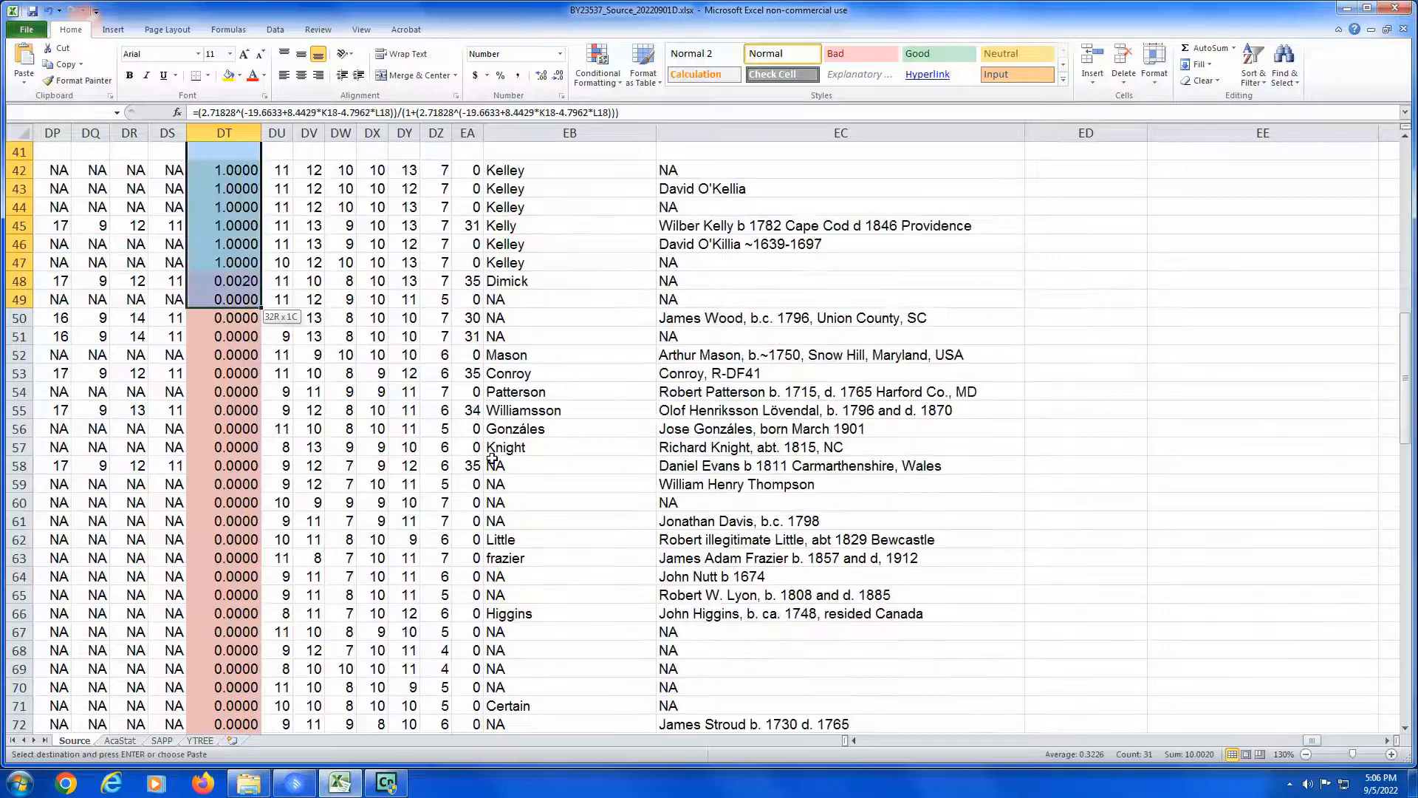
{"action": "key", "text": "shift+Page_Down"}
{"action": "key", "text": "shift+Page_Down"}
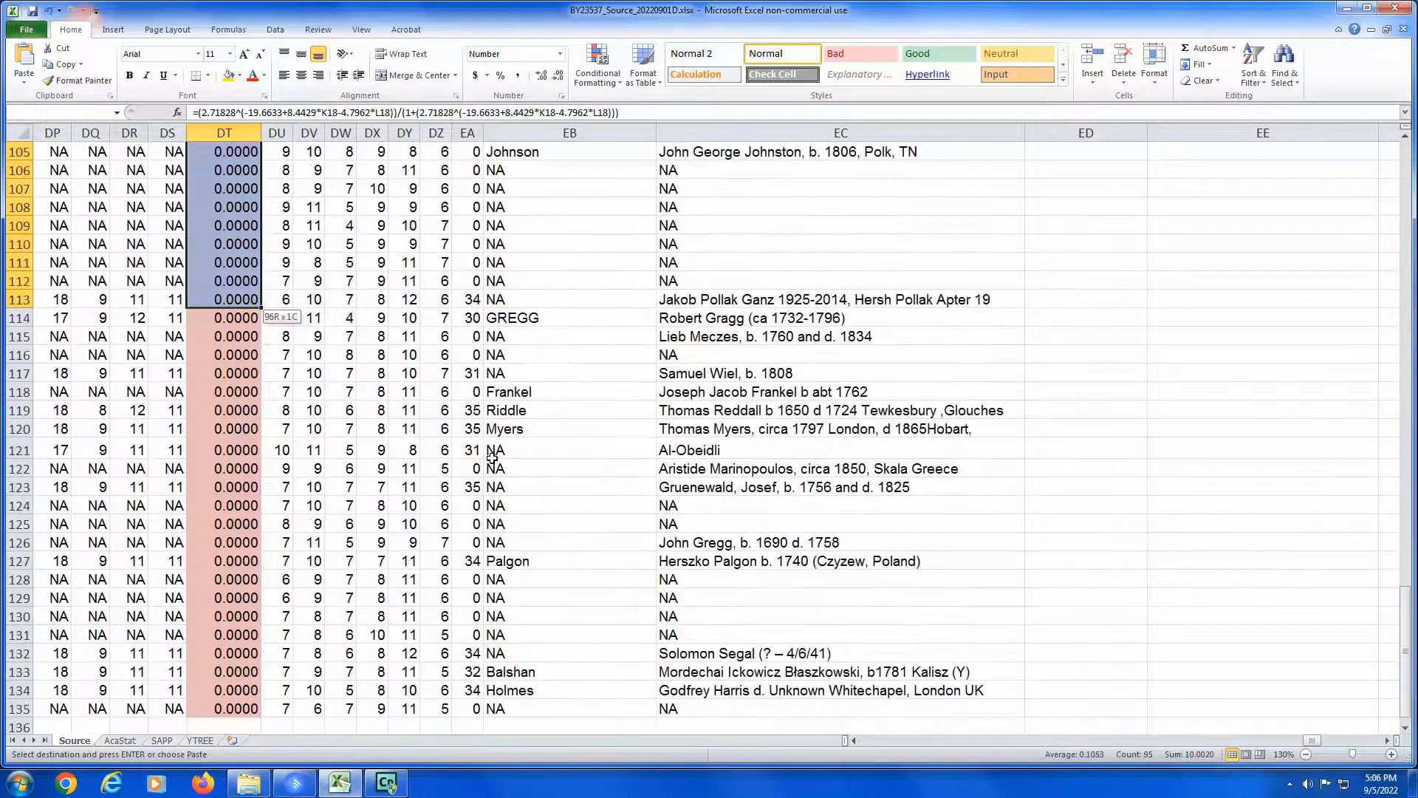
{"action": "key", "text": "shift+Down"}
{"action": "key", "text": "shift+Down"}
{"action": "key", "text": "shift+Down"}
{"action": "key", "text": "shift+Down"}
{"action": "key", "text": "shift+Down"}
{"action": "key", "text": "shift+Down"}
{"action": "key", "text": "shift+Down"}
{"action": "key", "text": "shift+Down"}
{"action": "key", "text": "shift+Down"}
{"action": "key", "text": "shift+Down"}
{"action": "key", "text": "shift+Down"}
{"action": "key", "text": "shift+Down"}
{"action": "key", "text": "shift+Down"}
{"action": "key", "text": "shift+Down"}
{"action": "key", "text": "shift+Down"}
{"action": "key", "text": "shift+Down"}
{"action": "key", "text": "shift+Down"}
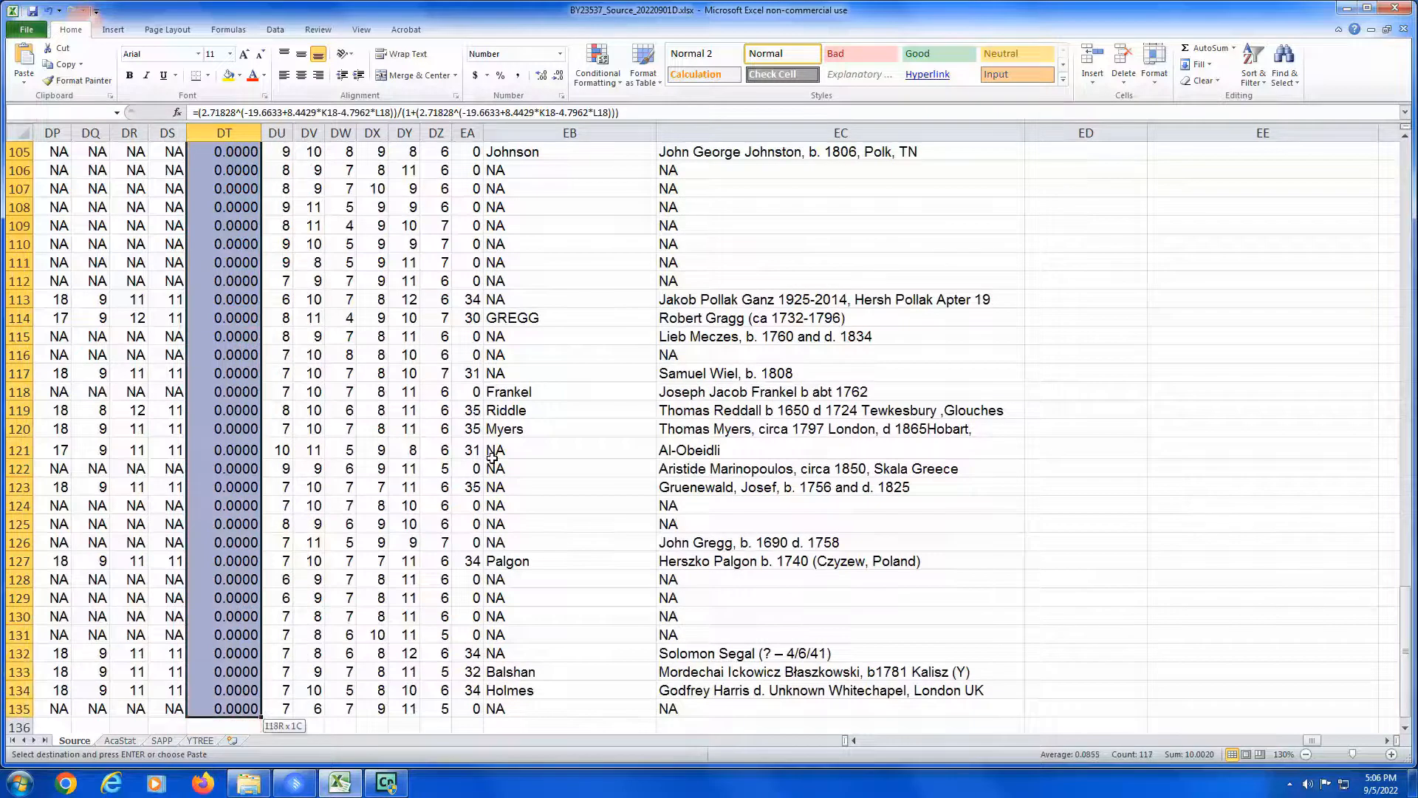
{"action": "key", "text": "ctrl+v"}
{"action": "key", "text": "Up"}
{"action": "key", "text": "Up"}
{"action": "key", "text": "Up"}
{"action": "key", "text": "Escape"}
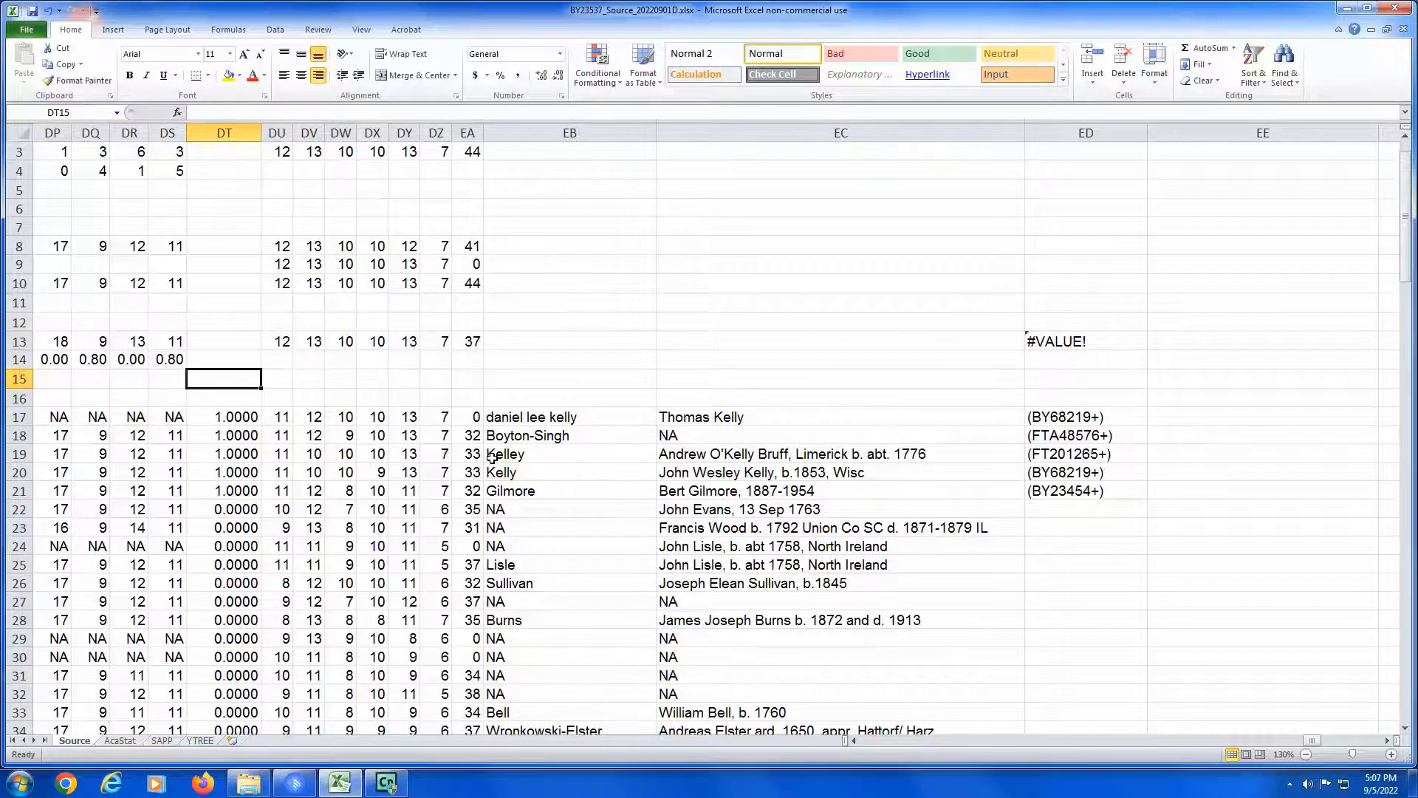
Step: Fill the probability cells DT17 through DT21 with light olive green
{"action": "key", "text": "Down"}
{"action": "key", "text": "Down"}
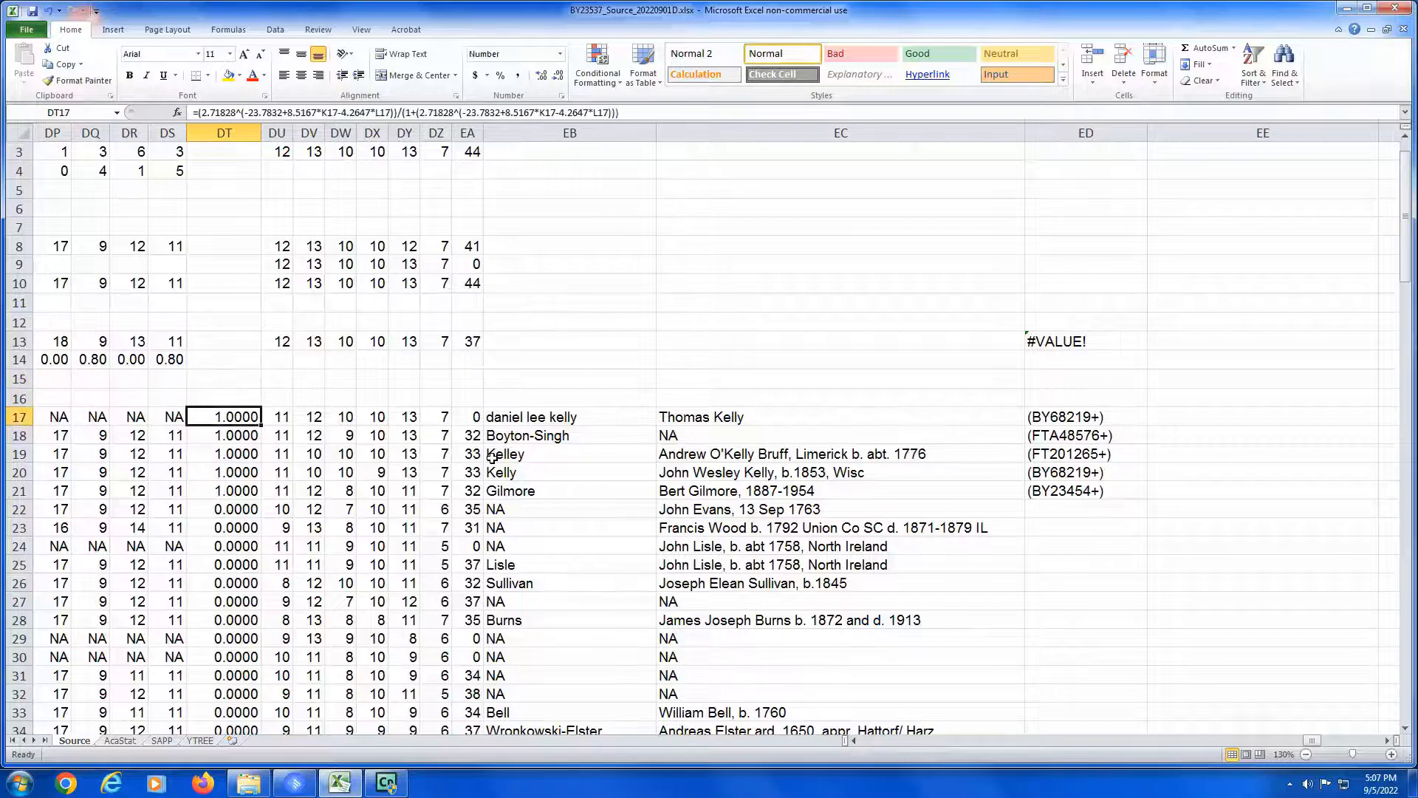
{"action": "key", "text": "shift+Down"}
{"action": "key", "text": "shift+Down"}
{"action": "key", "text": "shift+Down"}
{"action": "key", "text": "shift+Down"}
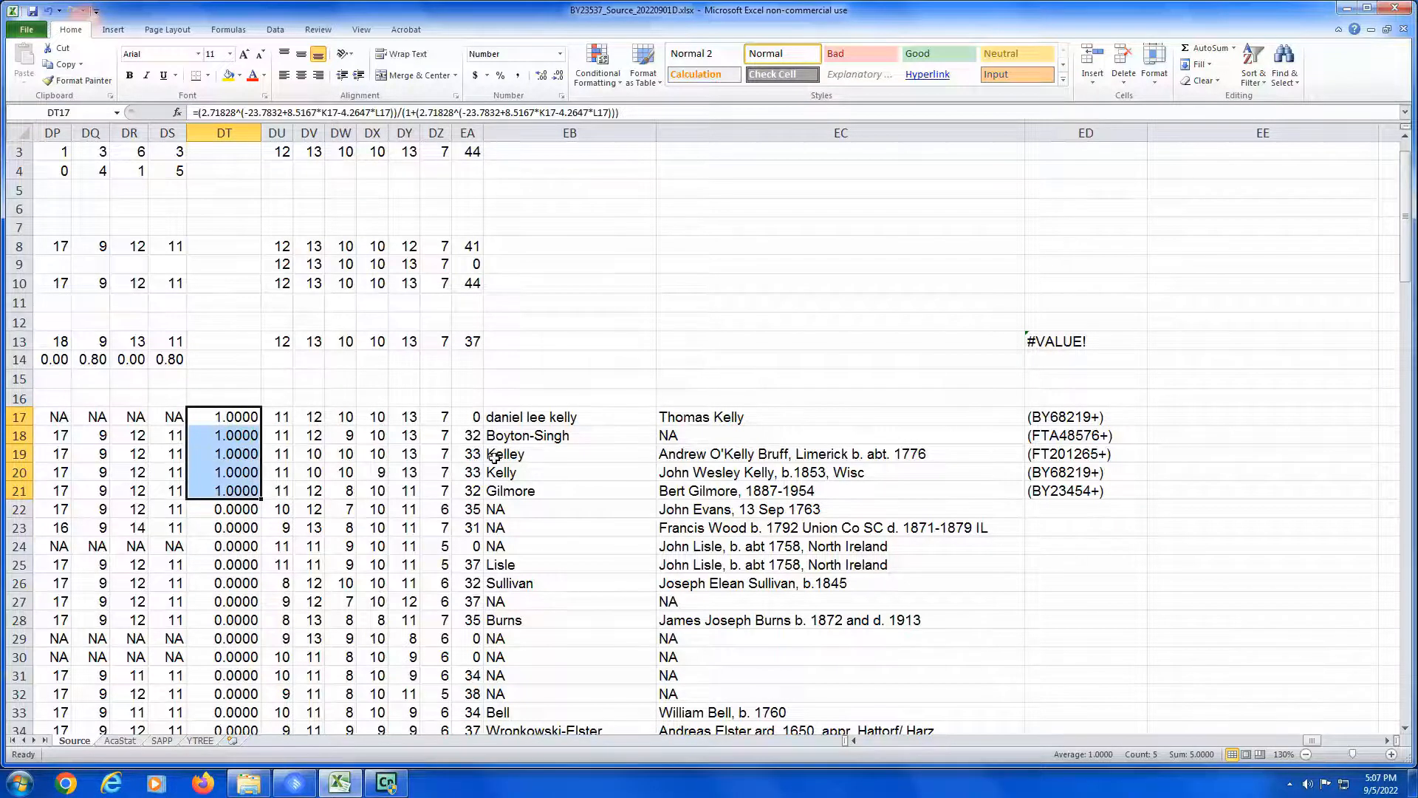
{"action": "right_click", "coordinate": [252, 442]}
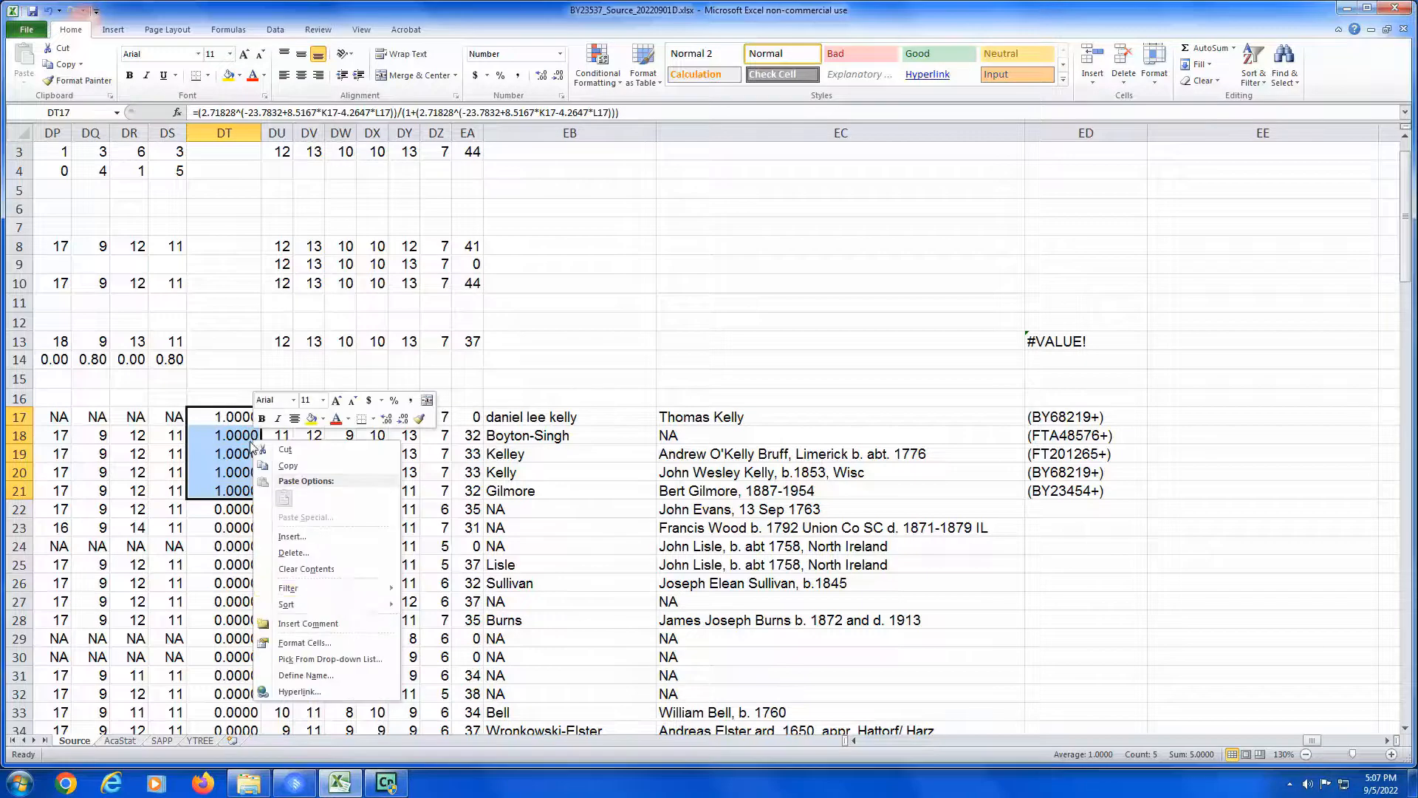
{"action": "left_click", "coordinate": [317, 643]}
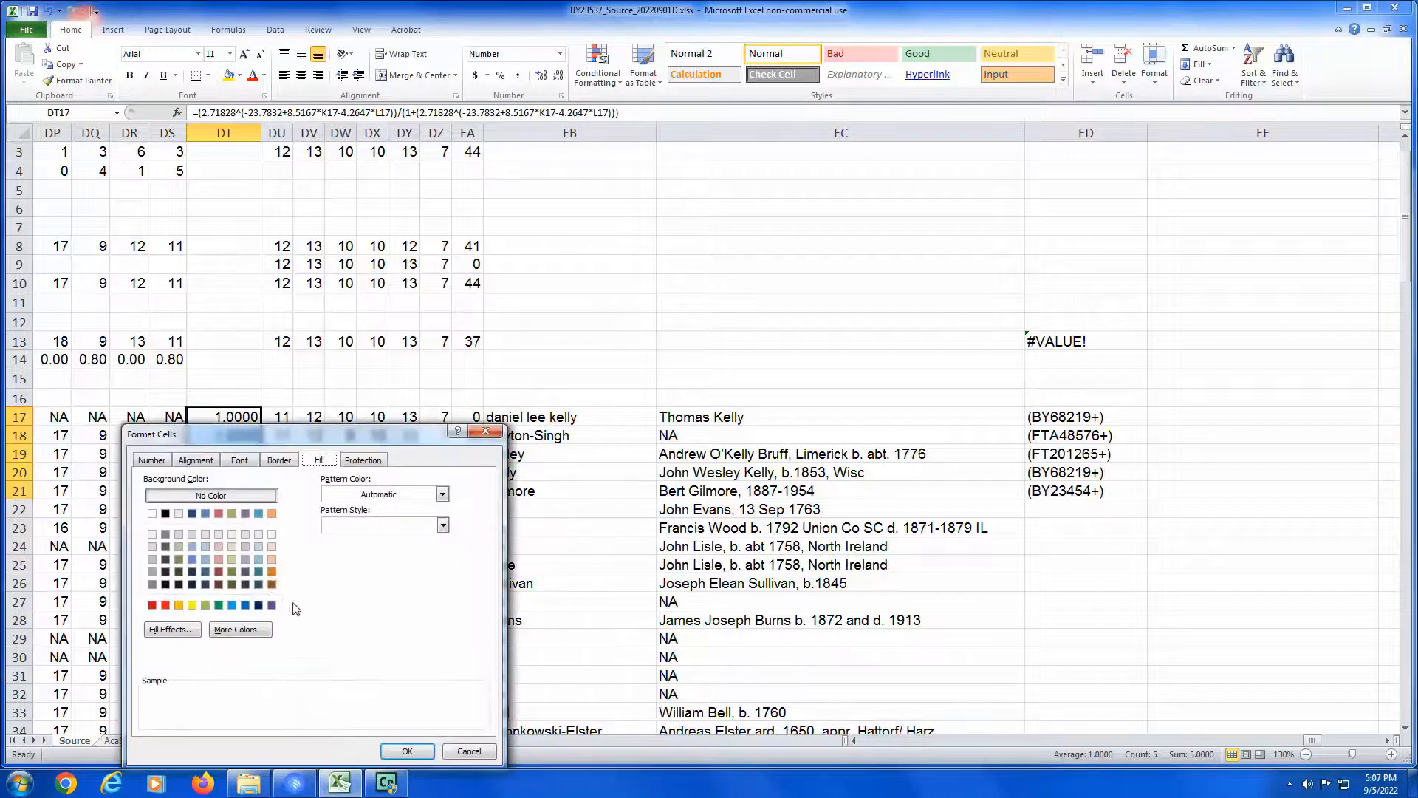
{"action": "left_click", "coordinate": [232, 546]}
{"action": "left_click", "coordinate": [404, 751]}
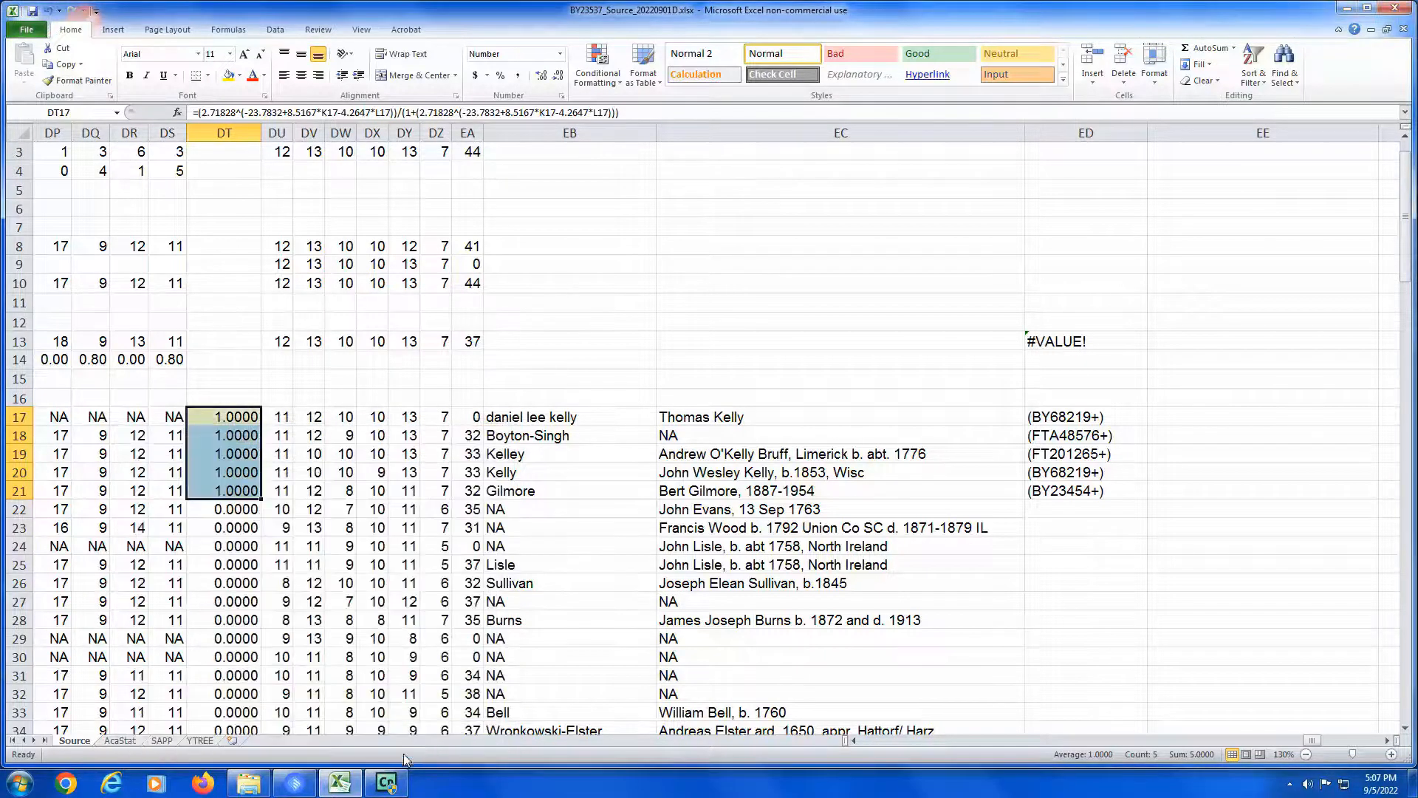
Step: Clear the background fill from the SIG and GD cells, from K17:L17 down to row 174
{"action": "key", "text": "Home"}
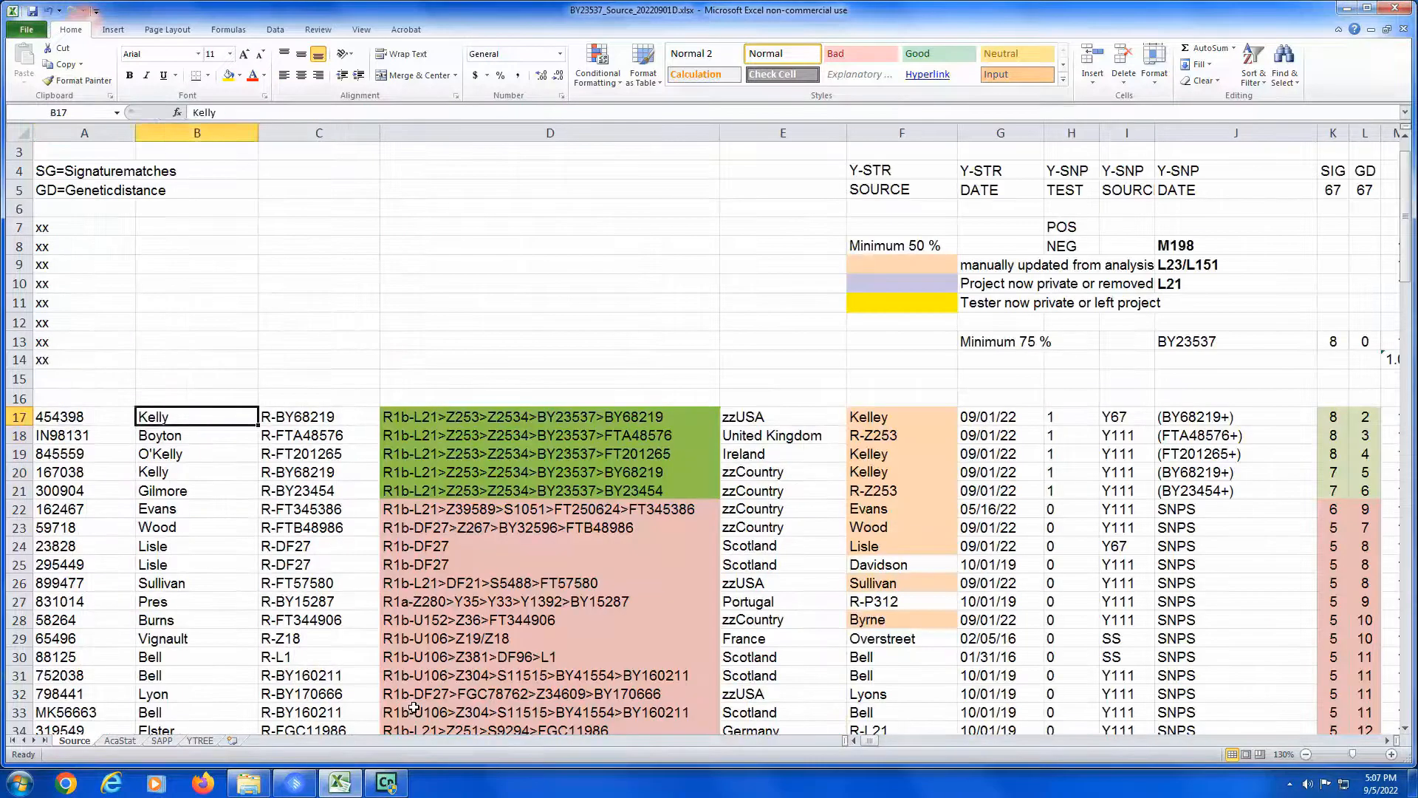
{"action": "key", "text": "Right"}
{"action": "key", "text": "Right"}
{"action": "key", "text": "Right"}
{"action": "key", "text": "Right"}
{"action": "key", "text": "Right"}
{"action": "key", "text": "Right"}
{"action": "key", "text": "Right"}
{"action": "key", "text": "Right"}
{"action": "key", "text": "Right"}
{"action": "key", "text": "Right"}
{"action": "key", "text": "Right"}
{"action": "key", "text": "Right"}
{"action": "key", "text": "Left"}
{"action": "key", "text": "Left"}
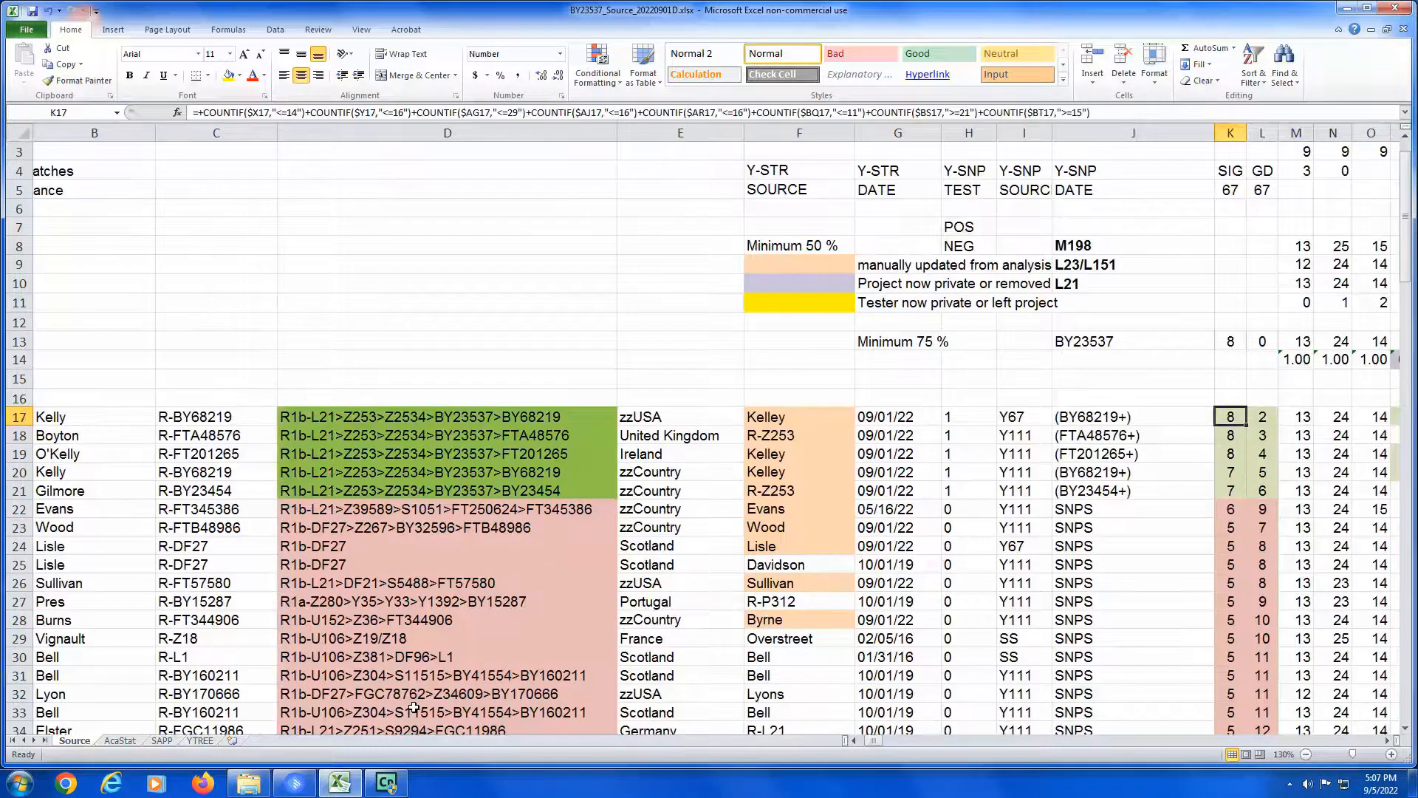
{"action": "key", "text": "shift+Right"}
{"action": "key", "text": "shift+Page_Down"}
{"action": "key", "text": "shift+Page_Down"}
{"action": "key", "text": "shift+Page_Down"}
{"action": "key", "text": "shift+Page_Down"}
{"action": "key", "text": "shift+Page_Down"}
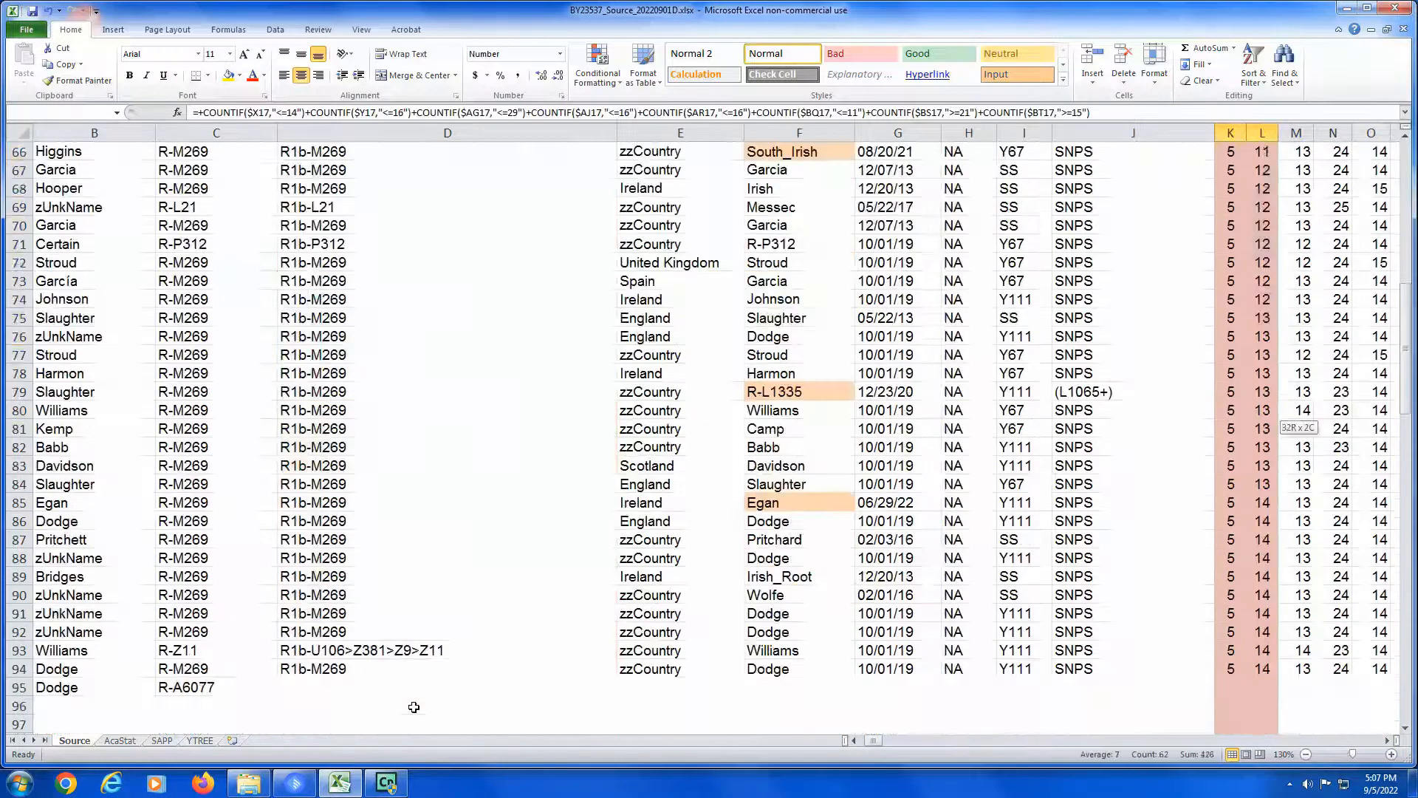
{"action": "right_click", "coordinate": [1241, 279]}
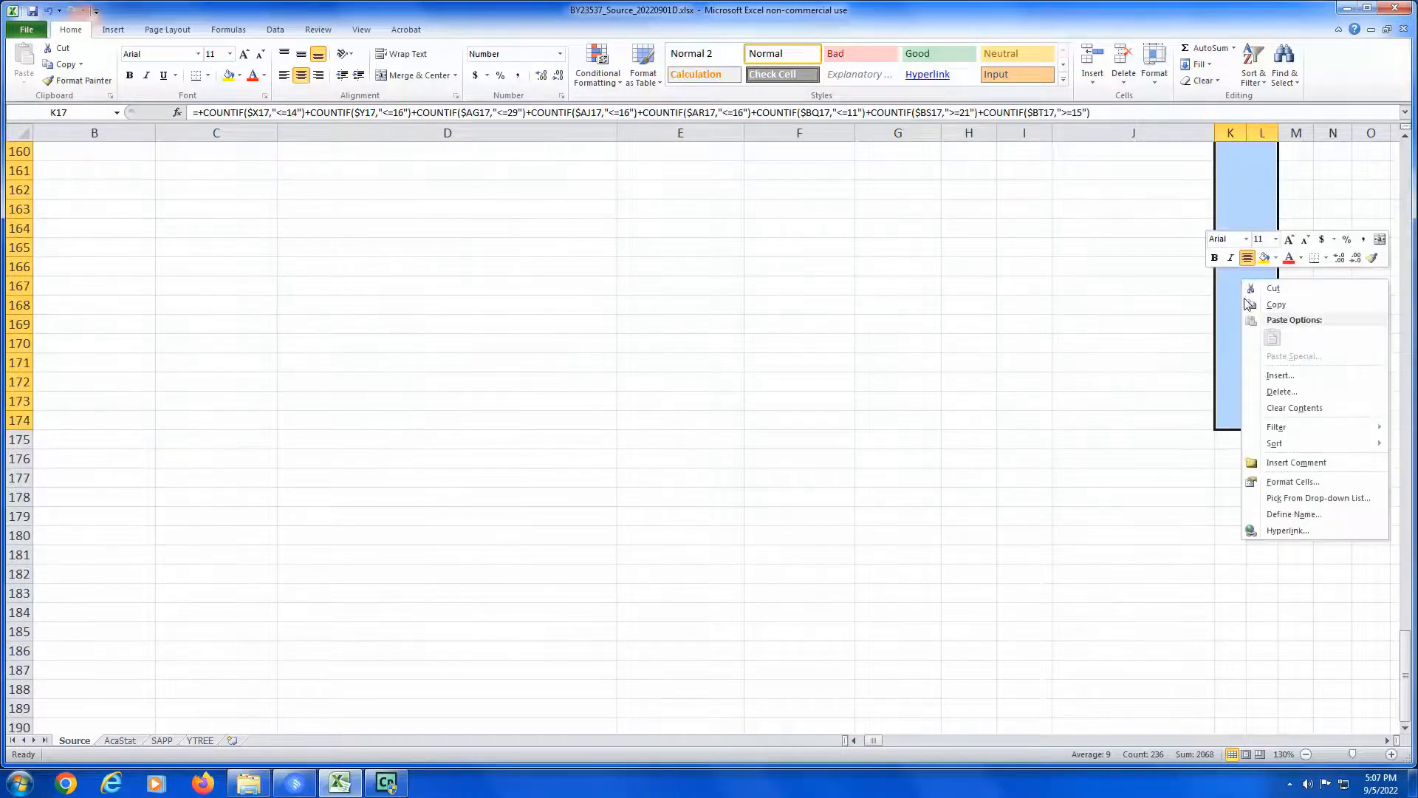
{"action": "left_click", "coordinate": [1305, 488]}
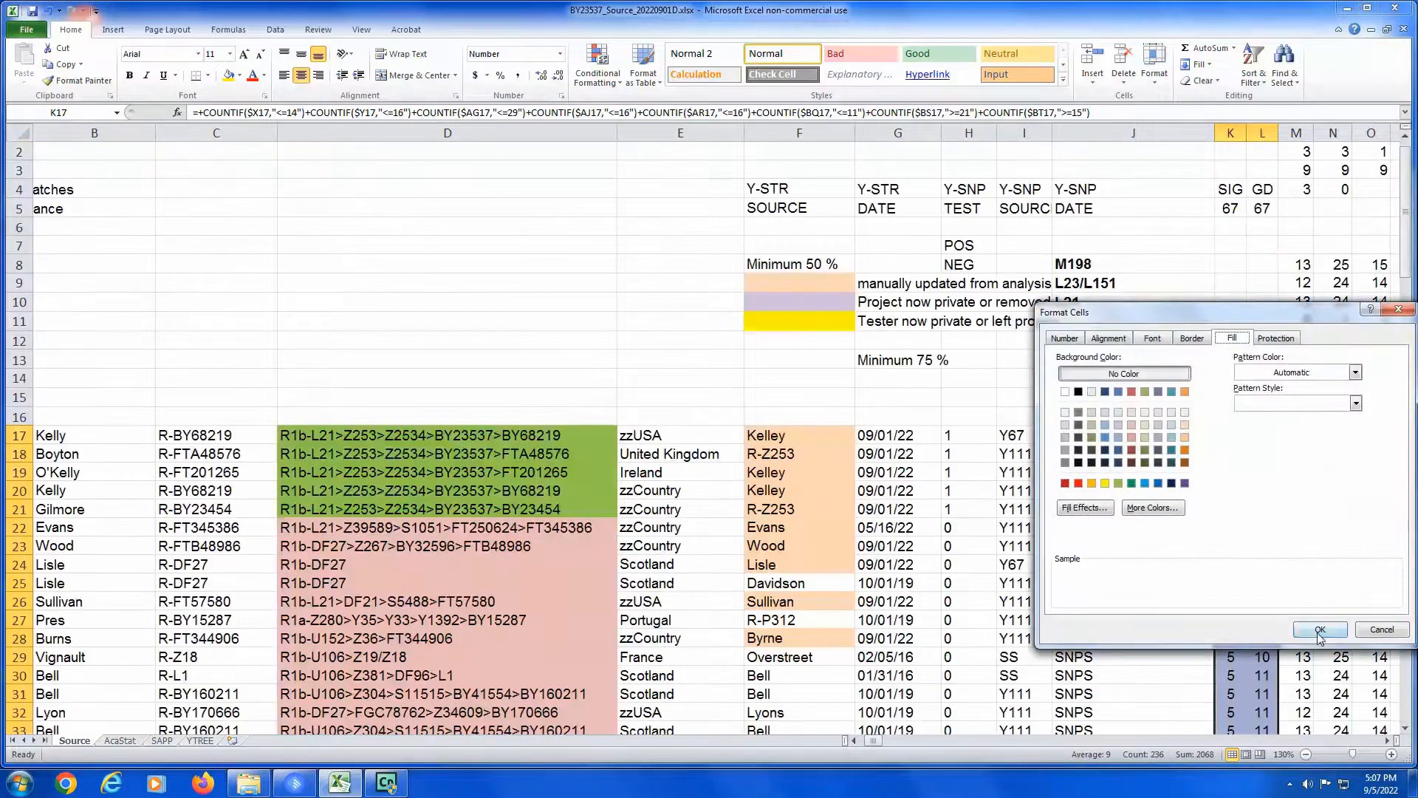
{"action": "left_click", "coordinate": [1320, 629]}
{"action": "left_click_drag", "start_coordinate": [1218, 478], "coordinate": [1212, 477]}
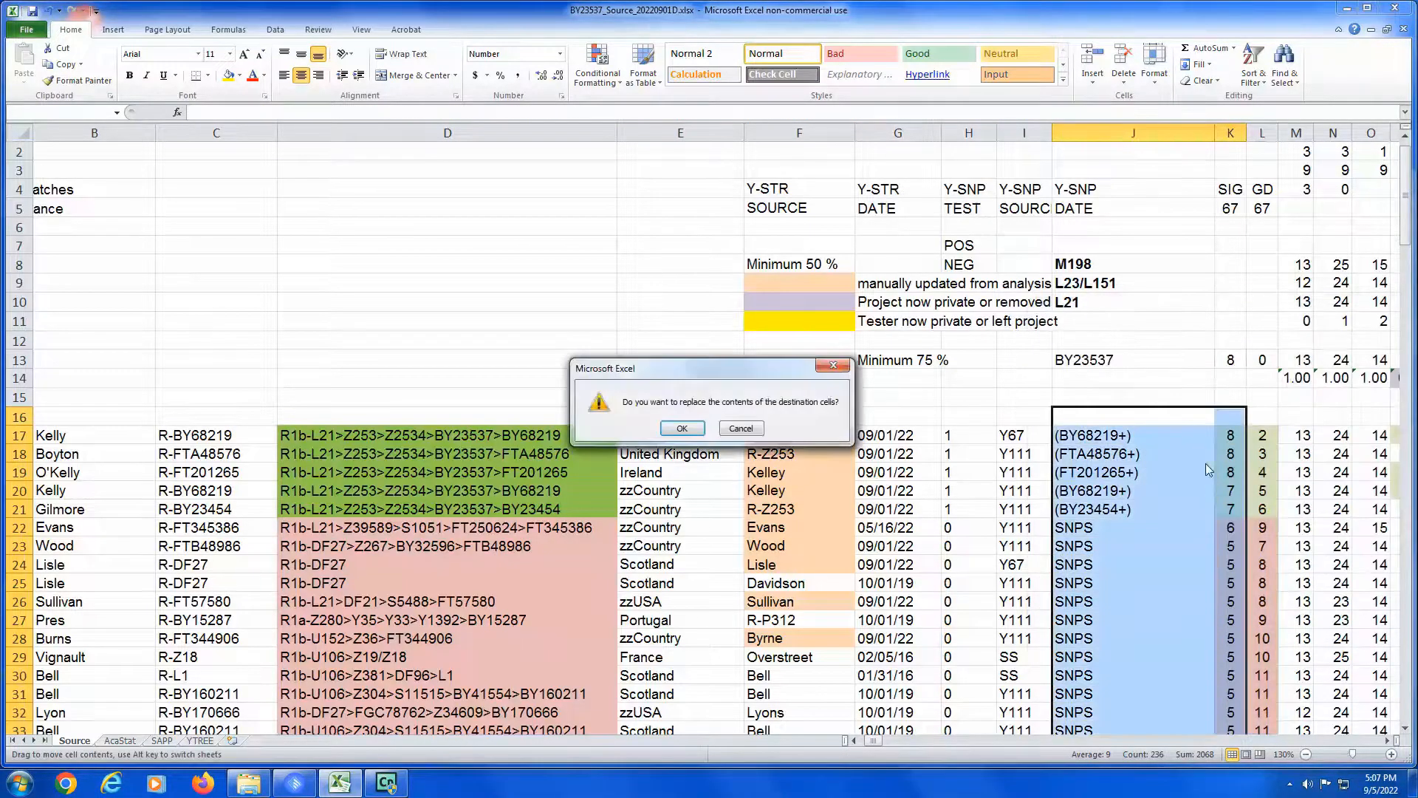
{"action": "left_click", "coordinate": [742, 429]}
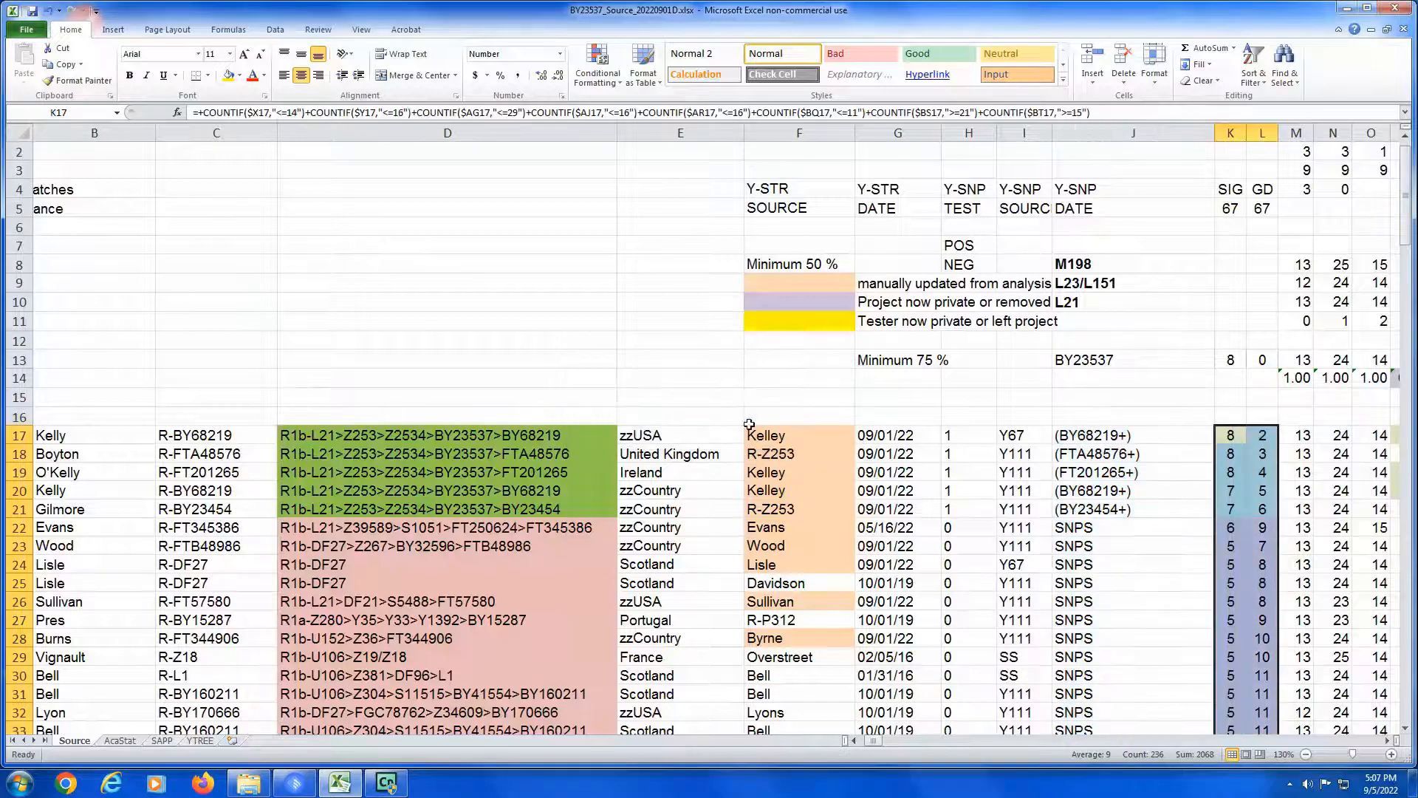
{"action": "right_click", "coordinate": [1222, 473]}
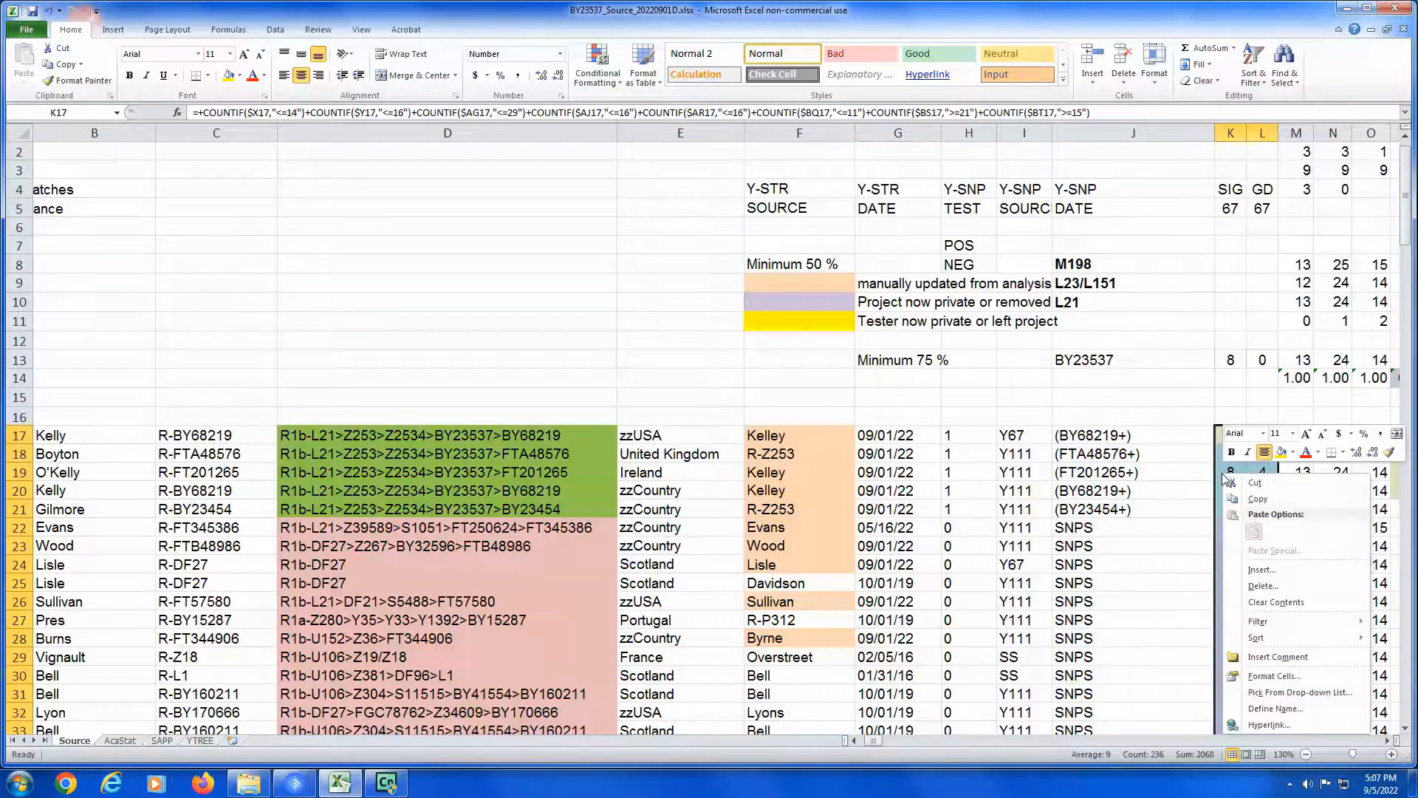
{"action": "left_click", "coordinate": [1272, 675]}
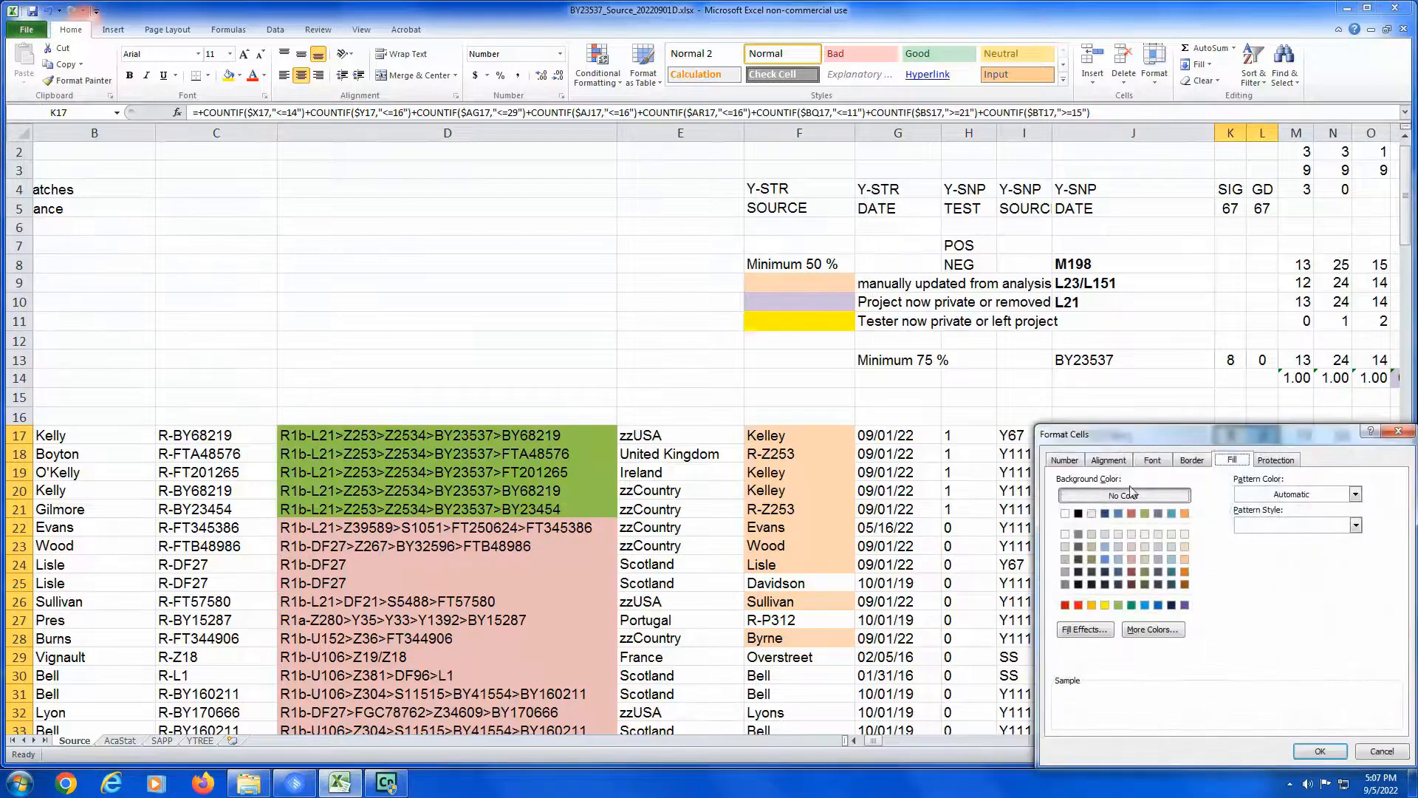
{"action": "left_click", "coordinate": [1171, 605]}
{"action": "left_click", "coordinate": [1319, 751]}
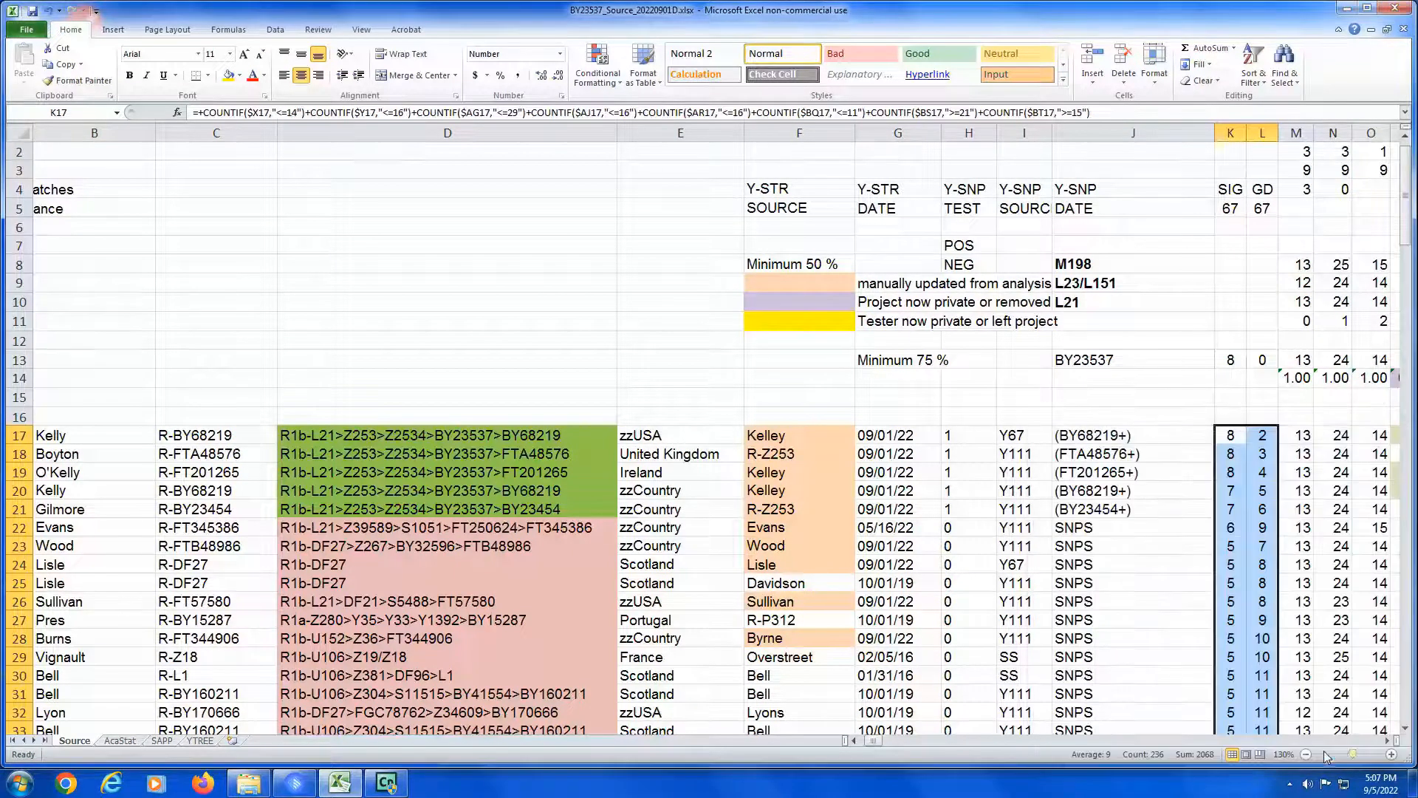
{"action": "left_click", "coordinate": [1174, 382]}
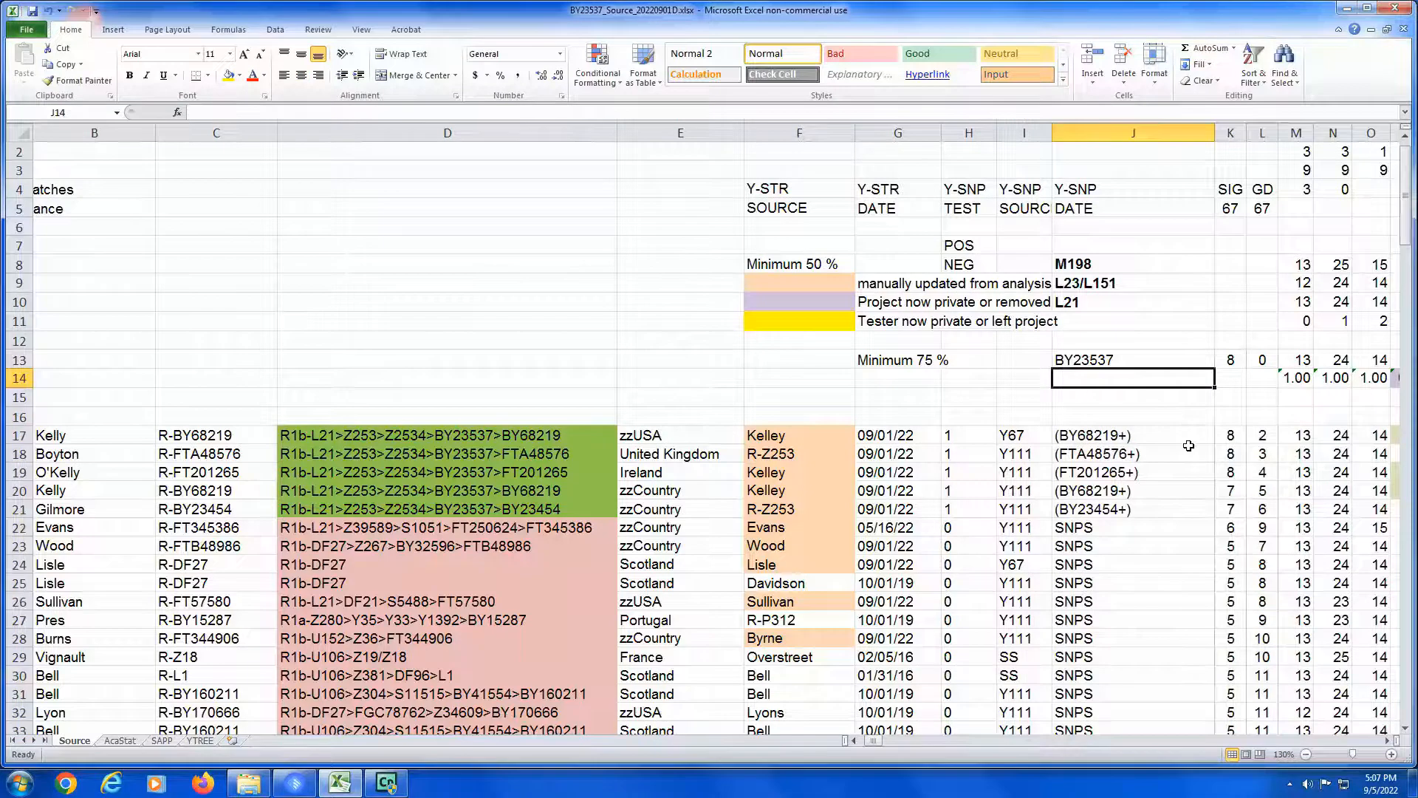
Step: Fill the SIG and GD cells K17:L21 of the five positive testers with light olive green
{"action": "left_click", "coordinate": [1224, 438]}
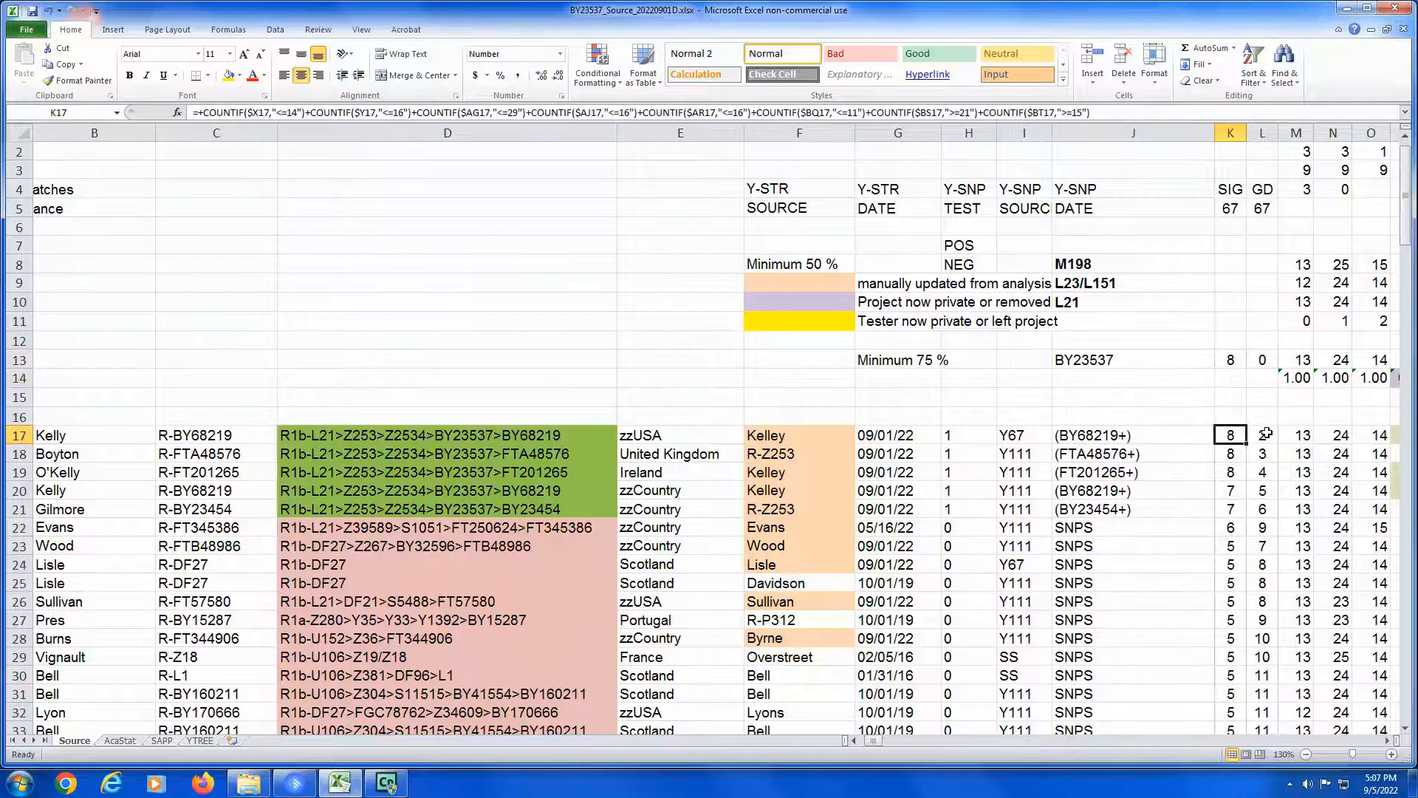
{"action": "key", "text": "shift+Down"}
{"action": "key", "text": "shift+Down"}
{"action": "key", "text": "shift+Down"}
{"action": "key", "text": "shift+Down"}
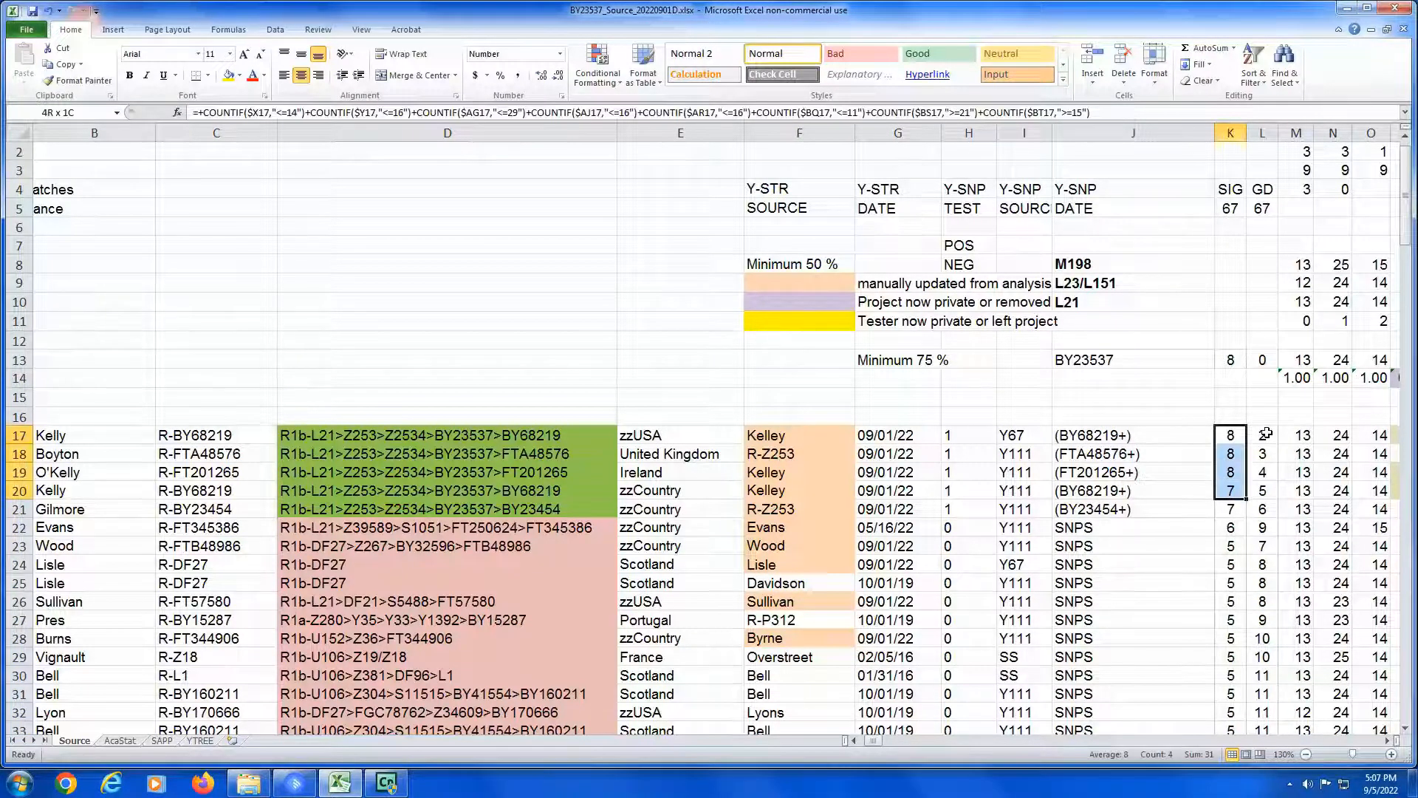
{"action": "key", "text": "shift+Left"}
{"action": "key", "text": "shift+Left"}
{"action": "key", "text": "shift+Left"}
{"action": "key", "text": "shift+Left"}
{"action": "key", "text": "shift+Left"}
{"action": "key", "text": "shift+Left"}
{"action": "key", "text": "shift+Left"}
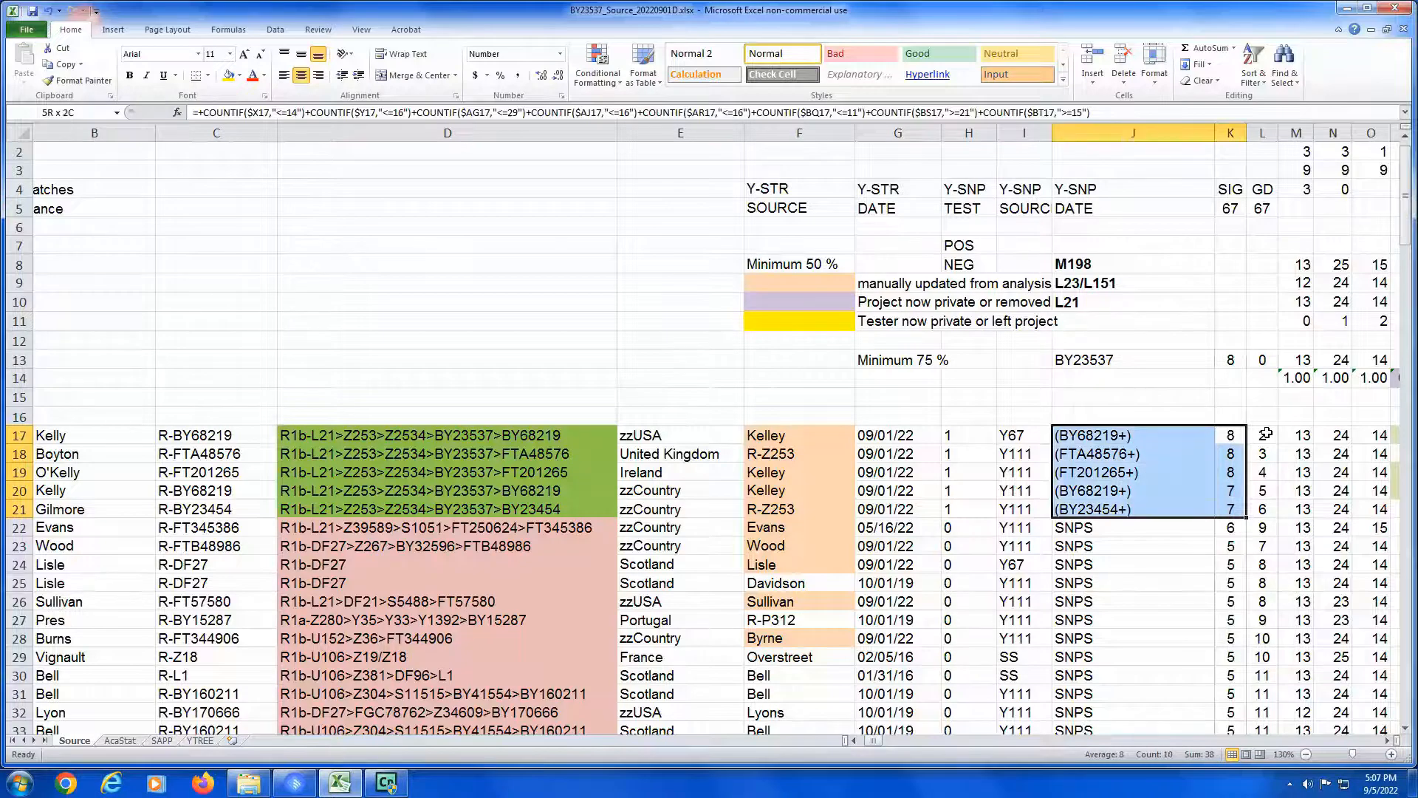
{"action": "key", "text": "shift+Right"}
{"action": "key", "text": "shift+Right"}
{"action": "key", "text": "shift+Right"}
{"action": "key", "text": "shift+Right"}
{"action": "key", "text": "shift+Right"}
{"action": "key", "text": "shift+Right"}
{"action": "key", "text": "shift+Right"}
{"action": "key", "text": "shift+Right"}
{"action": "key", "text": "shift+Right"}
{"action": "key", "text": "shift+Right"}
{"action": "key", "text": "shift+Right"}
{"action": "key", "text": "shift+Right"}
{"action": "key", "text": "shift+Right"}
{"action": "key", "text": "shift+Right"}
{"action": "key", "text": "shift+Right"}
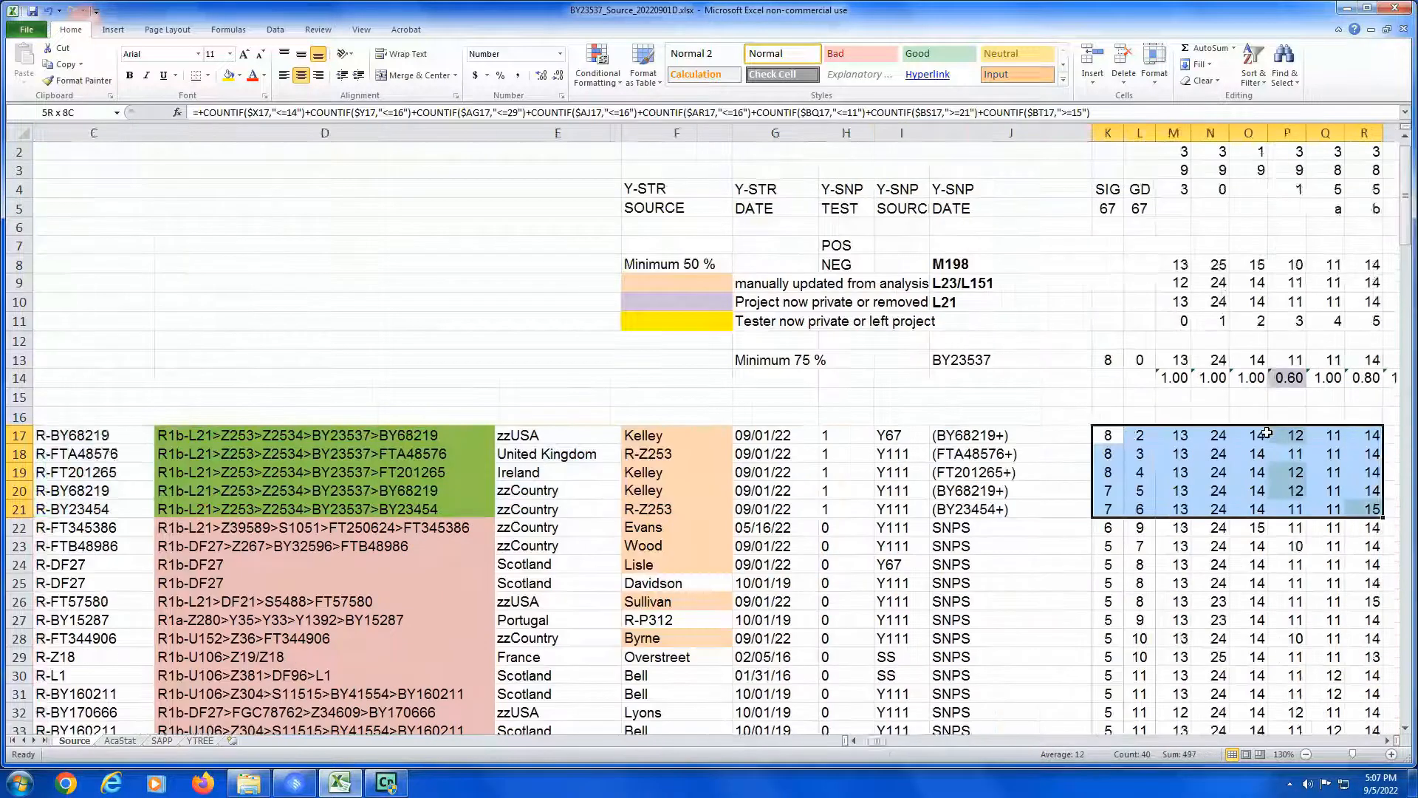
{"action": "key", "text": "shift+Left"}
{"action": "key", "text": "shift+Left"}
{"action": "key", "text": "shift+Left"}
{"action": "key", "text": "shift+Left"}
{"action": "key", "text": "shift+Left"}
{"action": "key", "text": "shift+Left"}
{"action": "key", "text": "shift+Left"}
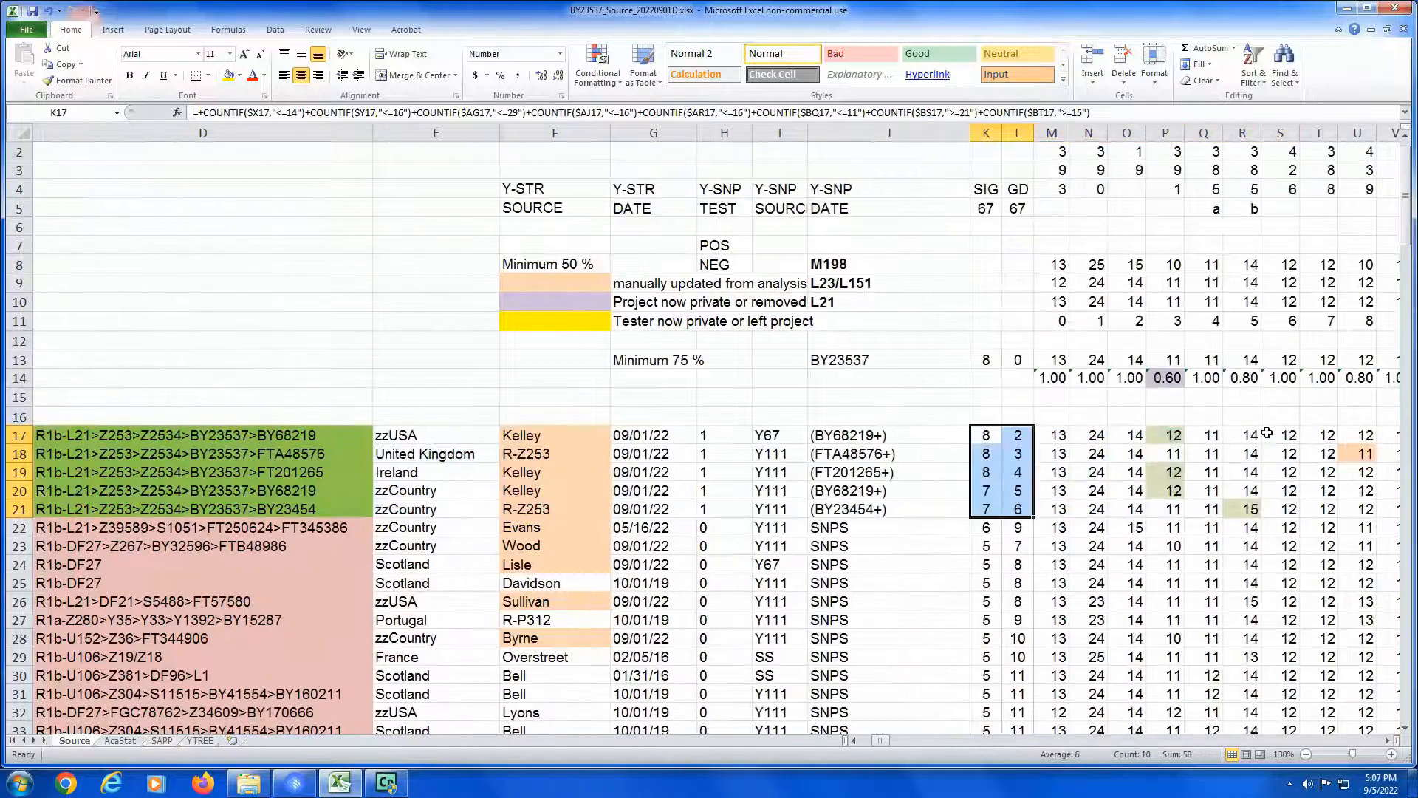
{"action": "right_click", "coordinate": [992, 452]}
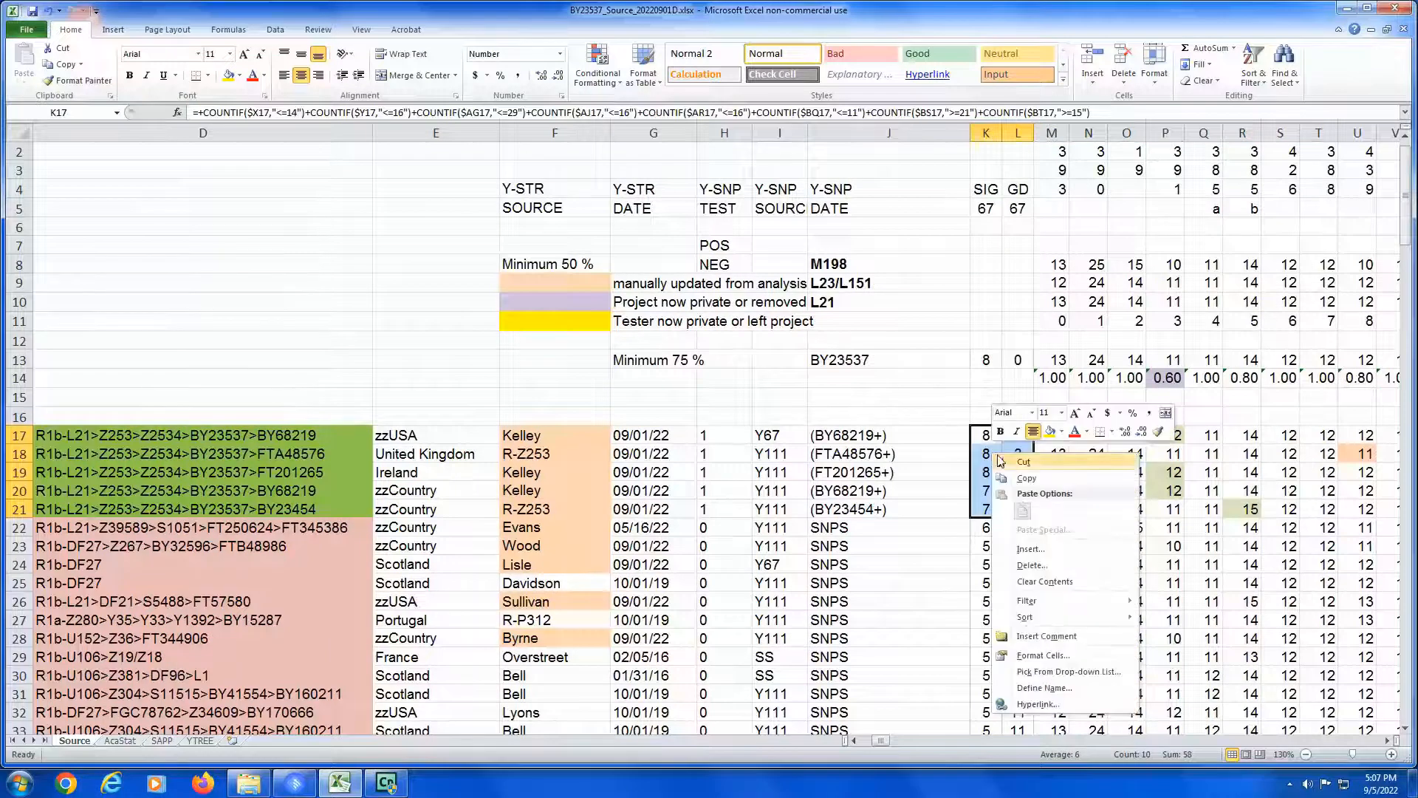
{"action": "left_click", "coordinate": [1049, 655]}
{"action": "left_click", "coordinate": [967, 547]}
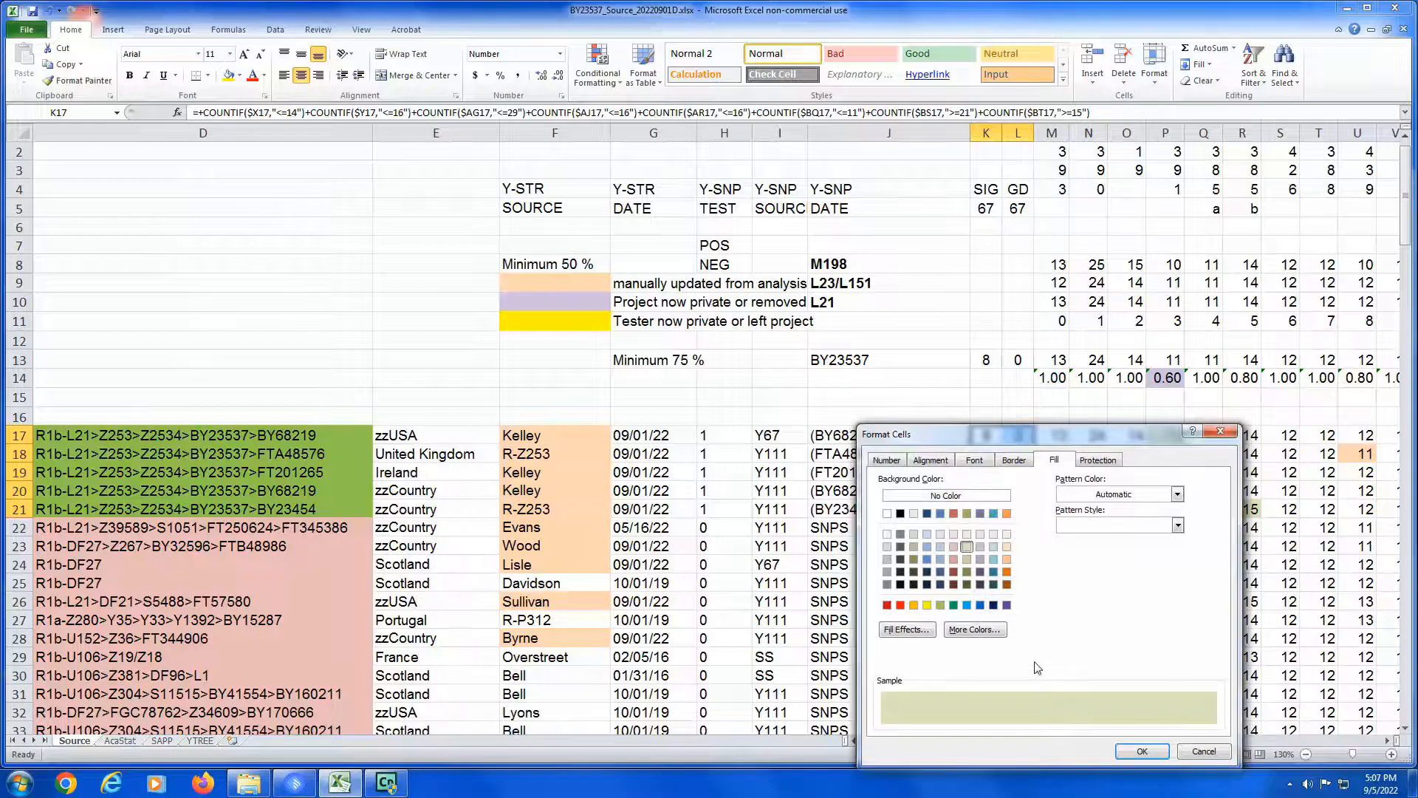
{"action": "left_click", "coordinate": [1139, 749]}
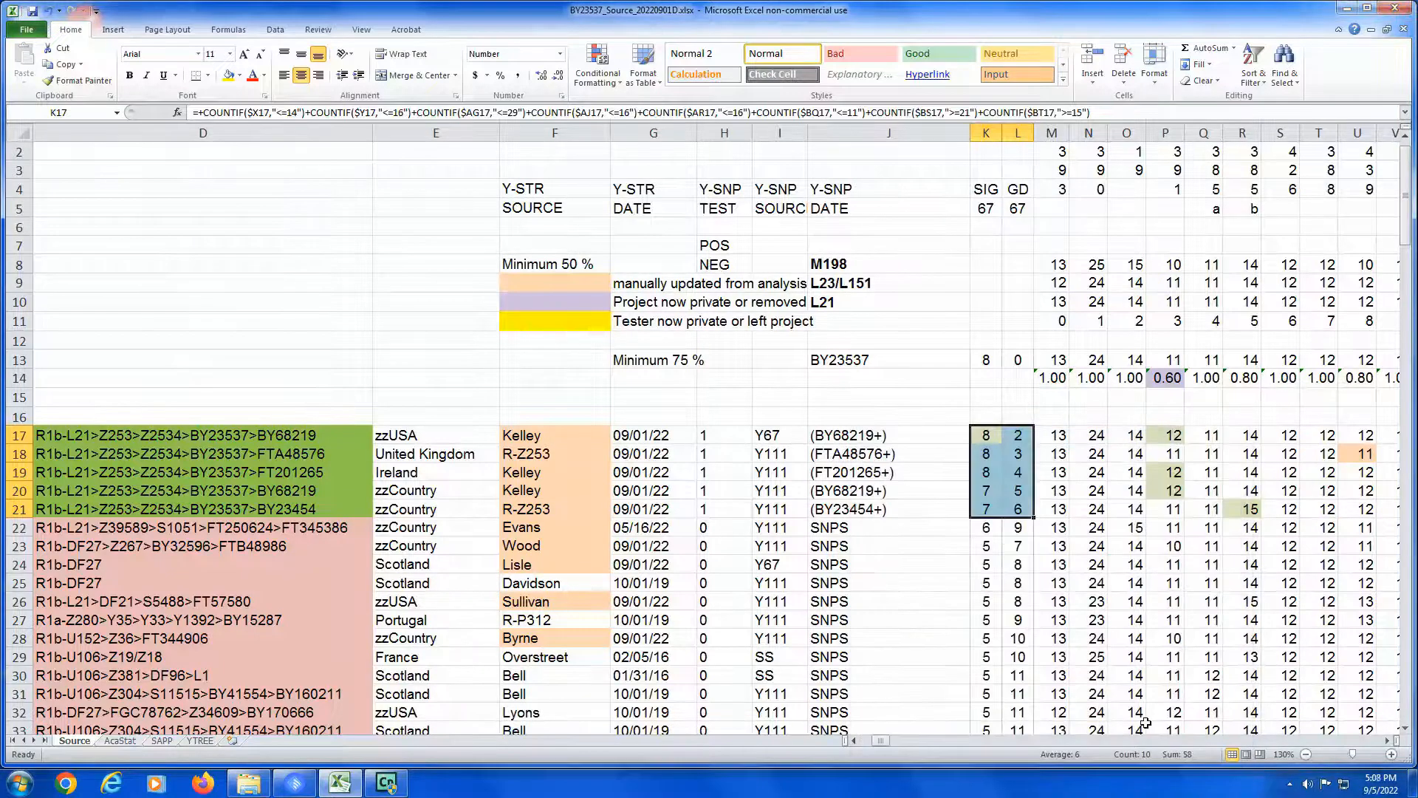
Step: Fill the negative testers' probability cells DT22 through DT40 with light red
{"action": "key", "text": "Left"}
{"action": "key", "text": "Right"}
{"action": "key", "text": "Right"}
{"action": "key", "text": "Right"}
{"action": "key", "text": "Right"}
{"action": "key", "text": "Right"}
{"action": "key", "text": "Right"}
{"action": "key", "text": "Right"}
{"action": "key", "text": "Right"}
{"action": "key", "text": "Right"}
{"action": "key", "text": "Right"}
{"action": "key", "text": "Right"}
{"action": "key", "text": "Right"}
{"action": "key", "text": "Right"}
{"action": "key", "text": "Right"}
{"action": "key", "text": "Right"}
{"action": "key", "text": "Right"}
{"action": "key", "text": "Right"}
{"action": "key", "text": "Right"}
{"action": "key", "text": "Right"}
{"action": "key", "text": "Right"}
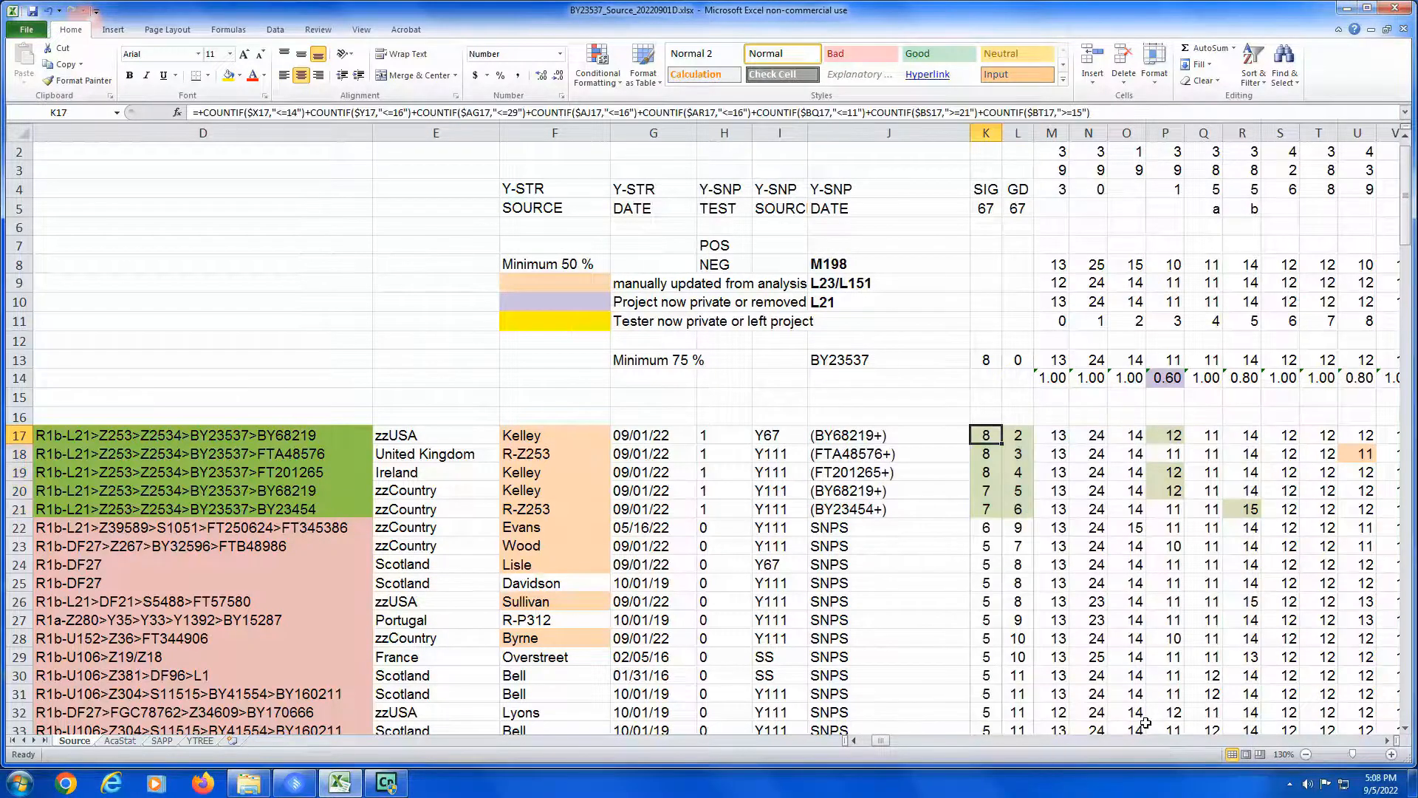
{"action": "key", "text": "Right"}
{"action": "key", "text": "Right"}
{"action": "key", "text": "Right"}
{"action": "key", "text": "Right"}
{"action": "key", "text": "Right"}
{"action": "key", "text": "Right"}
{"action": "key", "text": "Right"}
{"action": "key", "text": "Right"}
{"action": "key", "text": "Right"}
{"action": "key", "text": "Right"}
{"action": "key", "text": "Right"}
{"action": "key", "text": "Right"}
{"action": "key", "text": "Right"}
{"action": "key", "text": "Right"}
{"action": "key", "text": "Right"}
{"action": "key", "text": "Right"}
{"action": "key", "text": "Right"}
{"action": "key", "text": "Right"}
{"action": "key", "text": "Right"}
{"action": "key", "text": "Right"}
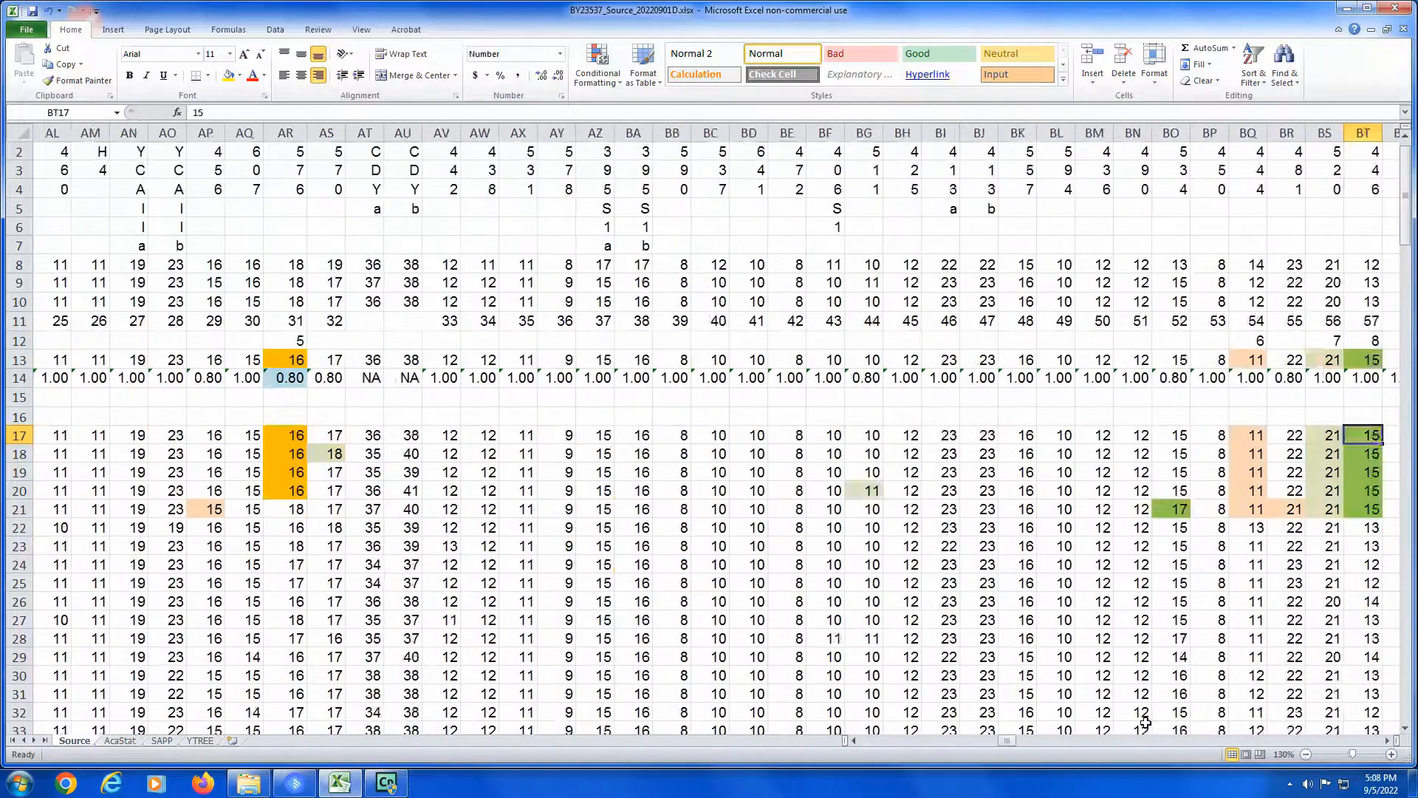
{"action": "key", "text": "Right"}
{"action": "key", "text": "Right"}
{"action": "key", "text": "Right"}
{"action": "key", "text": "Right"}
{"action": "key", "text": "Right"}
{"action": "key", "text": "Right"}
{"action": "key", "text": "Right"}
{"action": "key", "text": "Right"}
{"action": "key", "text": "Right"}
{"action": "key", "text": "Right"}
{"action": "key", "text": "Right"}
{"action": "key", "text": "Right"}
{"action": "key", "text": "Right"}
{"action": "key", "text": "Right"}
{"action": "key", "text": "Right"}
{"action": "key", "text": "Right"}
{"action": "key", "text": "Right"}
{"action": "key", "text": "Right"}
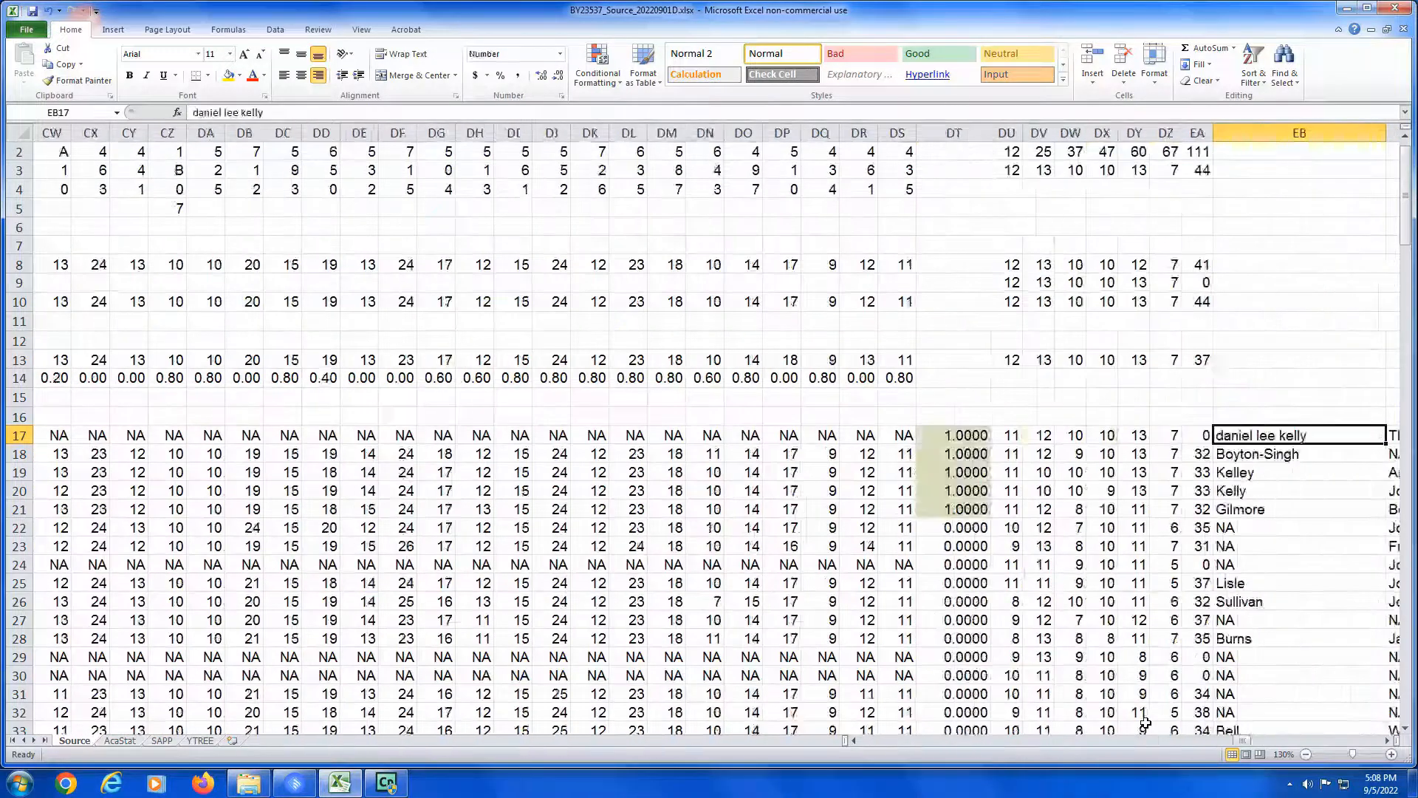
{"action": "key", "text": "Left"}
{"action": "key", "text": "Left"}
{"action": "key", "text": "Left"}
{"action": "key", "text": "Left"}
{"action": "key", "text": "Left"}
{"action": "key", "text": "Left"}
{"action": "key", "text": "Left"}
{"action": "key", "text": "Left"}
{"action": "key", "text": "Left"}
{"action": "key", "text": "Down"}
{"action": "key", "text": "Down"}
{"action": "key", "text": "Down"}
{"action": "key", "text": "Down"}
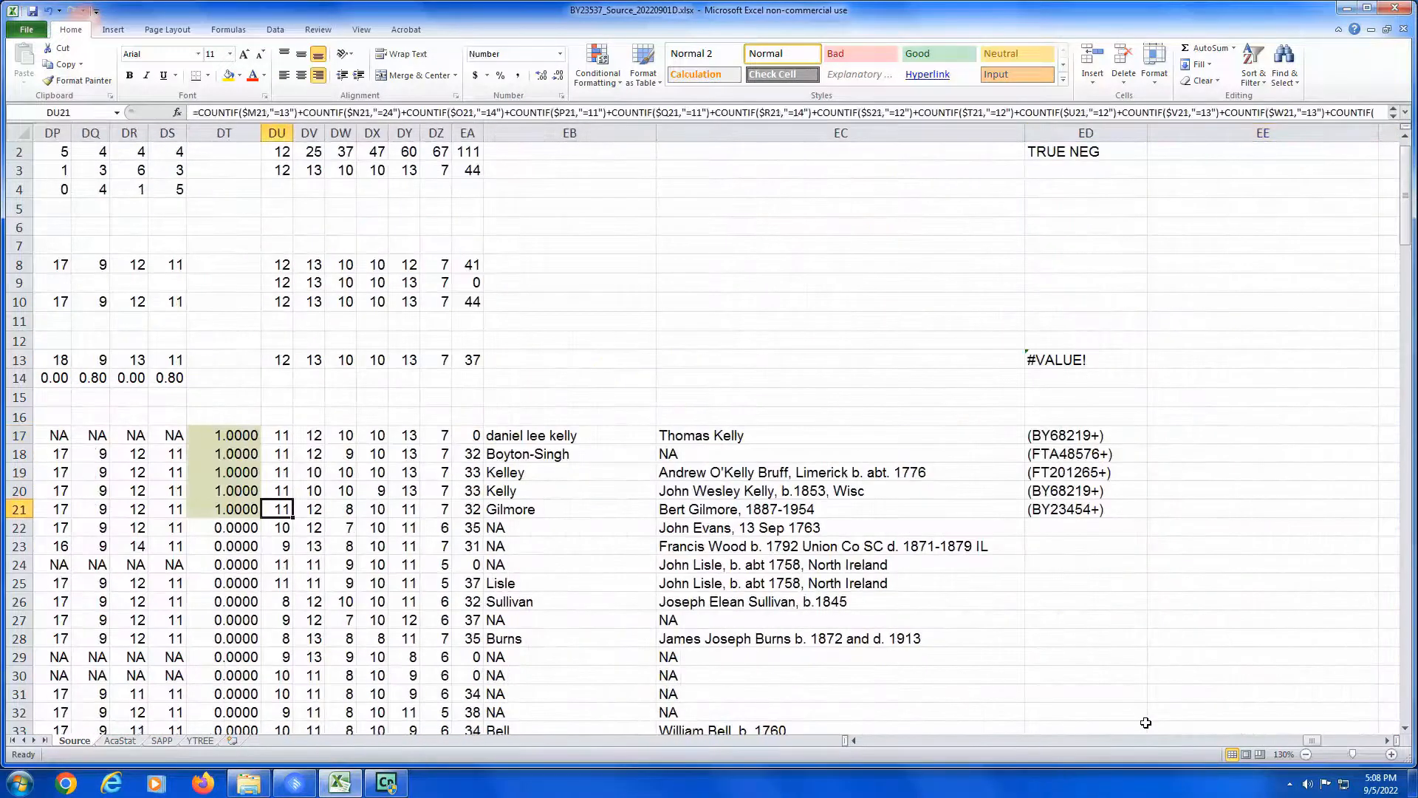
{"action": "key", "text": "Down"}
{"action": "key", "text": "Left"}
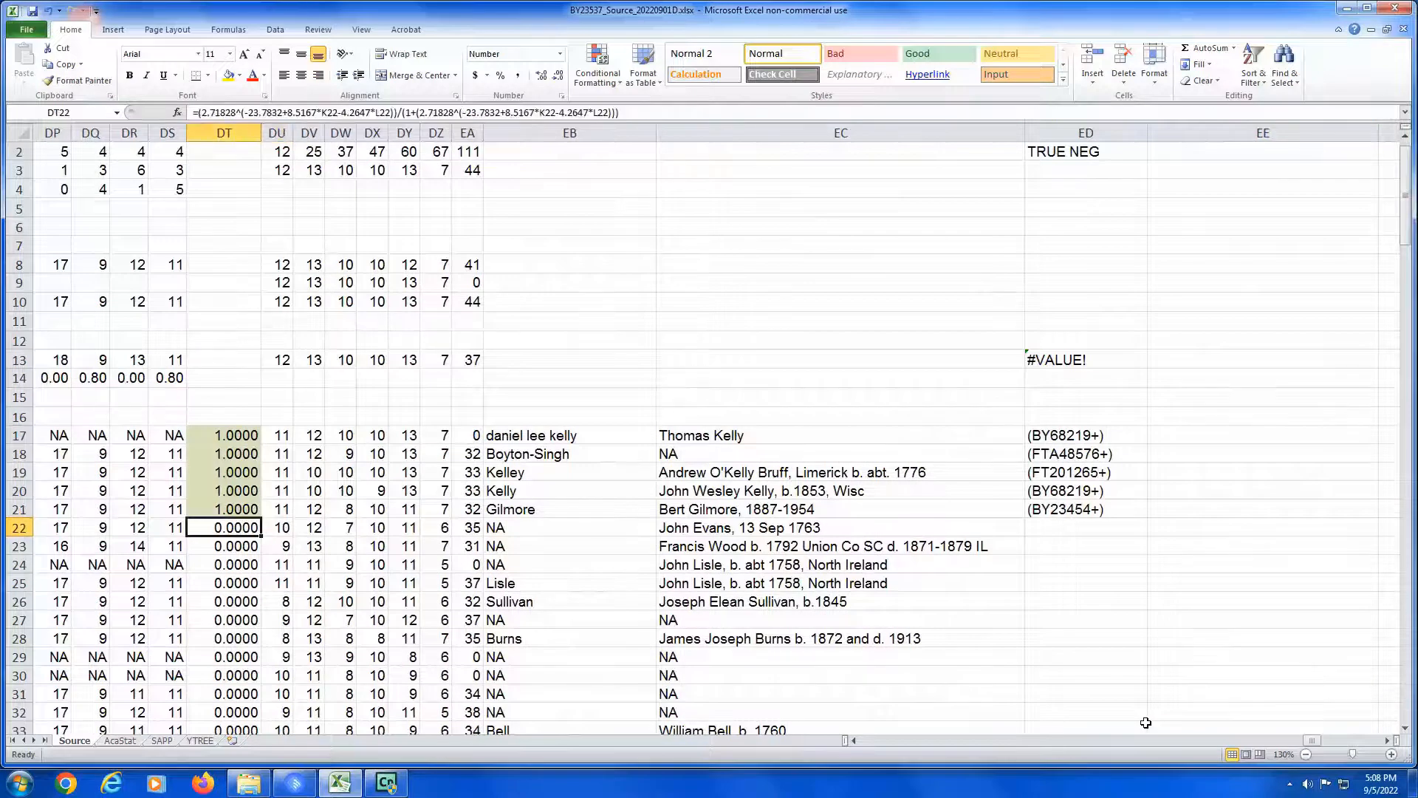
{"action": "key", "text": "shift+Page_Down"}
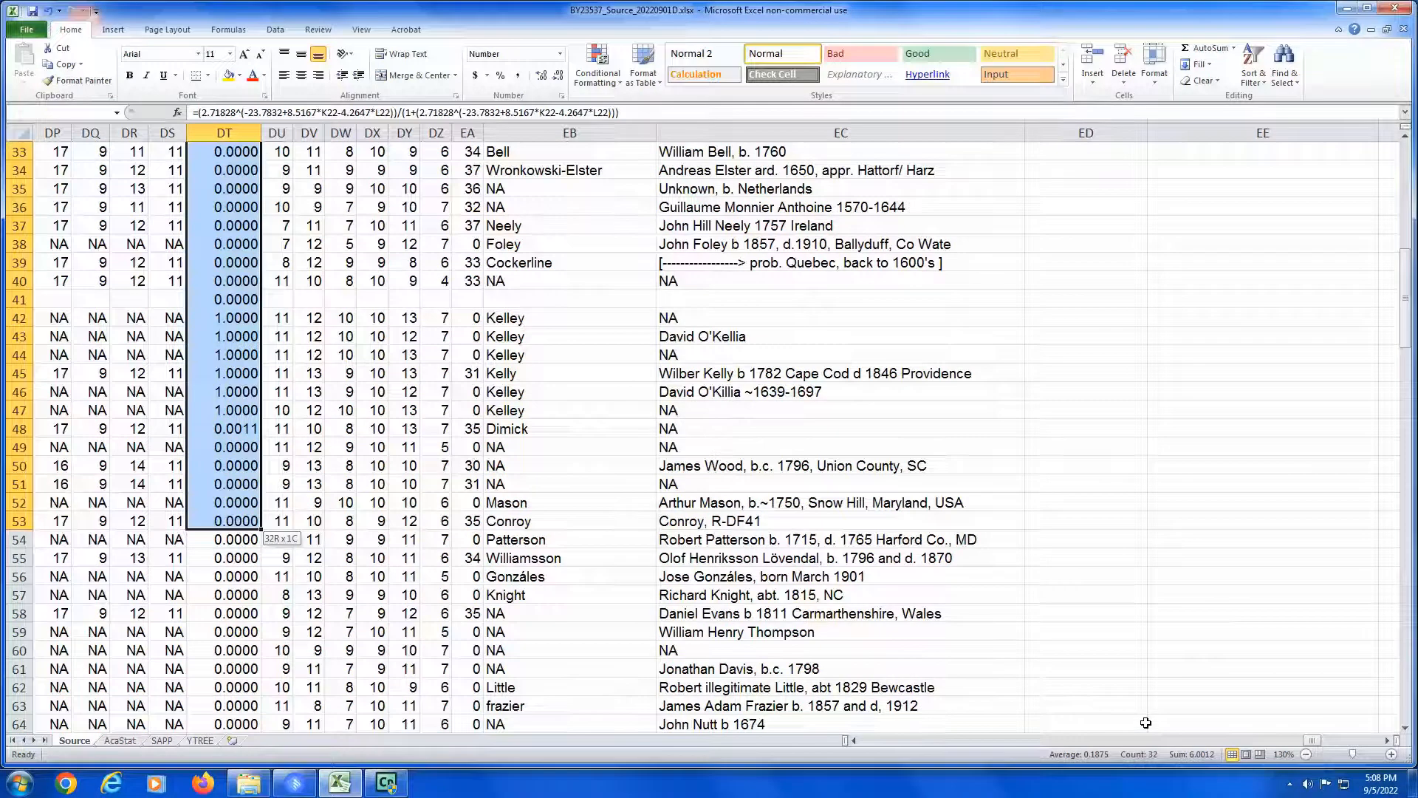
{"action": "key", "text": "shift+Up"}
{"action": "key", "text": "shift+Up"}
{"action": "key", "text": "shift+Up"}
{"action": "key", "text": "shift+Up"}
{"action": "key", "text": "shift+Up"}
{"action": "key", "text": "shift+Up"}
{"action": "key", "text": "shift+Up"}
{"action": "key", "text": "shift+Up"}
{"action": "key", "text": "shift+Up"}
{"action": "key", "text": "shift+Up"}
{"action": "key", "text": "shift+Up"}
{"action": "key", "text": "shift+Up"}
{"action": "key", "text": "shift+Up"}
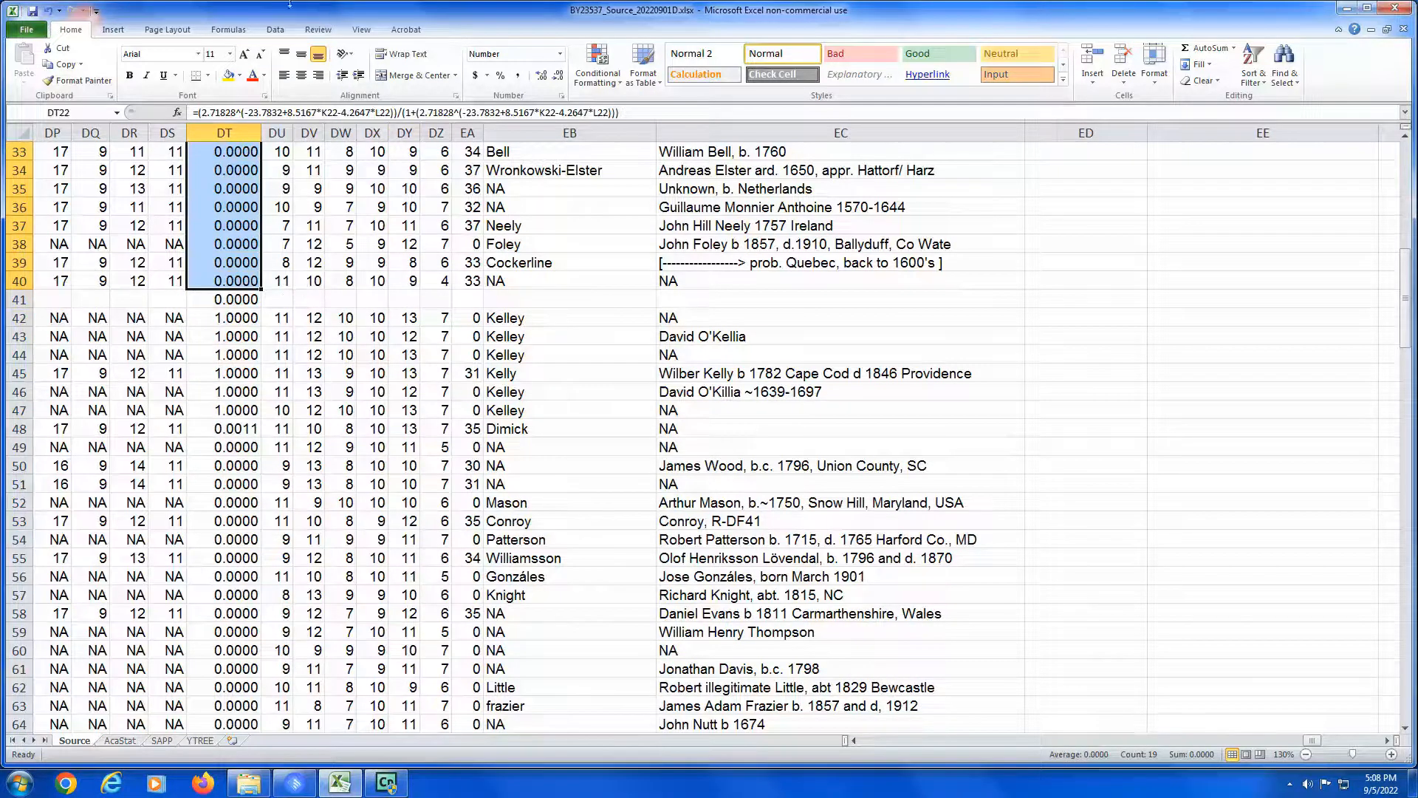
{"action": "right_click", "coordinate": [242, 176]}
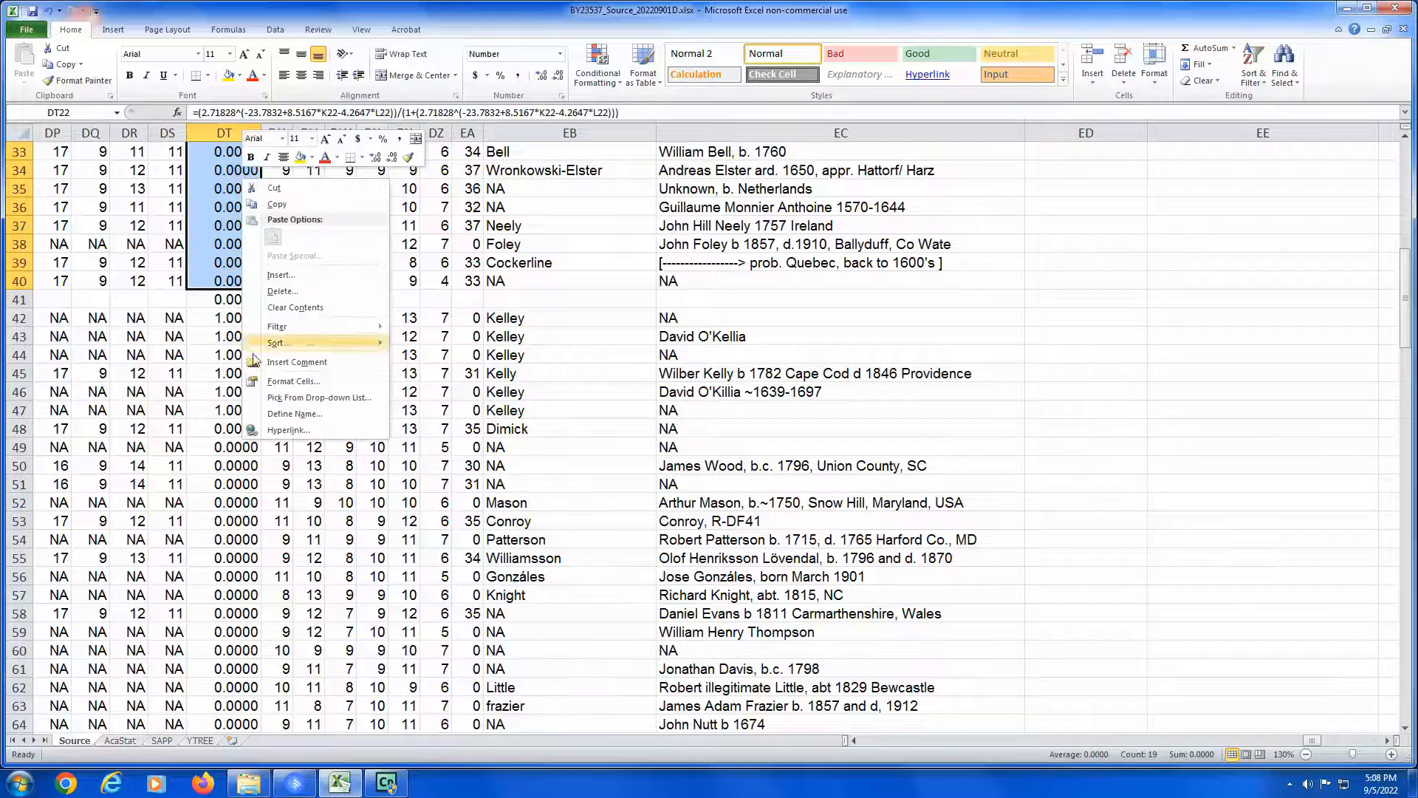
{"action": "left_click", "coordinate": [287, 383]}
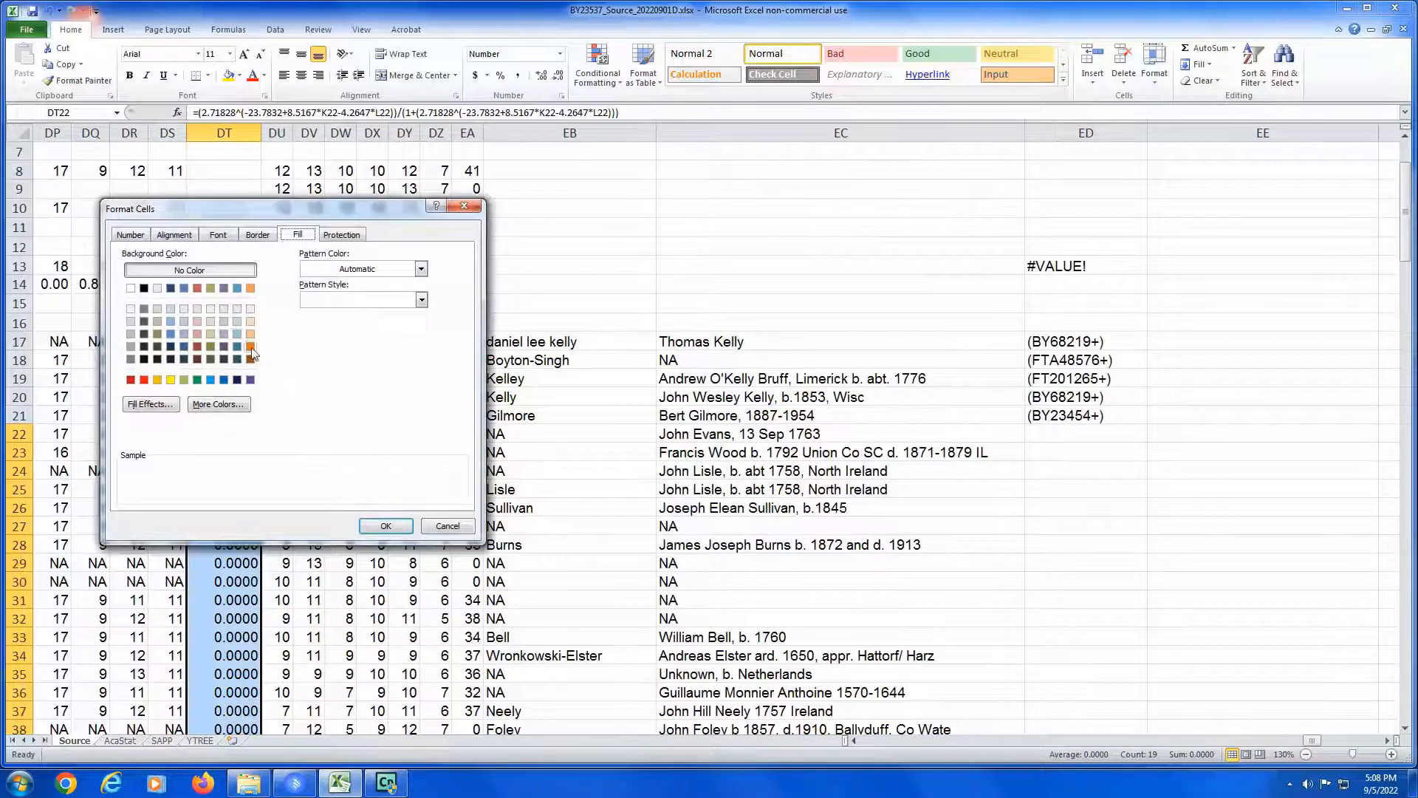
{"action": "left_click", "coordinate": [198, 322]}
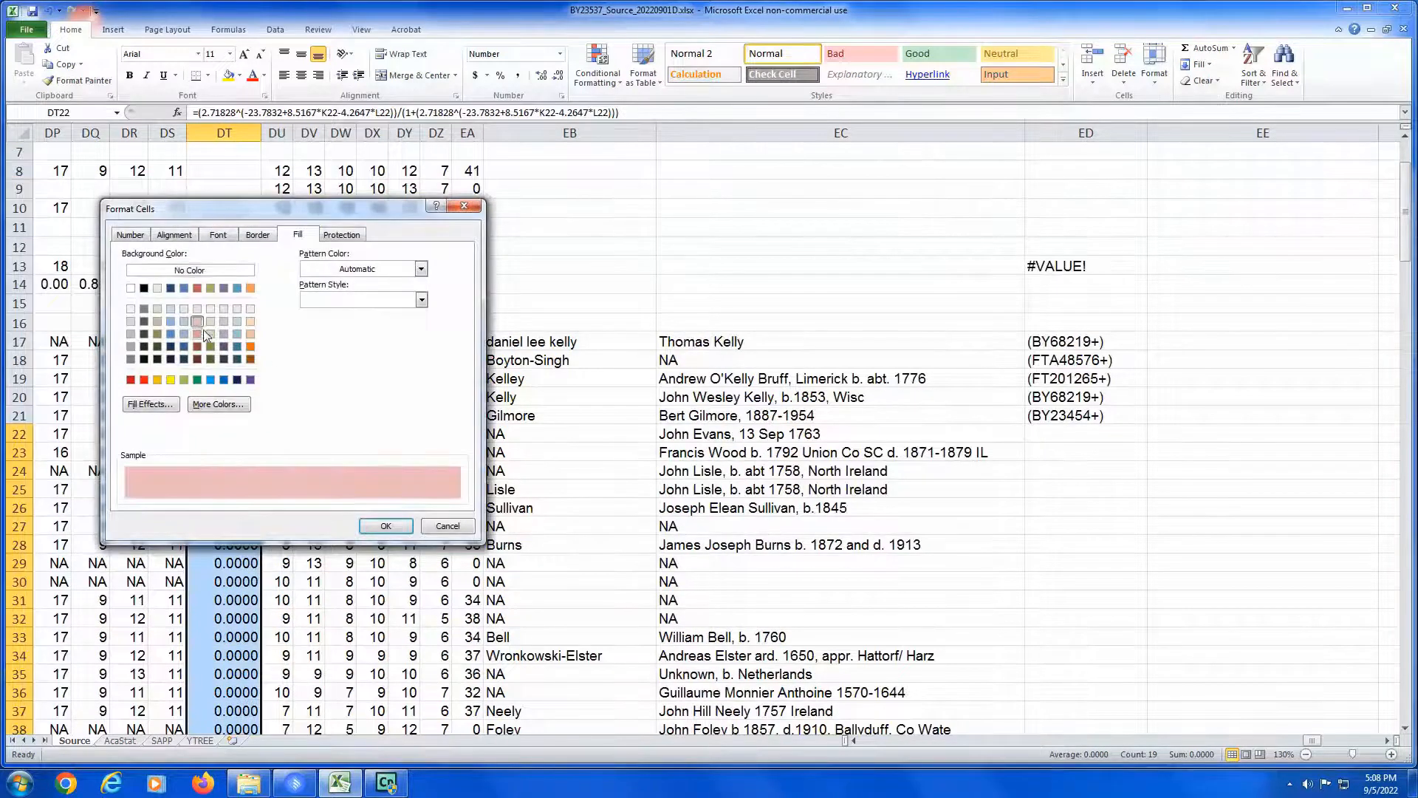
{"action": "left_click", "coordinate": [386, 525]}
{"action": "left_click", "coordinate": [405, 527]}
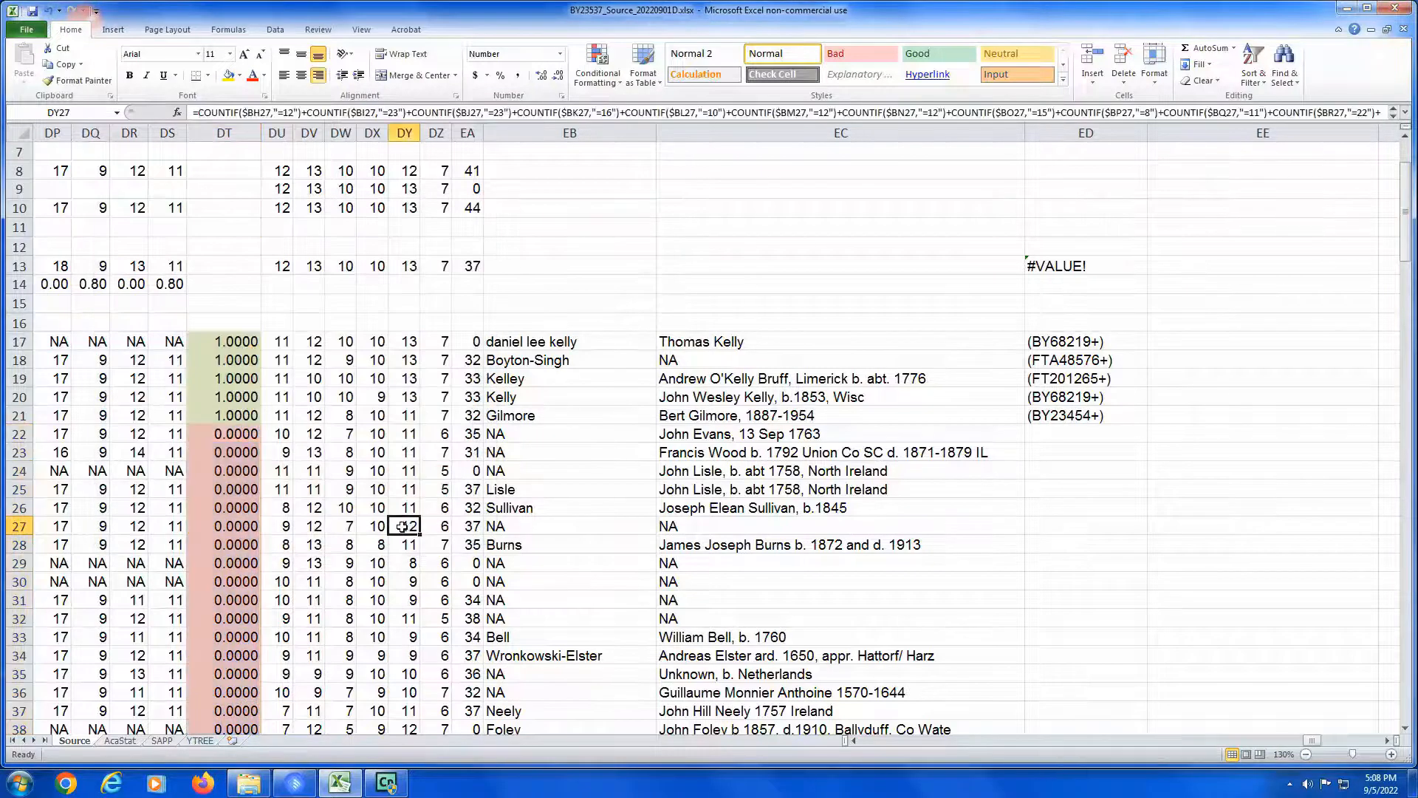
Step: Clear the contents of separator row 41 from column A through column EJ, including its probability formula
{"action": "scroll", "coordinate": [405, 528], "scroll_direction": "down", "scroll_amount": 5}
{"action": "left_click", "coordinate": [255, 502]}
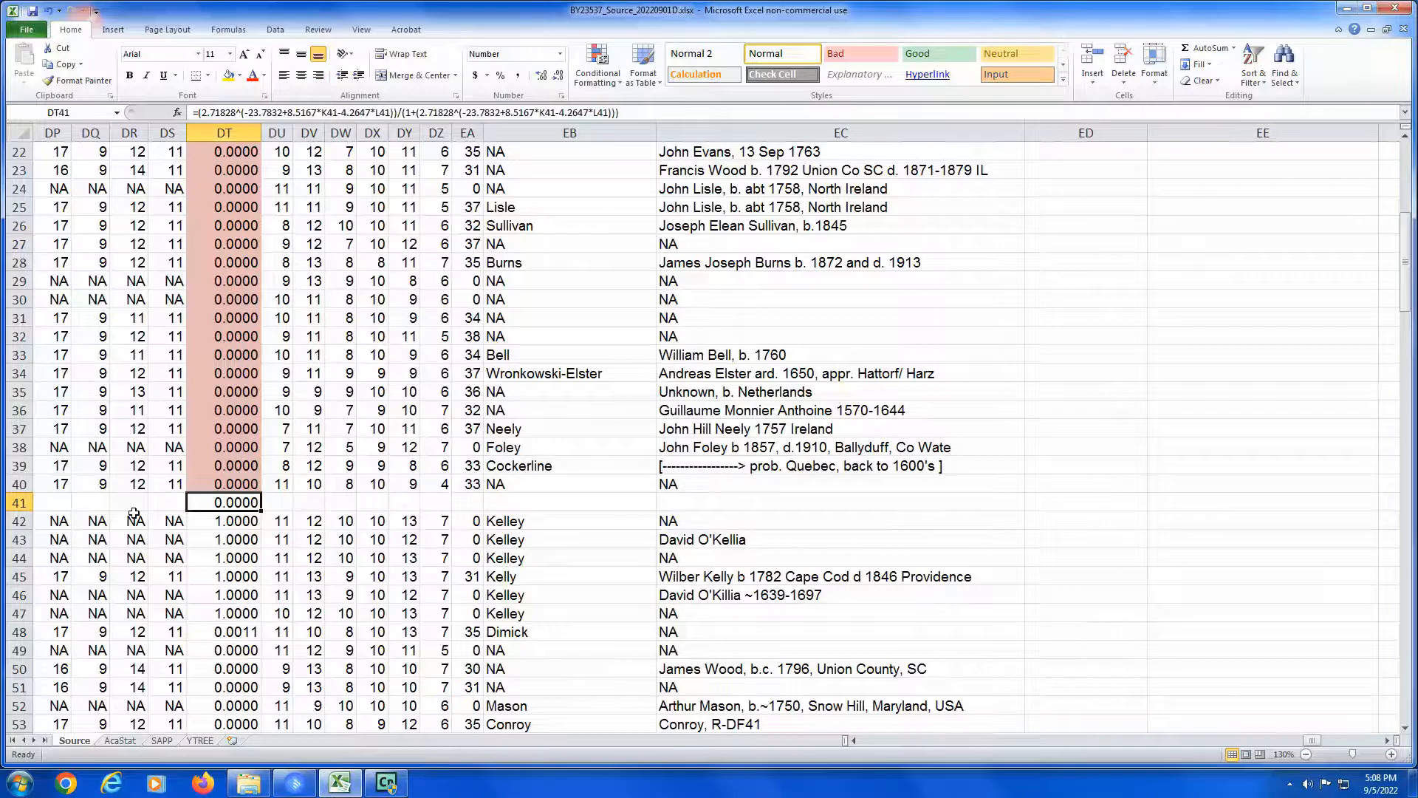
{"action": "key", "text": "Home"}
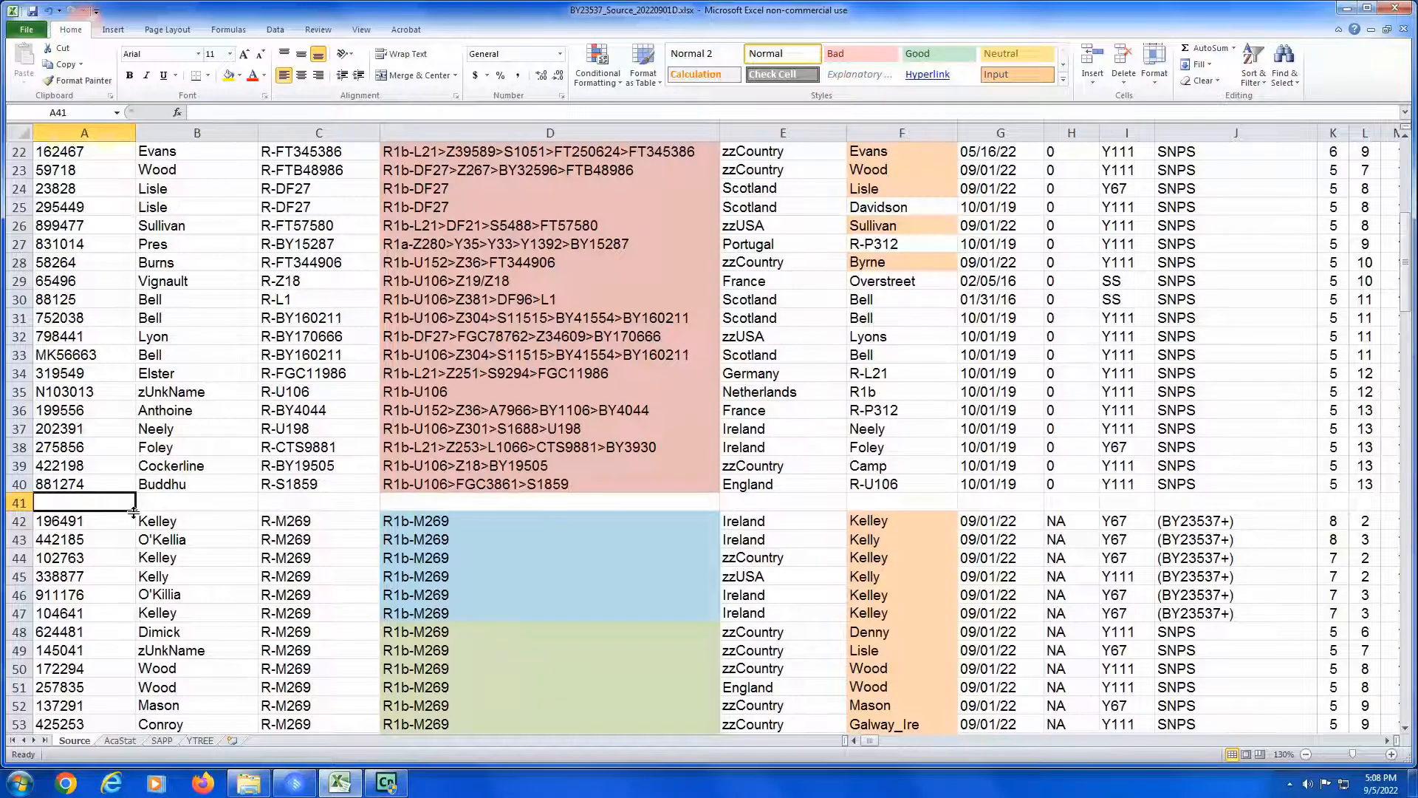
{"action": "key", "text": "shift+Right"}
{"action": "key", "text": "shift+Right"}
{"action": "key", "text": "shift+Right"}
{"action": "key", "text": "shift+Right"}
{"action": "key", "text": "shift+Right"}
{"action": "key", "text": "shift+Right"}
{"action": "key", "text": "shift+Right"}
{"action": "key", "text": "shift+Right"}
{"action": "key", "text": "shift+Right"}
{"action": "key", "text": "shift+Right"}
{"action": "key", "text": "shift+Right"}
{"action": "key", "text": "shift+Right"}
{"action": "key", "text": "shift+Right"}
{"action": "key", "text": "shift+Right"}
{"action": "key", "text": "shift+Right"}
{"action": "key", "text": "shift+Right"}
{"action": "key", "text": "shift+Right"}
{"action": "key", "text": "shift+Right"}
{"action": "key", "text": "shift+Right"}
{"action": "key", "text": "shift+Right"}
{"action": "key", "text": "shift+Right"}
{"action": "key", "text": "shift+Right"}
{"action": "key", "text": "shift+Right"}
{"action": "key", "text": "shift+Right"}
{"action": "key", "text": "shift+Right"}
{"action": "key", "text": "shift+Right"}
{"action": "key", "text": "shift+Right"}
{"action": "key", "text": "shift+Right"}
{"action": "key", "text": "shift+Right"}
{"action": "key", "text": "shift+Right"}
{"action": "key", "text": "shift+Right"}
{"action": "key", "text": "shift+Right"}
{"action": "key", "text": "shift+Right"}
{"action": "key", "text": "shift+Right"}
{"action": "key", "text": "shift+Right"}
{"action": "key", "text": "shift+Right"}
{"action": "key", "text": "shift+Right"}
{"action": "key", "text": "shift+Right"}
{"action": "key", "text": "shift+Right"}
{"action": "key", "text": "shift+Right"}
{"action": "key", "text": "shift+Right"}
{"action": "key", "text": "shift+Right"}
{"action": "key", "text": "shift+Right"}
{"action": "key", "text": "shift+Right"}
{"action": "key", "text": "shift+Right"}
{"action": "key", "text": "shift+Right"}
{"action": "key", "text": "shift+Right"}
{"action": "key", "text": "shift+Right"}
{"action": "key", "text": "shift+Right"}
{"action": "key", "text": "shift+Right"}
{"action": "key", "text": "shift+Right"}
{"action": "key", "text": "shift+Right"}
{"action": "key", "text": "shift+Right"}
{"action": "key", "text": "shift+Right"}
{"action": "key", "text": "shift+Right"}
{"action": "key", "text": "shift+Right"}
{"action": "key", "text": "shift+Right"}
{"action": "key", "text": "shift+Right"}
{"action": "key", "text": "shift+Right"}
{"action": "key", "text": "shift+Right"}
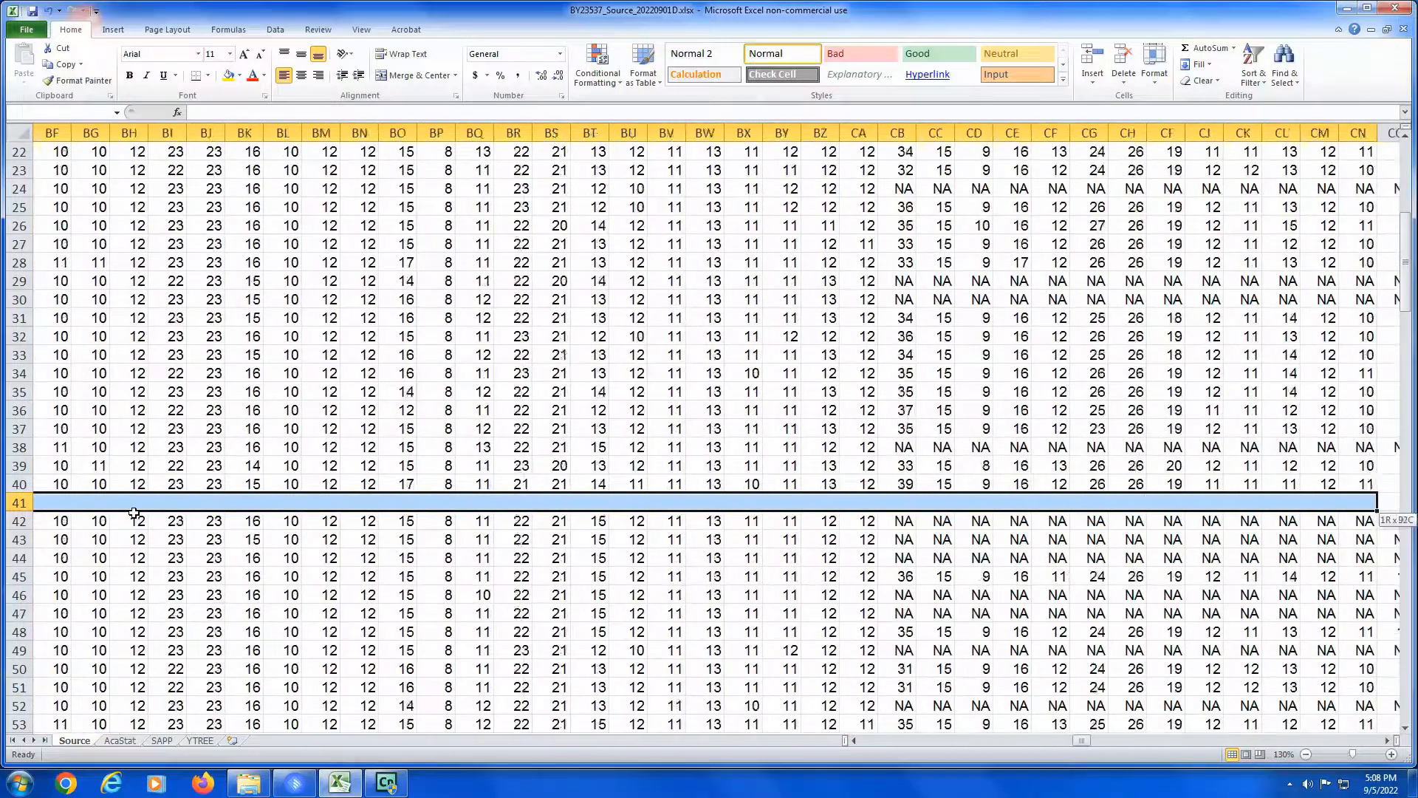
{"action": "key", "text": "shift+Right"}
{"action": "key", "text": "shift+Right"}
{"action": "key", "text": "shift+Right"}
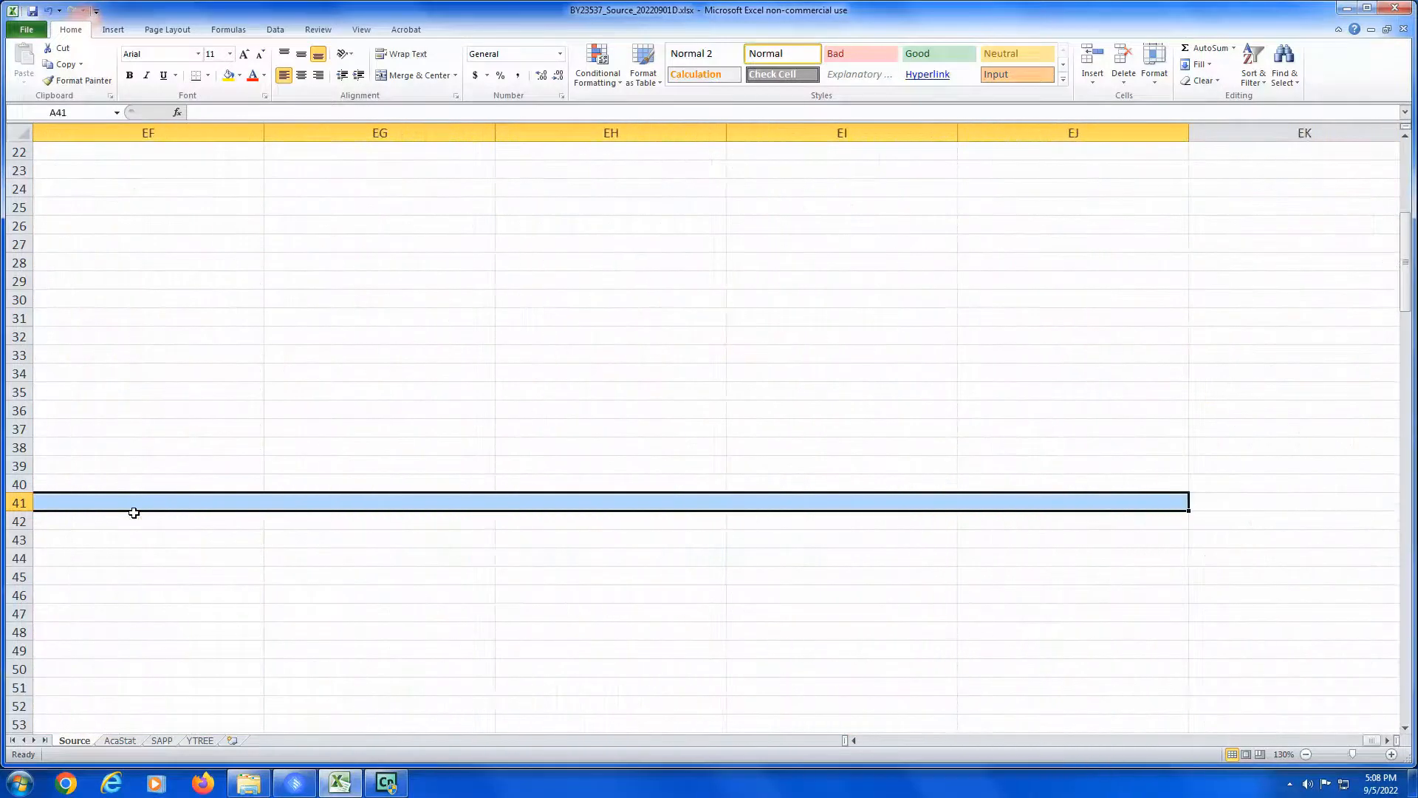
Step: Examine separator row 41 across the marker columns through to the probability cell DT41
{"action": "key", "text": "Home"}
{"action": "key", "text": "Right"}
{"action": "key", "text": "Right"}
{"action": "key", "text": "Right"}
{"action": "key", "text": "Right"}
{"action": "key", "text": "Right"}
{"action": "key", "text": "Right"}
{"action": "key", "text": "Right"}
{"action": "key", "text": "Right"}
{"action": "key", "text": "Right"}
{"action": "key", "text": "Right"}
{"action": "key", "text": "Right"}
{"action": "key", "text": "Right"}
{"action": "key", "text": "Right"}
{"action": "key", "text": "Right"}
{"action": "key", "text": "Right"}
{"action": "key", "text": "Right"}
{"action": "key", "text": "Right"}
{"action": "key", "text": "Right"}
{"action": "key", "text": "Right"}
{"action": "key", "text": "Right"}
{"action": "key", "text": "Right"}
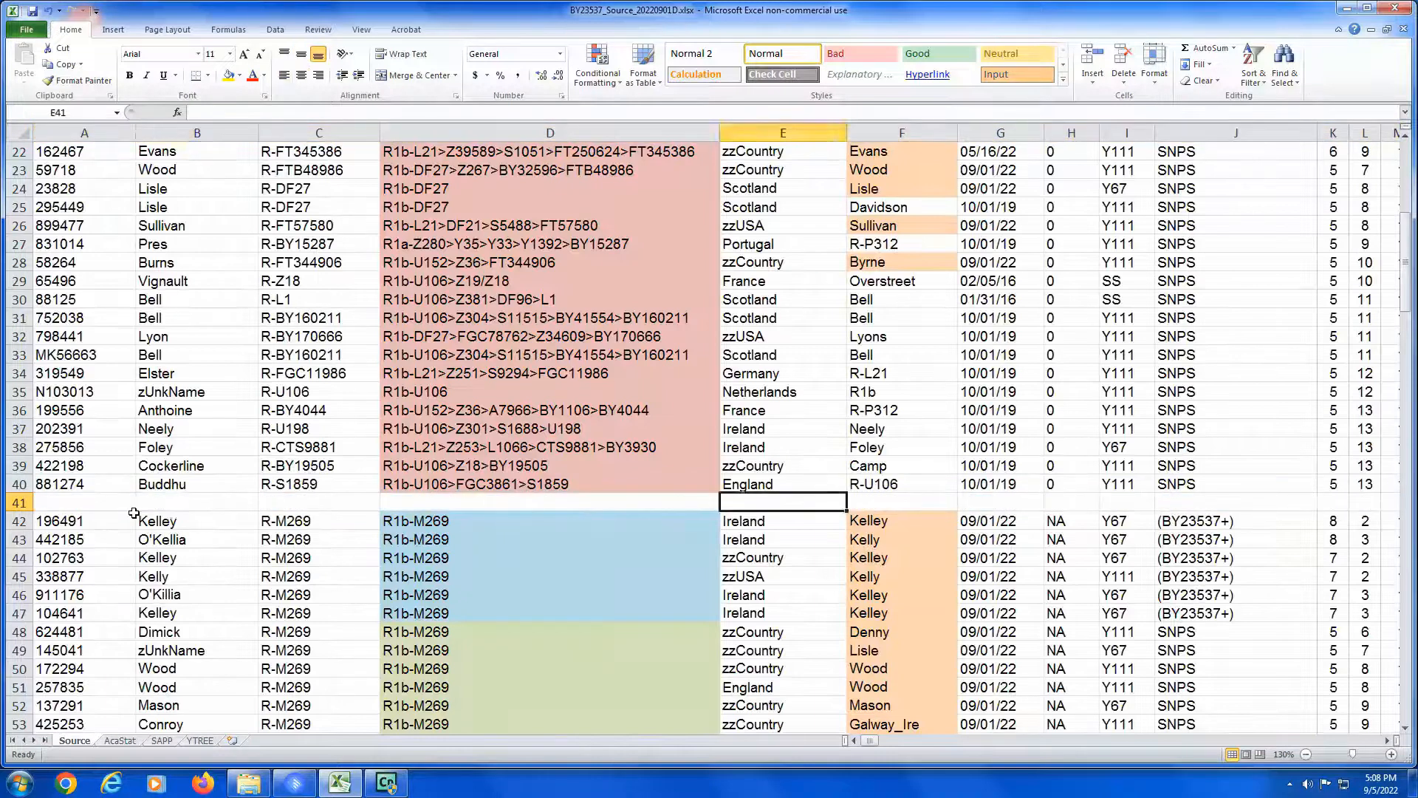
{"action": "key", "text": "Right"}
{"action": "key", "text": "Right"}
{"action": "key", "text": "Right"}
{"action": "key", "text": "Right"}
{"action": "key", "text": "Right"}
{"action": "key", "text": "Right"}
{"action": "key", "text": "Right"}
{"action": "key", "text": "Right"}
{"action": "key", "text": "Right"}
{"action": "key", "text": "Right"}
{"action": "key", "text": "Right"}
{"action": "key", "text": "Right"}
{"action": "key", "text": "Right"}
{"action": "key", "text": "Right"}
{"action": "key", "text": "Right"}
{"action": "key", "text": "Right"}
{"action": "key", "text": "Right"}
{"action": "key", "text": "Right"}
{"action": "key", "text": "Right"}
{"action": "key", "text": "Right"}
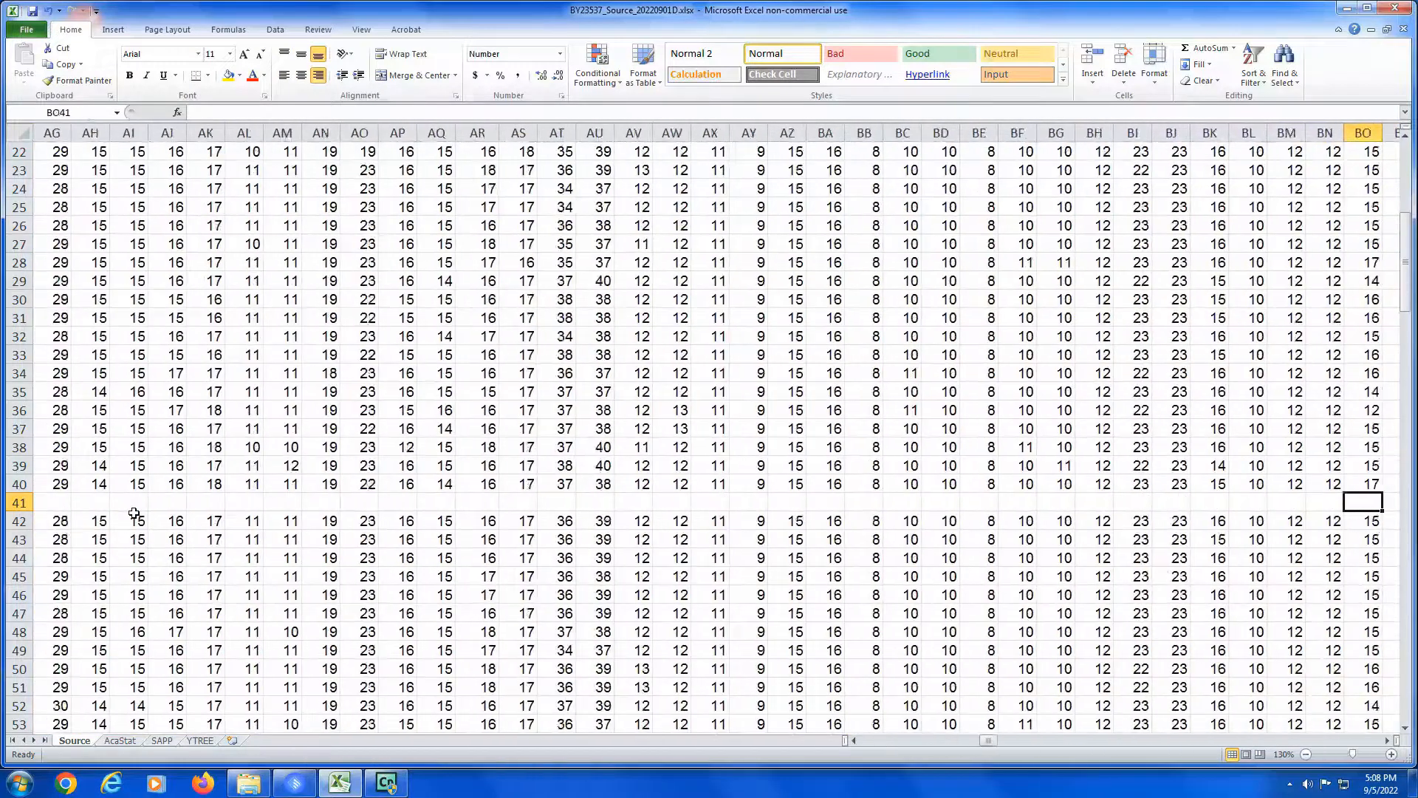
{"action": "key", "text": "Right"}
{"action": "key", "text": "Right"}
{"action": "key", "text": "Right"}
{"action": "key", "text": "Right"}
{"action": "key", "text": "Right"}
{"action": "key", "text": "Right"}
{"action": "key", "text": "Right"}
{"action": "key", "text": "Right"}
{"action": "key", "text": "Right"}
{"action": "key", "text": "Right"}
{"action": "key", "text": "Right"}
{"action": "key", "text": "Right"}
{"action": "key", "text": "Right"}
{"action": "key", "text": "Right"}
{"action": "key", "text": "Right"}
{"action": "key", "text": "Right"}
{"action": "key", "text": "Right"}
{"action": "key", "text": "Right"}
{"action": "key", "text": "Right"}
{"action": "key", "text": "Right"}
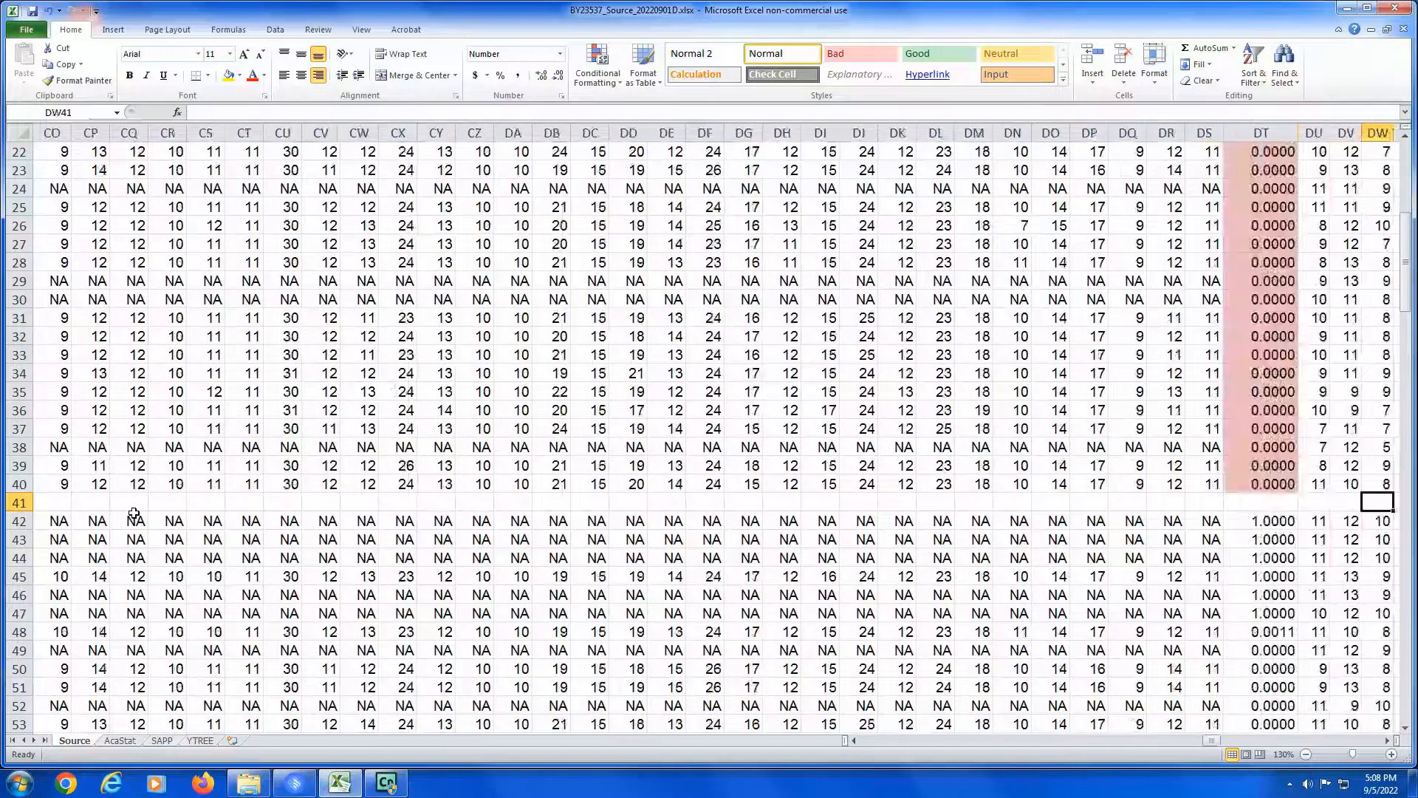
{"action": "key", "text": "Left"}
{"action": "key", "text": "Left"}
{"action": "key", "text": "Left"}
{"action": "key", "text": "Left"}
{"action": "key", "text": "Left"}
{"action": "key", "text": "Left"}
{"action": "key", "text": "Left"}
{"action": "key", "text": "Left"}
{"action": "key", "text": "Left"}
{"action": "key", "text": "Left"}
{"action": "key", "text": "Left"}
{"action": "key", "text": "Left"}
{"action": "key", "text": "Left"}
{"action": "key", "text": "Left"}
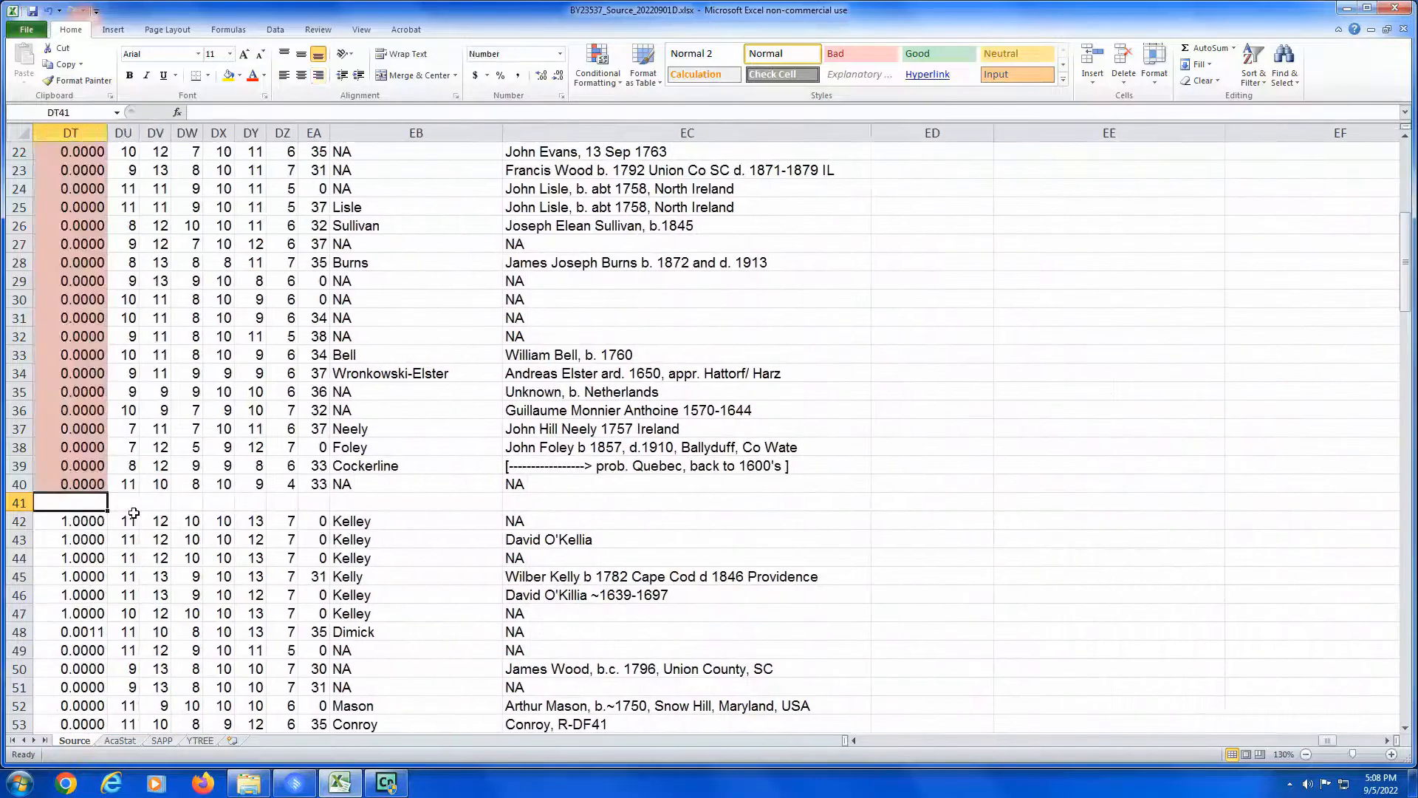
Step: Check the probability values of the positive and negative testers in column DT and the formula in DT22
{"action": "key", "text": "Page_Up"}
{"action": "key", "text": "Down"}
{"action": "key", "text": "Down"}
{"action": "key", "text": "Down"}
{"action": "key", "text": "Down"}
{"action": "key", "text": "Down"}
{"action": "key", "text": "Down"}
{"action": "key", "text": "Down"}
{"action": "key", "text": "Down"}
{"action": "key", "text": "Down"}
{"action": "key", "text": "Down"}
{"action": "key", "text": "Down"}
{"action": "key", "text": "Down"}
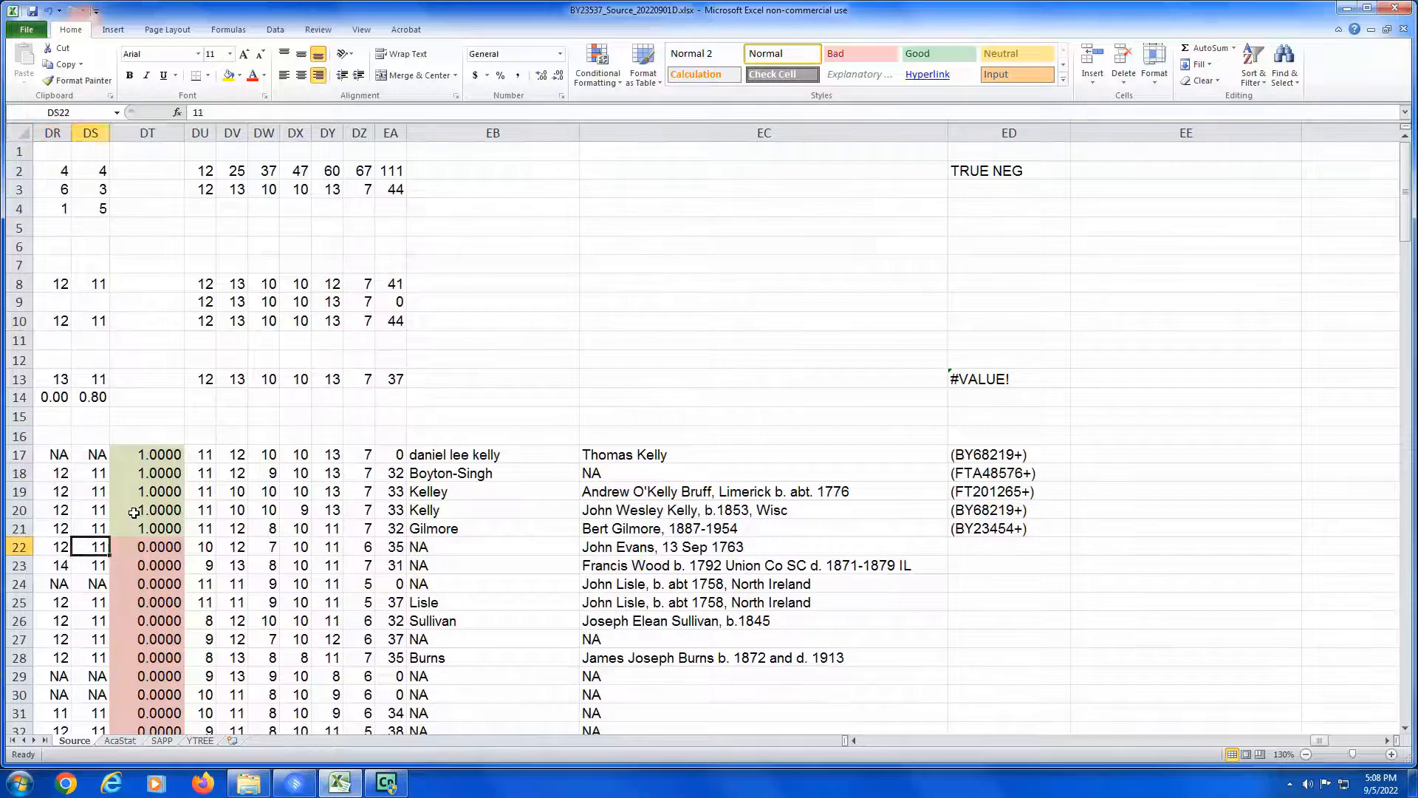
{"action": "key", "text": "Right"}
{"action": "key", "text": "Right"}
{"action": "key", "text": "Page_Down"}
{"action": "key", "text": "Page_Up"}
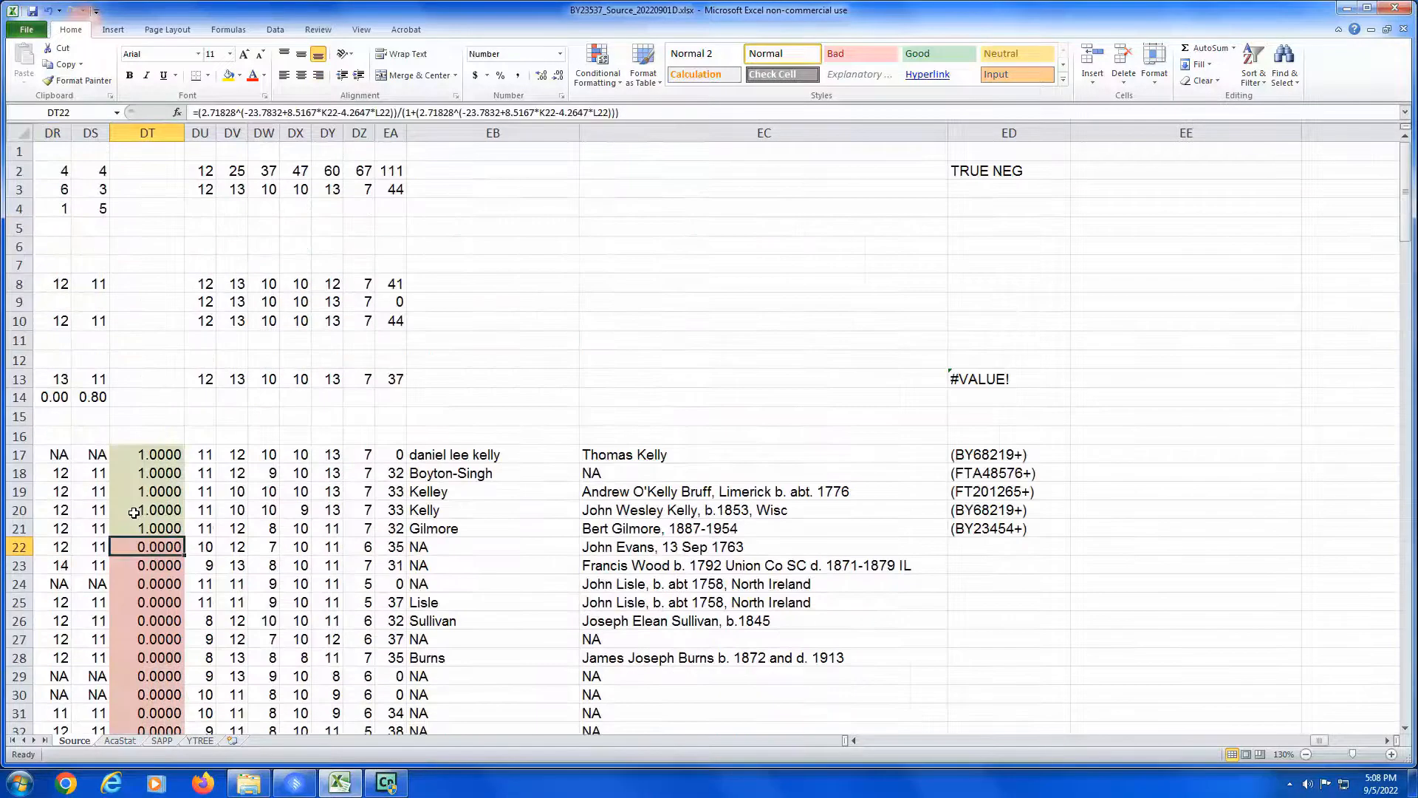
Step: Check the probability values in column DT from the negative testers down to the untested group in row 46
{"action": "key", "text": "Down"}
{"action": "key", "text": "Down"}
{"action": "key", "text": "Down"}
{"action": "key", "text": "Down"}
{"action": "key", "text": "Down"}
{"action": "key", "text": "Down"}
{"action": "key", "text": "Down"}
{"action": "key", "text": "Down"}
{"action": "key", "text": "Down"}
{"action": "key", "text": "Down"}
{"action": "key", "text": "Down"}
{"action": "key", "text": "Down"}
{"action": "key", "text": "Down"}
{"action": "key", "text": "Down"}
{"action": "key", "text": "Down"}
{"action": "key", "text": "Down"}
{"action": "key", "text": "Down"}
{"action": "key", "text": "Down"}
{"action": "key", "text": "Down"}
{"action": "key", "text": "Down"}
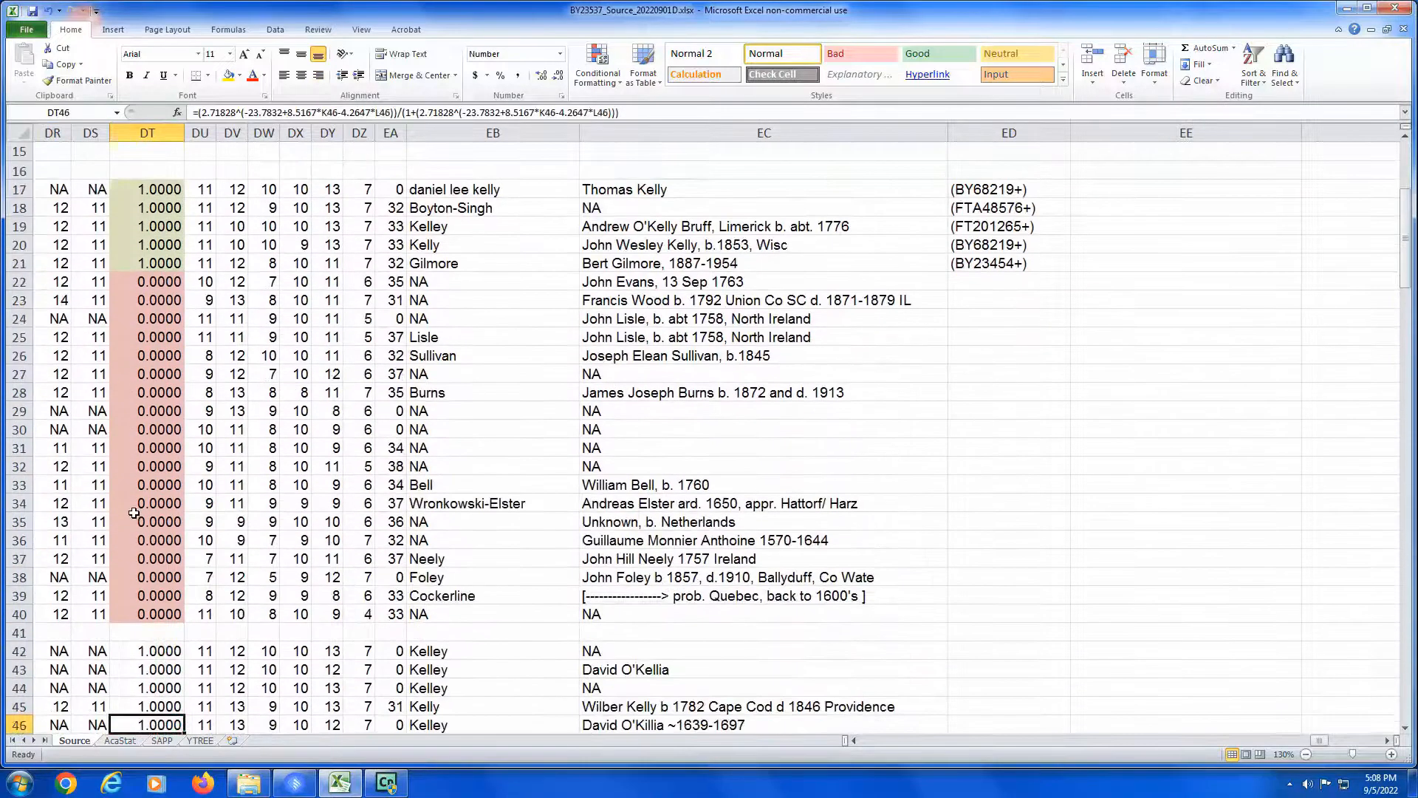
Step: Fill the negative testers' SIG and GD cells K22 through L40 with light red
{"action": "key", "text": "Up"}
{"action": "key", "text": "Up"}
{"action": "key", "text": "Up"}
{"action": "key", "text": "Up"}
{"action": "key", "text": "Home"}
{"action": "key", "text": "Right"}
{"action": "key", "text": "Right"}
{"action": "key", "text": "Right"}
{"action": "key", "text": "Right"}
{"action": "key", "text": "Right"}
{"action": "key", "text": "Right"}
{"action": "key", "text": "Right"}
{"action": "key", "text": "Right"}
{"action": "key", "text": "Right"}
{"action": "key", "text": "Right"}
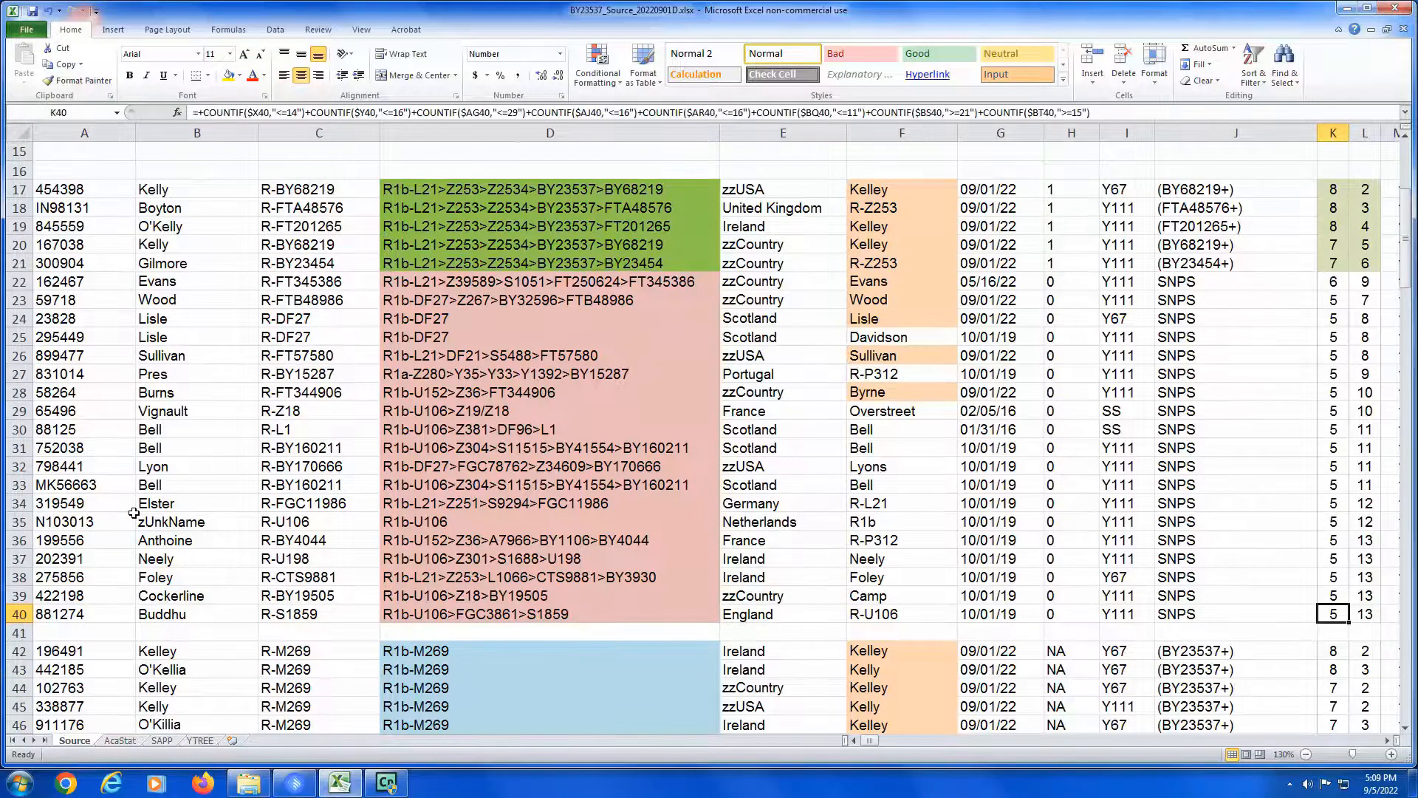
{"action": "key", "text": "shift+Right"}
{"action": "key", "text": "shift+Up"}
{"action": "key", "text": "shift+Up"}
{"action": "key", "text": "shift+Up"}
{"action": "key", "text": "shift+Up"}
{"action": "key", "text": "shift+Up"}
{"action": "key", "text": "shift+Up"}
{"action": "key", "text": "shift+Up"}
{"action": "key", "text": "shift+Up"}
{"action": "key", "text": "shift+Up"}
{"action": "key", "text": "shift+Up"}
{"action": "key", "text": "shift+Up"}
{"action": "key", "text": "shift+Up"}
{"action": "key", "text": "shift+Up"}
{"action": "key", "text": "shift+Up"}
{"action": "key", "text": "shift+Up"}
{"action": "key", "text": "shift+Up"}
{"action": "key", "text": "shift+Up"}
{"action": "key", "text": "shift+Up"}
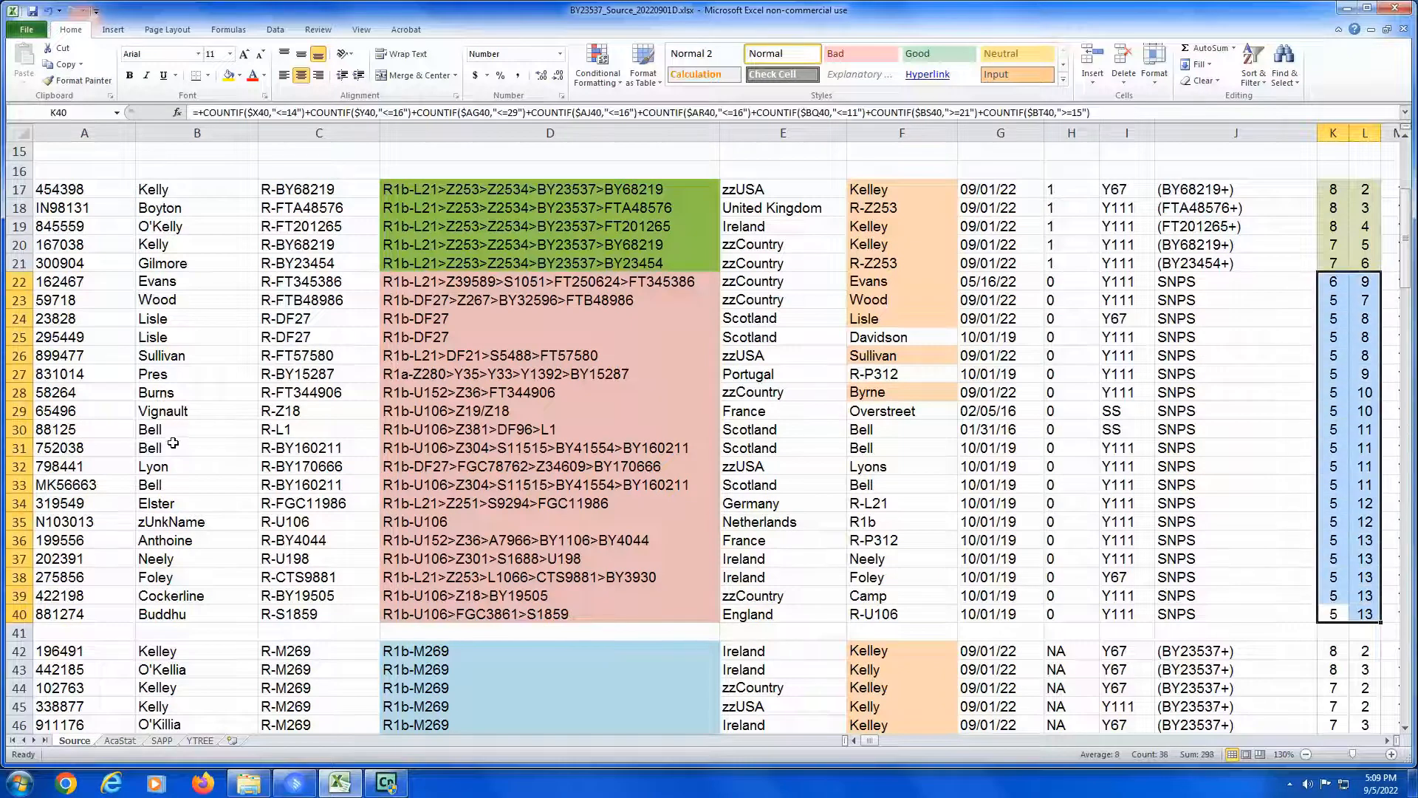
{"action": "right_click", "coordinate": [1345, 379]}
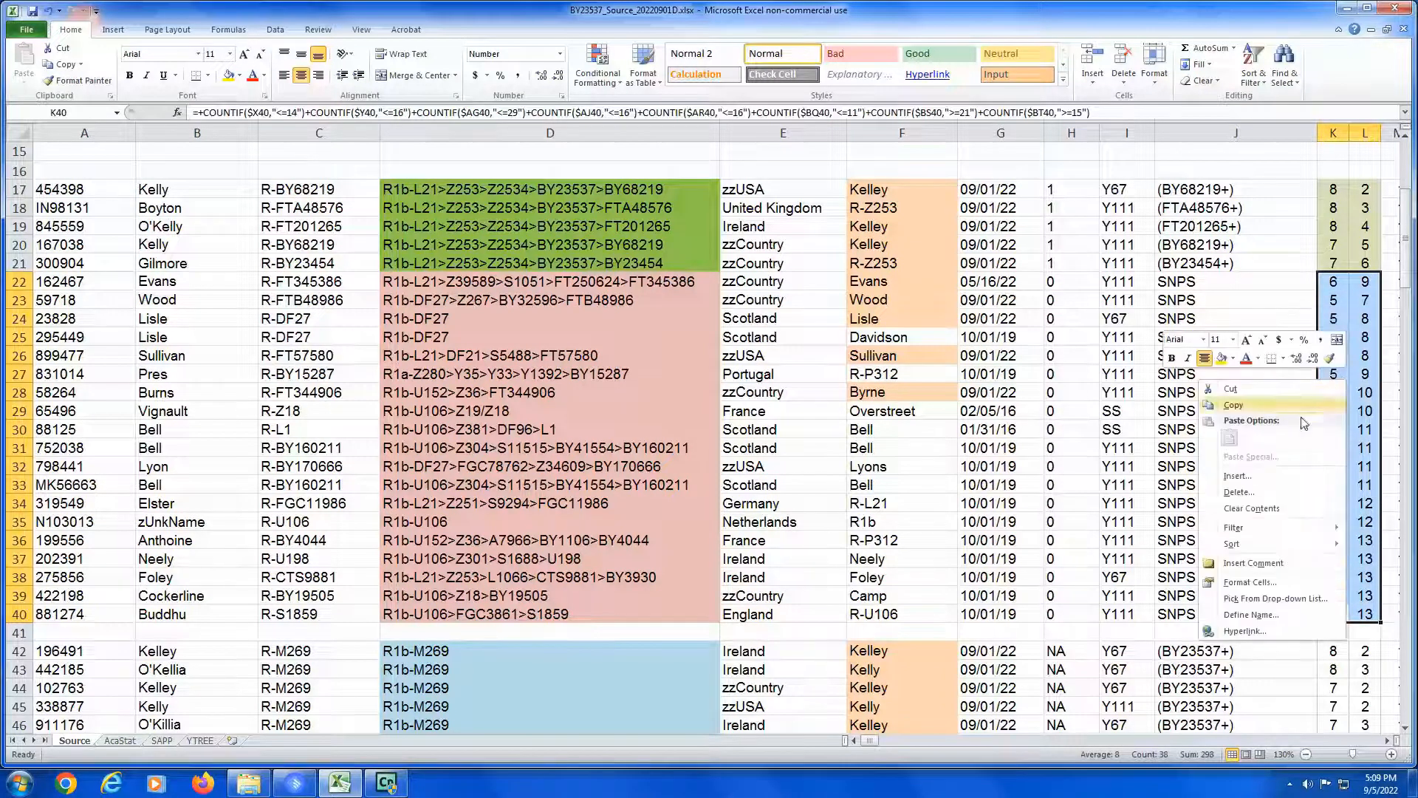
{"action": "left_click", "coordinate": [1256, 583]}
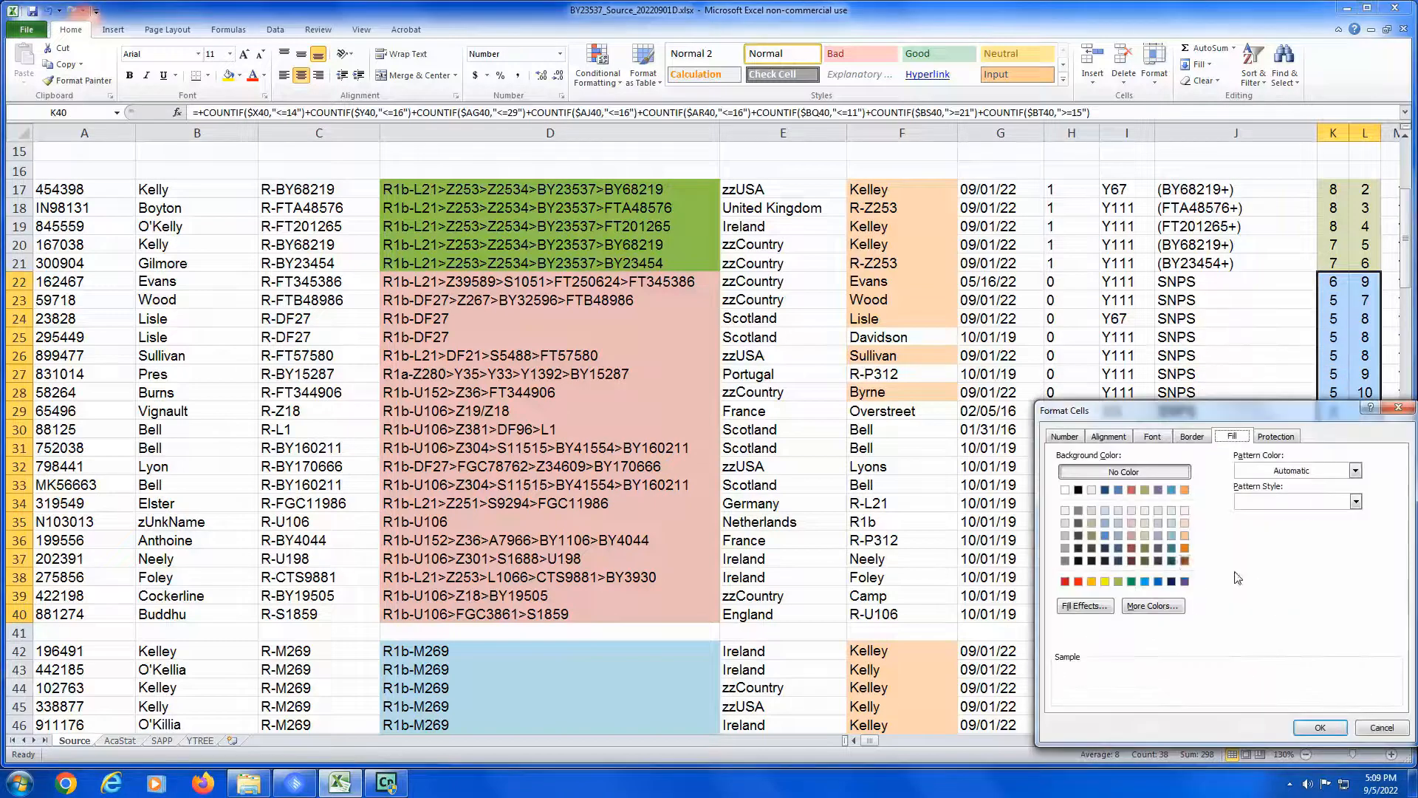
{"action": "left_click", "coordinate": [1131, 523]}
{"action": "left_click", "coordinate": [1307, 726]}
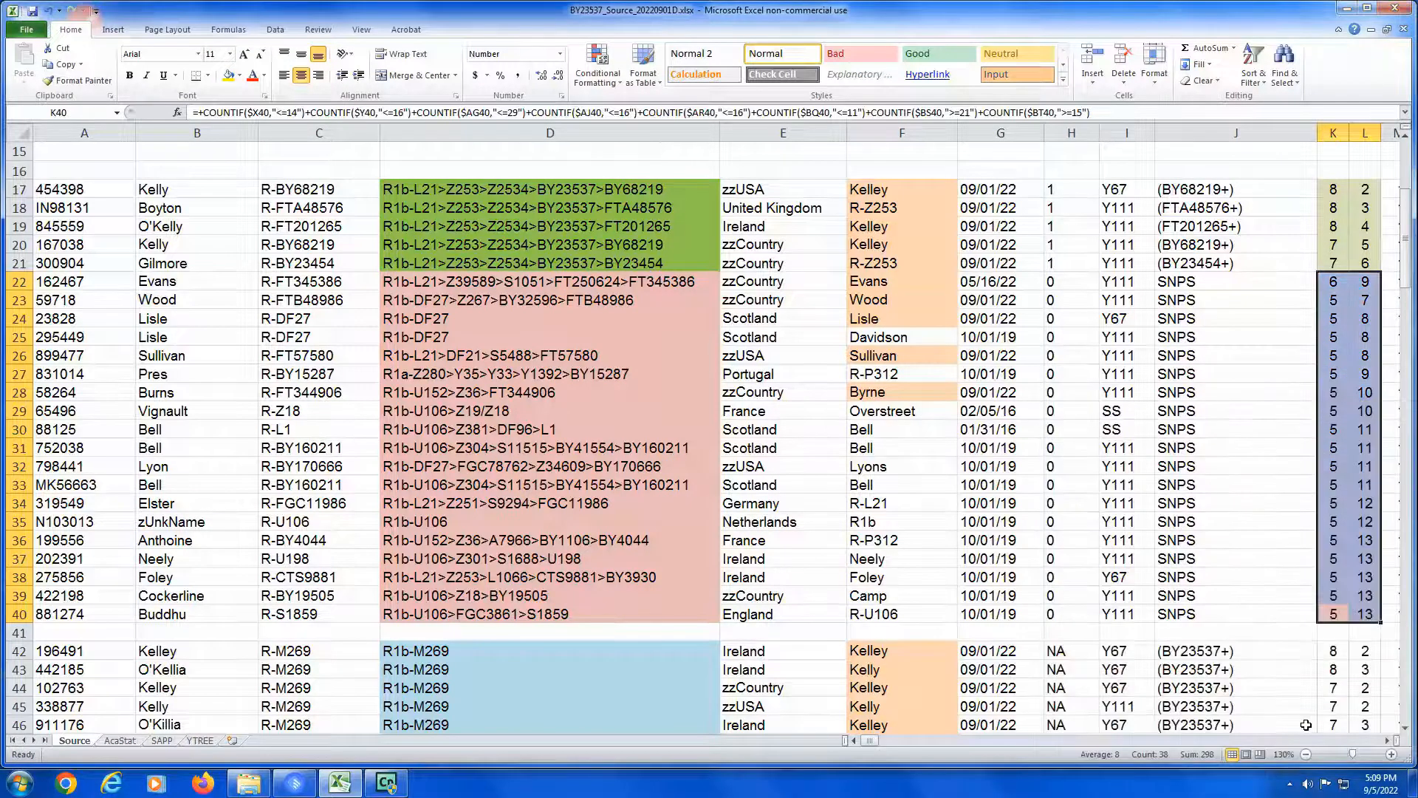
Step: Fill the probability cells DT42 through DT47 of the predicted BY23537+ testers with light olive green
{"action": "left_click", "coordinate": [1299, 653]}
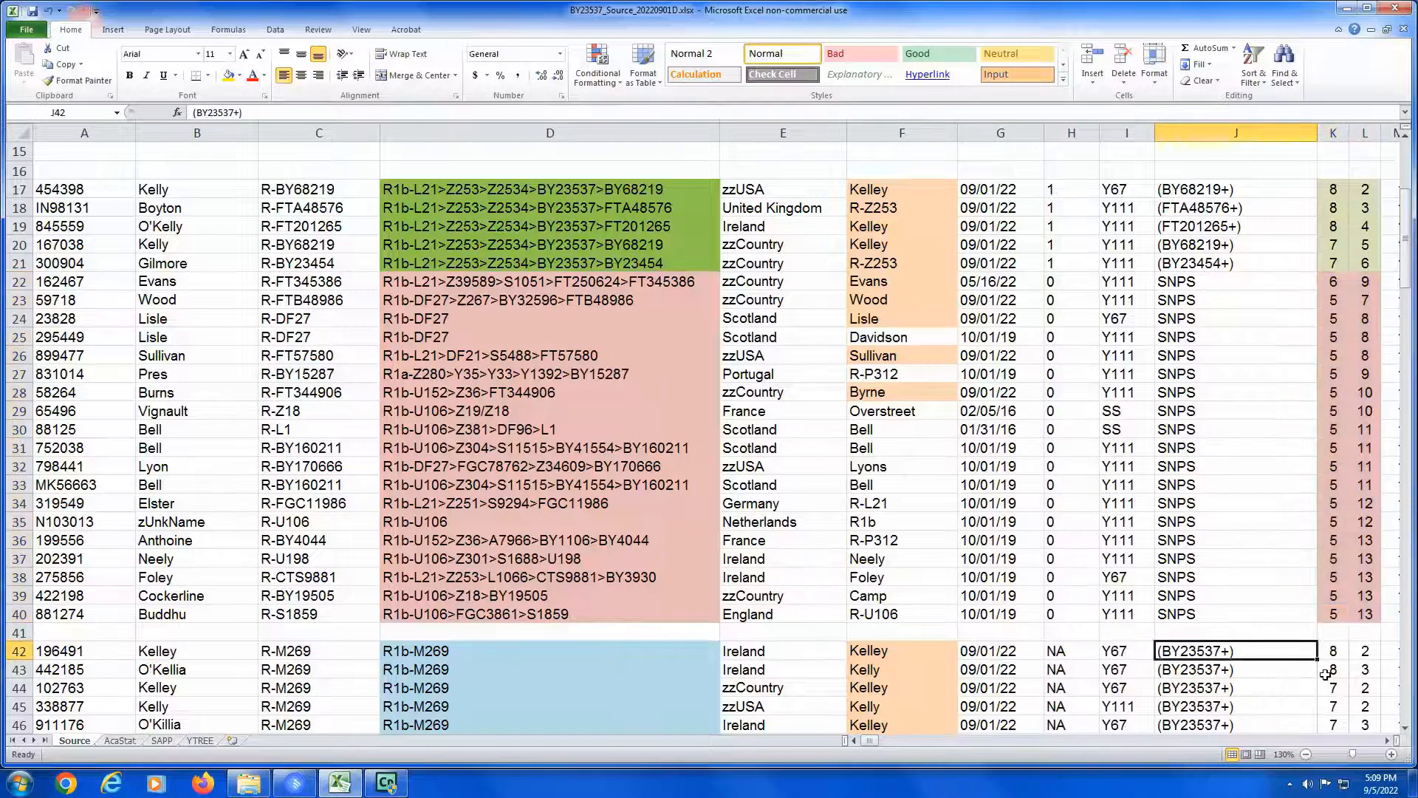
{"action": "key", "text": "ctrl+Right"}
{"action": "key", "text": "Left"}
{"action": "key", "text": "Left"}
{"action": "key", "text": "Left"}
{"action": "key", "text": "Left"}
{"action": "key", "text": "Left"}
{"action": "key", "text": "Left"}
{"action": "key", "text": "Left"}
{"action": "key", "text": "Left"}
{"action": "key", "text": "Left"}
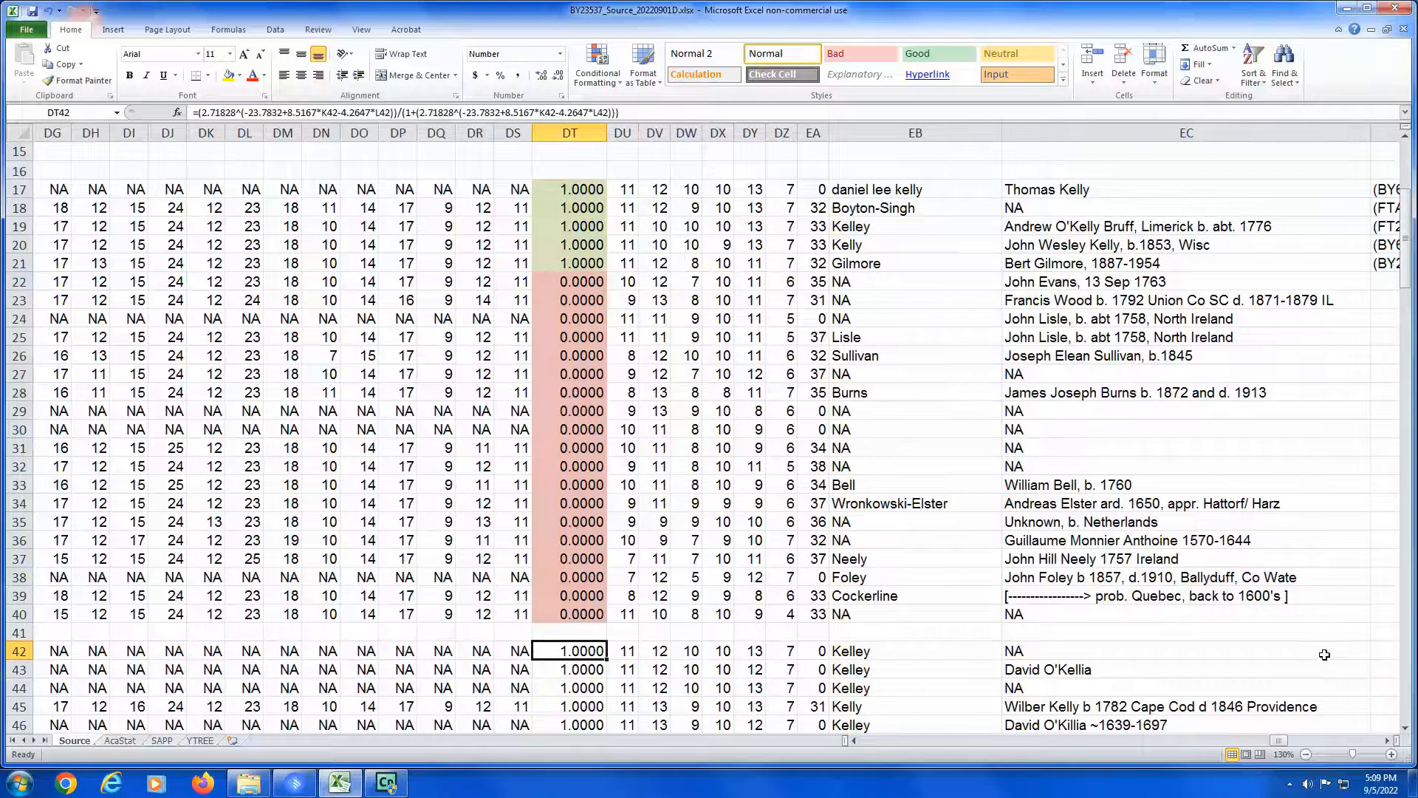
{"action": "left_click_drag", "start_coordinate": [1409, 215], "coordinate": [1409, 272]}
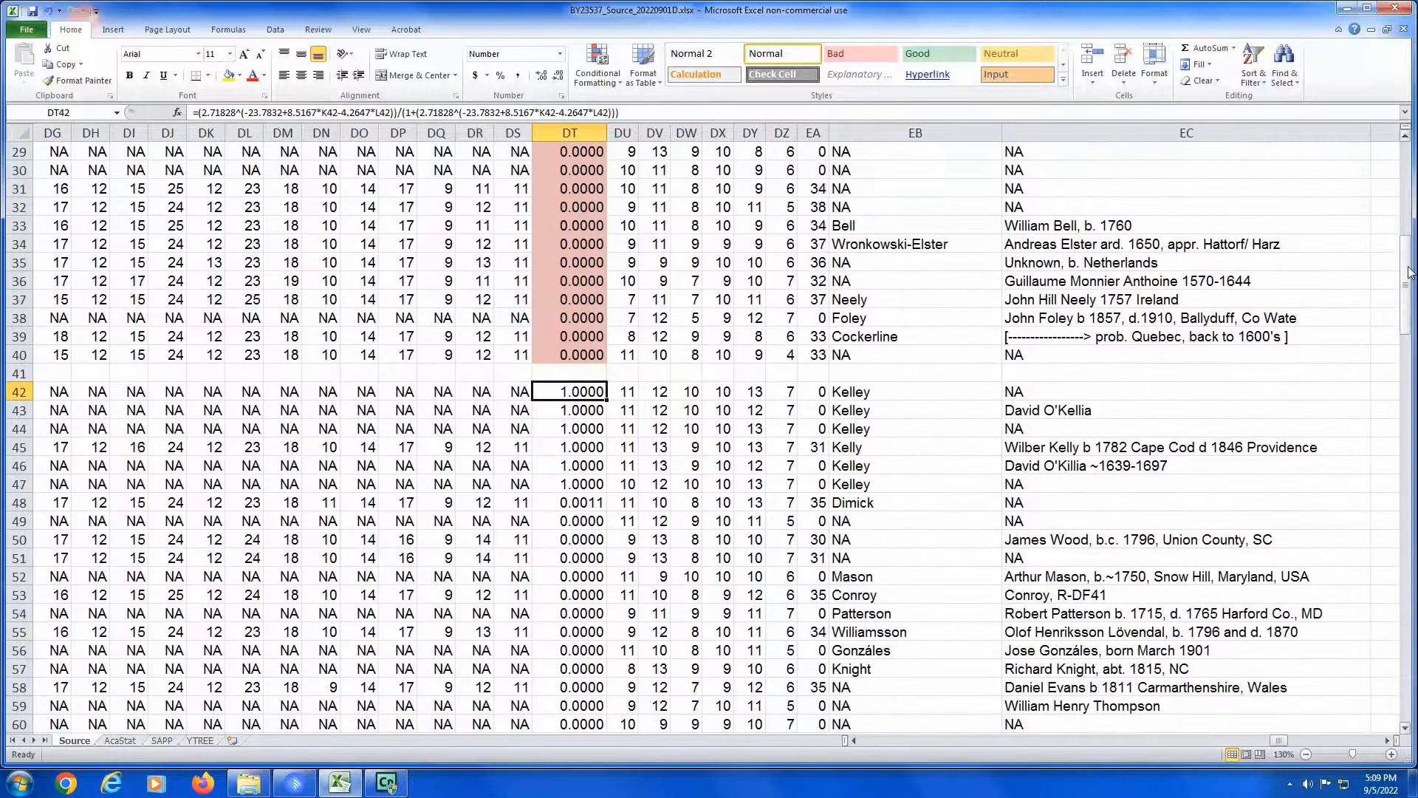
{"action": "key", "text": "shift+Down"}
{"action": "key", "text": "shift+Down"}
{"action": "key", "text": "shift+Down"}
{"action": "key", "text": "shift+Down"}
{"action": "key", "text": "shift+Down"}
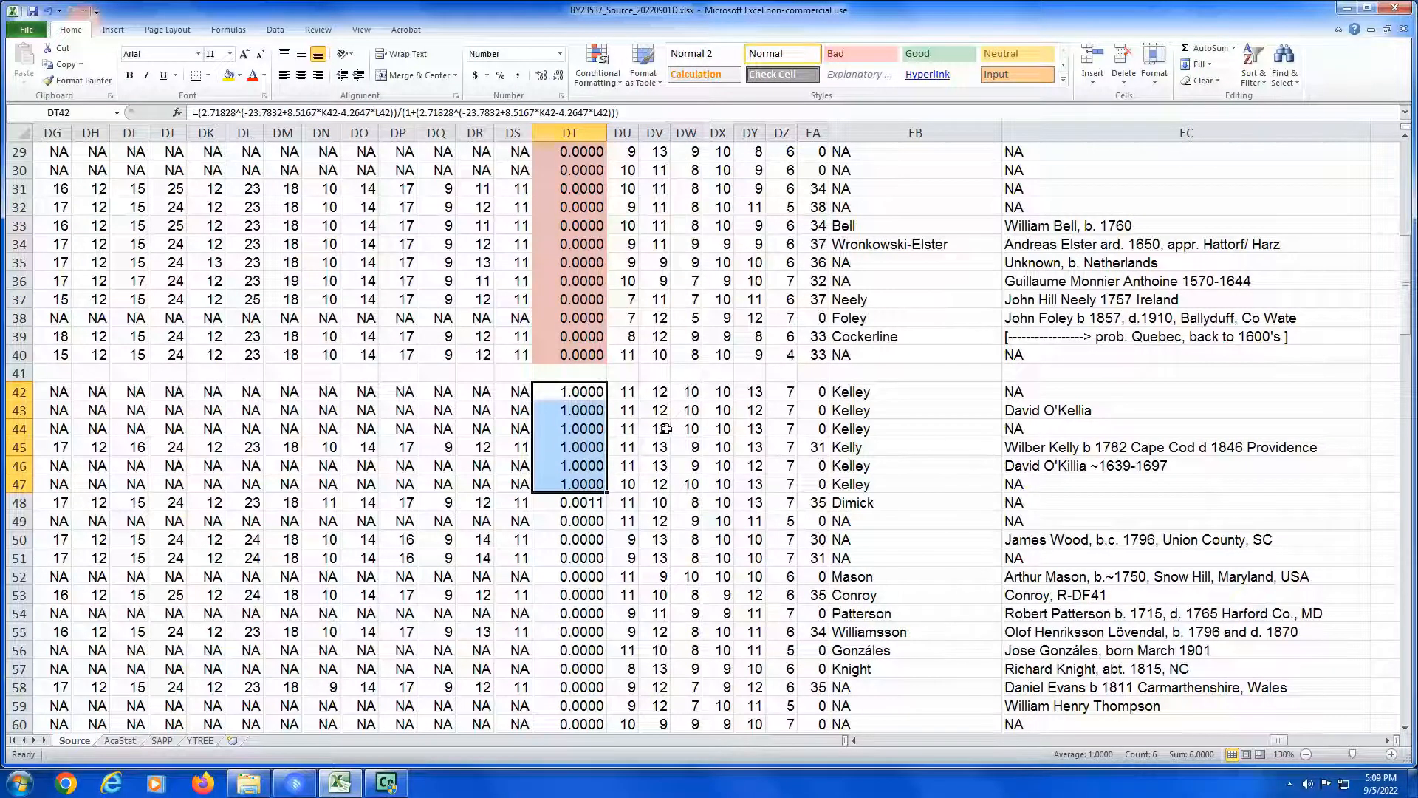
{"action": "right_click", "coordinate": [587, 425]}
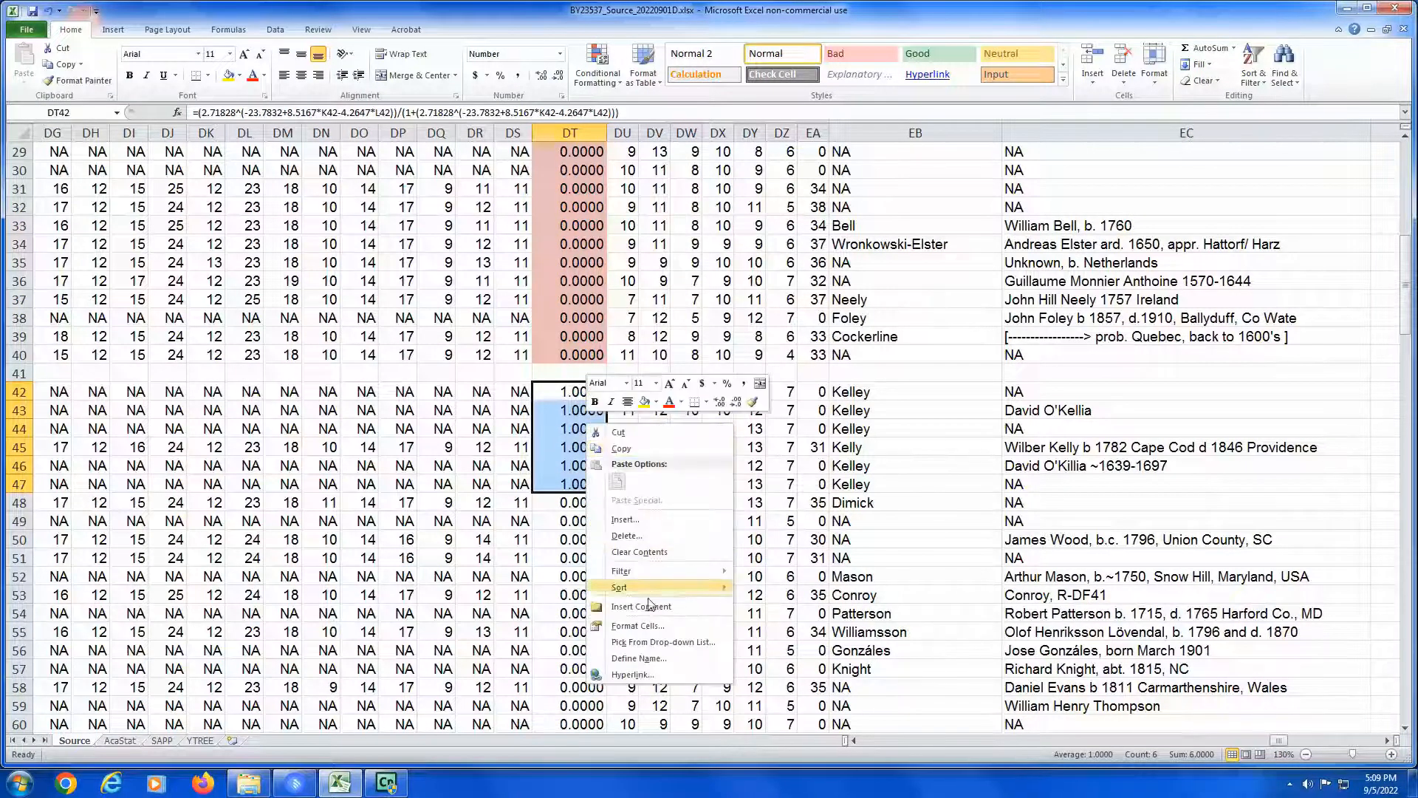
{"action": "left_click", "coordinate": [651, 626]}
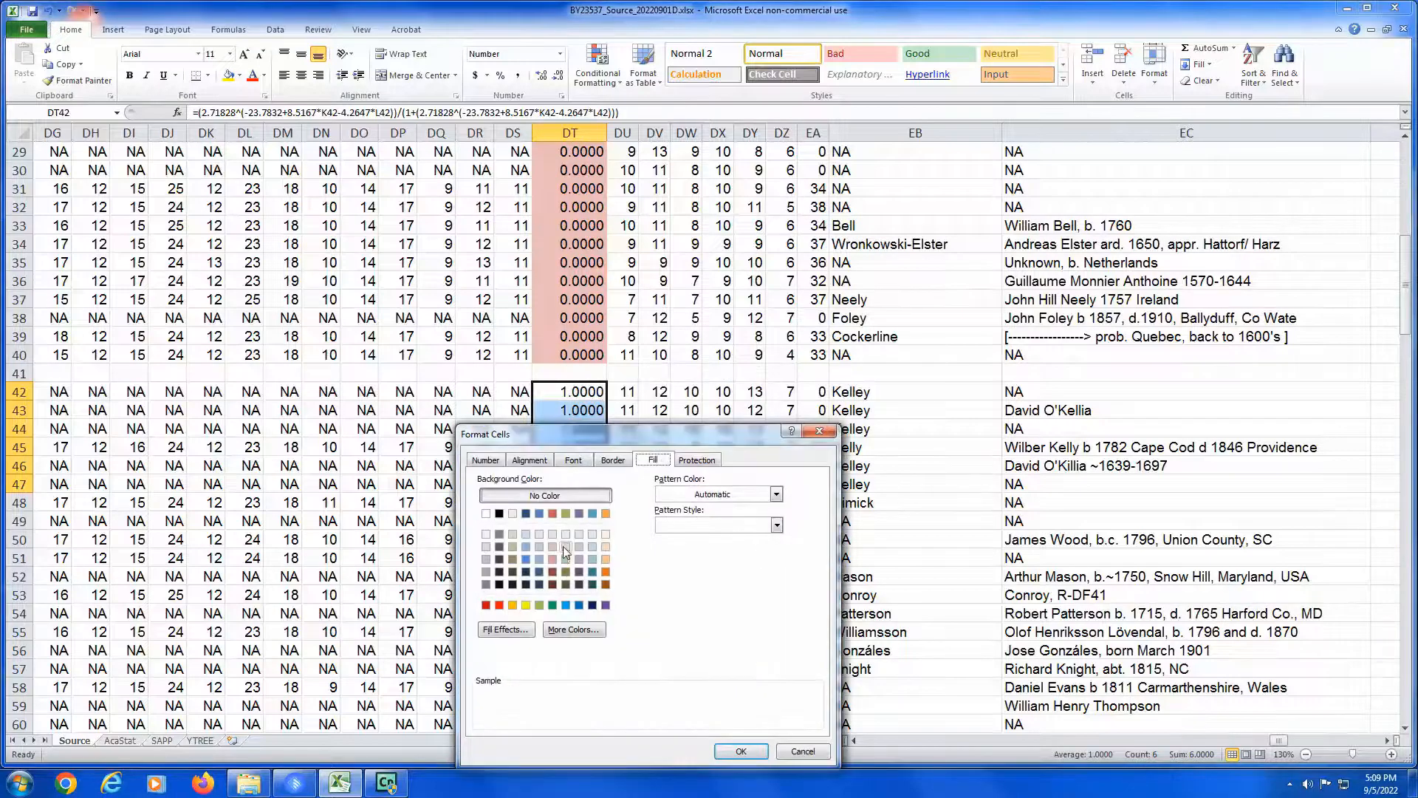
{"action": "left_click", "coordinate": [565, 547]}
{"action": "left_click", "coordinate": [741, 751]}
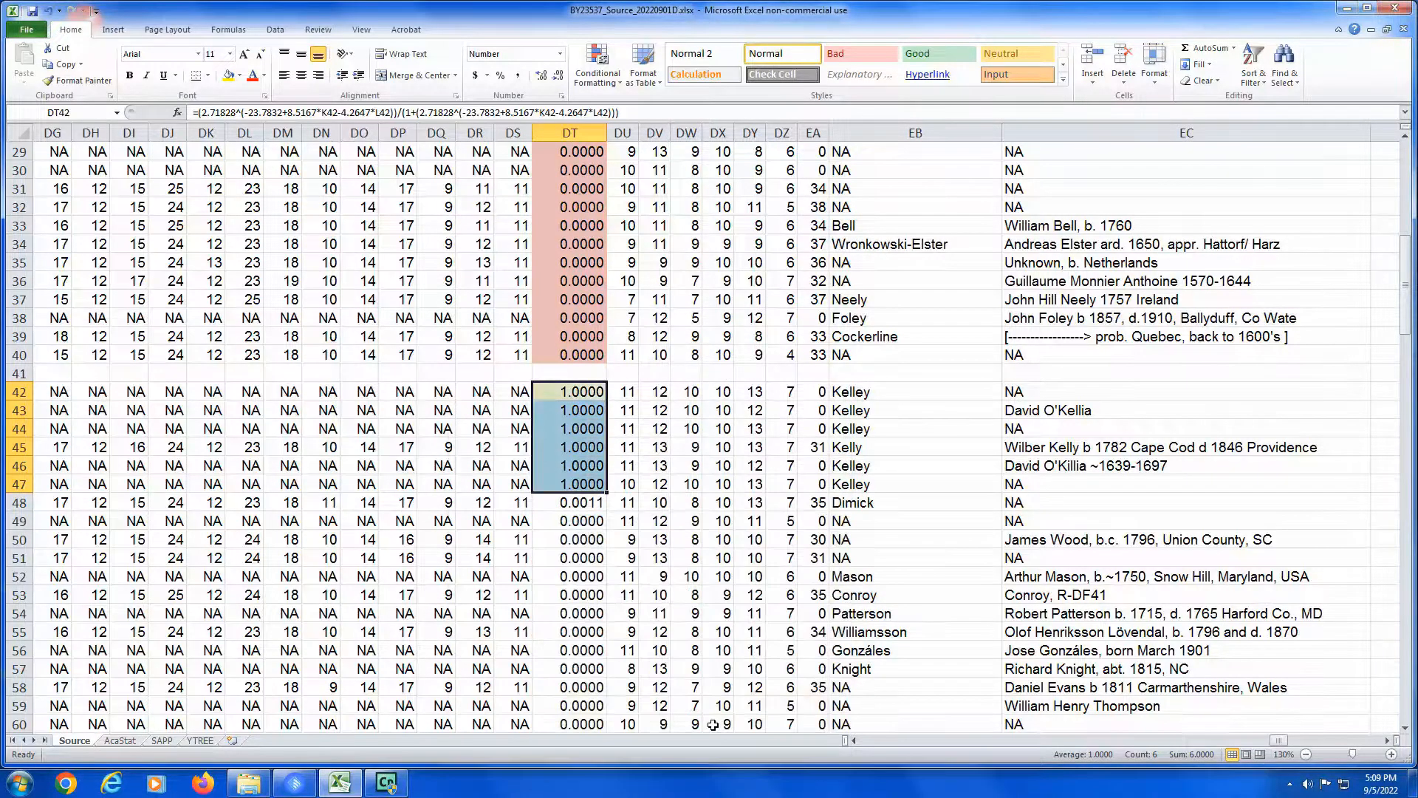
Step: Fill the SIG and GD cells K42 through L47 of the predicted BY23537+ testers with light olive green
{"action": "key", "text": "Left"}
{"action": "key", "text": "Home"}
{"action": "key", "text": "Right"}
{"action": "key", "text": "Right"}
{"action": "key", "text": "Right"}
{"action": "key", "text": "Right"}
{"action": "key", "text": "Right"}
{"action": "key", "text": "Right"}
{"action": "key", "text": "Right"}
{"action": "key", "text": "Right"}
{"action": "key", "text": "Right"}
{"action": "key", "text": "Right"}
{"action": "key", "text": "Right"}
{"action": "key", "text": "Right"}
{"action": "key", "text": "Right"}
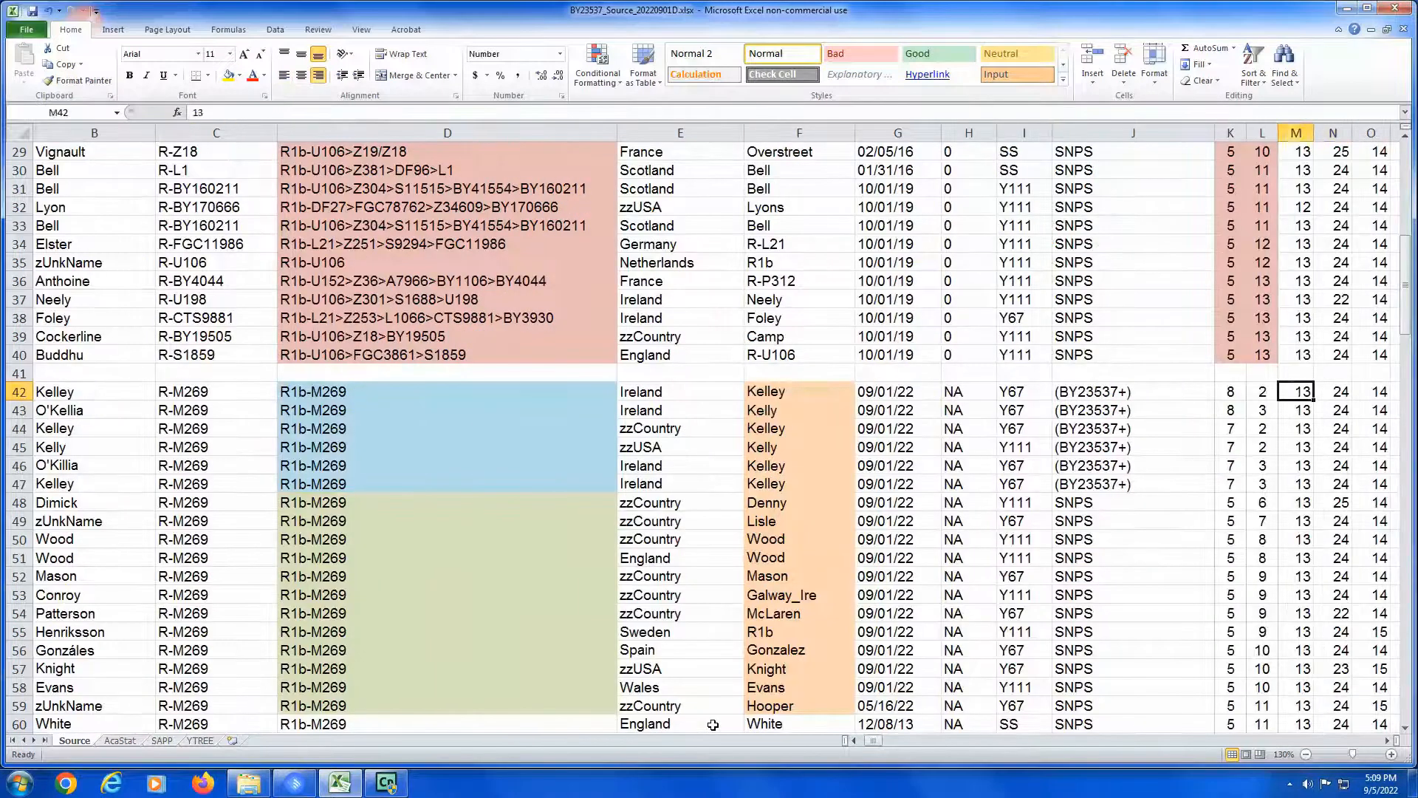
{"action": "key", "text": "Left"}
{"action": "key", "text": "Left"}
{"action": "key", "text": "Left"}
{"action": "key", "text": "shift+Right"}
{"action": "key", "text": "shift+Down"}
{"action": "key", "text": "shift+Down"}
{"action": "key", "text": "shift+Down"}
{"action": "key", "text": "shift+Down"}
{"action": "key", "text": "shift+Down"}
{"action": "key", "text": "shift+Down"}
{"action": "key", "text": "shift+Up"}
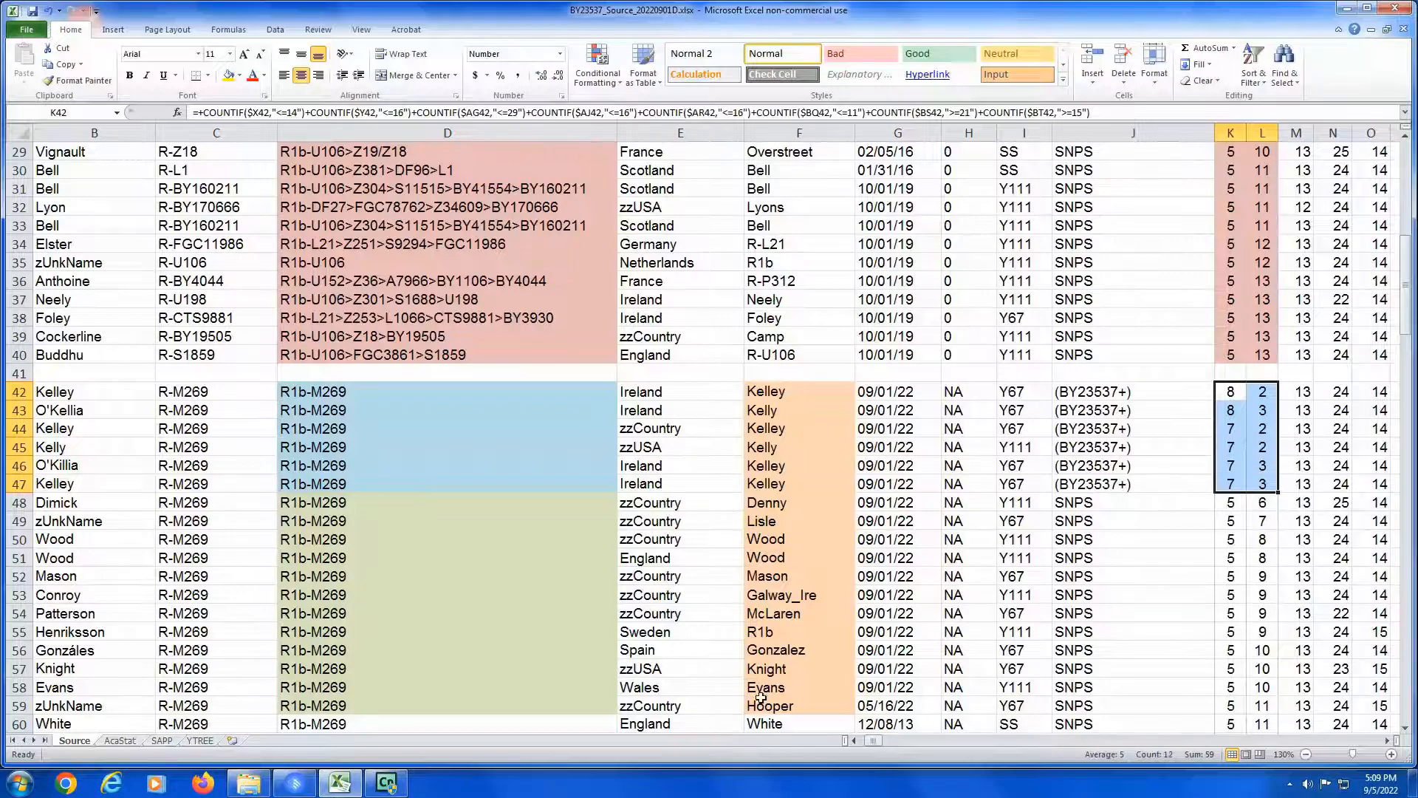
{"action": "right_click", "coordinate": [1241, 418]}
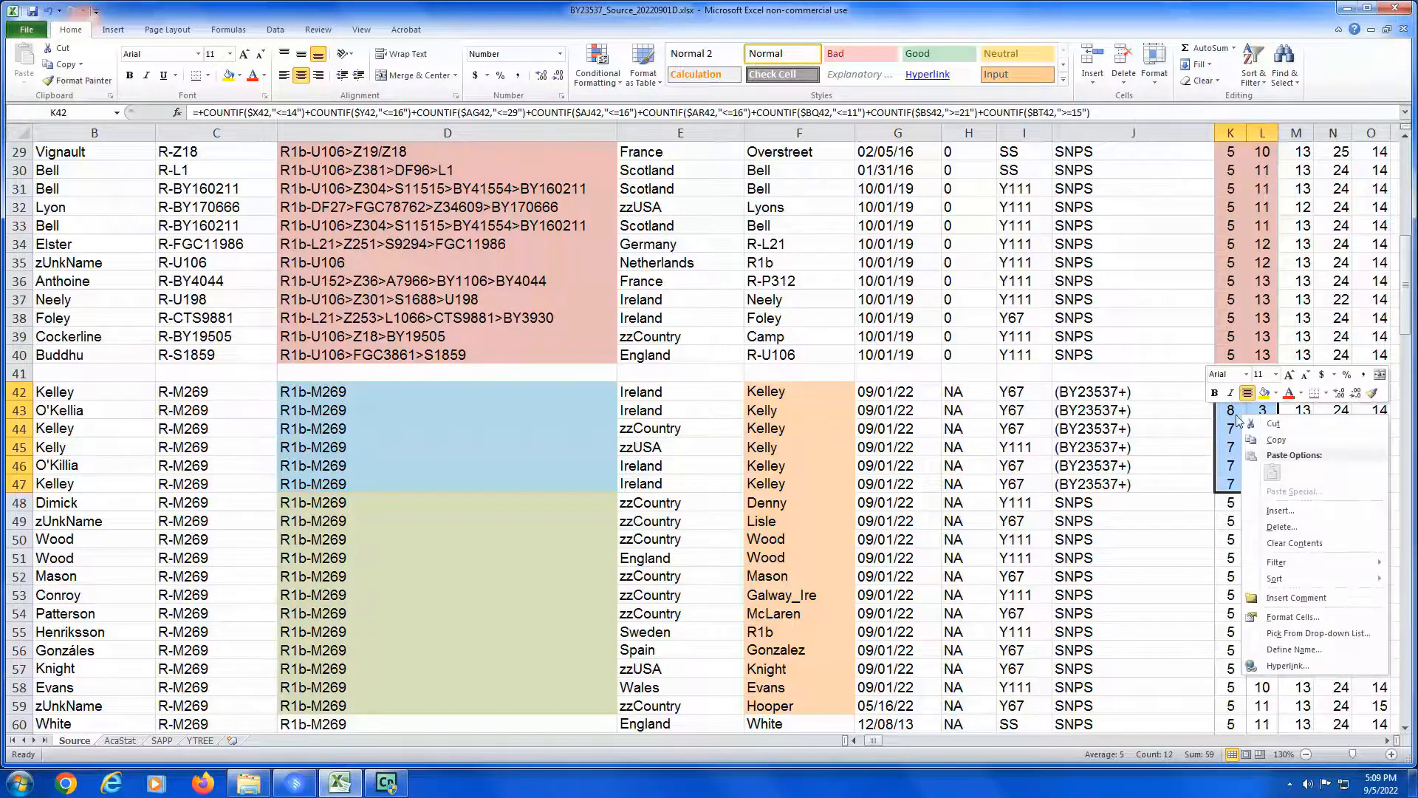
{"action": "left_click", "coordinate": [1277, 619]}
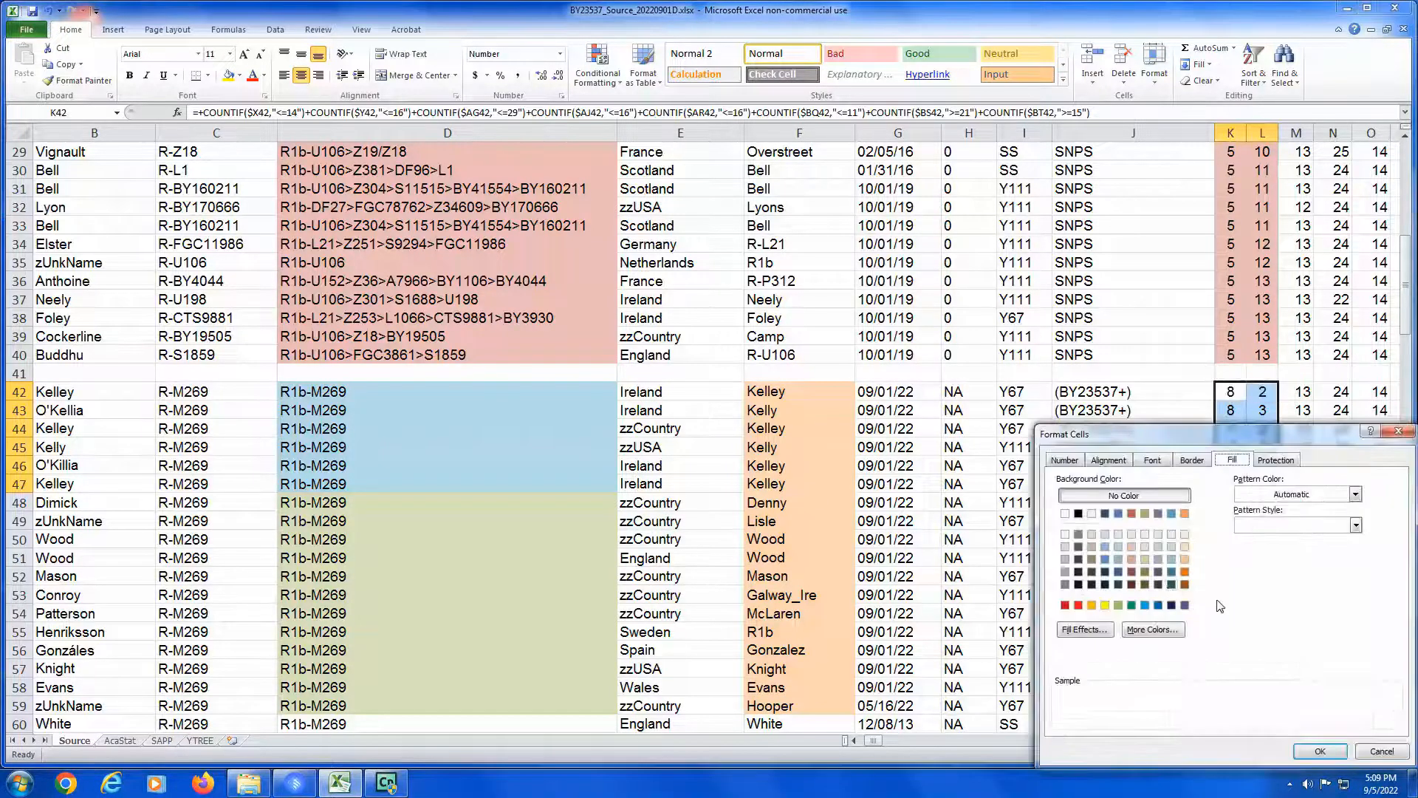
{"action": "left_click", "coordinate": [1144, 548]}
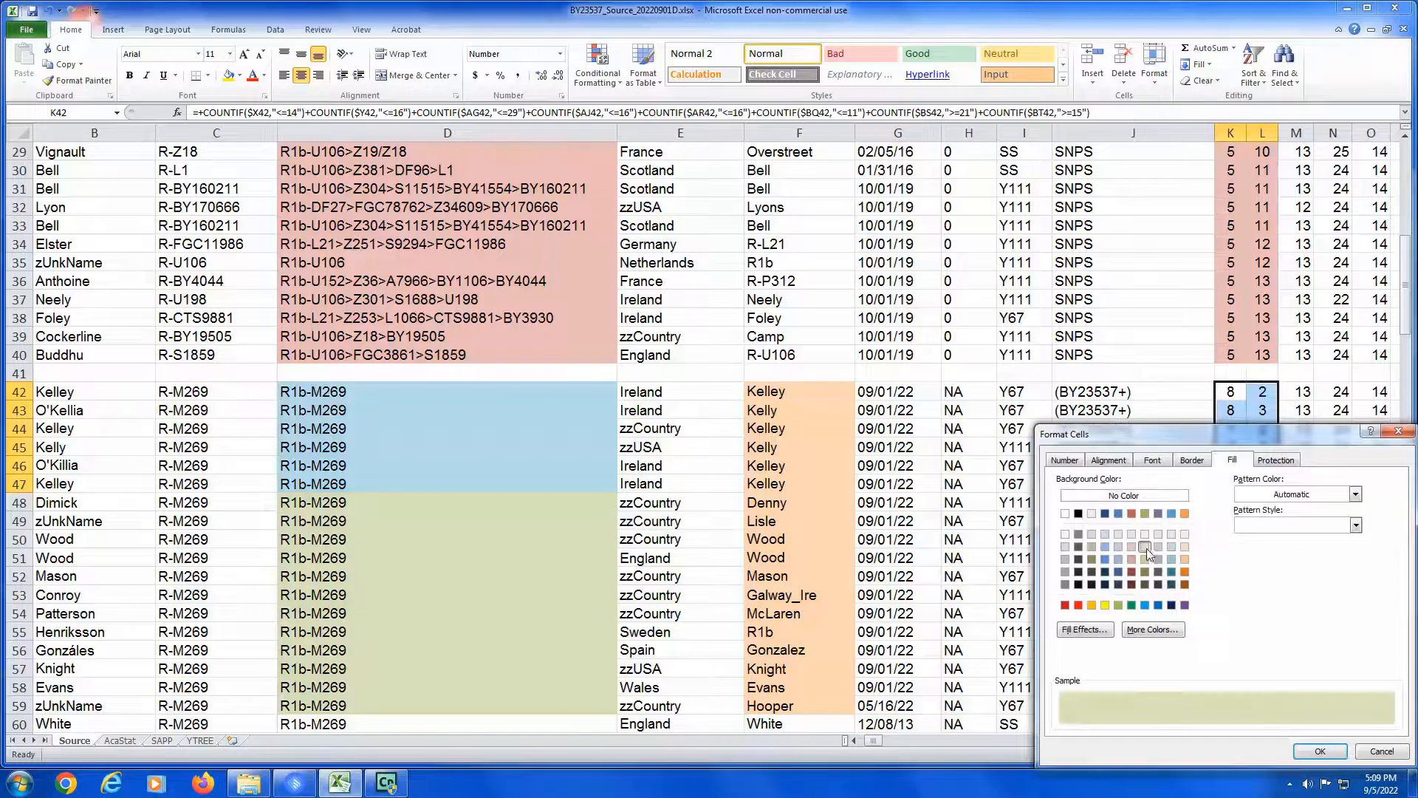
{"action": "left_click", "coordinate": [1312, 751]}
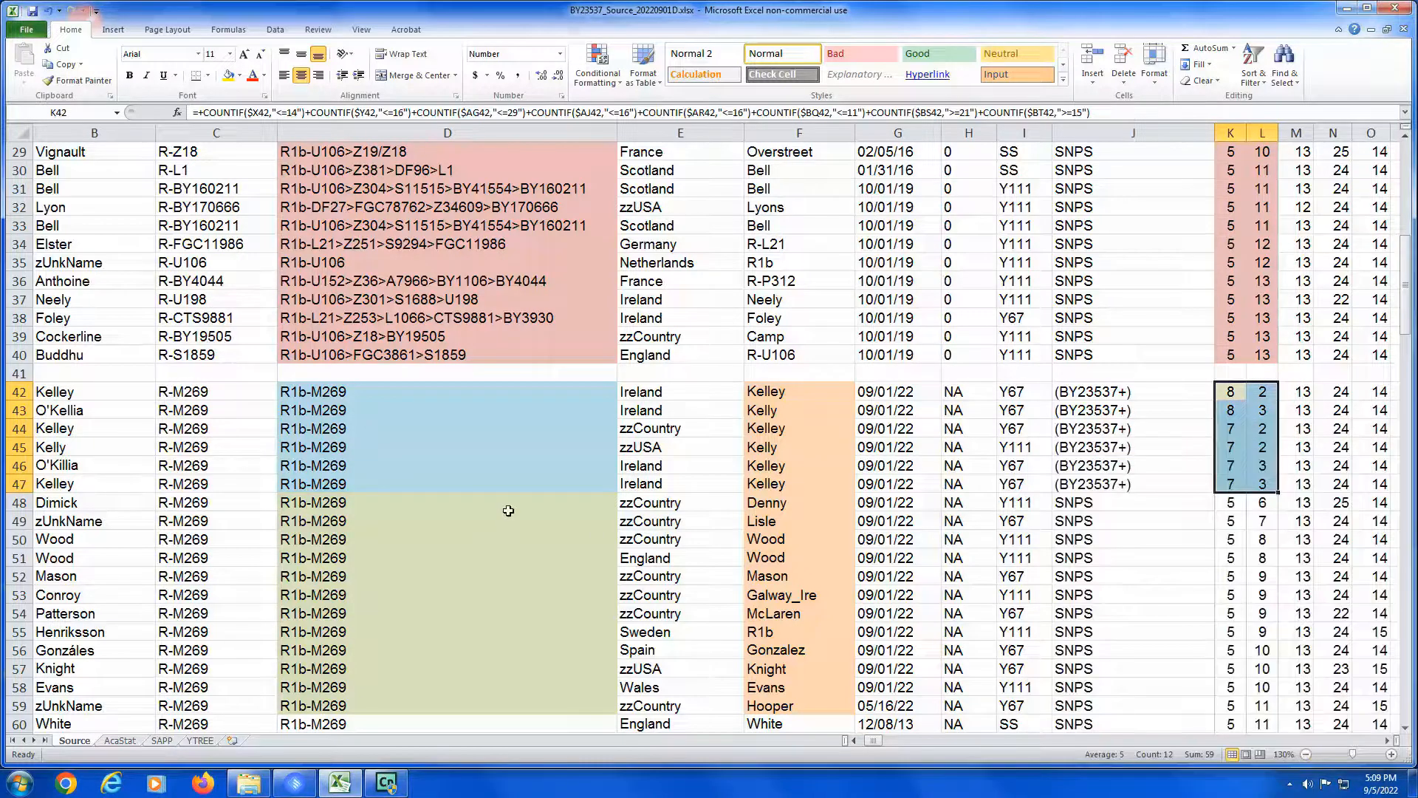
Step: Fill the probability cells DT48 through DT135 of the remaining R1b-M269 testers with light red
{"action": "left_click", "coordinate": [513, 484]}
{"action": "key", "text": "Down"}
{"action": "key", "text": "ctrl+Right"}
{"action": "key", "text": "Left"}
{"action": "key", "text": "Left"}
{"action": "key", "text": "Left"}
{"action": "key", "text": "Left"}
{"action": "key", "text": "Left"}
{"action": "key", "text": "Left"}
{"action": "key", "text": "Left"}
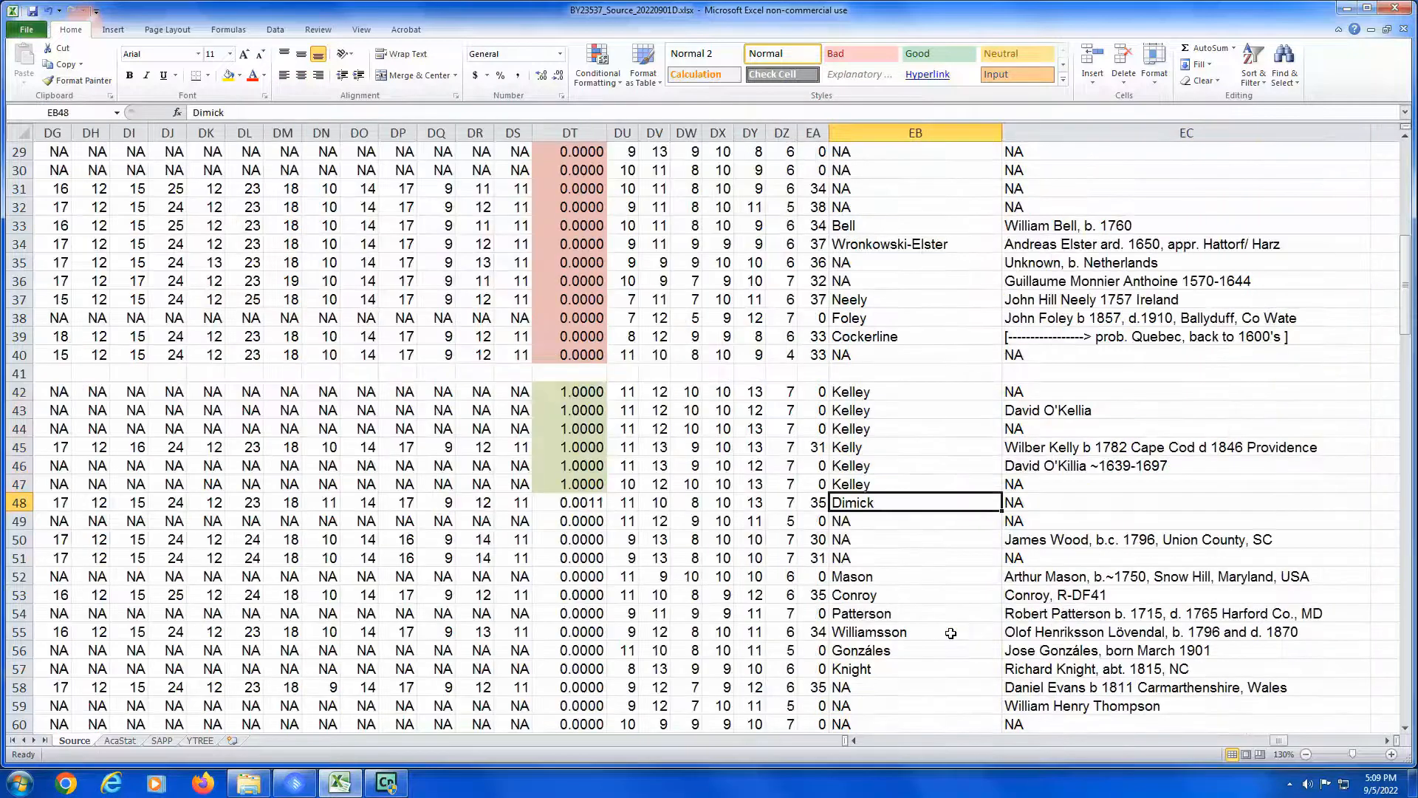
{"action": "key", "text": "Left"}
{"action": "key", "text": "Left"}
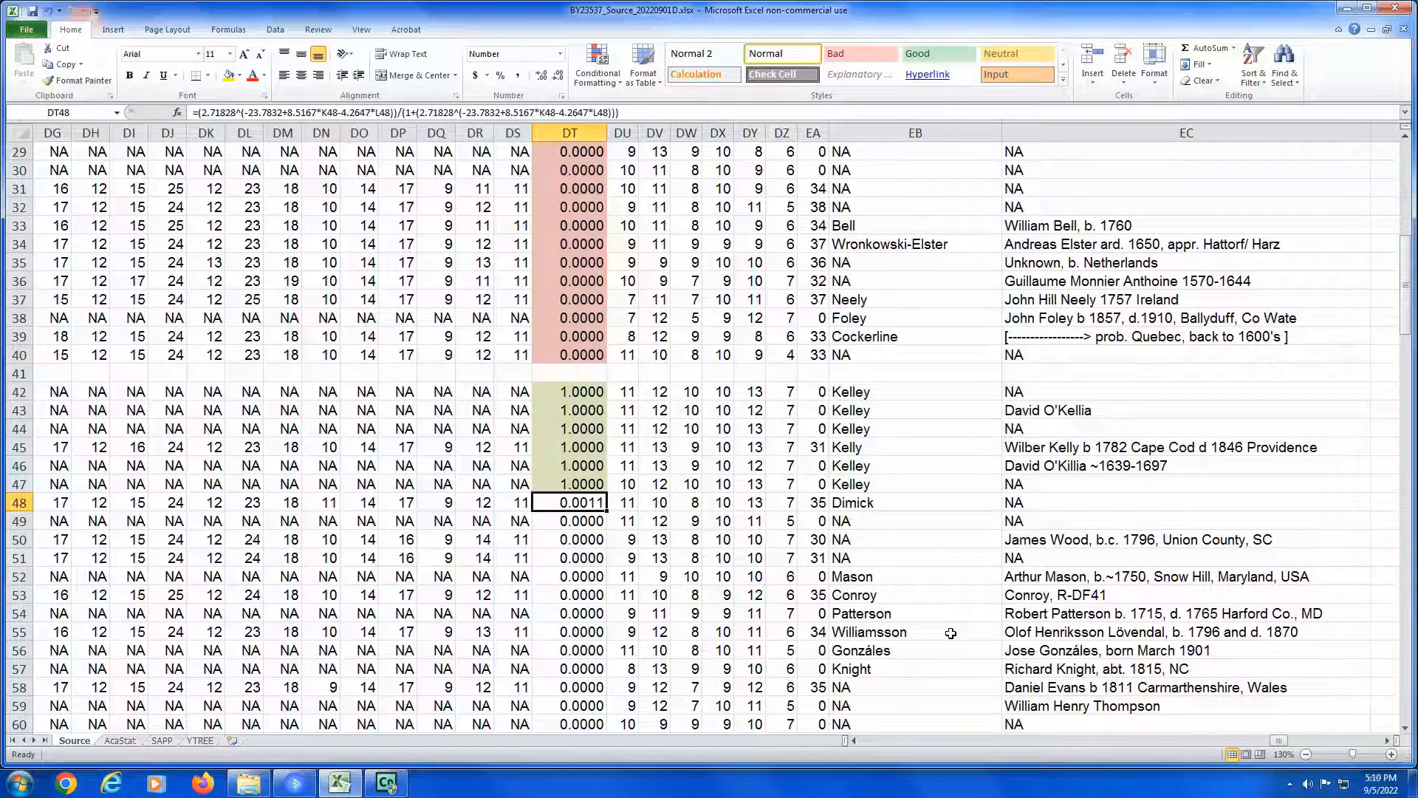
{"action": "key", "text": "shift+Page_Down"}
{"action": "key", "text": "shift+Page_Down"}
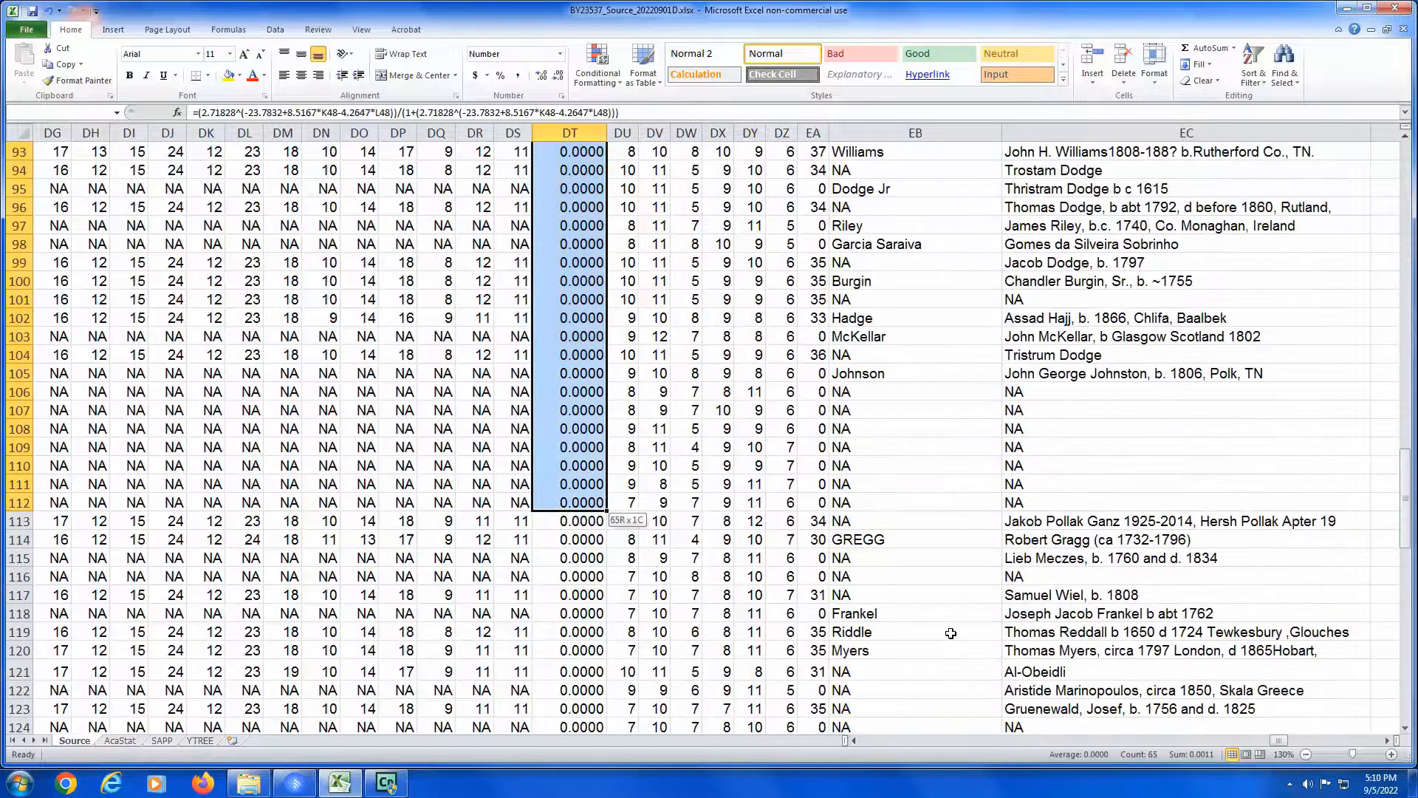
{"action": "key", "text": "shift+Page_Down"}
{"action": "key", "text": "shift+Up"}
{"action": "key", "text": "shift+Up"}
{"action": "key", "text": "shift+Up"}
{"action": "key", "text": "shift+Up"}
{"action": "key", "text": "shift+Up"}
{"action": "key", "text": "shift+Up"}
{"action": "key", "text": "shift+Up"}
{"action": "key", "text": "shift+Up"}
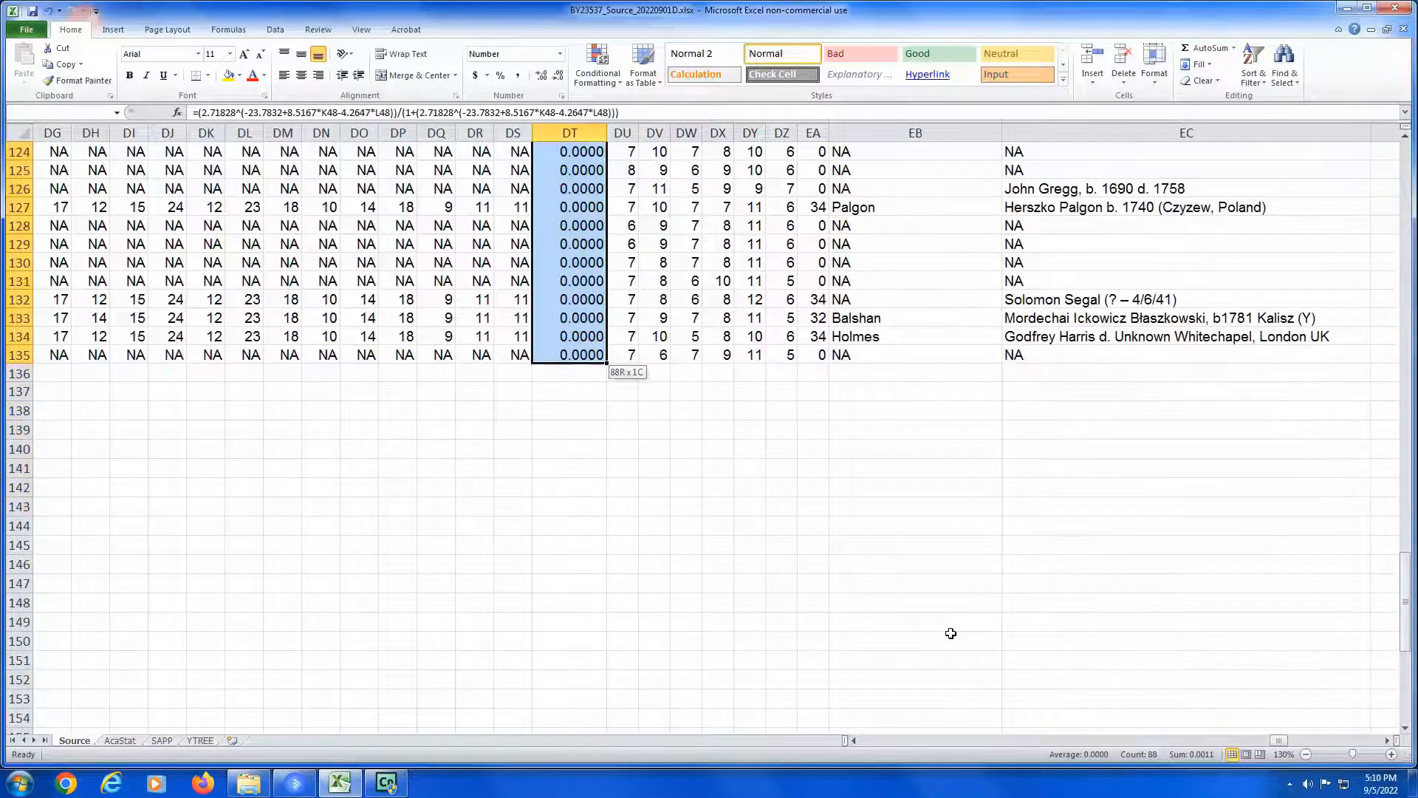
{"action": "right_click", "coordinate": [594, 261]}
{"action": "left_click", "coordinate": [666, 467]}
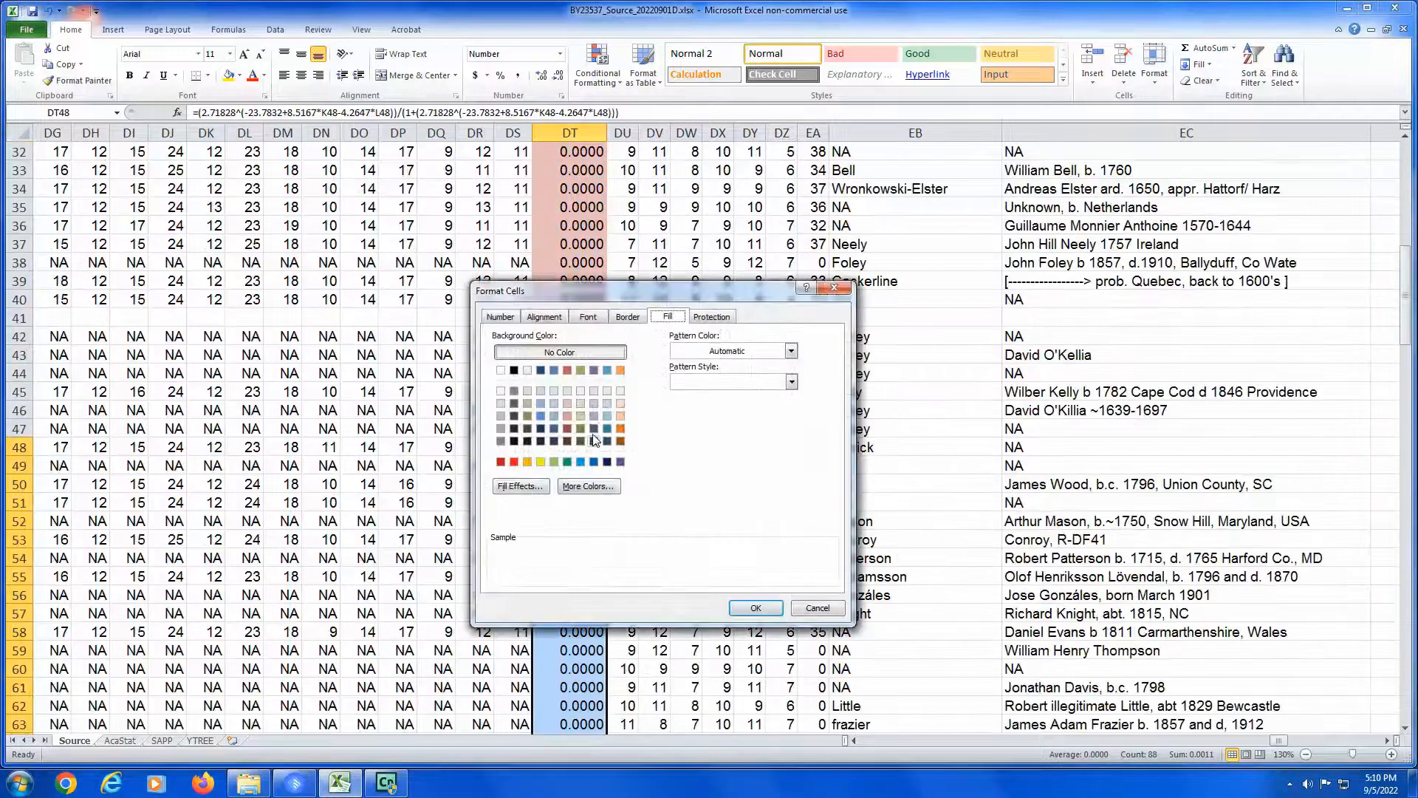
{"action": "left_click", "coordinate": [567, 403]}
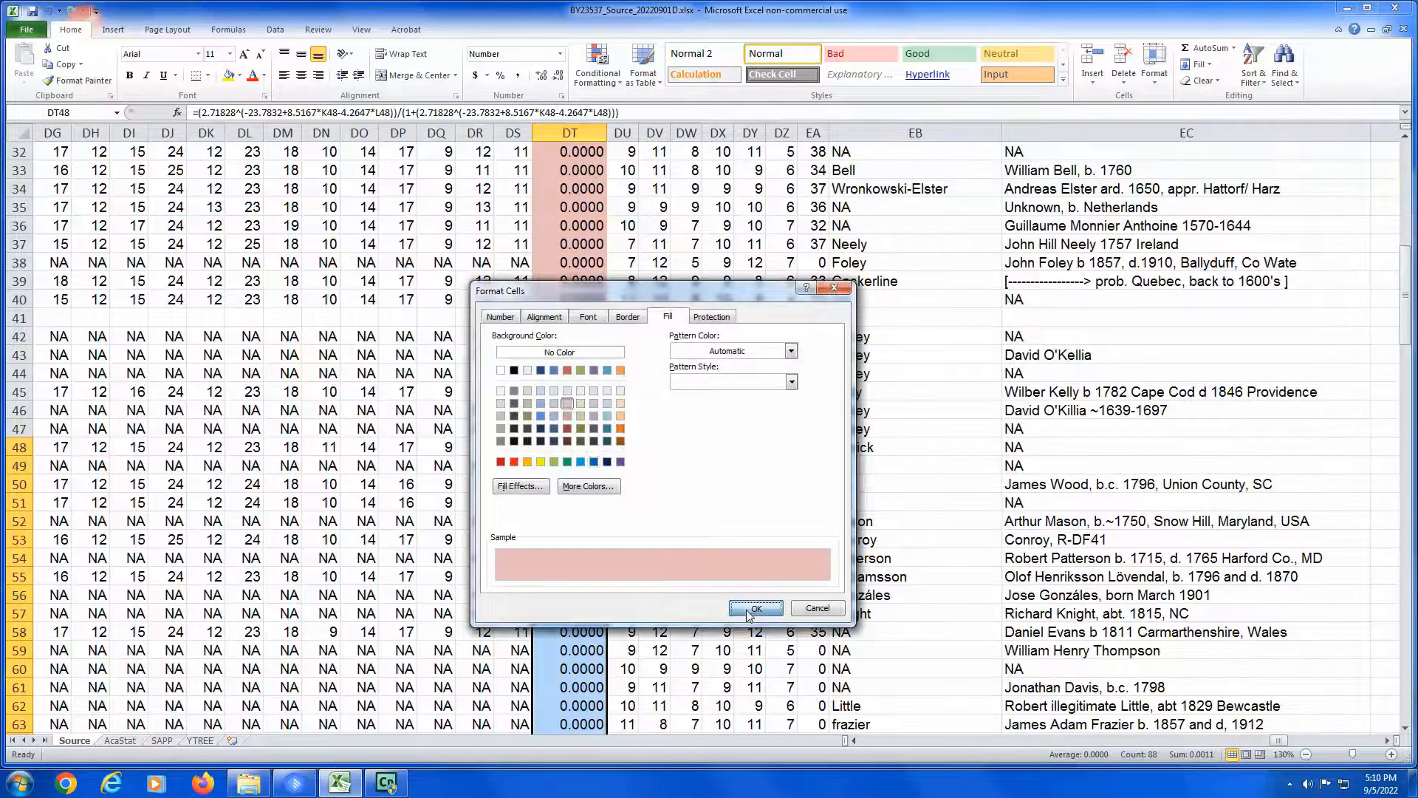
{"action": "left_click", "coordinate": [755, 608]}
Step: Fill the SIG and GD cells K48 through L135 of the remaining R1b-M269 testers with light red
{"action": "key", "text": "Left"}
{"action": "key", "text": "Home"}
{"action": "key", "text": "Right"}
{"action": "key", "text": "Right"}
{"action": "key", "text": "Right"}
{"action": "key", "text": "Right"}
{"action": "key", "text": "Right"}
{"action": "key", "text": "Right"}
{"action": "key", "text": "Right"}
{"action": "key", "text": "Right"}
{"action": "key", "text": "Right"}
{"action": "key", "text": "Right"}
{"action": "key", "text": "shift+Right"}
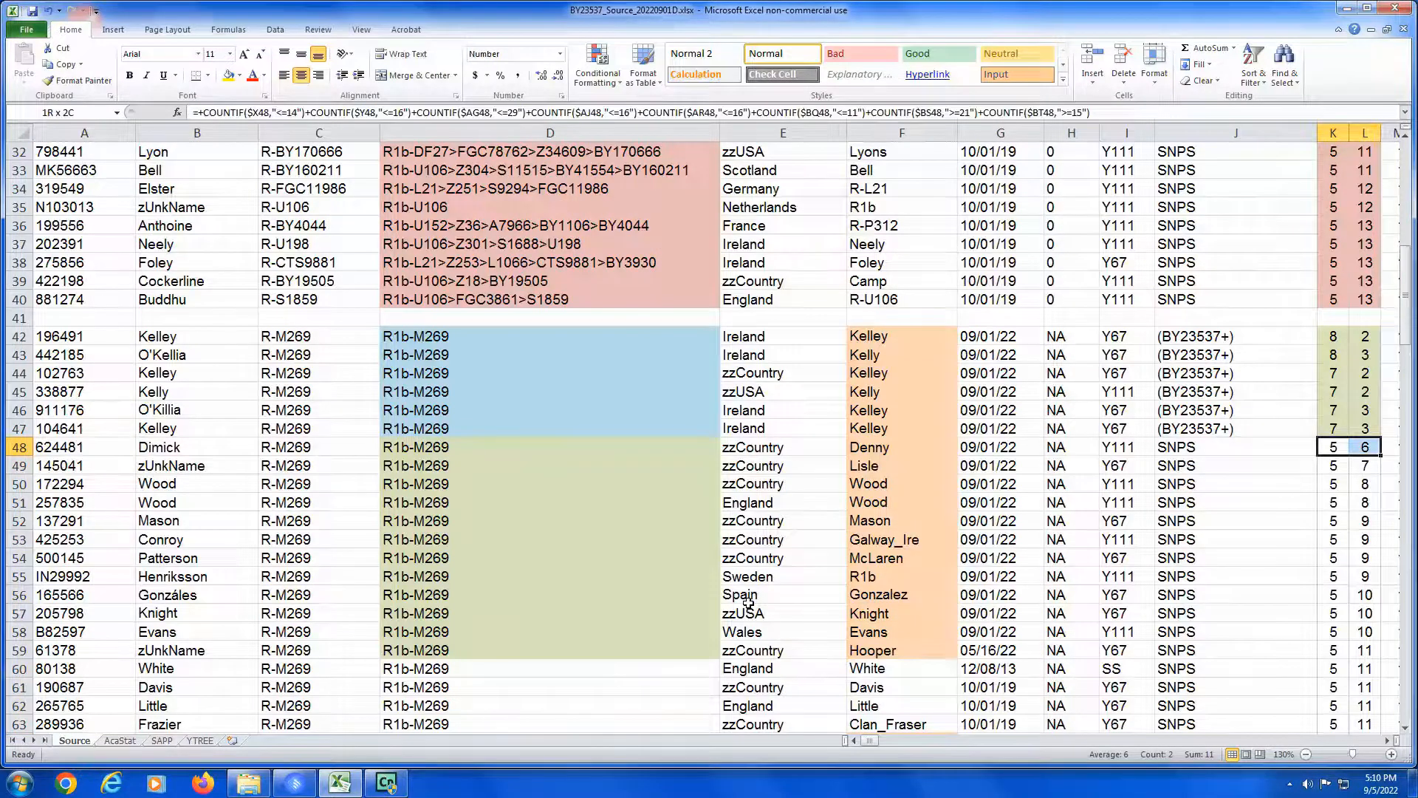
{"action": "key", "text": "shift+Down"}
{"action": "key", "text": "shift+Down"}
{"action": "key", "text": "shift+Down"}
{"action": "key", "text": "shift+Down"}
{"action": "key", "text": "shift+Down"}
{"action": "key", "text": "shift+Down"}
{"action": "key", "text": "shift+Down"}
{"action": "key", "text": "shift+Down"}
{"action": "key", "text": "shift+Down"}
{"action": "key", "text": "shift+Down"}
{"action": "key", "text": "shift+Down"}
{"action": "key", "text": "shift+Down"}
{"action": "key", "text": "shift+Down"}
{"action": "key", "text": "shift+Down"}
{"action": "key", "text": "shift+Down"}
{"action": "key", "text": "shift+Down"}
{"action": "key", "text": "shift+Down"}
{"action": "key", "text": "shift+Down"}
{"action": "key", "text": "shift+Down"}
{"action": "key", "text": "shift+Down"}
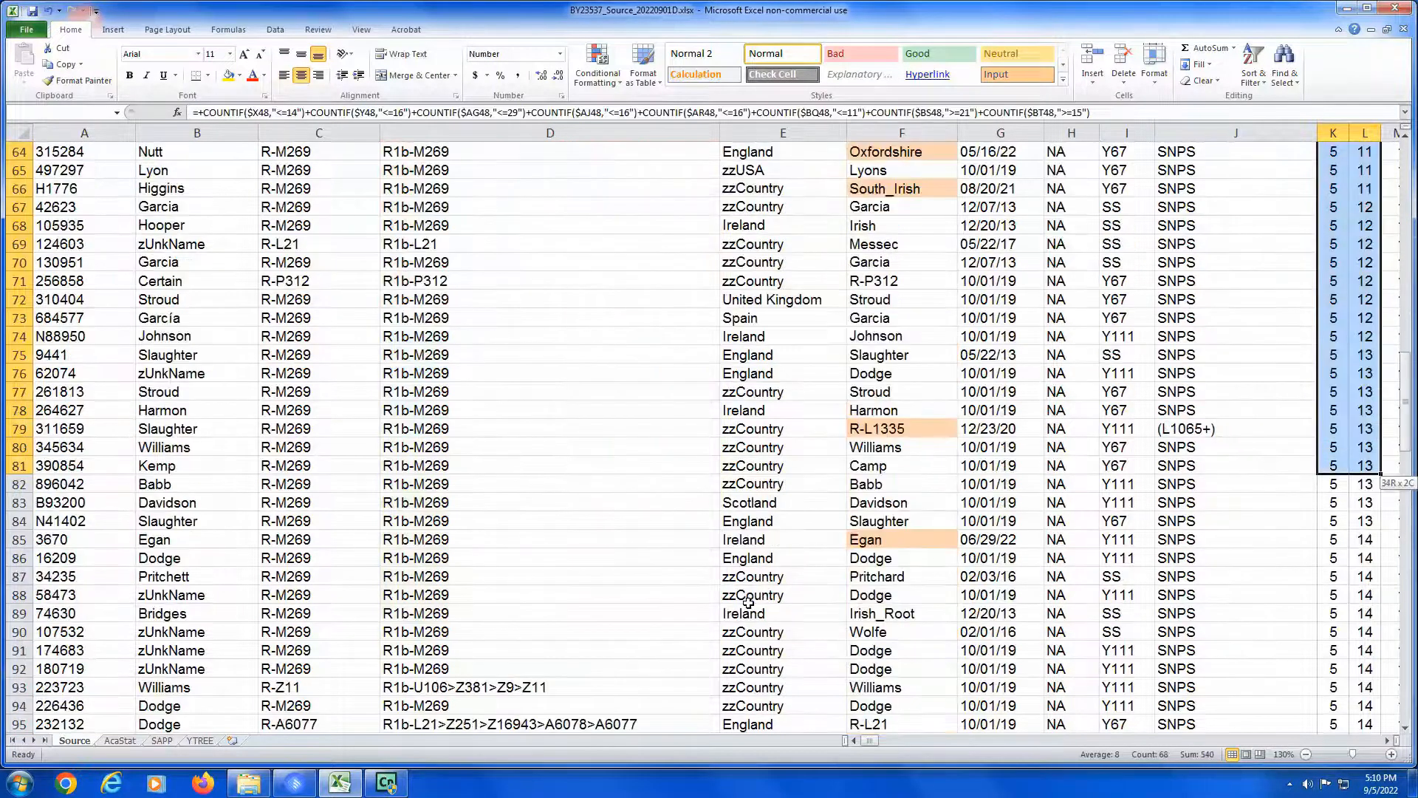
{"action": "key", "text": "shift+Down"}
{"action": "key", "text": "shift+Down"}
{"action": "key", "text": "shift+Down"}
{"action": "key", "text": "shift+Down"}
{"action": "key", "text": "shift+Down"}
{"action": "key", "text": "shift+Down"}
{"action": "key", "text": "shift+Down"}
{"action": "key", "text": "shift+Down"}
{"action": "key", "text": "shift+Down"}
{"action": "key", "text": "shift+Down"}
{"action": "key", "text": "shift+Down"}
{"action": "key", "text": "shift+Down"}
{"action": "key", "text": "shift+Down"}
{"action": "key", "text": "shift+Down"}
{"action": "key", "text": "shift+Down"}
{"action": "key", "text": "shift+Down"}
{"action": "key", "text": "shift+Down"}
{"action": "key", "text": "shift+Down"}
{"action": "key", "text": "shift+Down"}
{"action": "key", "text": "shift+Down"}
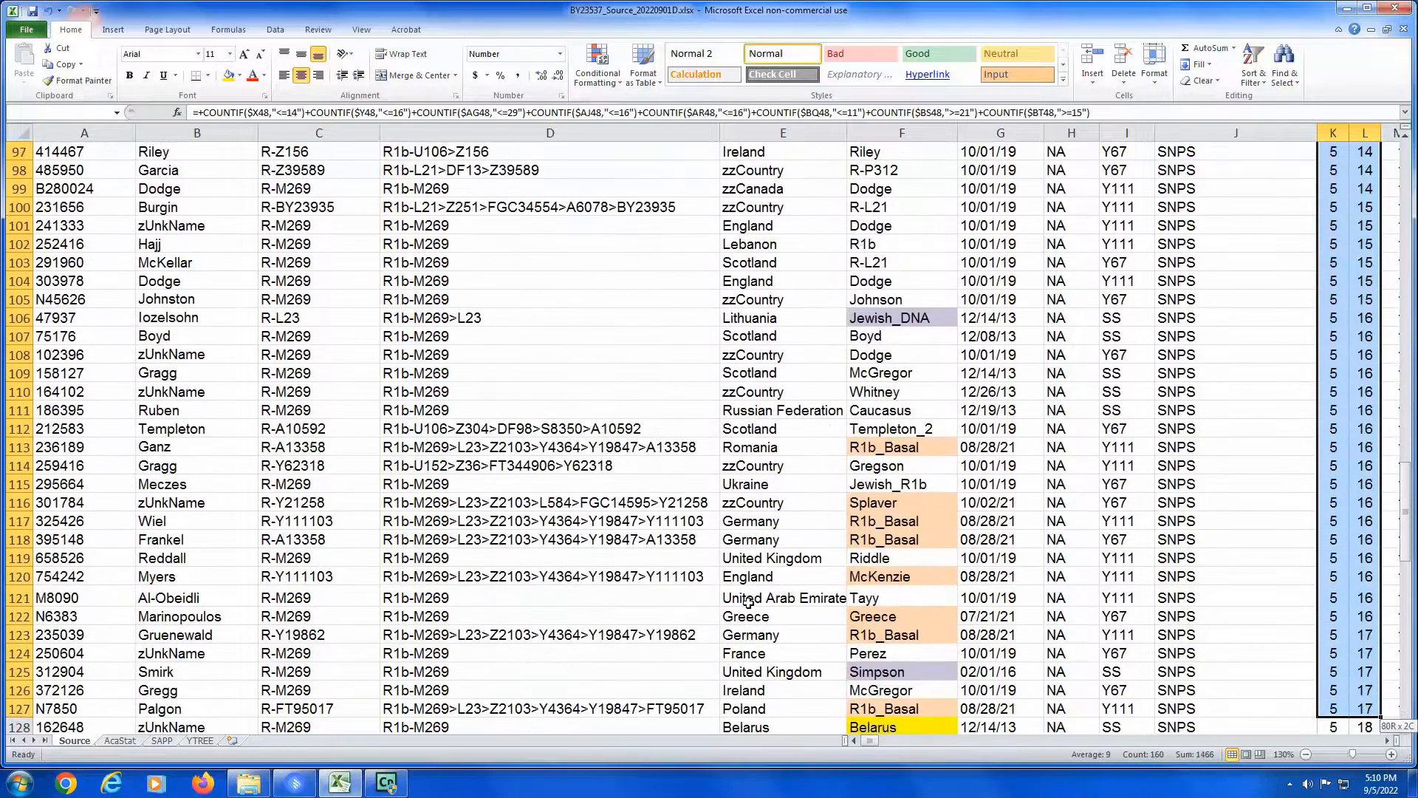
{"action": "key", "text": "shift+Page_Down"}
{"action": "key", "text": "shift+Up"}
{"action": "key", "text": "shift+Up"}
{"action": "key", "text": "shift+Up"}
{"action": "key", "text": "shift+Up"}
{"action": "key", "text": "shift+Up"}
{"action": "key", "text": "shift+Up"}
{"action": "key", "text": "shift+Up"}
{"action": "key", "text": "shift+Up"}
{"action": "key", "text": "shift+Up"}
{"action": "key", "text": "shift+Up"}
{"action": "key", "text": "shift+Up"}
{"action": "key", "text": "shift+Up"}
{"action": "key", "text": "shift+Up"}
{"action": "key", "text": "shift+Up"}
{"action": "key", "text": "shift+Up"}
{"action": "key", "text": "shift+Up"}
{"action": "key", "text": "shift+Up"}
{"action": "key", "text": "shift+Up"}
{"action": "key", "text": "shift+Up"}
{"action": "key", "text": "shift+Up"}
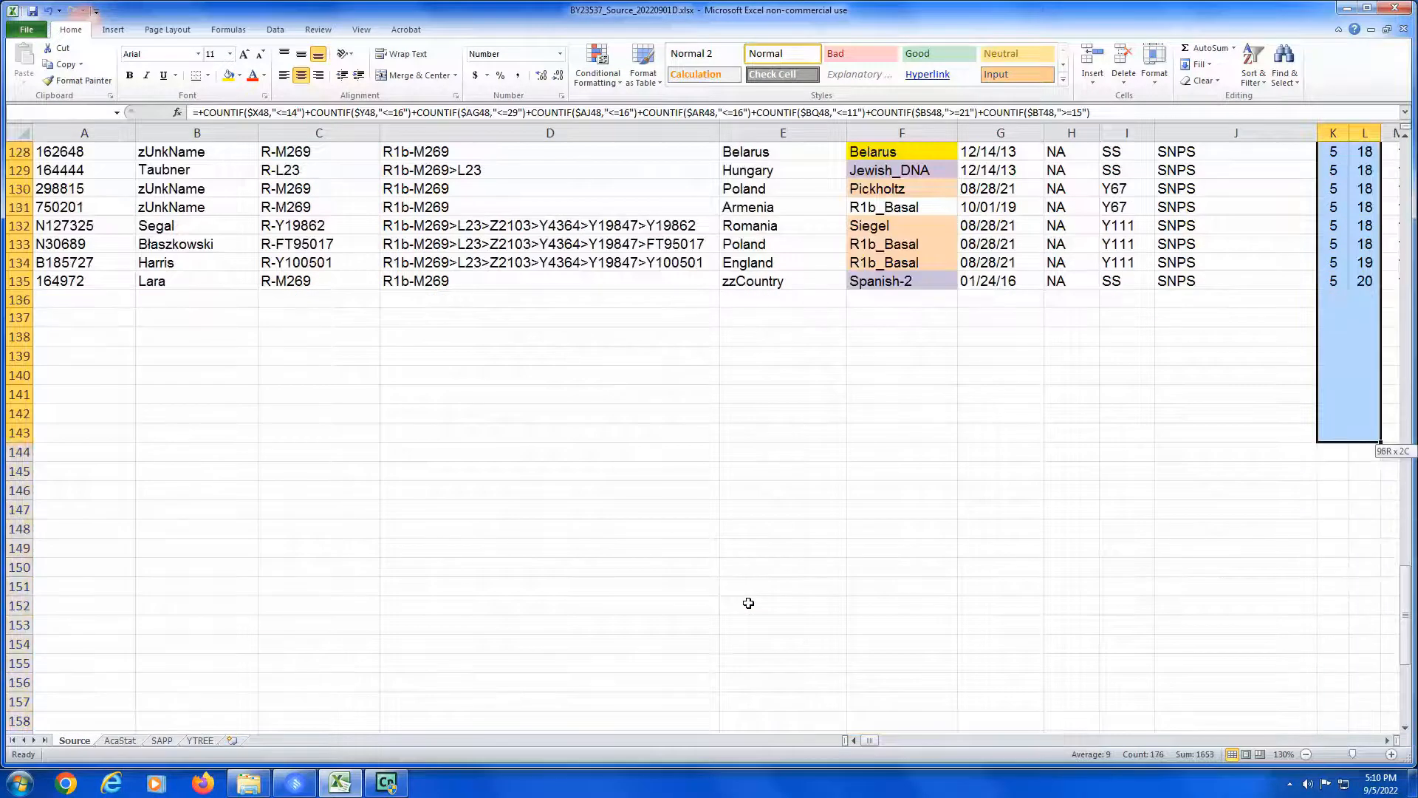
{"action": "key", "text": "shift+Up"}
{"action": "key", "text": "shift+Up"}
{"action": "key", "text": "shift+Up"}
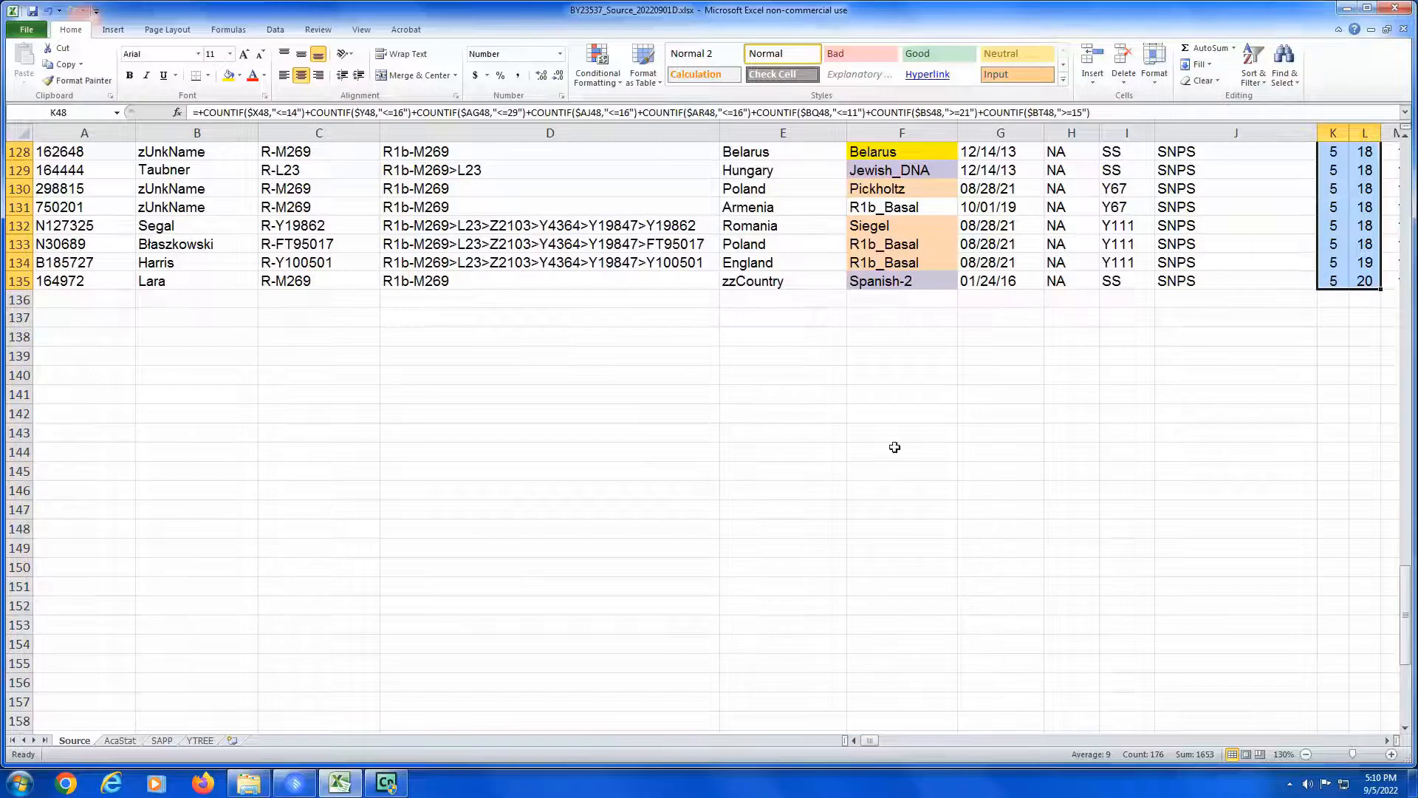
{"action": "right_click", "coordinate": [1328, 185]}
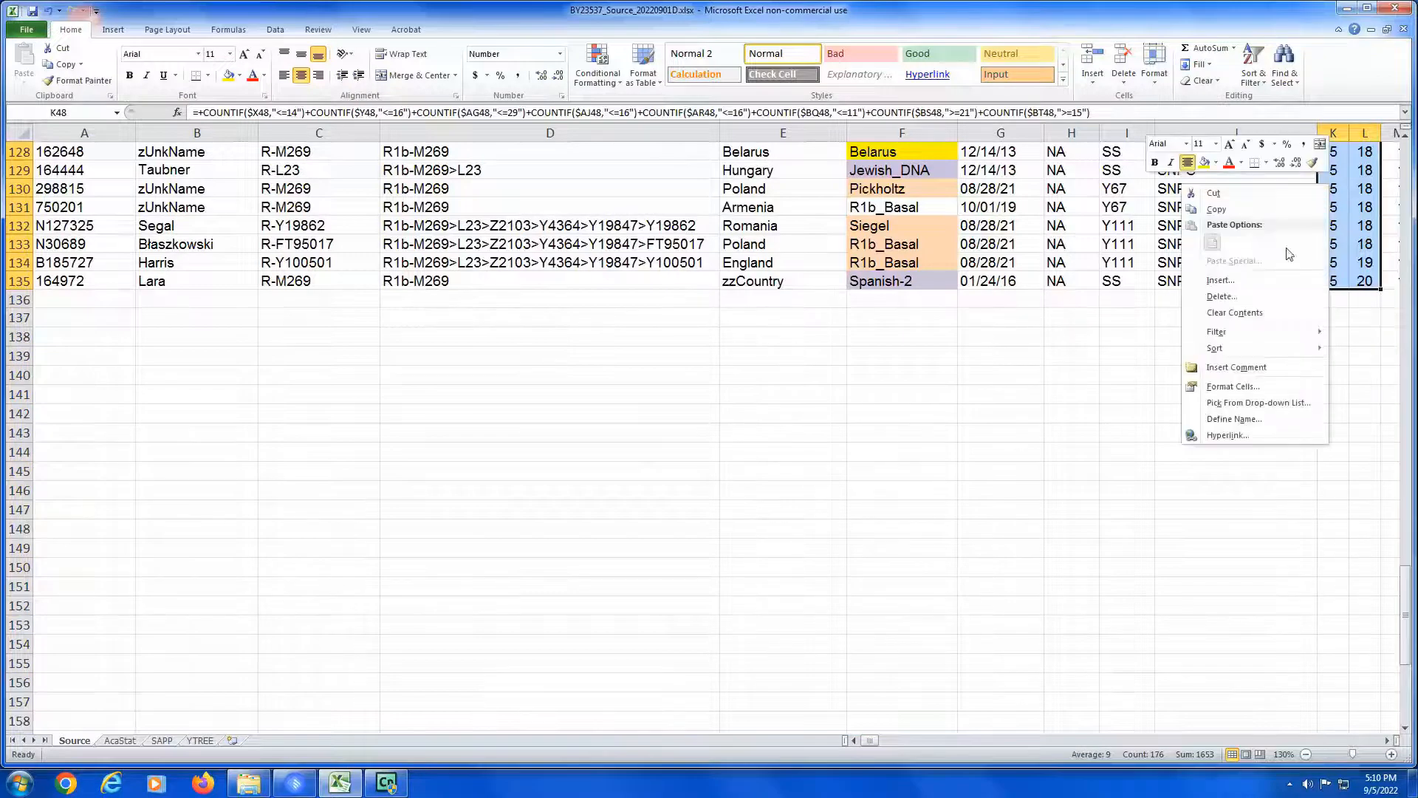
{"action": "left_click", "coordinate": [1239, 386]}
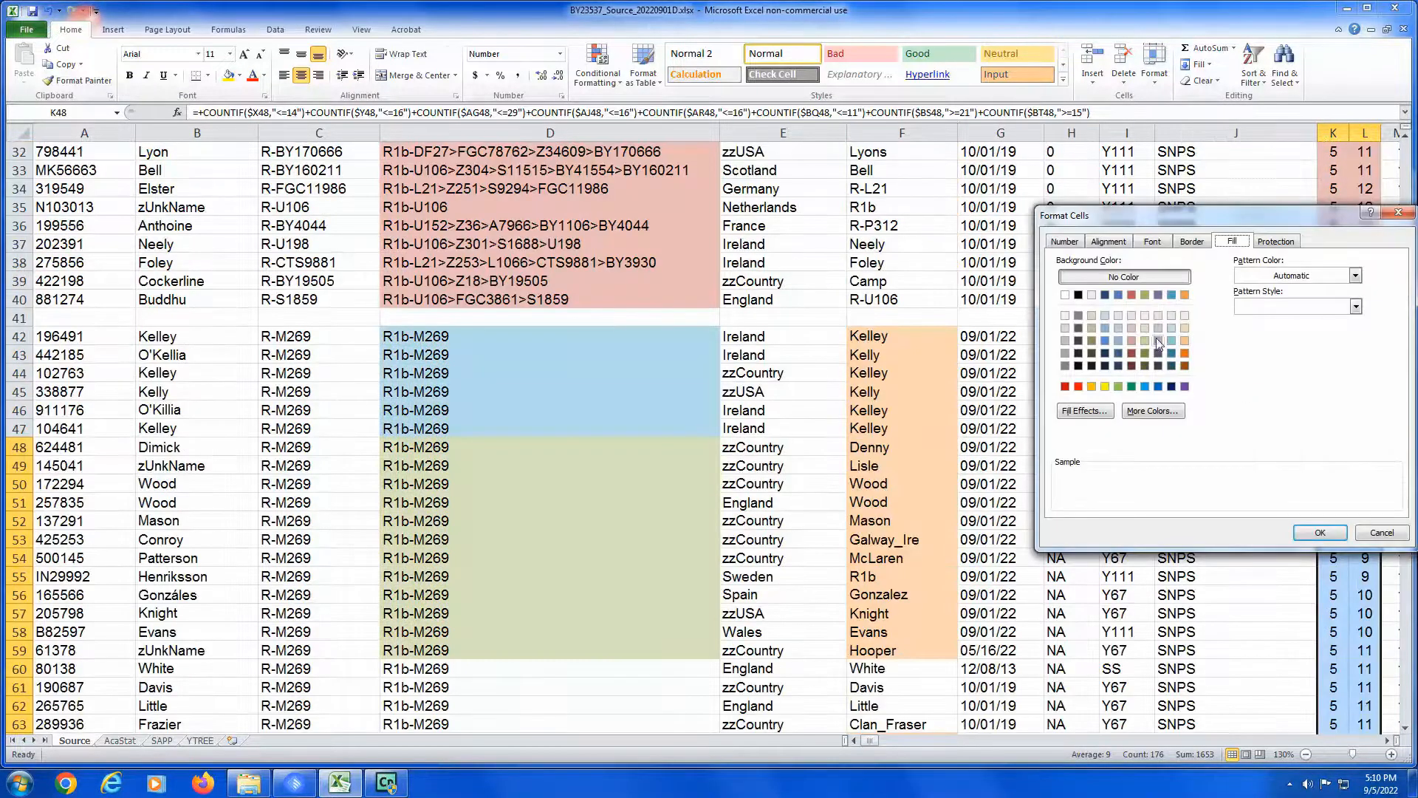
{"action": "left_click", "coordinate": [1128, 328]}
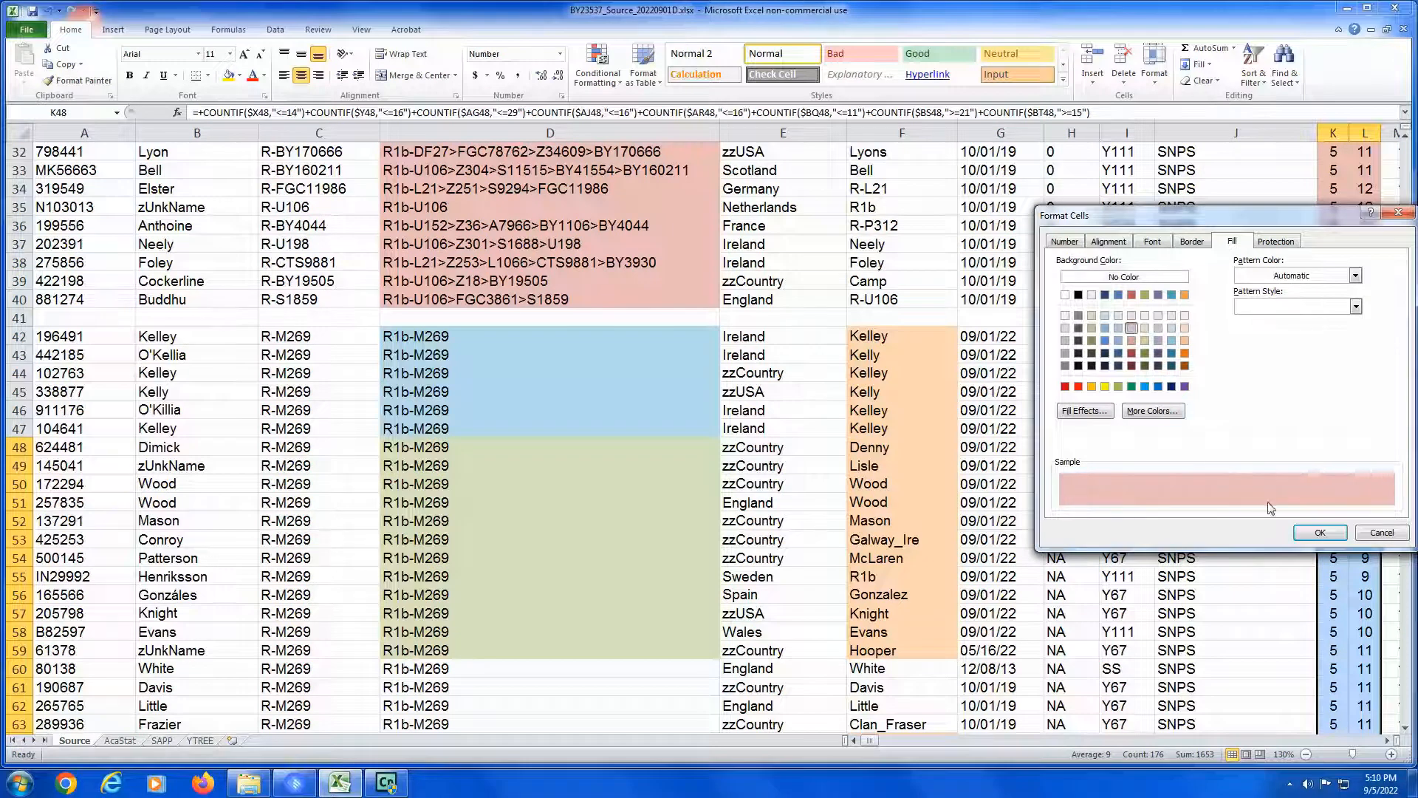
{"action": "left_click", "coordinate": [1320, 533]}
{"action": "left_click", "coordinate": [1296, 541]}
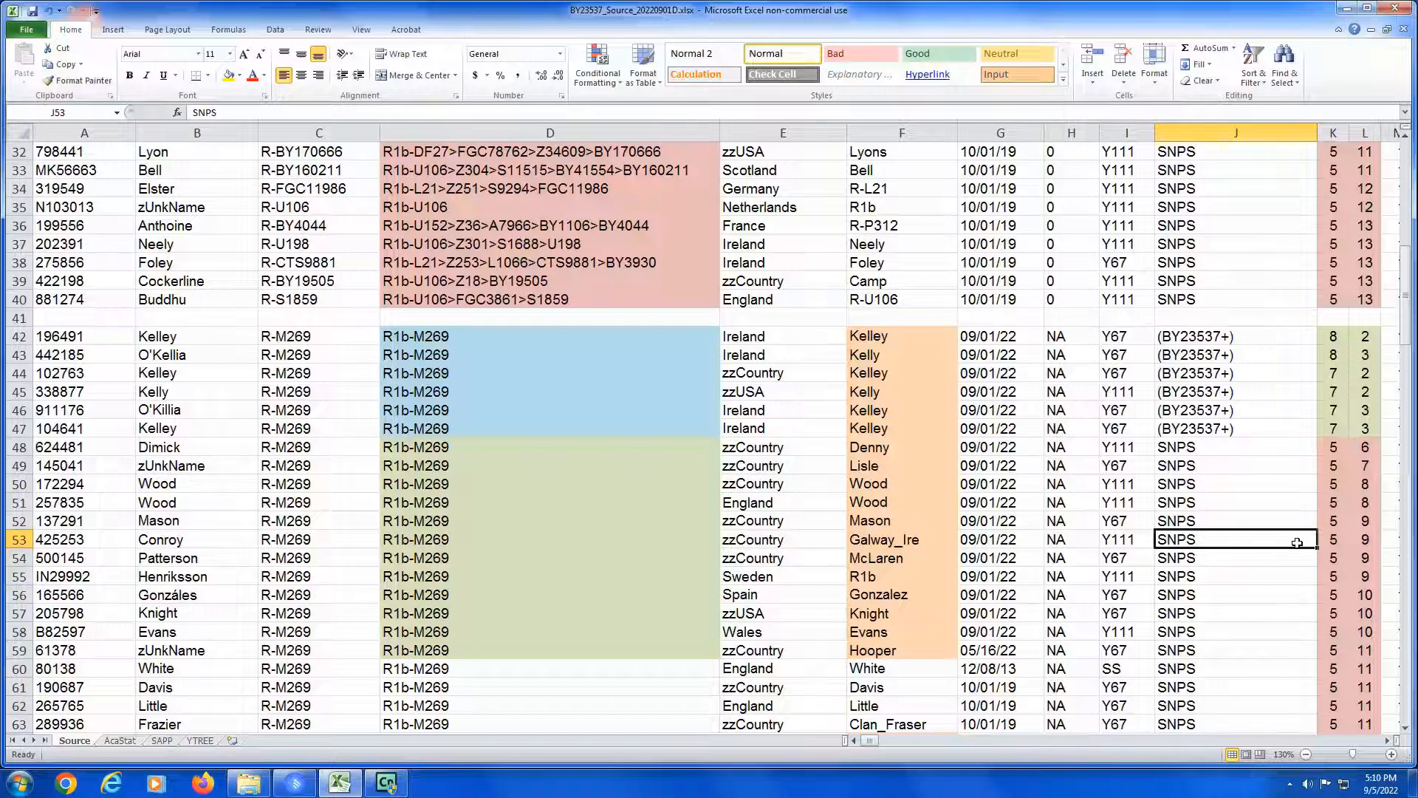
Step: Review the recoloured rows from the predicted testers up to the confirmed ones, and examine the probability formula and values in column DT
{"action": "key", "text": "Up"}
{"action": "key", "text": "Up"}
{"action": "key", "text": "Up"}
{"action": "key", "text": "Up"}
{"action": "key", "text": "Up"}
{"action": "key", "text": "Up"}
{"action": "key", "text": "Up"}
{"action": "key", "text": "Up"}
{"action": "key", "text": "Up"}
{"action": "key", "text": "Up"}
{"action": "key", "text": "Up"}
{"action": "key", "text": "Up"}
{"action": "key", "text": "Up"}
{"action": "key", "text": "Up"}
{"action": "key", "text": "Up"}
{"action": "key", "text": "Up"}
{"action": "key", "text": "Up"}
{"action": "key", "text": "Up"}
{"action": "key", "text": "Up"}
{"action": "key", "text": "Up"}
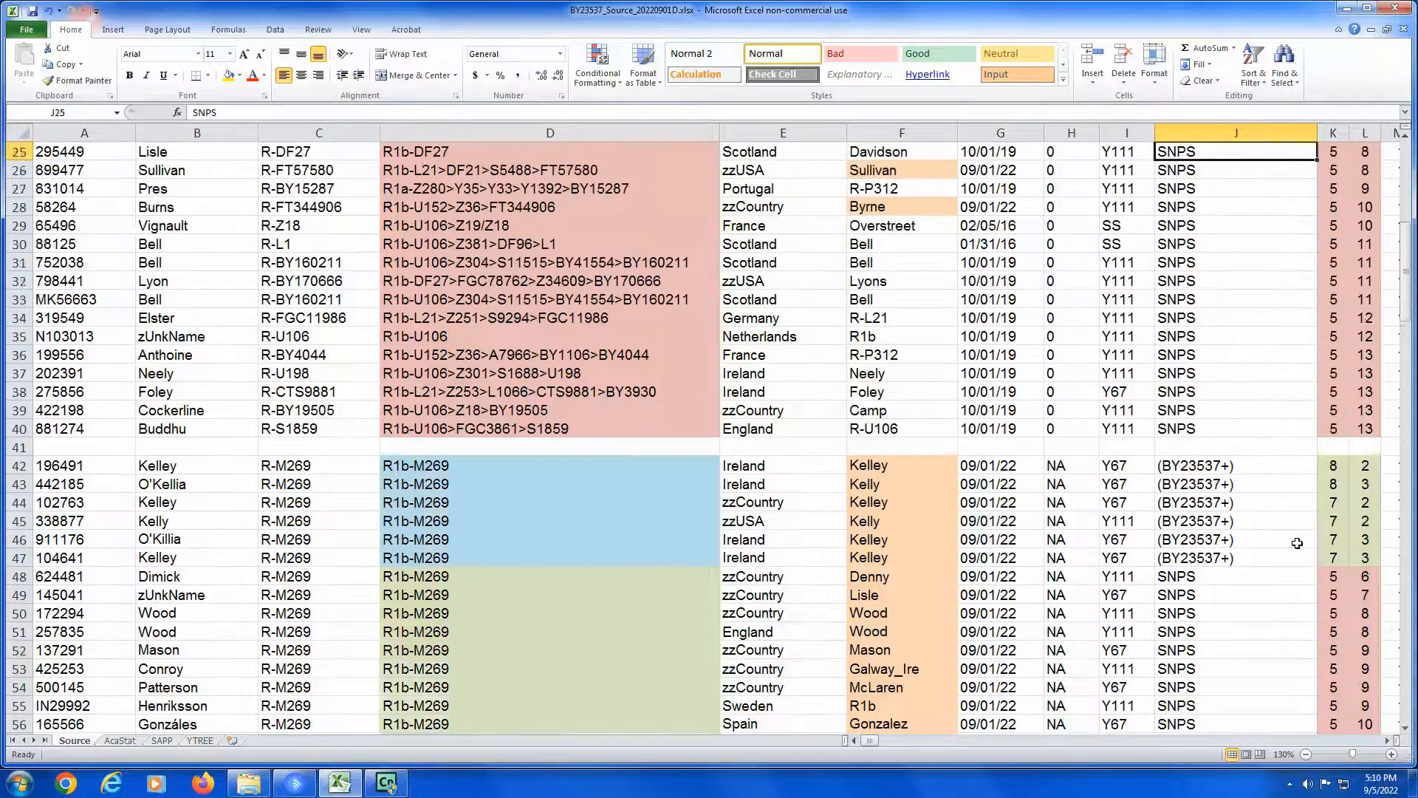
{"action": "key", "text": "Up"}
{"action": "key", "text": "Up"}
{"action": "key", "text": "Up"}
{"action": "key", "text": "Up"}
{"action": "key", "text": "Down"}
{"action": "key", "text": "Down"}
{"action": "key", "text": "Down"}
{"action": "key", "text": "Down"}
{"action": "key", "text": "Down"}
{"action": "key", "text": "Down"}
{"action": "key", "text": "Down"}
{"action": "key", "text": "Down"}
{"action": "key", "text": "Down"}
{"action": "key", "text": "Down"}
{"action": "key", "text": "Down"}
{"action": "key", "text": "Down"}
{"action": "key", "text": "End"}
{"action": "key", "text": "Right"}
{"action": "key", "text": "Left"}
{"action": "key", "text": "Left"}
{"action": "key", "text": "Left"}
{"action": "key", "text": "Left"}
{"action": "key", "text": "Left"}
{"action": "key", "text": "Left"}
{"action": "key", "text": "Left"}
{"action": "key", "text": "Left"}
{"action": "key", "text": "Left"}
{"action": "key", "text": "Left"}
{"action": "key", "text": "Left"}
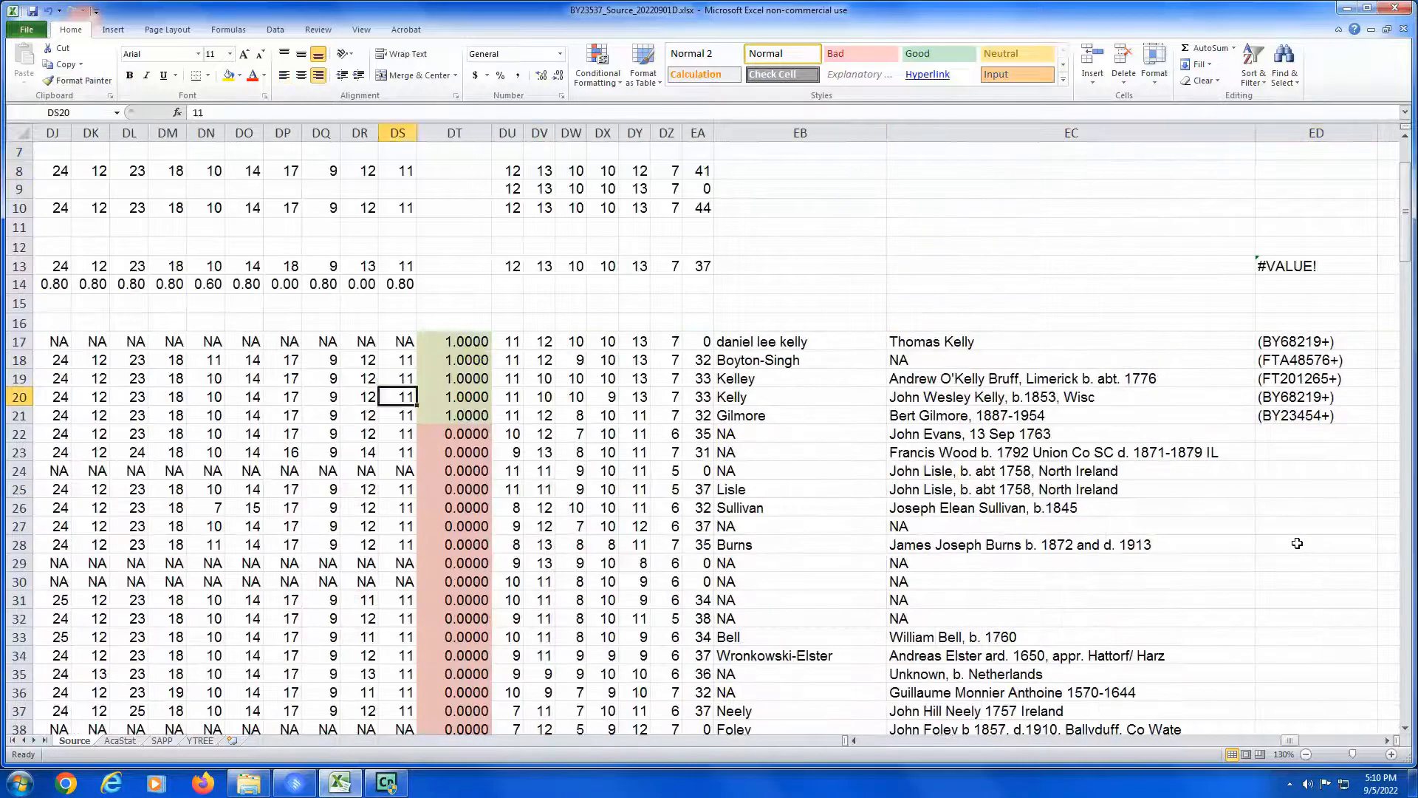
{"action": "key", "text": "Right"}
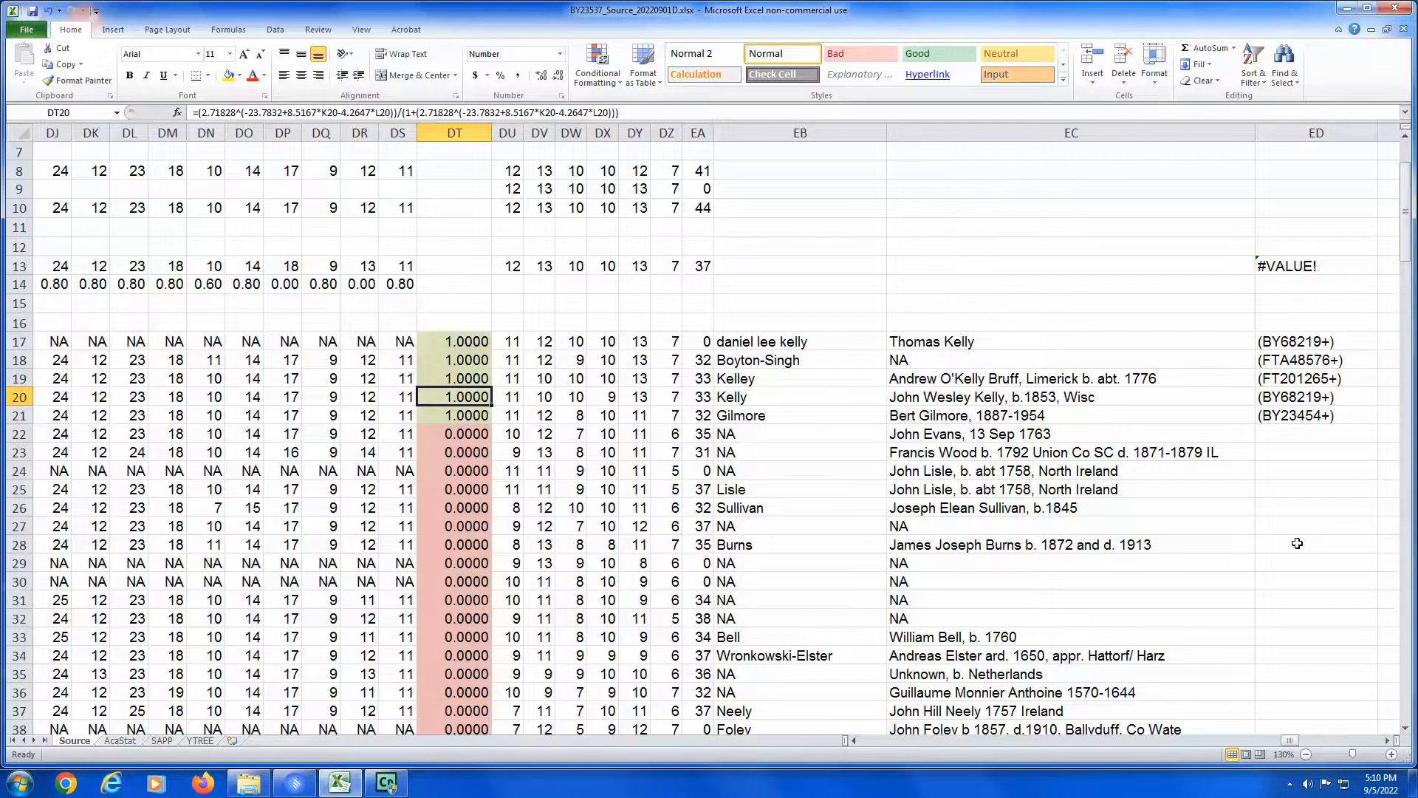
Step: Compare the SIG and GD values of the confirmed BY23537+ testers in rows 17 to 21 with the negative testers, and check their haplogroup paths
{"action": "key", "text": "Home"}
{"action": "key", "text": "Right"}
{"action": "key", "text": "Right"}
{"action": "key", "text": "Right"}
{"action": "key", "text": "Right"}
{"action": "key", "text": "Right"}
{"action": "key", "text": "Right"}
{"action": "key", "text": "Right"}
{"action": "key", "text": "Right"}
{"action": "key", "text": "Right"}
{"action": "key", "text": "Right"}
{"action": "key", "text": "Right"}
{"action": "key", "text": "Right"}
{"action": "key", "text": "Right"}
{"action": "key", "text": "Right"}
{"action": "key", "text": "Right"}
{"action": "key", "text": "Right"}
{"action": "key", "text": "Right"}
{"action": "key", "text": "Right"}
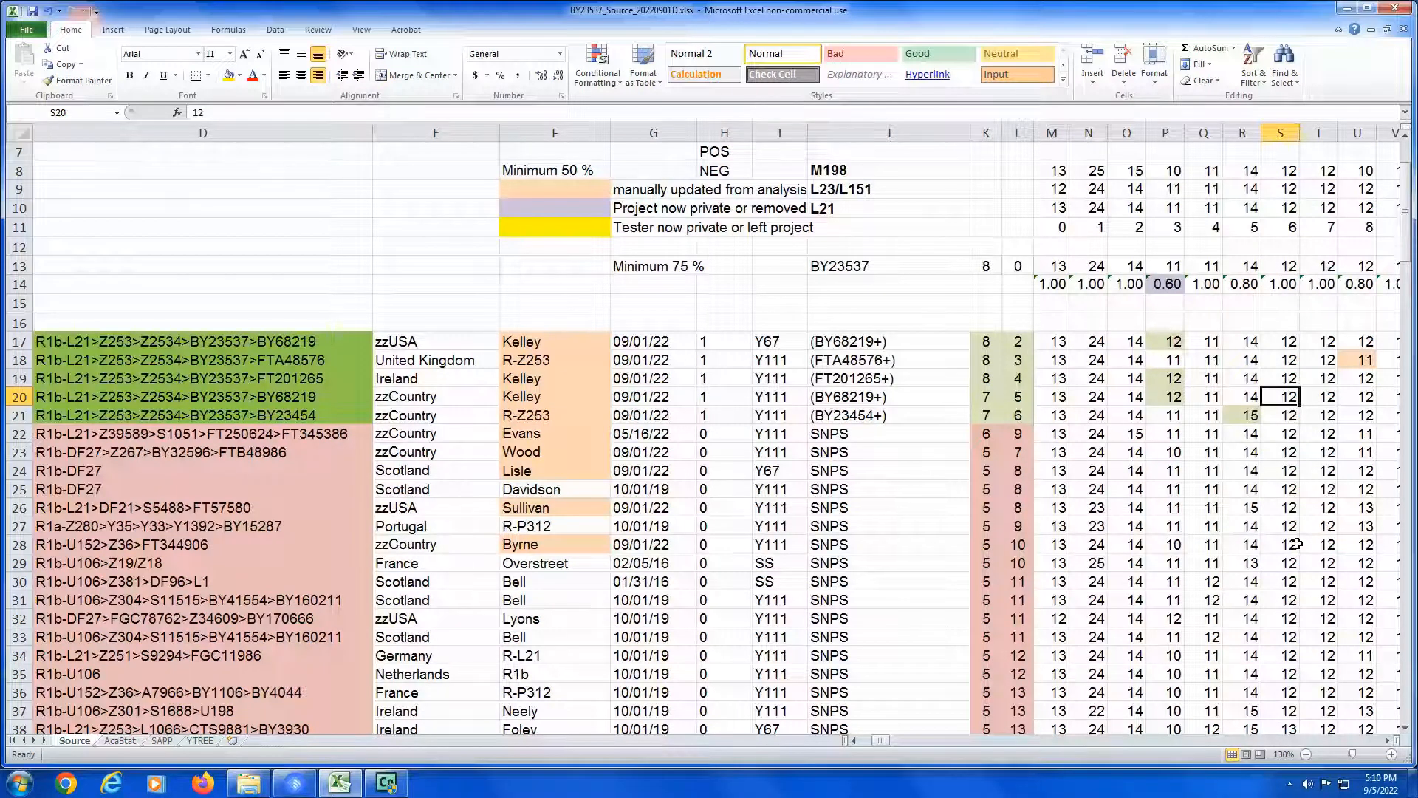
{"action": "left_click", "coordinate": [988, 418]}
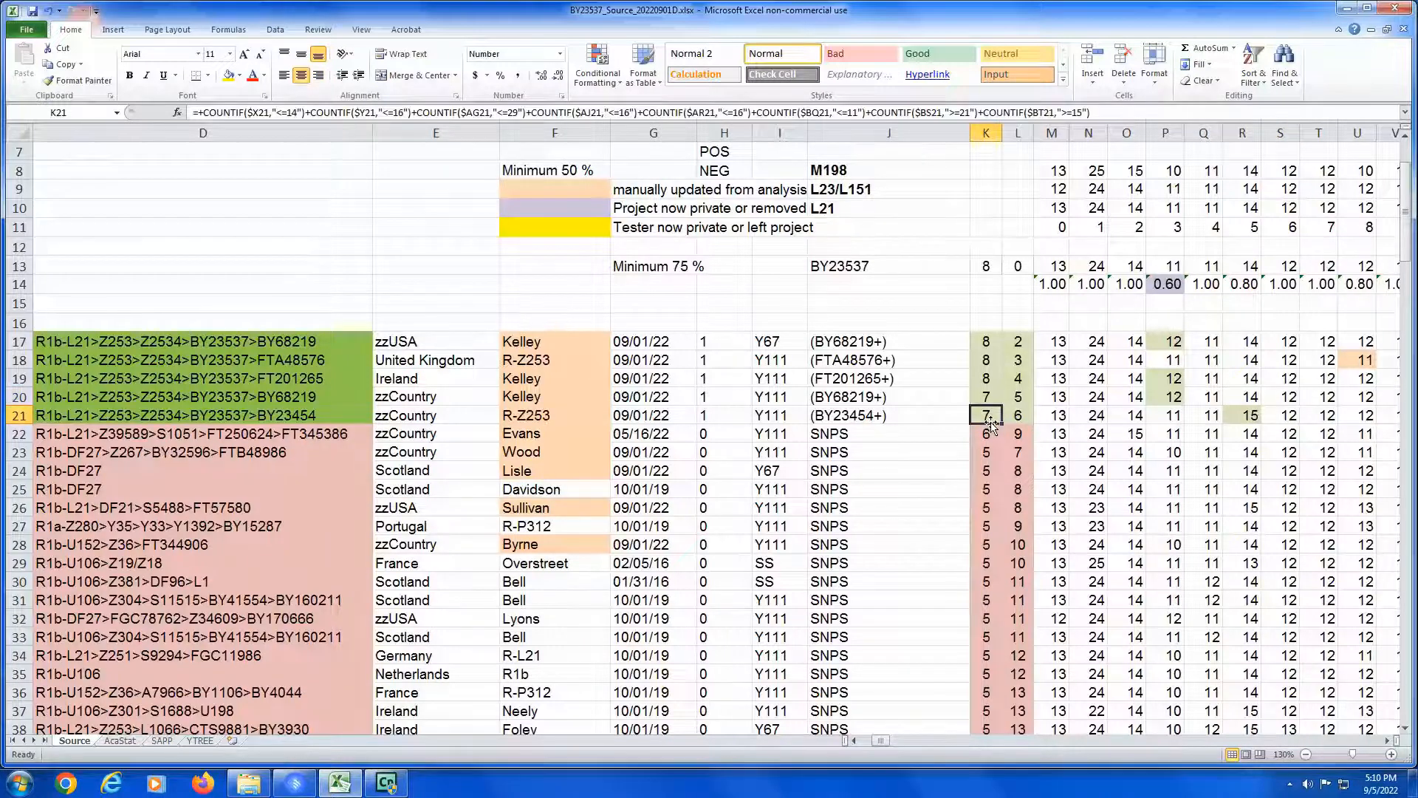
{"action": "key", "text": "Left"}
{"action": "key", "text": "Home"}
{"action": "key", "text": "Right"}
{"action": "key", "text": "Right"}
{"action": "key", "text": "Right"}
{"action": "key", "text": "Right"}
{"action": "key", "text": "Left"}
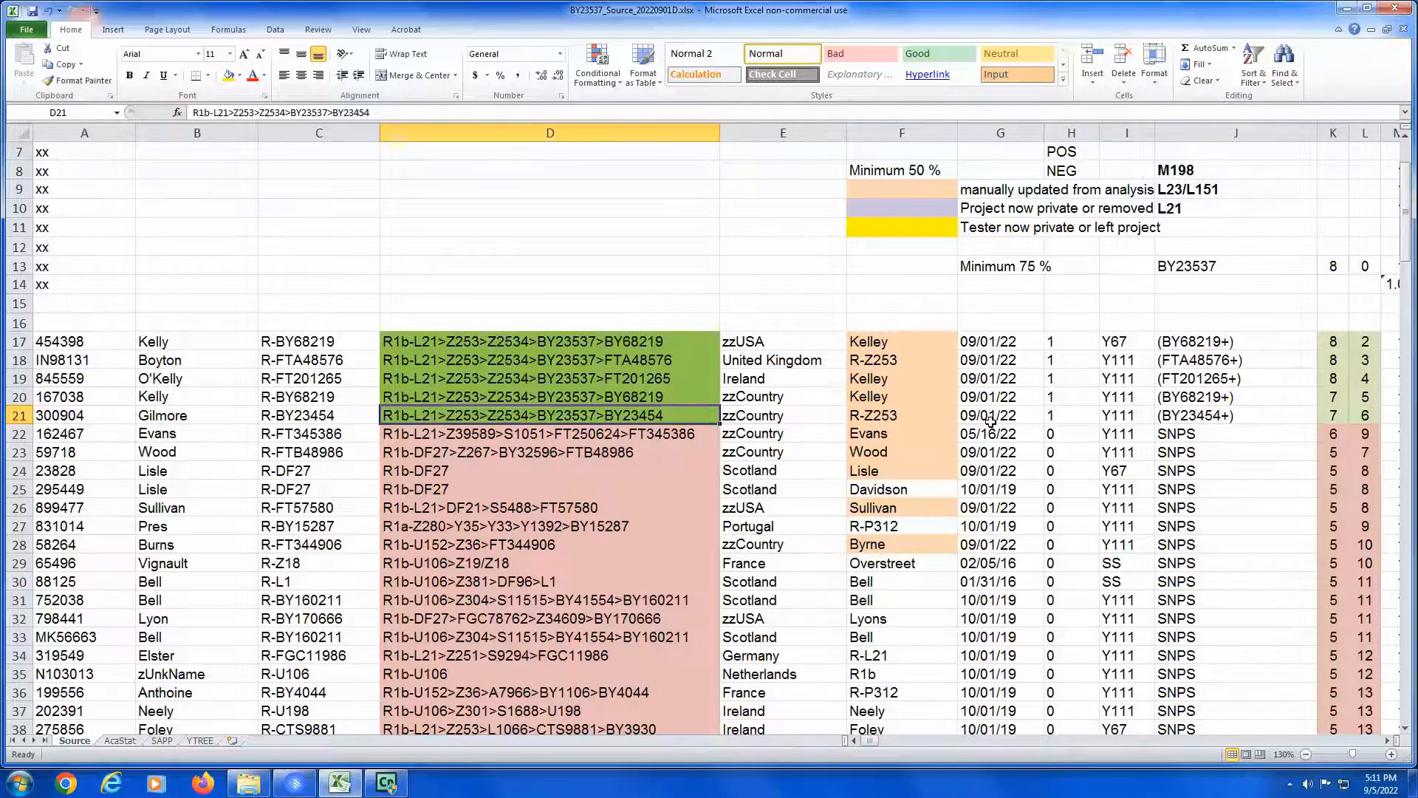
Step: Examine the SIG and GD values of the BY23537-negative testers in rows 22 to 40
{"action": "key", "text": "Right"}
{"action": "key", "text": "Right"}
{"action": "key", "text": "Right"}
{"action": "key", "text": "Right"}
{"action": "key", "text": "Right"}
{"action": "key", "text": "Right"}
{"action": "key", "text": "Right"}
{"action": "key", "text": "Right"}
{"action": "key", "text": "Right"}
{"action": "key", "text": "Right"}
{"action": "key", "text": "Right"}
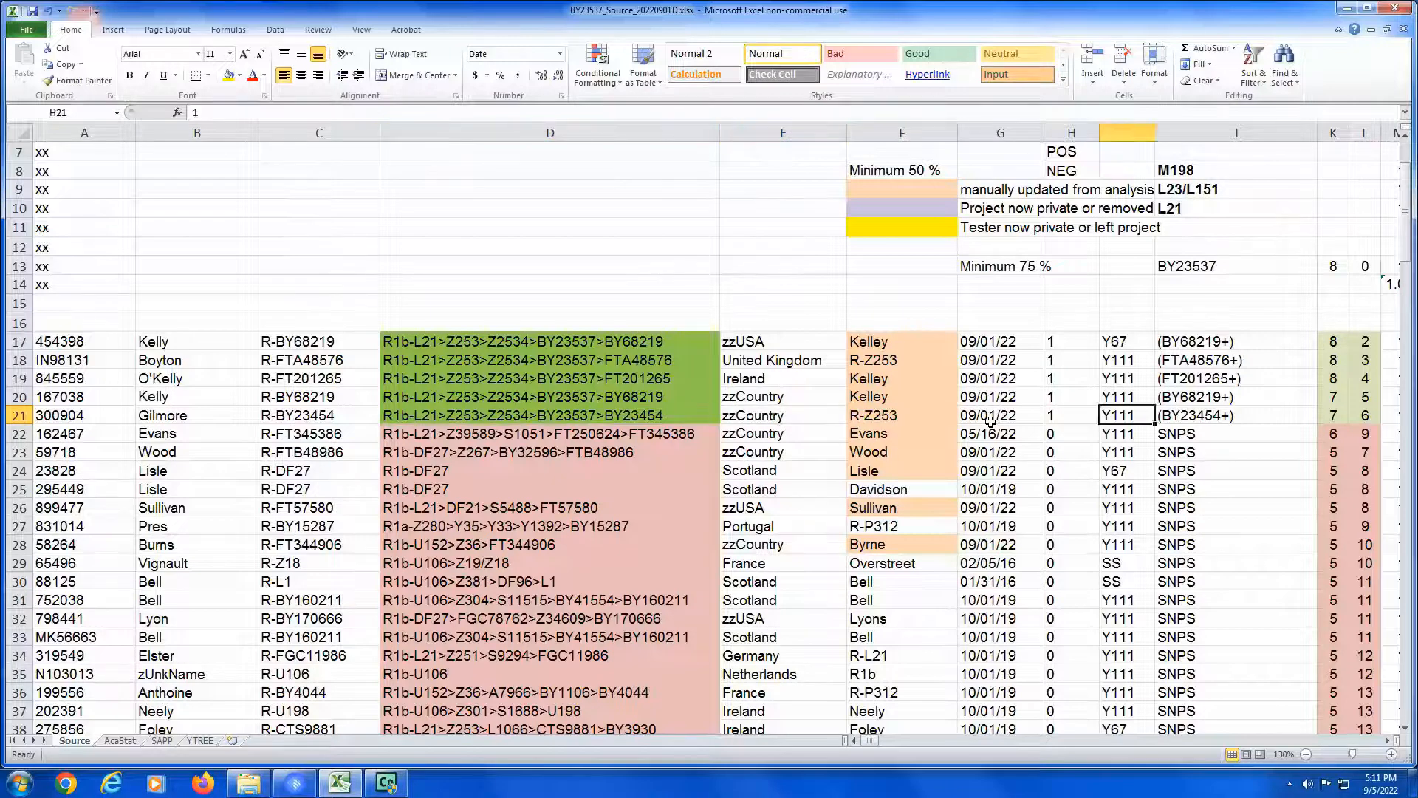
{"action": "key", "text": "Left"}
{"action": "key", "text": "Left"}
{"action": "key", "text": "Left"}
{"action": "key", "text": "Left"}
{"action": "key", "text": "Down"}
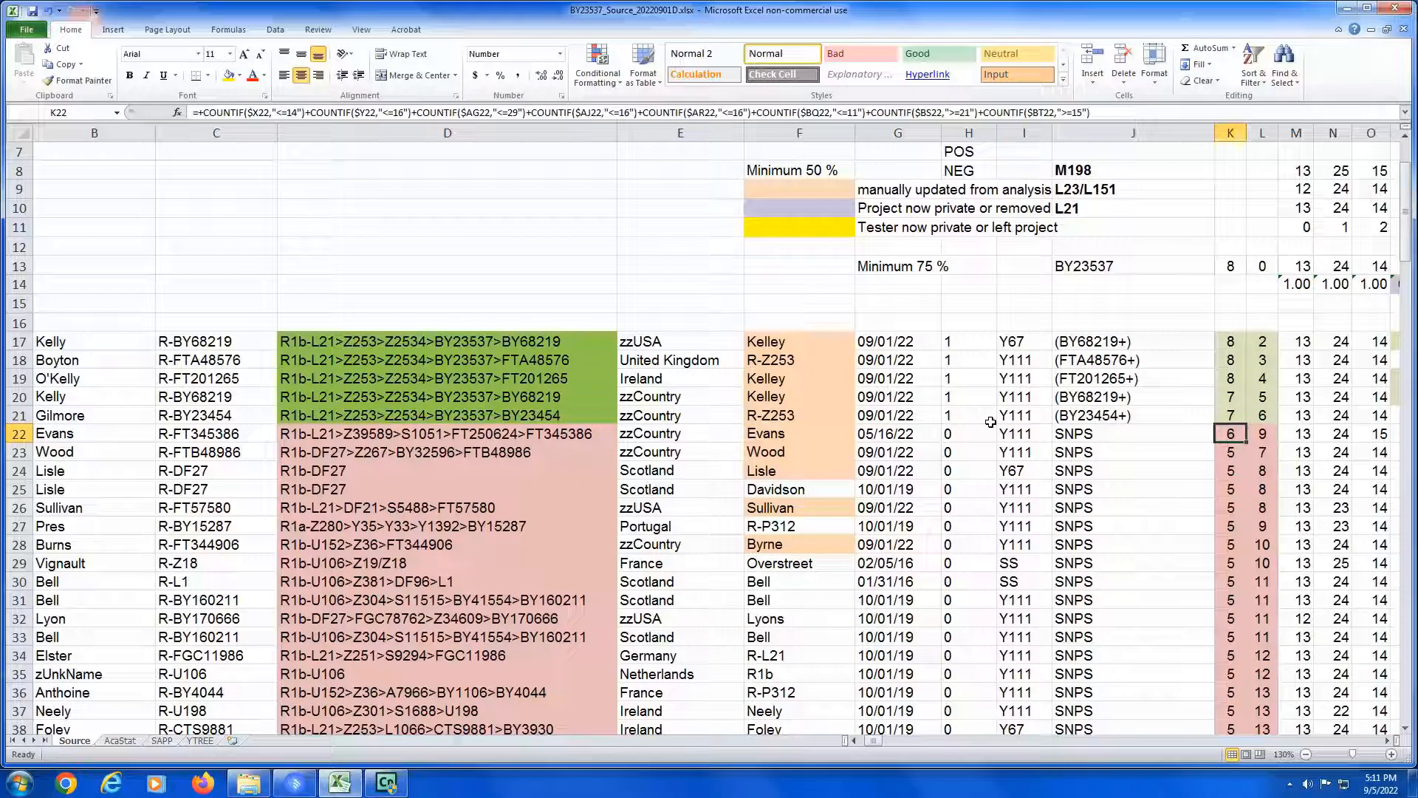
{"action": "key", "text": "Down"}
{"action": "key", "text": "Down"}
{"action": "key", "text": "Down"}
{"action": "key", "text": "Down"}
{"action": "key", "text": "Down"}
{"action": "key", "text": "Down"}
{"action": "key", "text": "Down"}
{"action": "key", "text": "Down"}
{"action": "key", "text": "Down"}
{"action": "key", "text": "Down"}
{"action": "key", "text": "Down"}
{"action": "key", "text": "Down"}
{"action": "key", "text": "Down"}
{"action": "key", "text": "Down"}
{"action": "key", "text": "Down"}
{"action": "key", "text": "Down"}
{"action": "key", "text": "Down"}
{"action": "key", "text": "Down"}
{"action": "key", "text": "Down"}
{"action": "key", "text": "Down"}
{"action": "key", "text": "Down"}
{"action": "key", "text": "Down"}
{"action": "key", "text": "Down"}
{"action": "key", "text": "Up"}
{"action": "key", "text": "Up"}
{"action": "key", "text": "Up"}
{"action": "key", "text": "Up"}
{"action": "key", "text": "Up"}
{"action": "key", "text": "Up"}
{"action": "key", "text": "Up"}
{"action": "key", "text": "Up"}
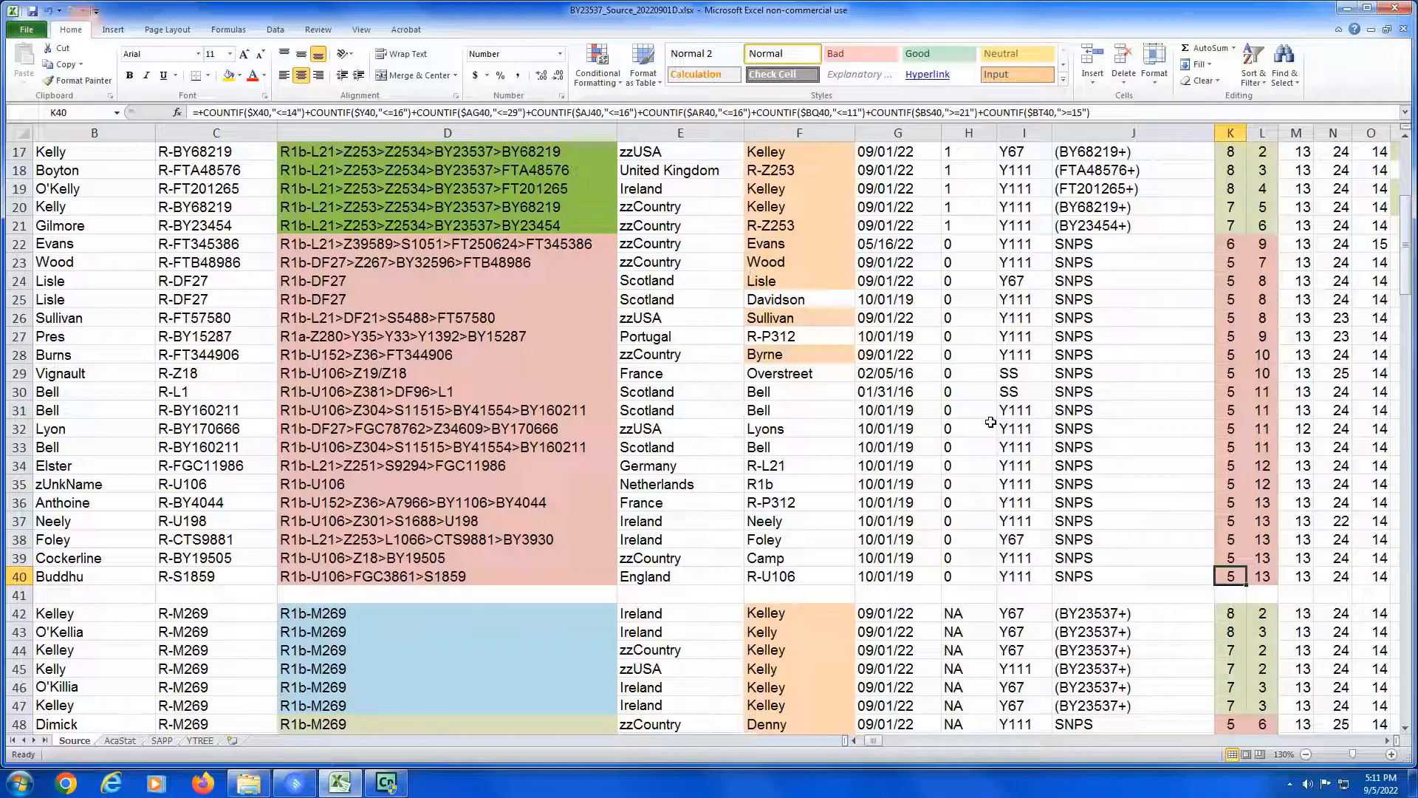
Step: Compare the SIG and GD values of the predicted BY23537+ testers in rows 42 to 47 with the testers just below
{"action": "key", "text": "Down"}
{"action": "key", "text": "Down"}
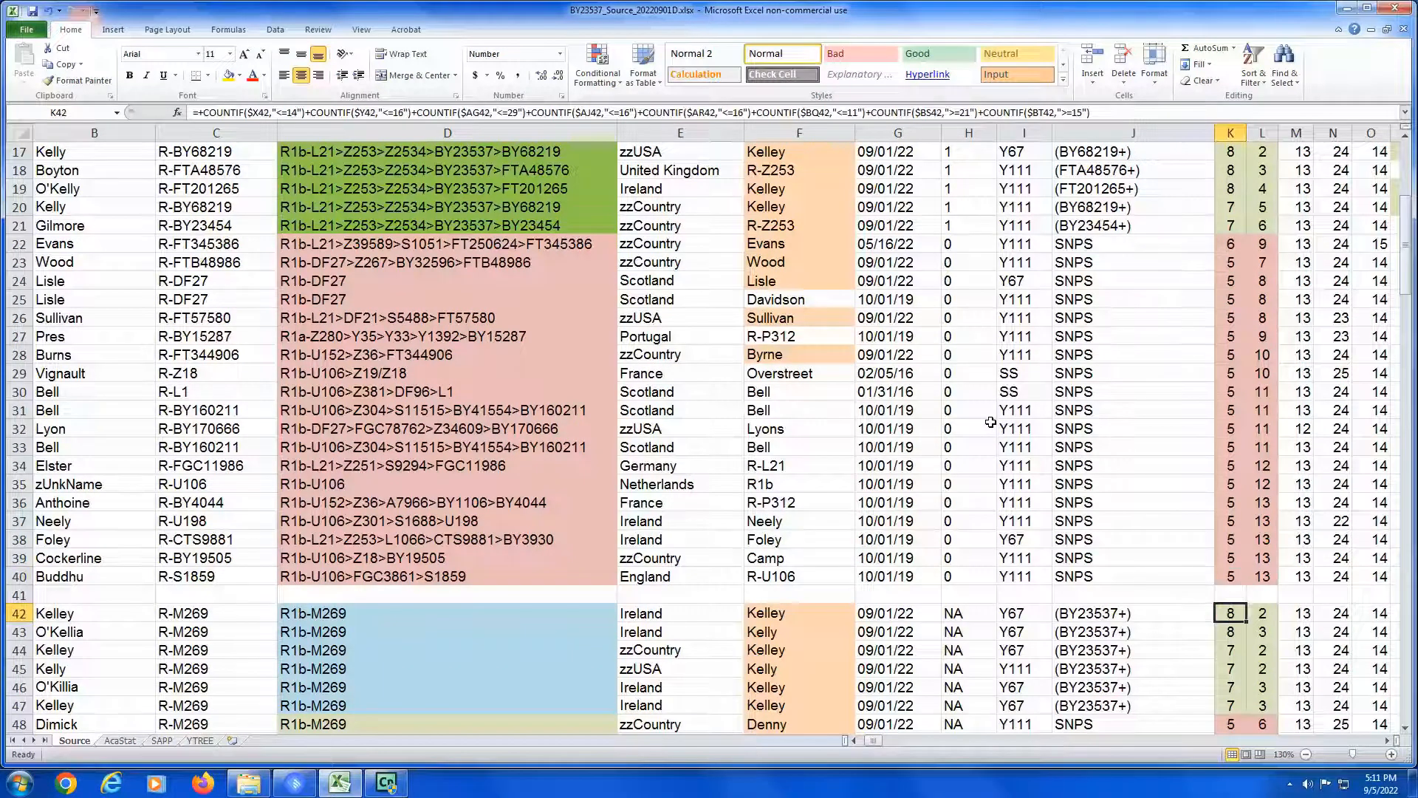
{"action": "key", "text": "Down"}
{"action": "key", "text": "Down"}
{"action": "key", "text": "Down"}
{"action": "key", "text": "Down"}
{"action": "key", "text": "Down"}
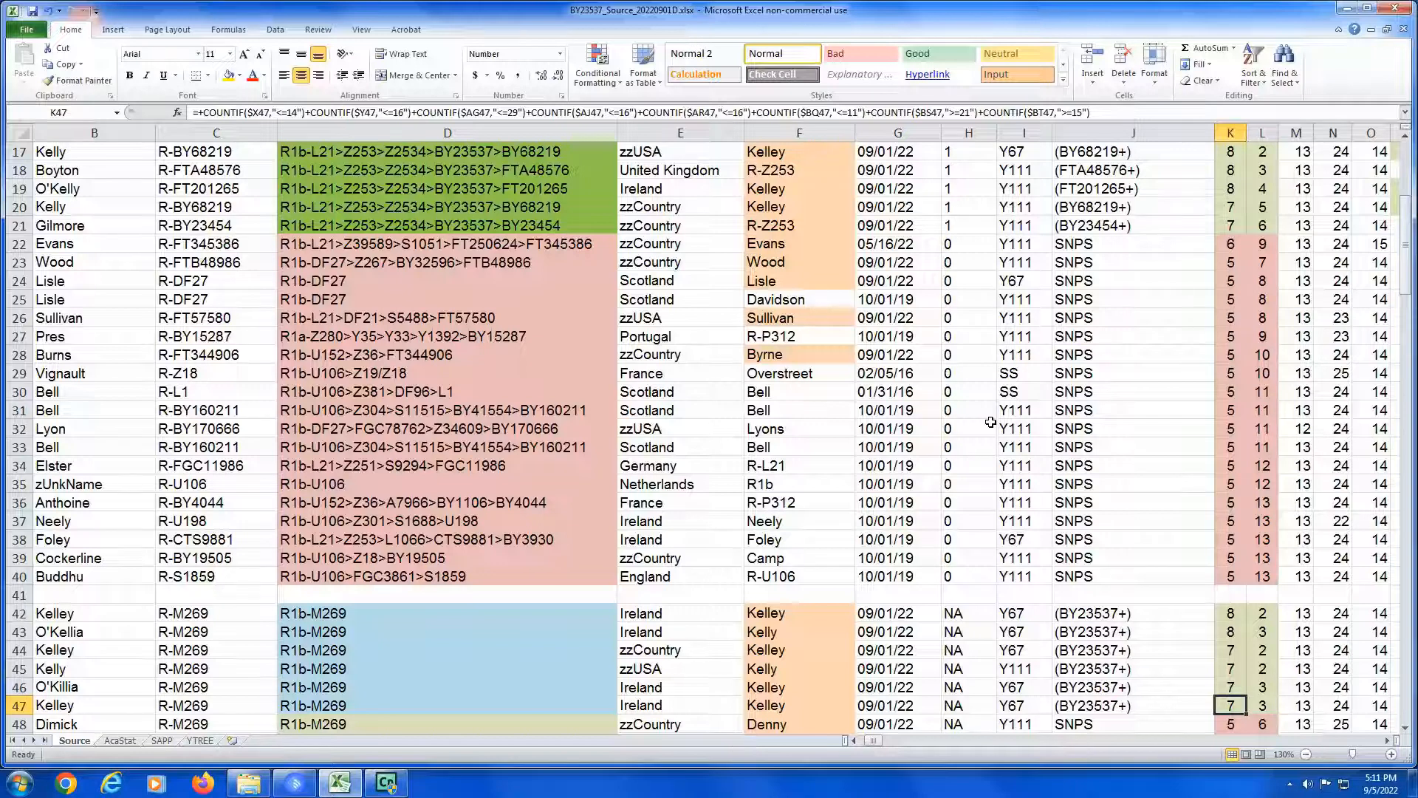
{"action": "scroll", "coordinate": [990, 421], "scroll_direction": "down", "scroll_amount": 1}
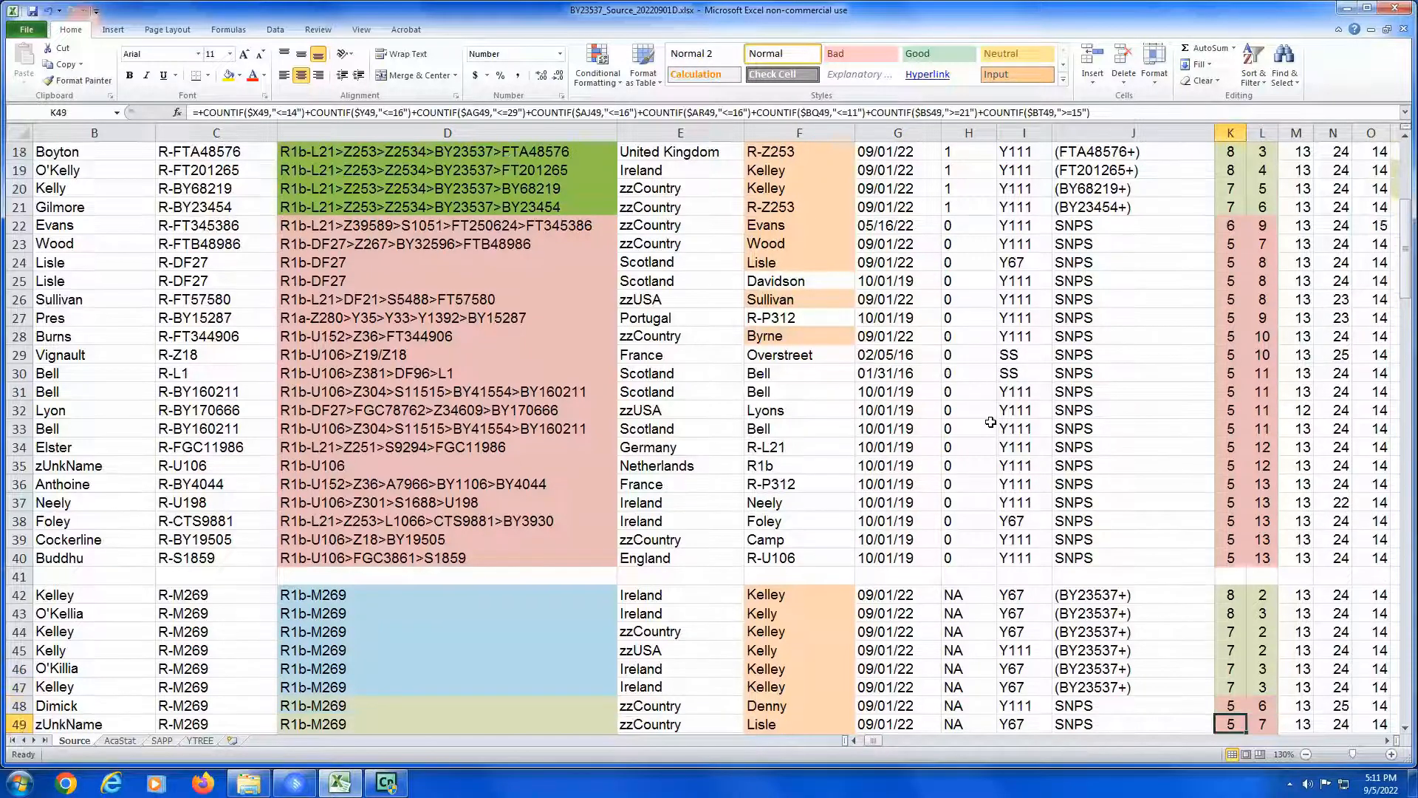
Step: Check the status and haplogroup entries of the predicted BY23537+ testers, ending at row 47
{"action": "key", "text": "Left"}
{"action": "key", "text": "Left"}
{"action": "key", "text": "Left"}
{"action": "key", "text": "Left"}
{"action": "key", "text": "Left"}
{"action": "key", "text": "Left"}
{"action": "key", "text": "Left"}
{"action": "key", "text": "Left"}
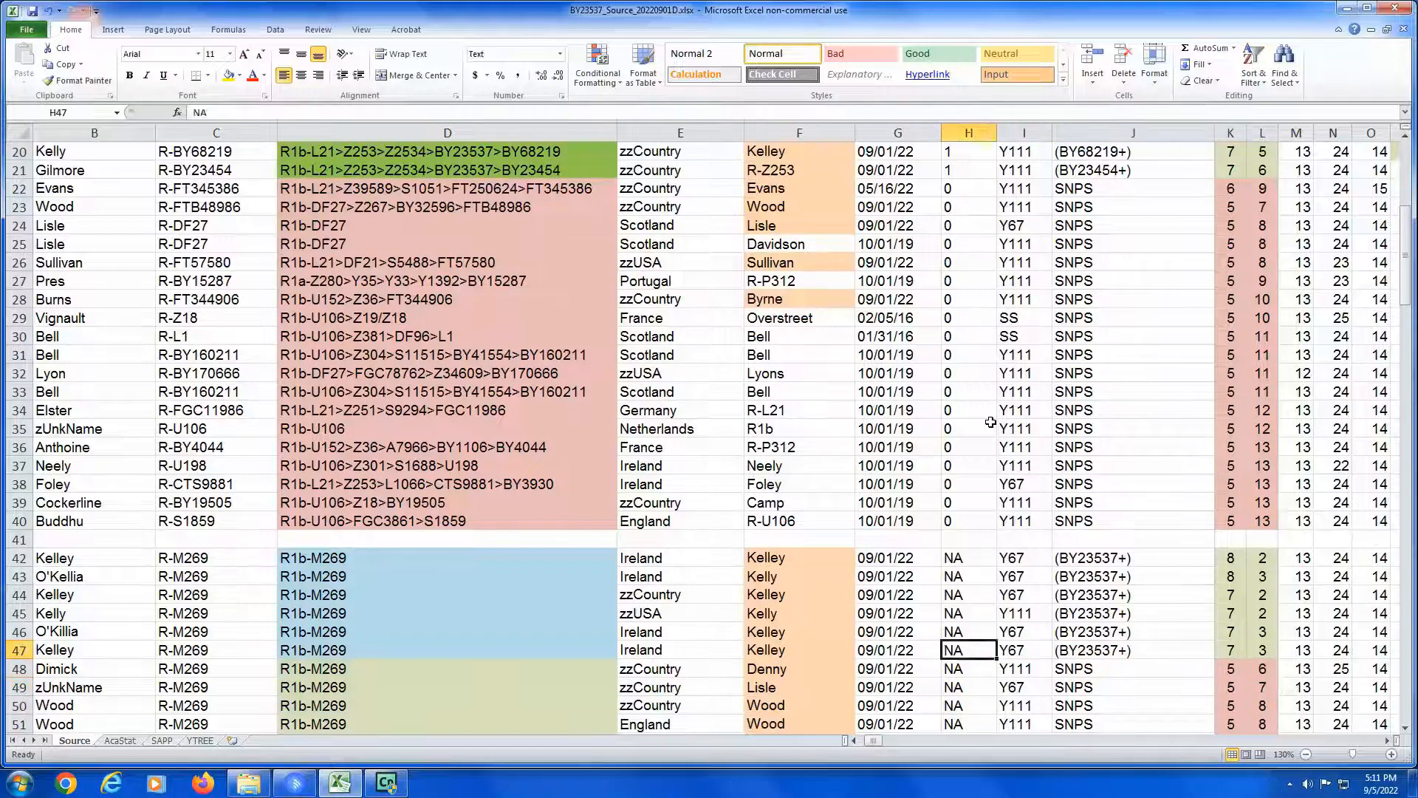
{"action": "key", "text": "Right"}
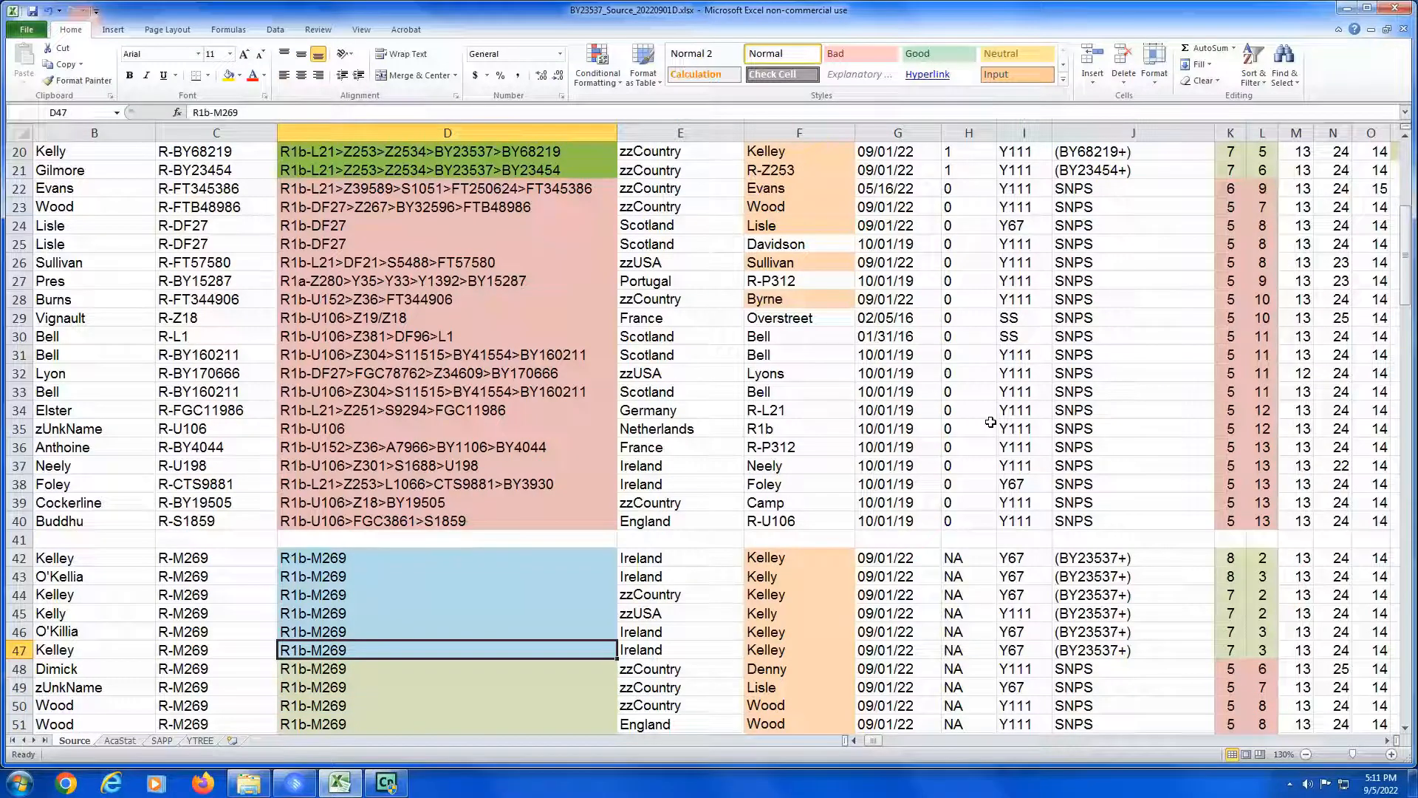